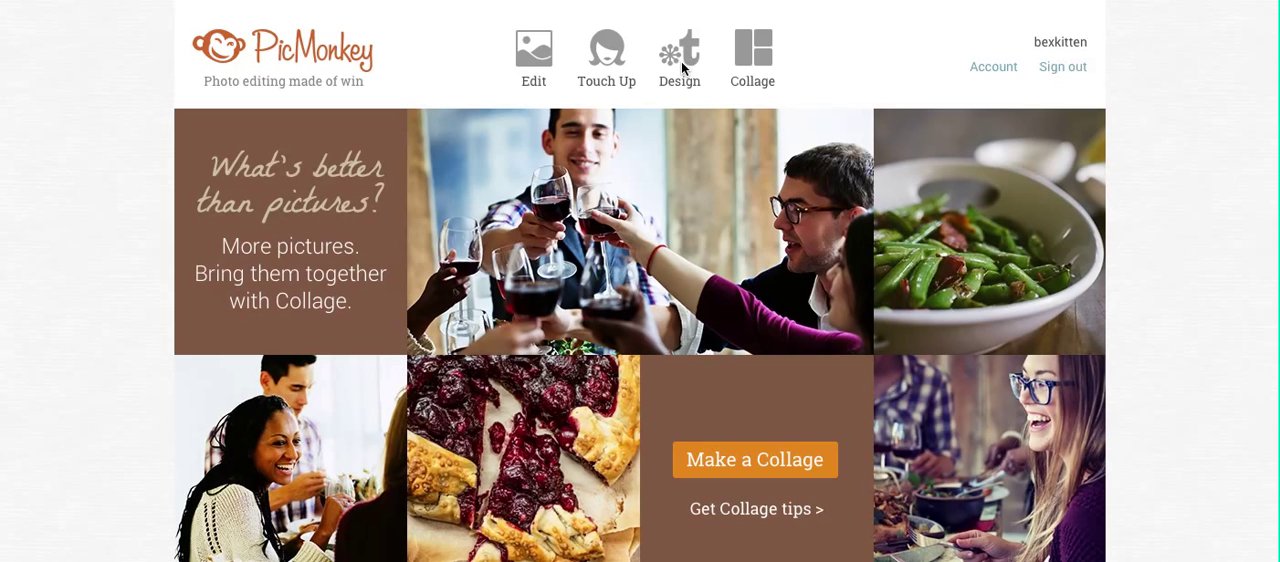
Step: Start a new design on a square canvas and dismiss the canvas color settings
left_click(683, 67)
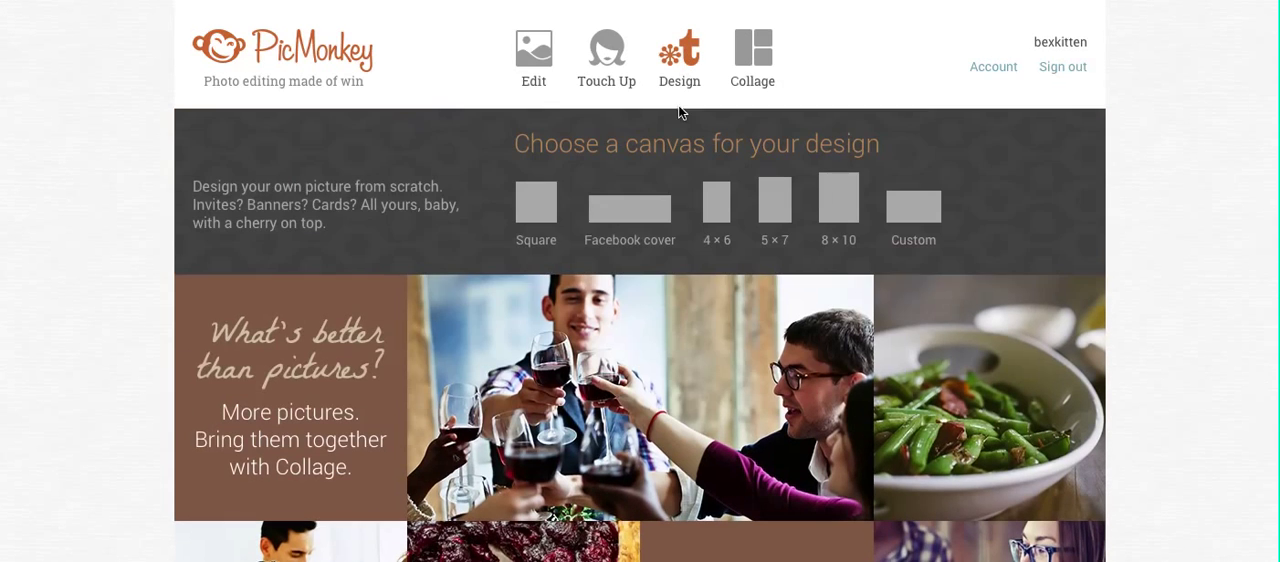
left_click(541, 214)
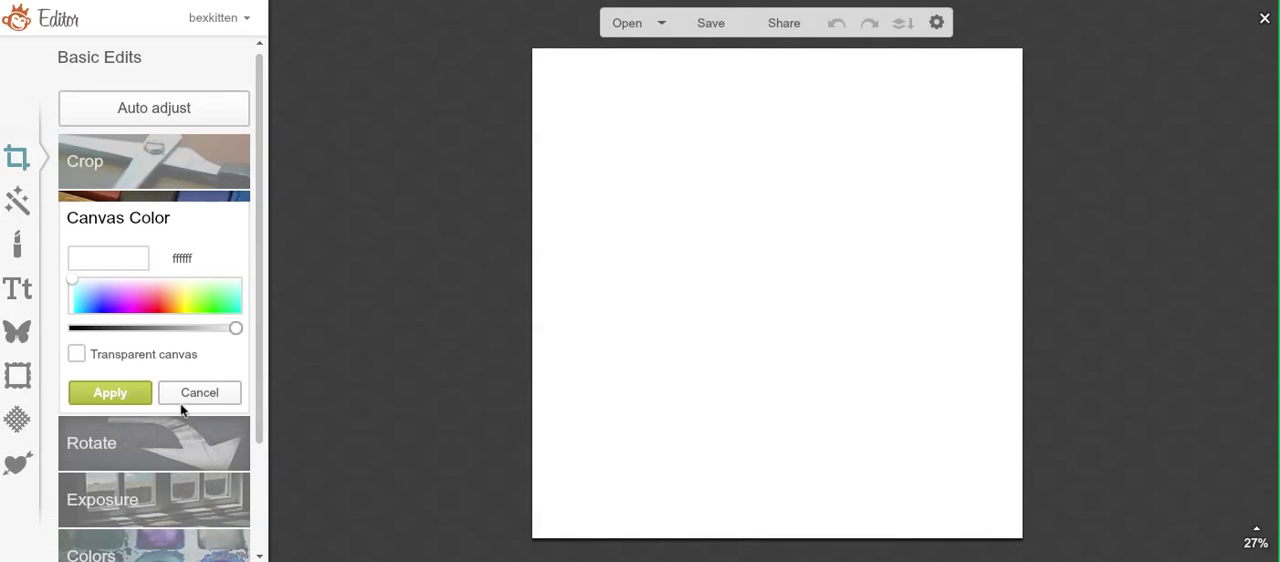
left_click(193, 395)
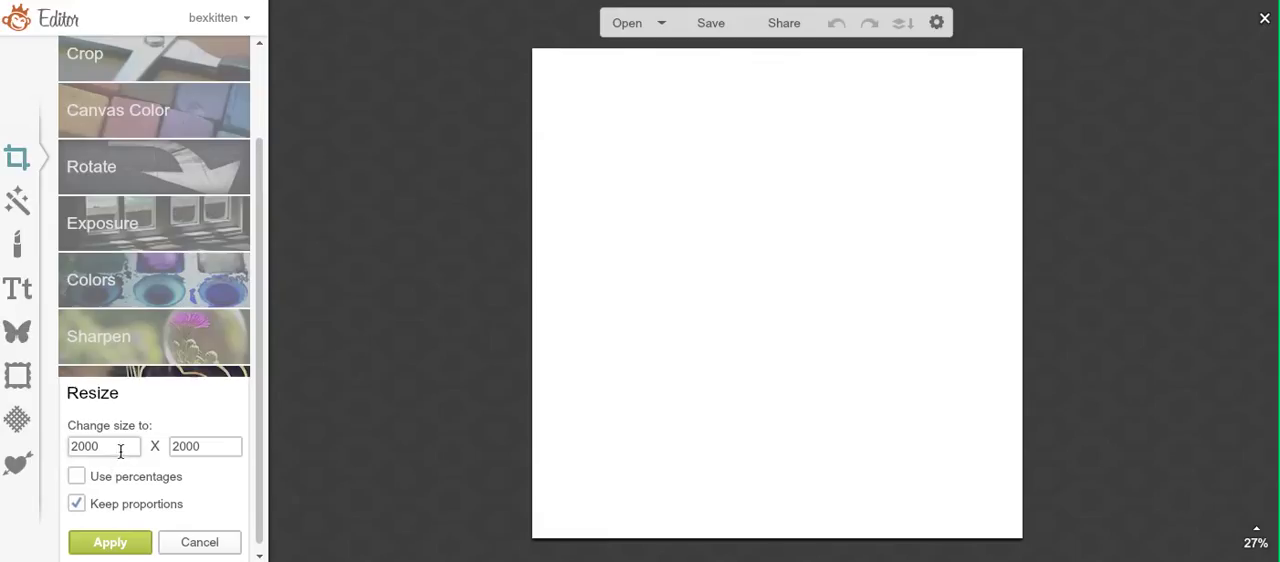
Step: Resize the canvas to 700 x 700 with its proportions kept
left_click_drag(120, 447, 68, 453)
type("700")
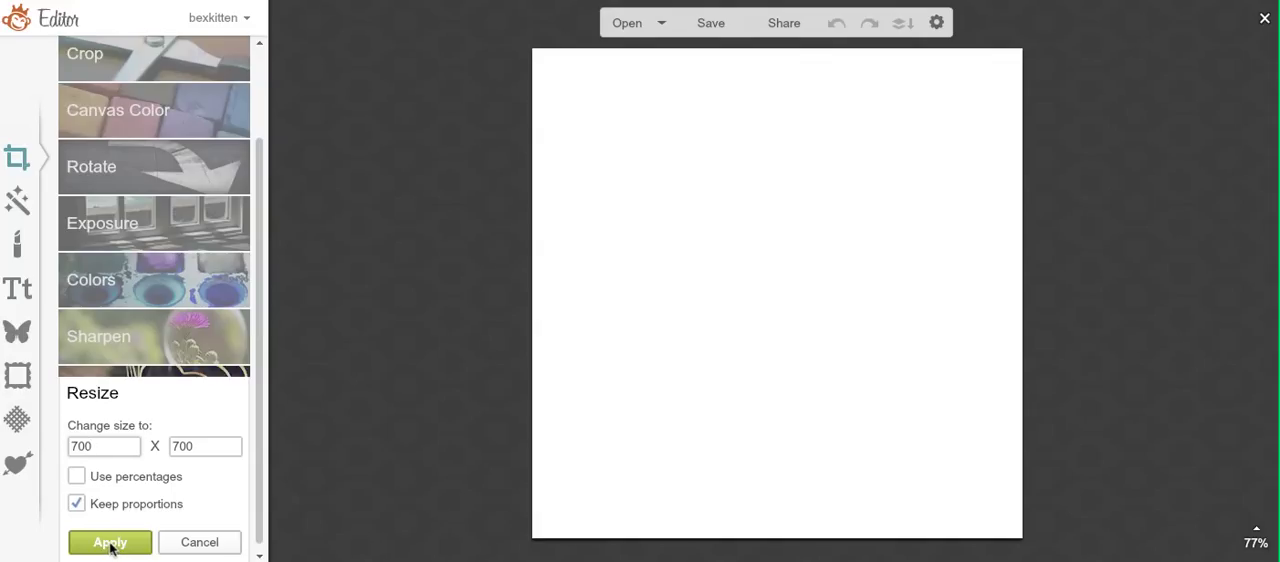
left_click(110, 545)
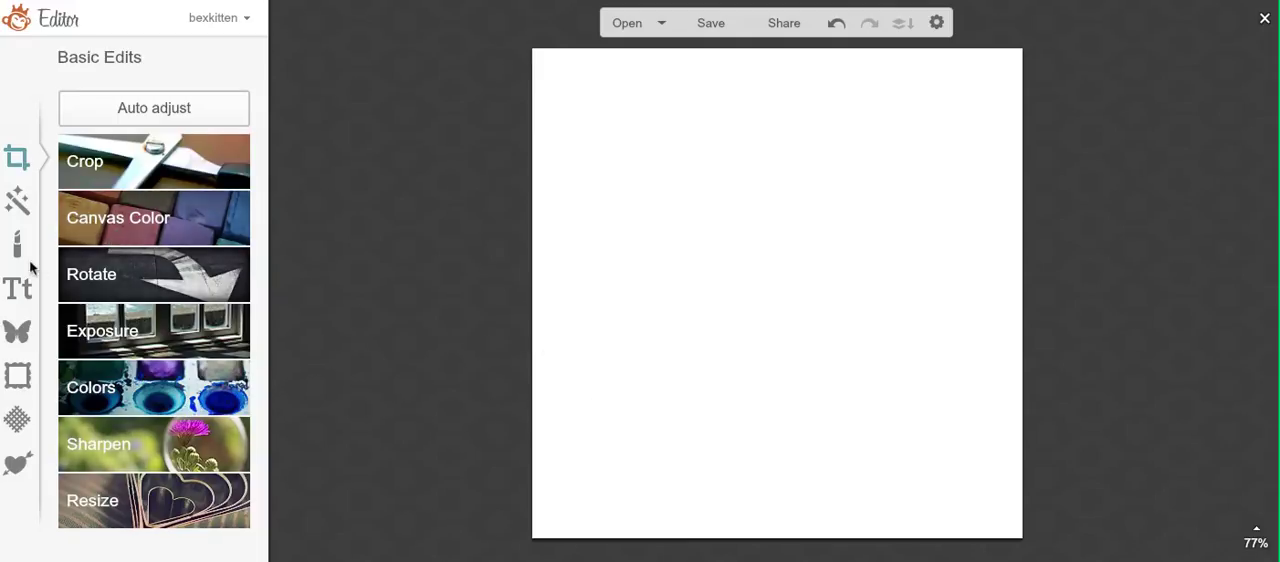
Step: Add two black circle overlays from the Geometric shapes to the canvas
left_click(18, 348)
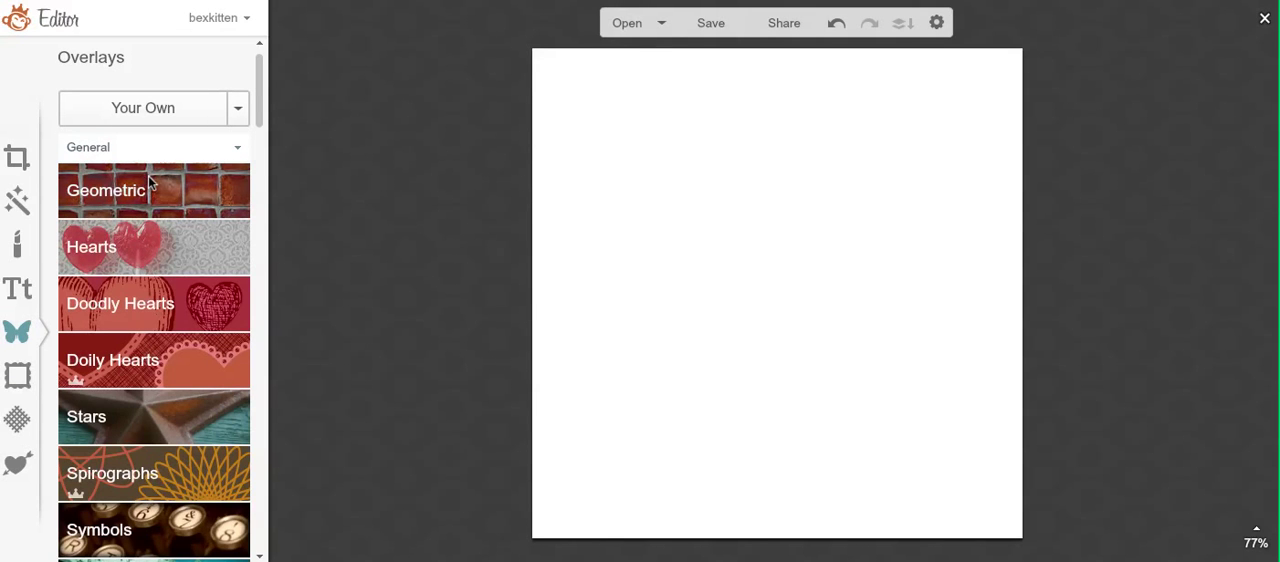
left_click(150, 183)
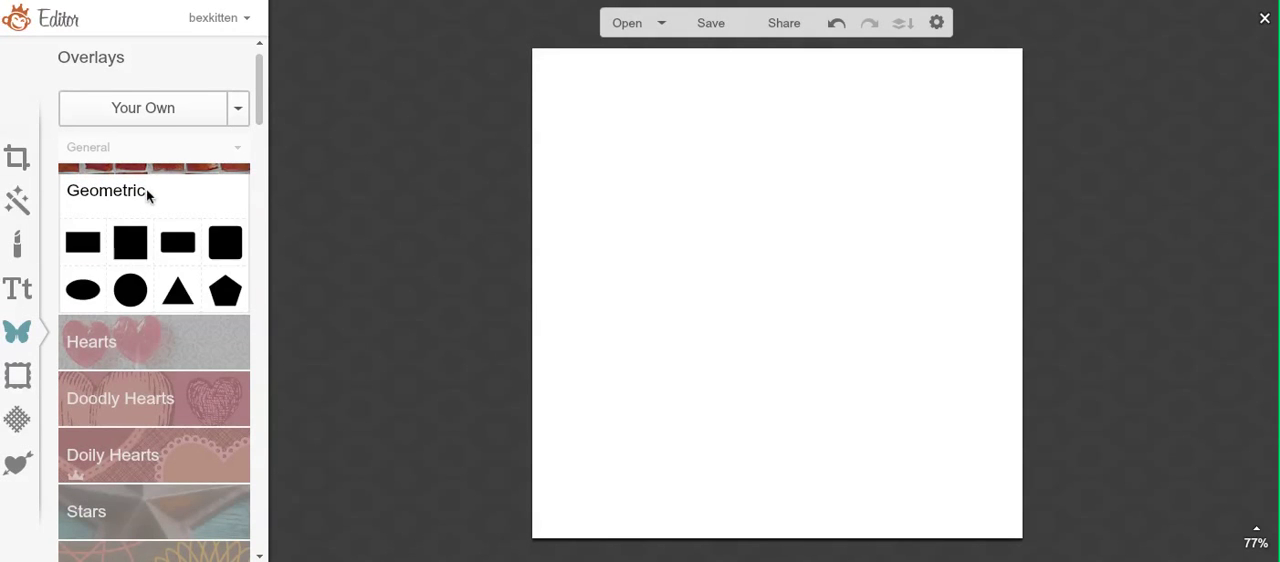
left_click(127, 301)
left_click(146, 289)
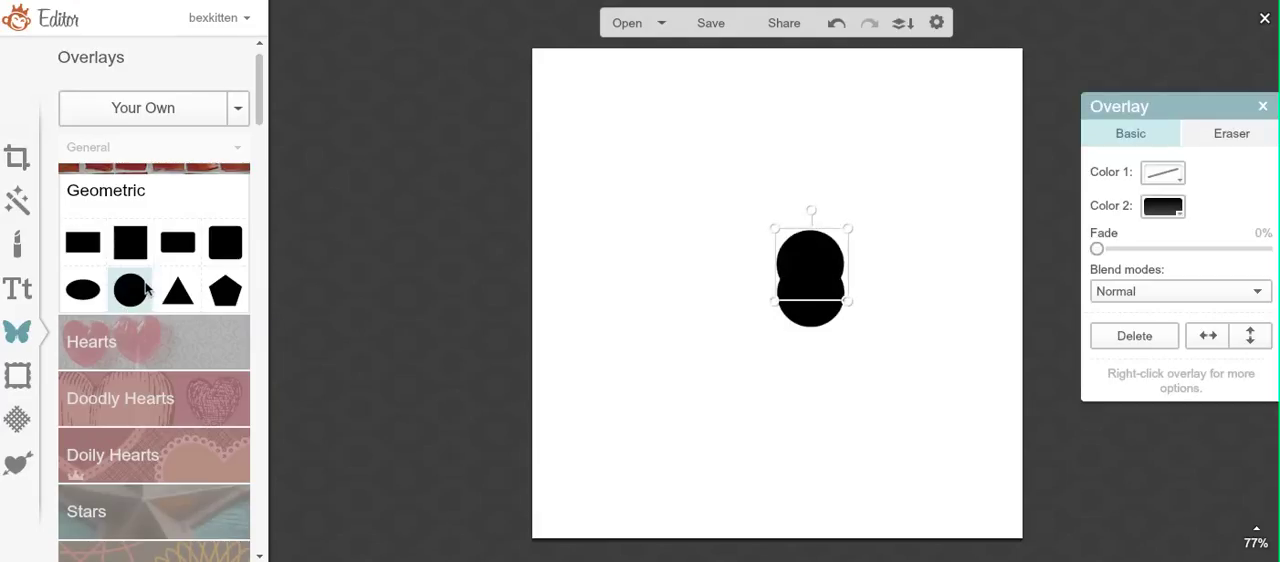
Step: Add the scalloped circle from the Basic Labels overlays and place it near the canvas's upper-left corner
left_click_drag(258, 62, 253, 342)
left_click(176, 263)
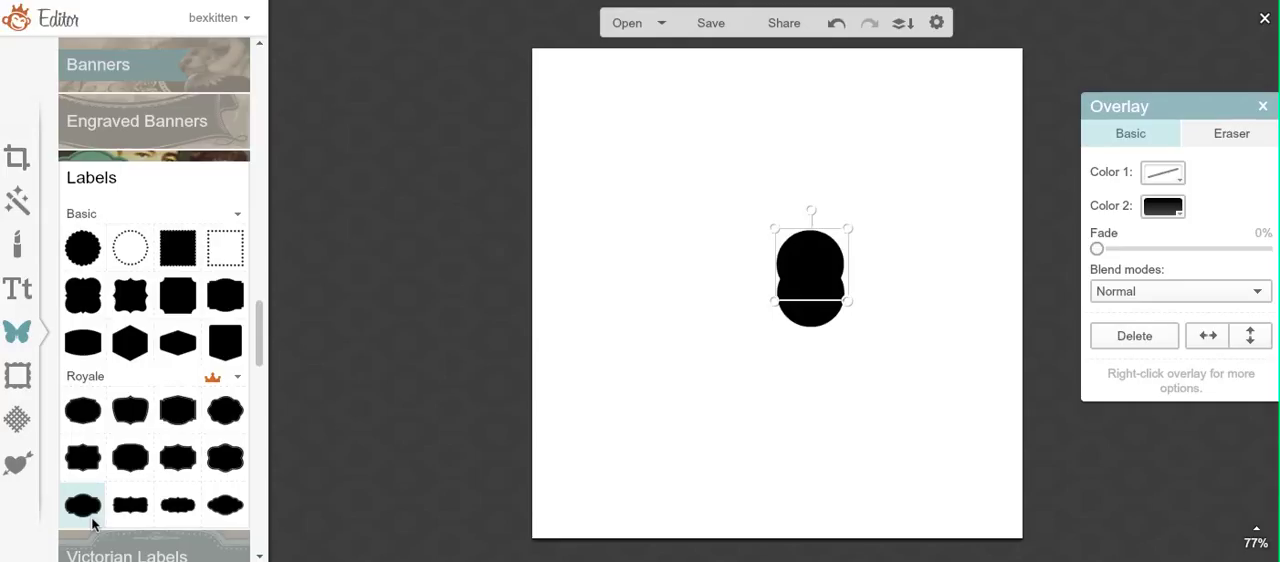
left_click(86, 249)
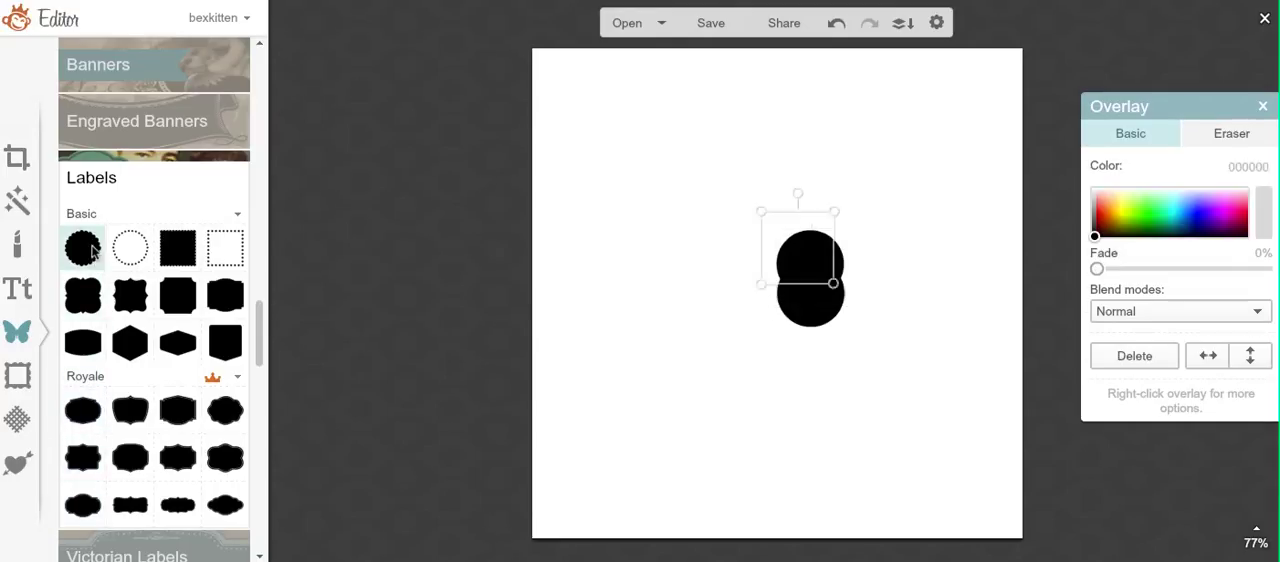
left_click_drag(786, 252, 594, 130)
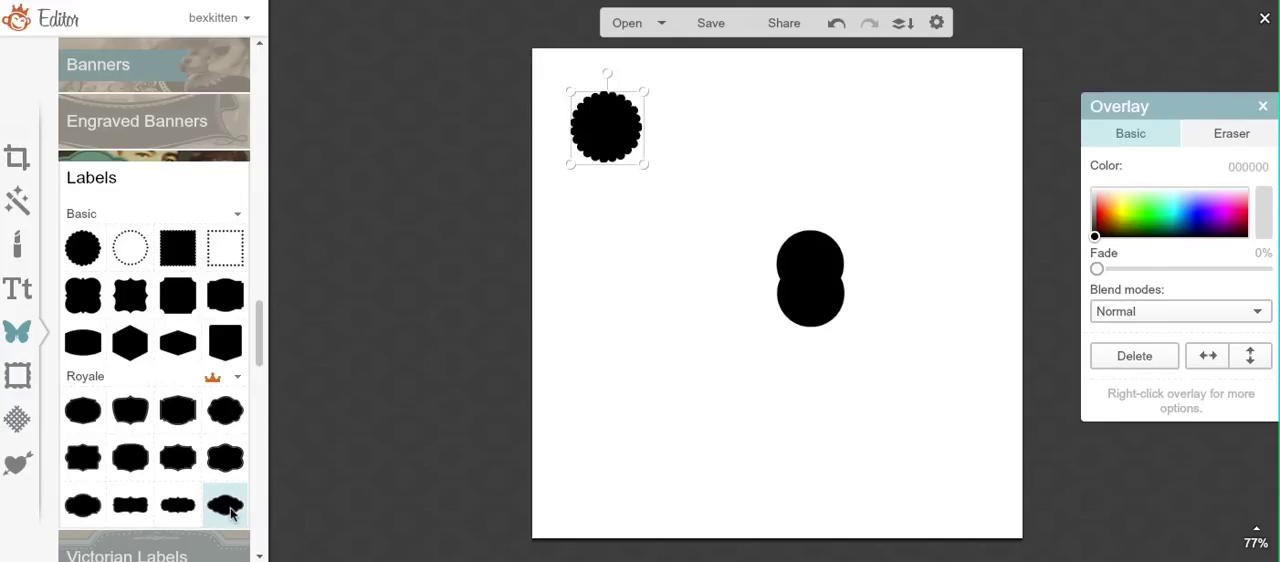
Step: Add a Royale label with a wide oval center below the scalloped circle, making its Color 1 transparent and its Color 2 black
left_click(83, 505)
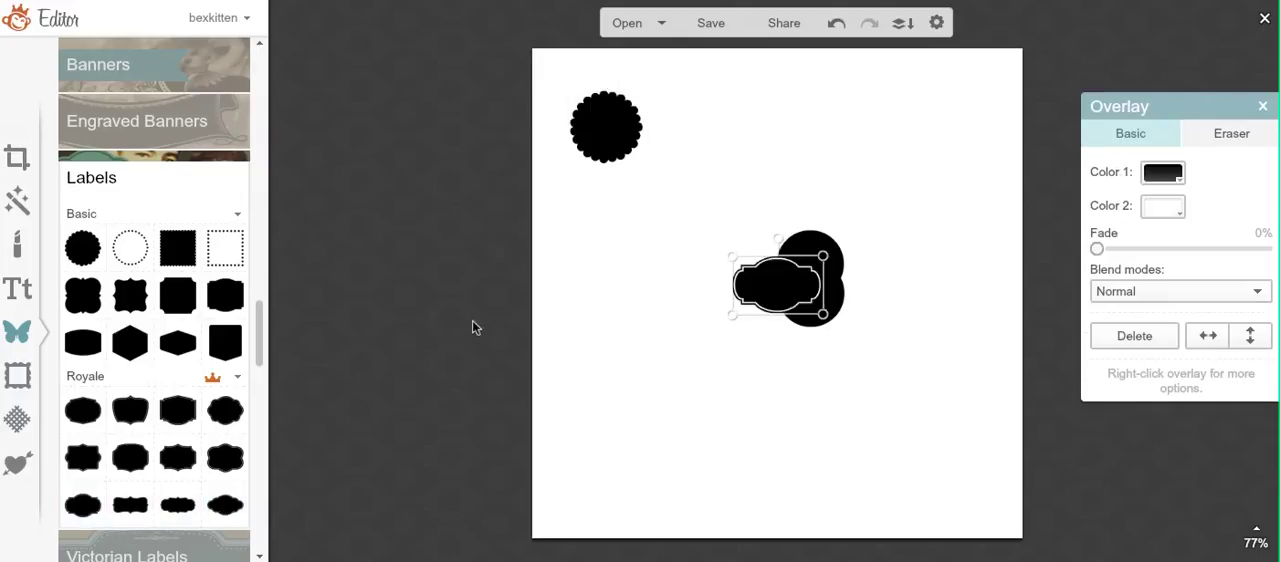
left_click_drag(748, 290, 697, 322)
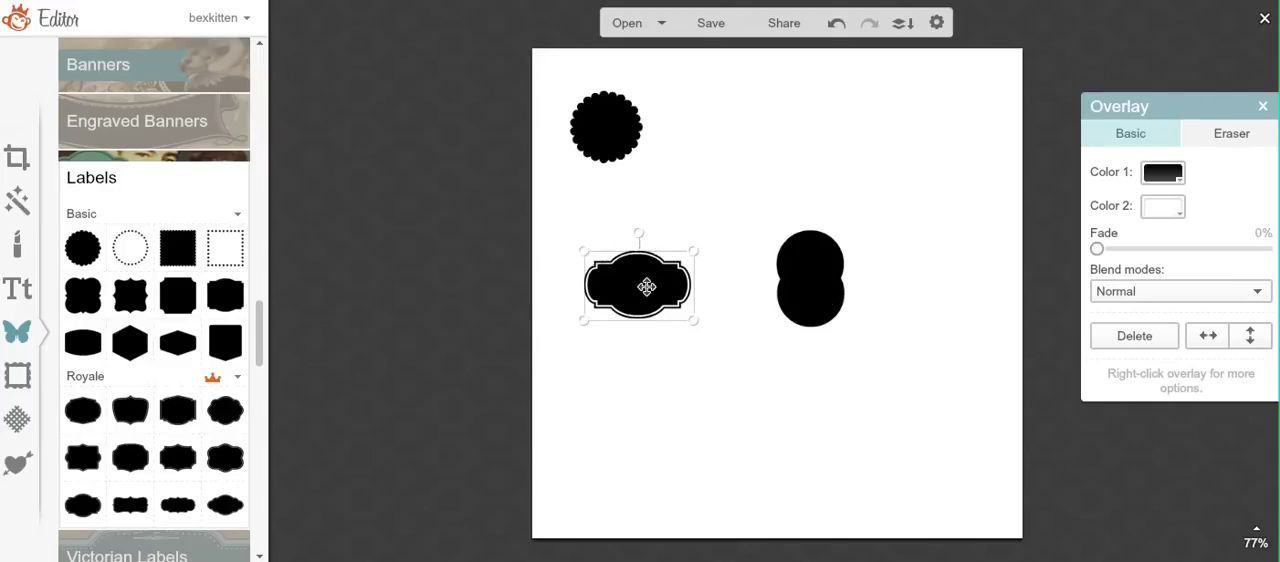
left_click(1158, 175)
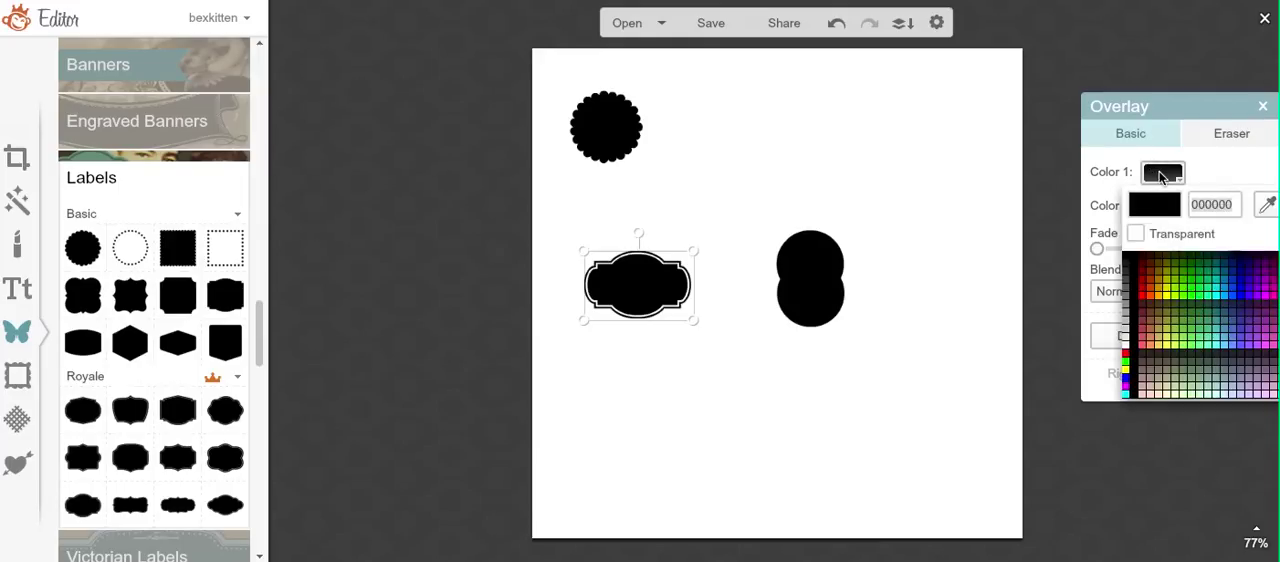
left_click(1136, 235)
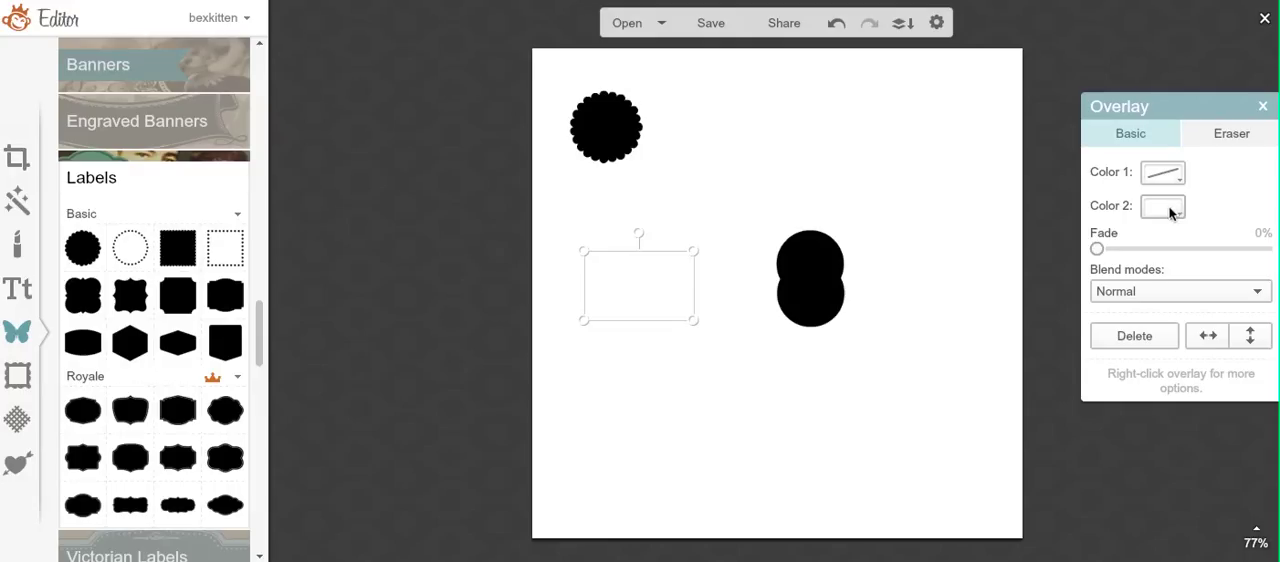
left_click(1171, 212)
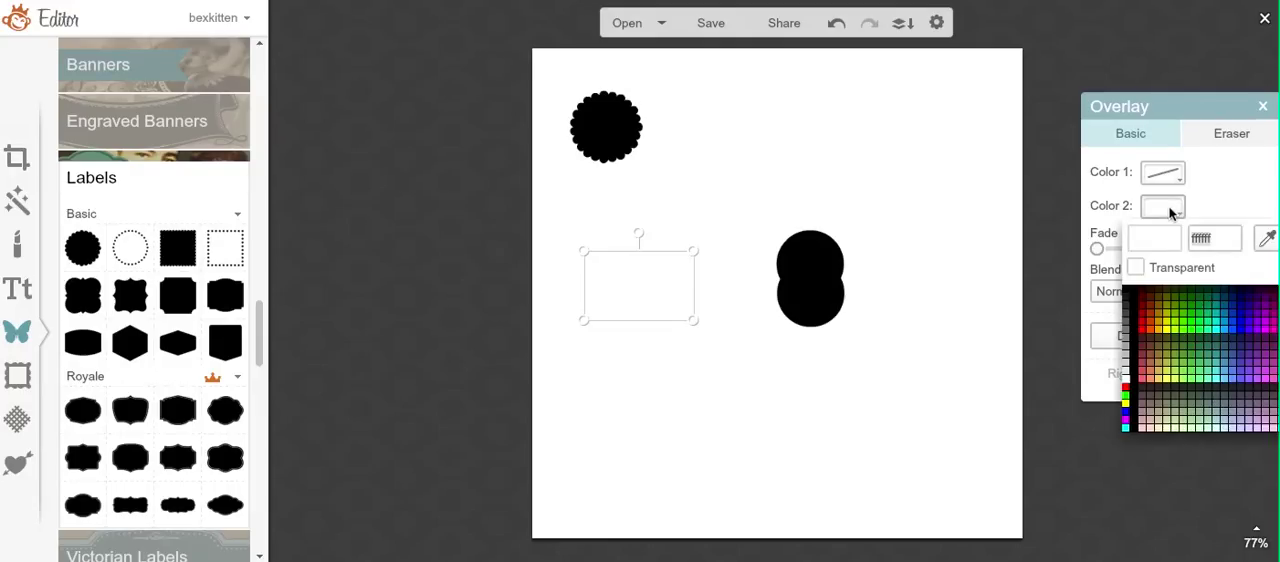
left_click(1128, 295)
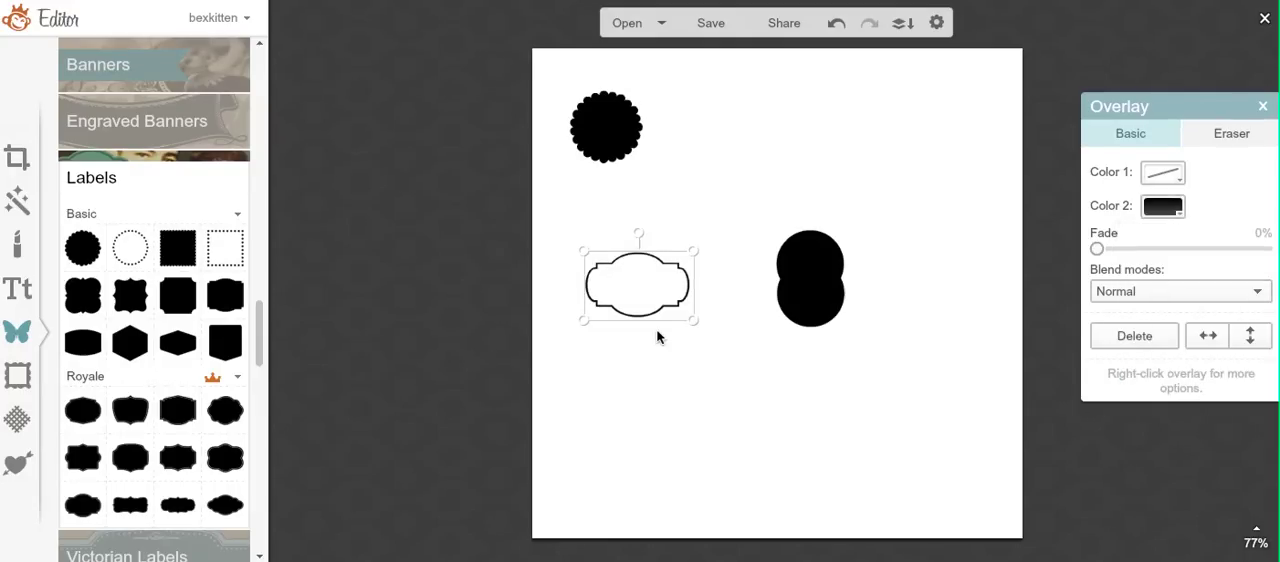
Step: Enlarge the outlined label in the canvas's lower-left area, and enlarge the scalloped circle at the upper left
left_click_drag(657, 337, 672, 384)
left_click_drag(643, 297, 654, 422)
left_click(616, 132)
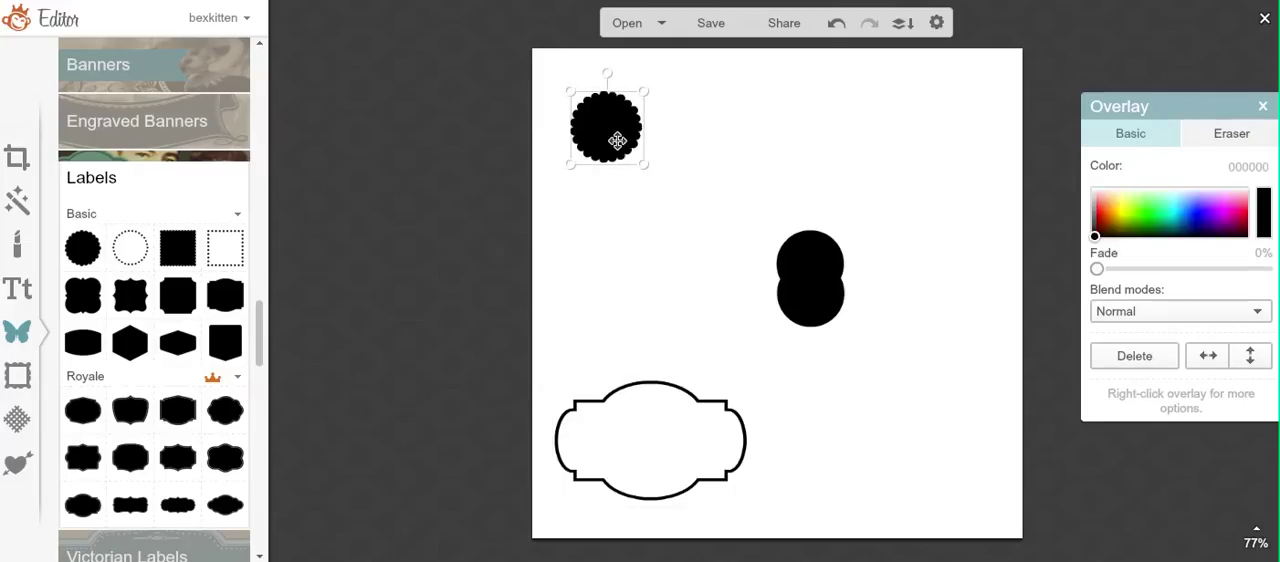
left_click_drag(648, 132, 645, 168)
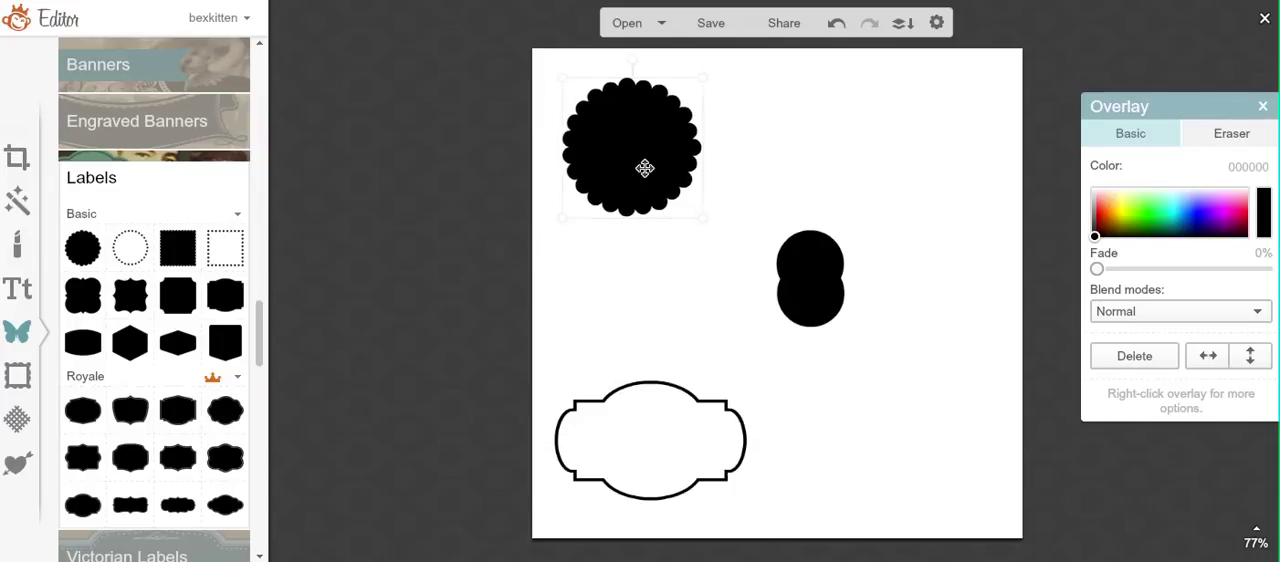
Step: Add a second scalloped circle, color it white, and center it slightly smaller over the black one to form a scalloped ring
left_click(88, 250)
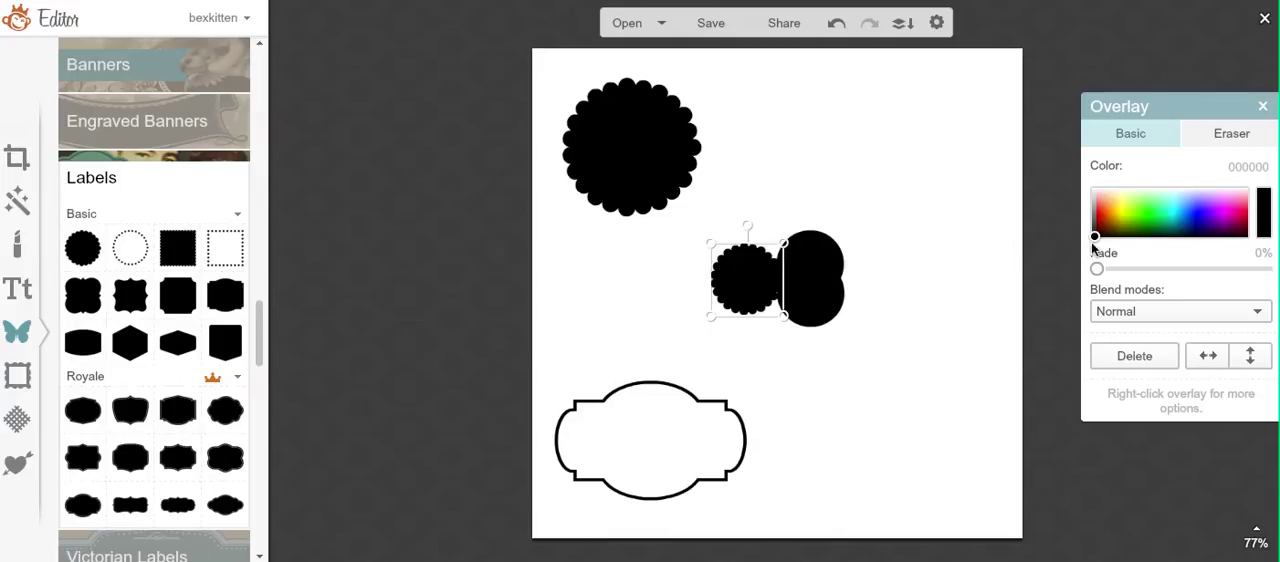
left_click_drag(1093, 240, 1092, 180)
left_click_drag(711, 280, 678, 259)
left_click_drag(731, 294, 640, 163)
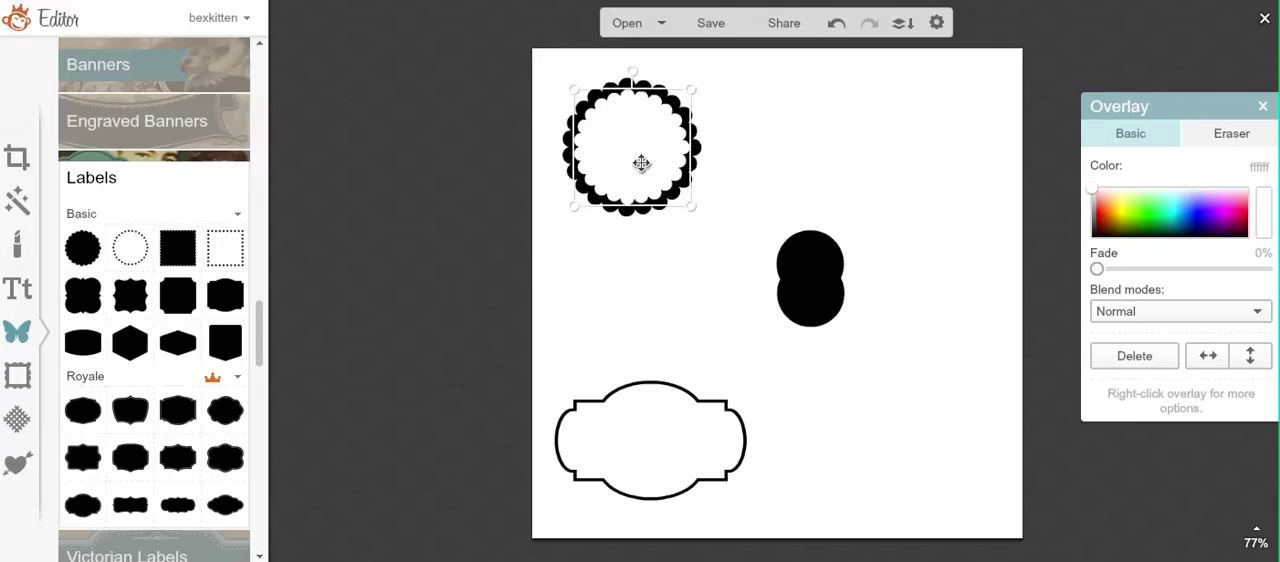
left_click(689, 249)
Step: Separate the two overlapping geometric circles vertically, and give the lower one a black Color 1 and a white Color 2
left_click_drag(823, 252, 823, 150)
left_click(798, 296)
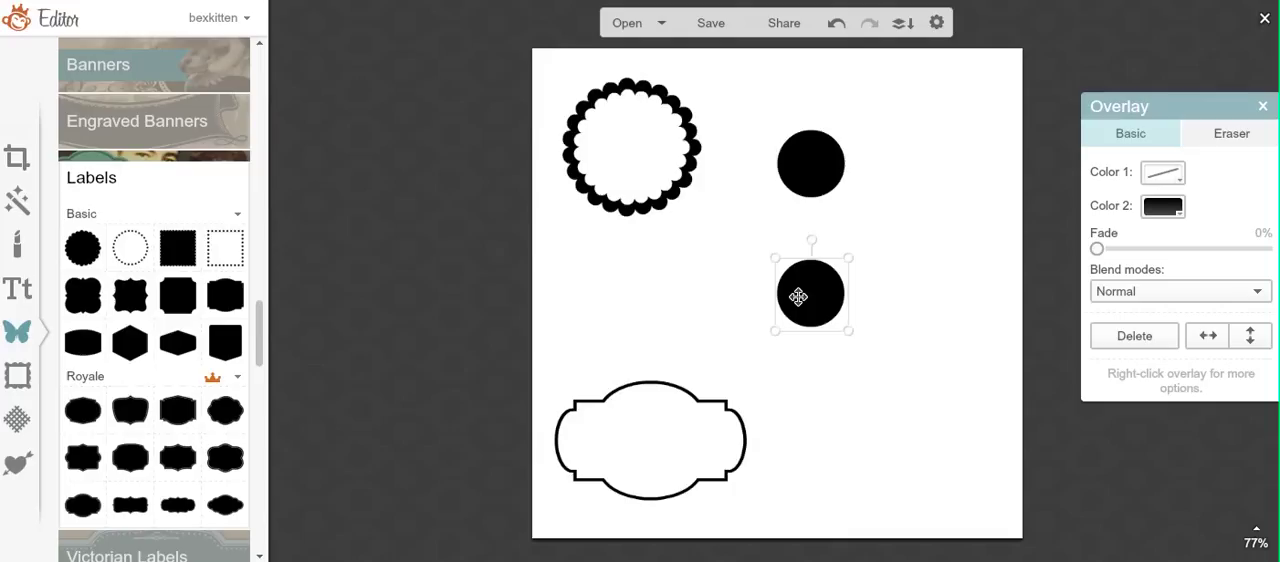
left_click(1162, 179)
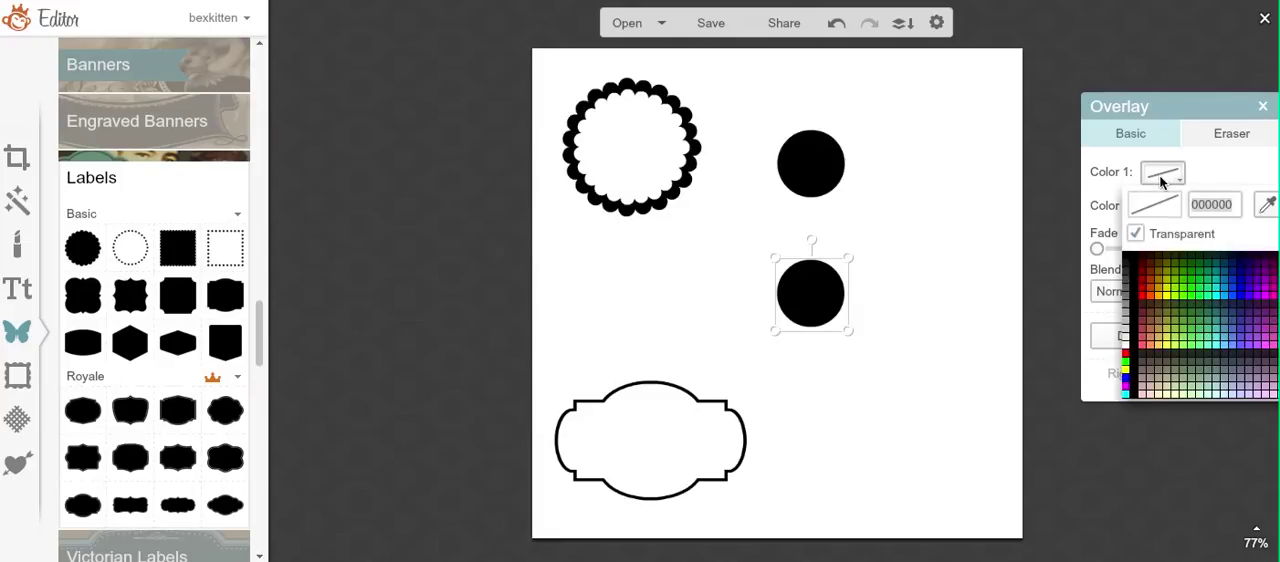
left_click(1137, 234)
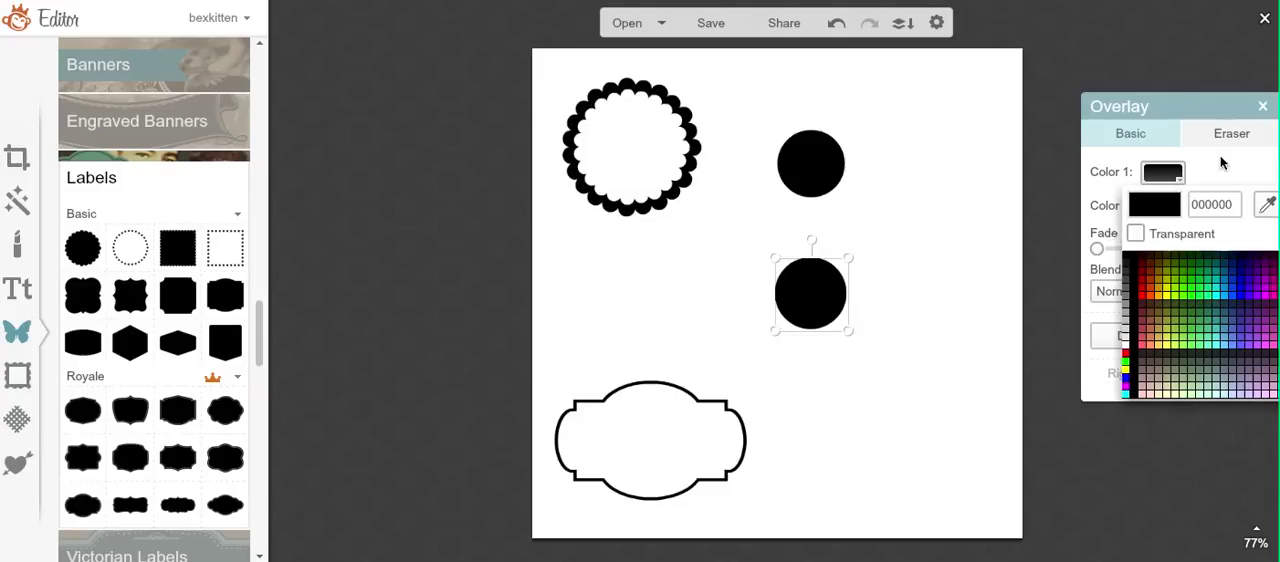
left_click_drag(1176, 106, 1089, 103)
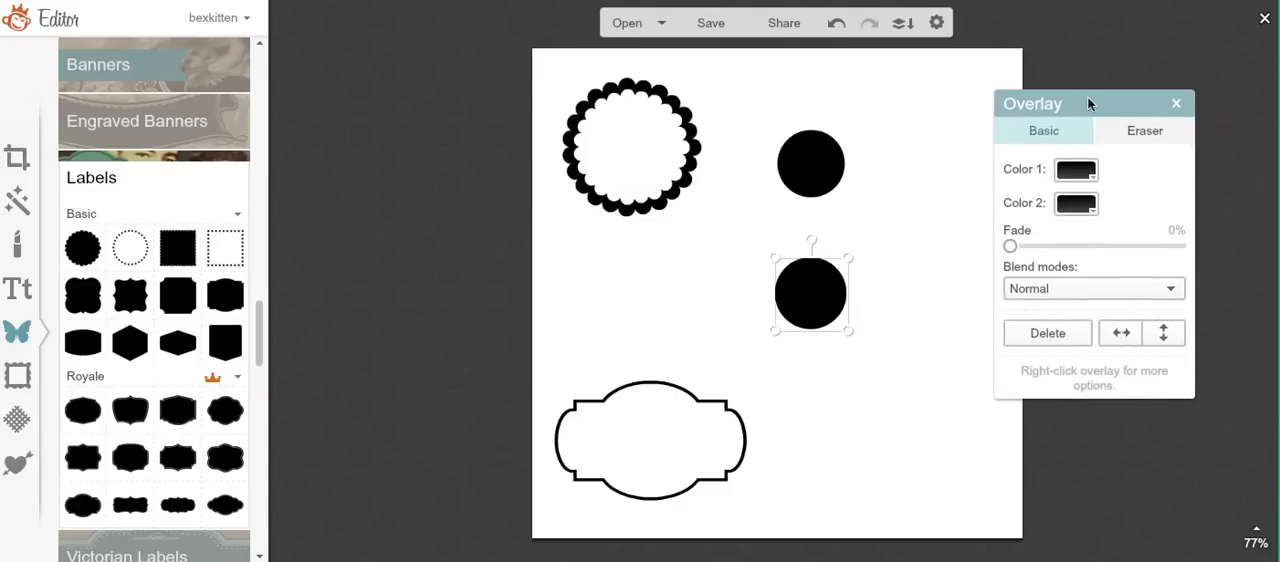
left_click(1076, 204)
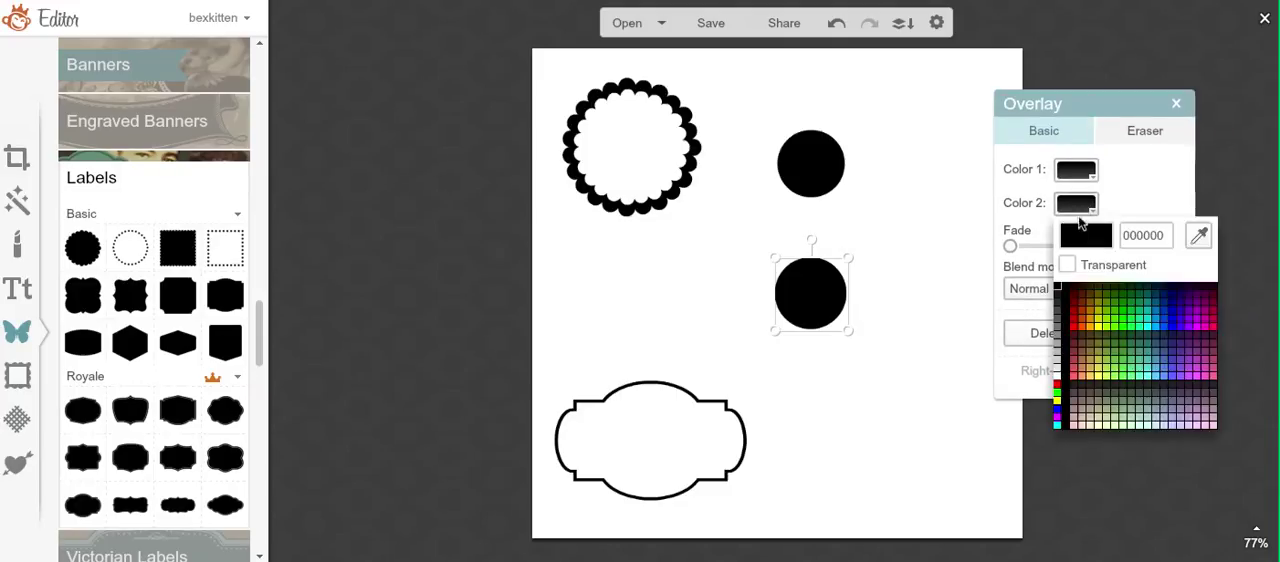
left_click(1078, 308)
left_click(1058, 378)
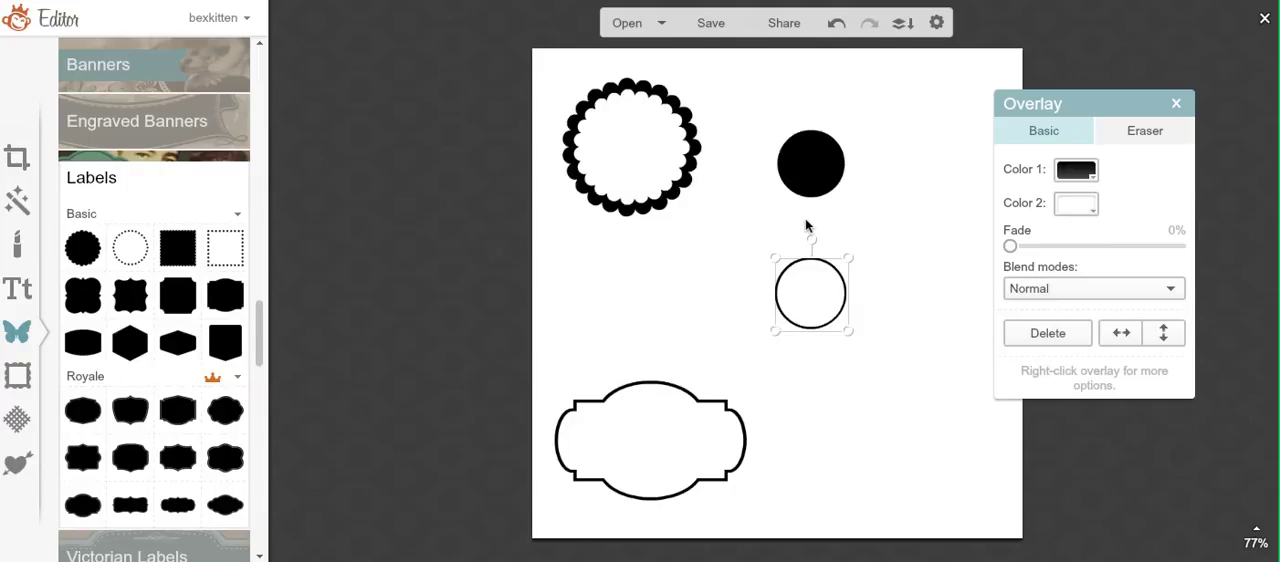
Step: Enlarge the outlined circle and center it around the solid black circle
left_click_drag(800, 291, 796, 155)
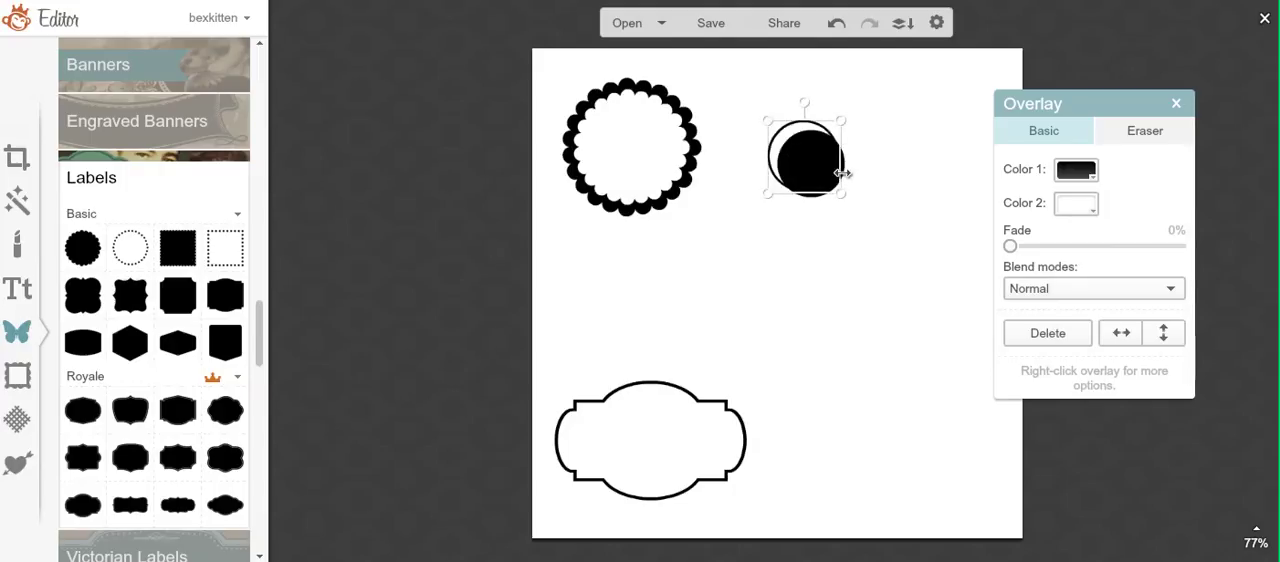
left_click_drag(846, 172, 820, 181)
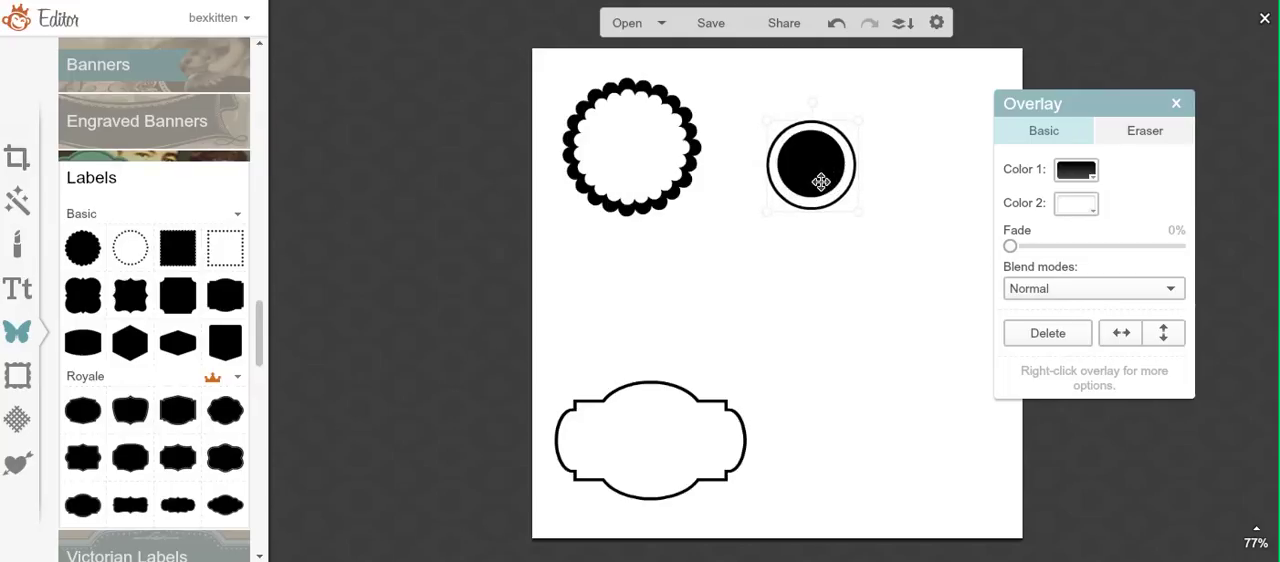
left_click_drag(821, 182, 818, 181)
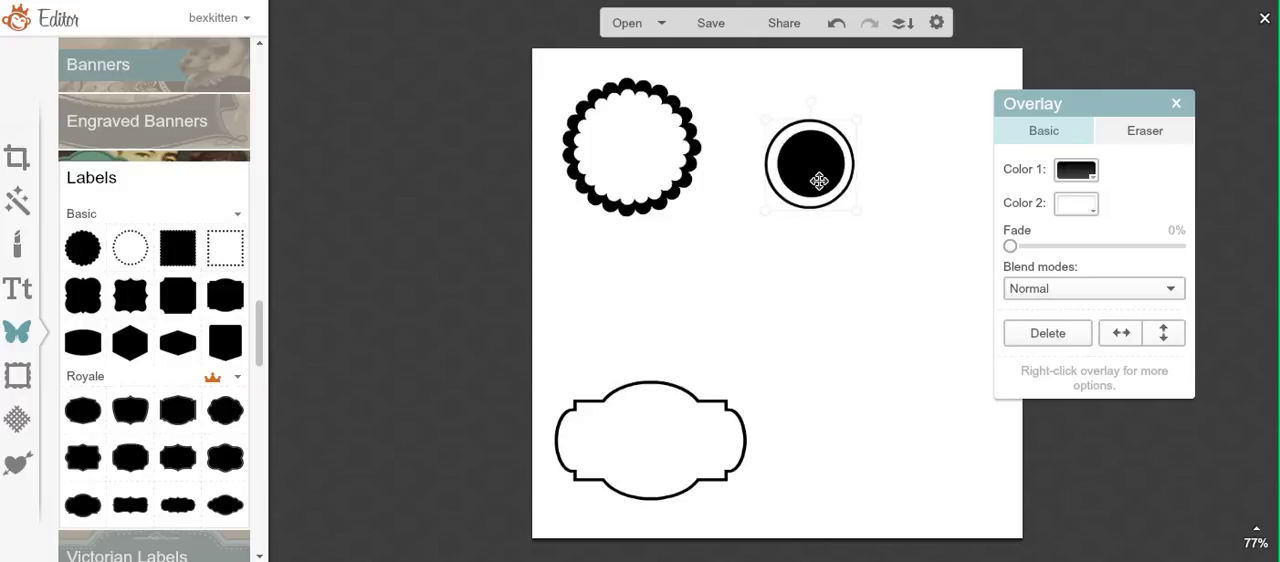
Step: Move the outlined circle off the solid black one, then enlarge the black circle and place it in the canvas's lower-right area
left_click_drag(819, 181, 863, 269)
left_click(814, 172)
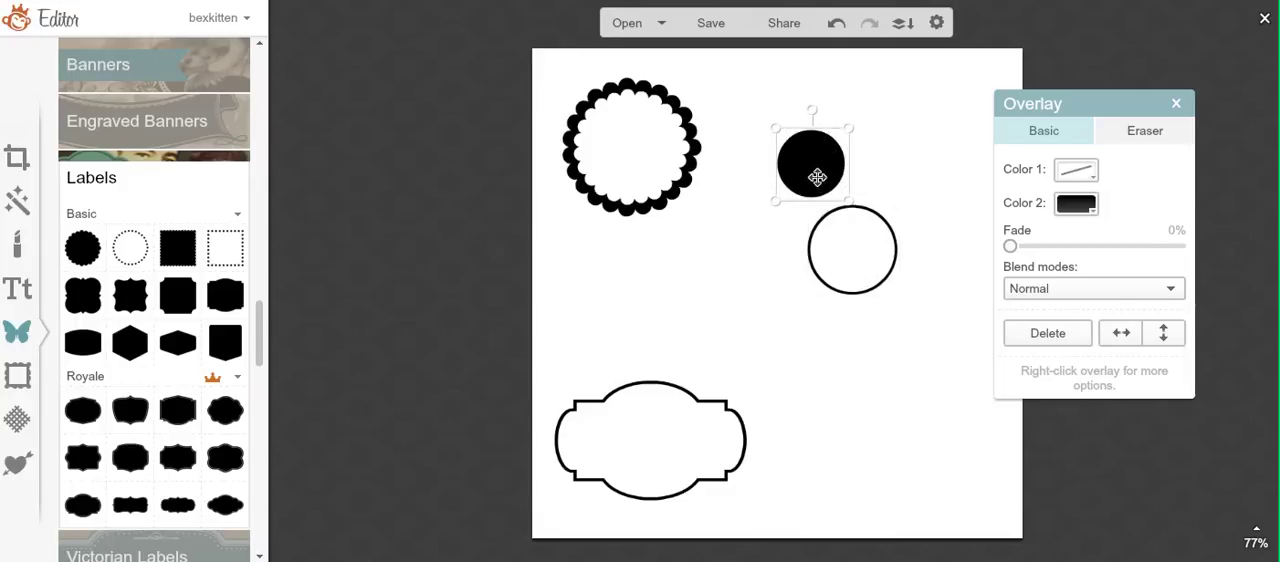
left_click_drag(846, 177, 879, 178)
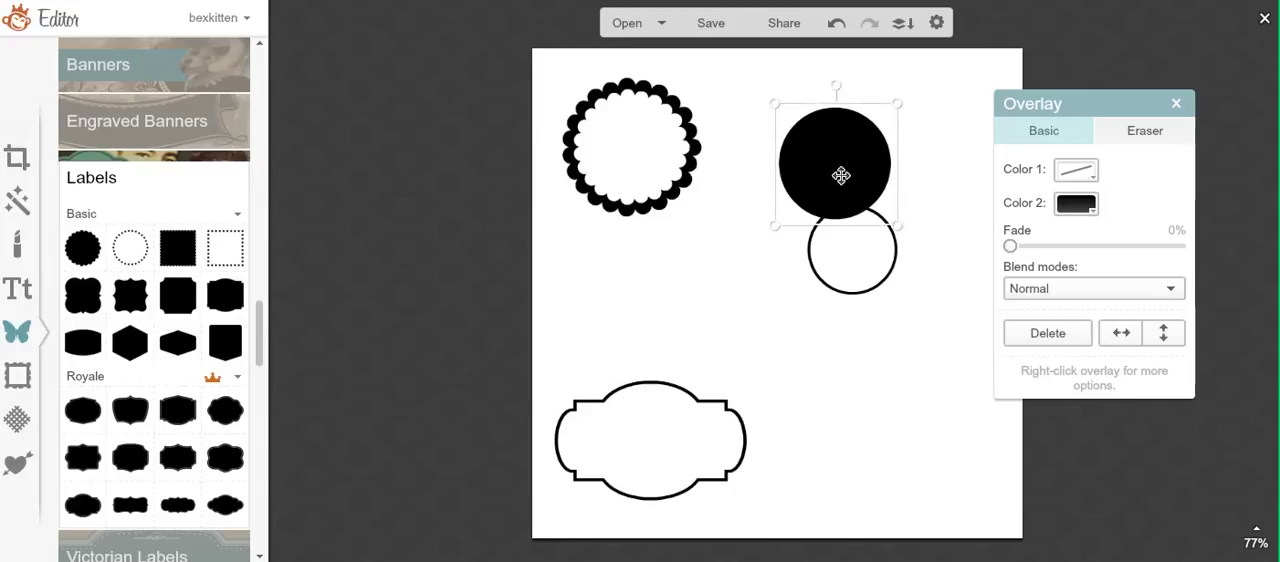
left_click_drag(837, 177, 893, 402)
Step: Enlarge the outlined circle to slightly bigger than the solid black circle and position it above that circle
left_click_drag(857, 254, 885, 273)
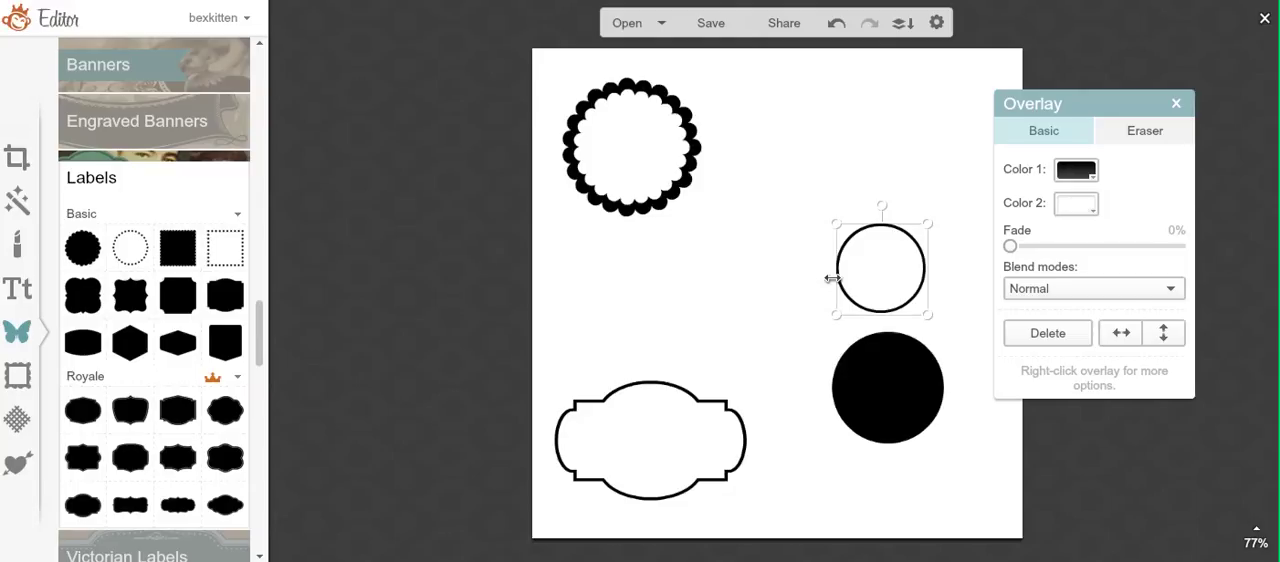
left_click_drag(832, 279, 872, 239)
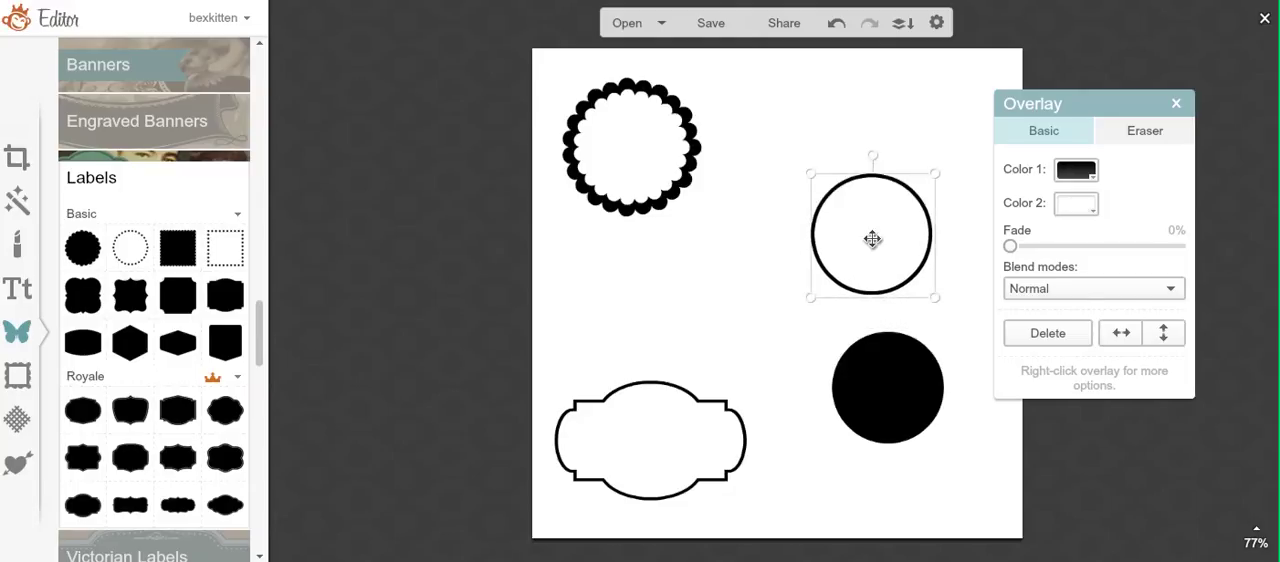
left_click(882, 383)
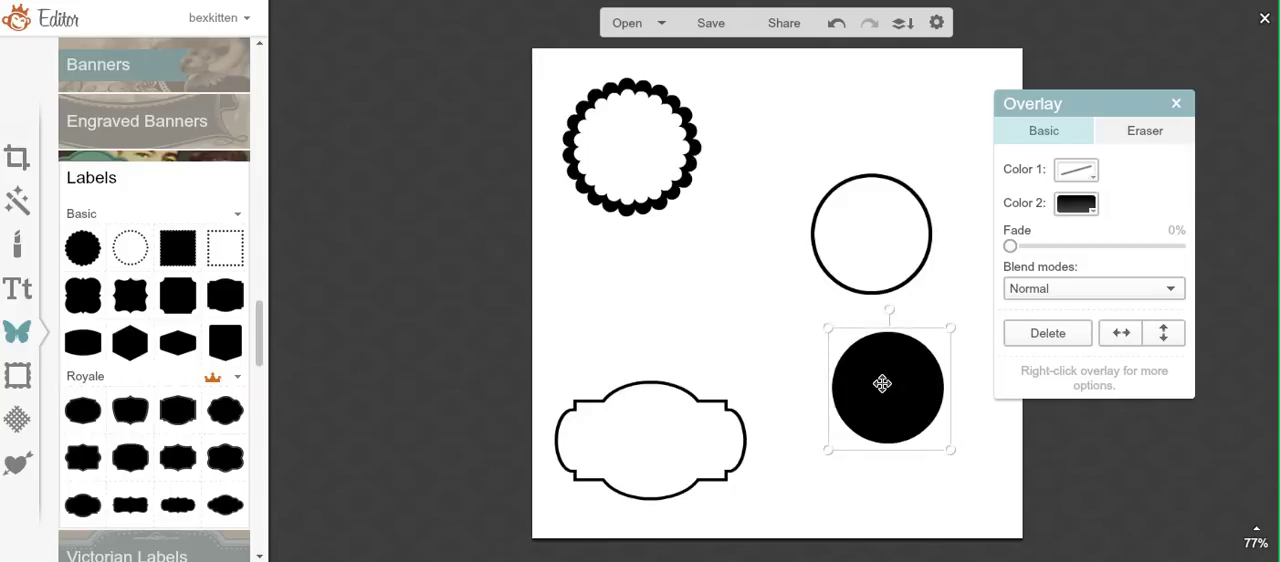
Step: Center the solid black circle inside the outlined circle
left_click_drag(882, 383, 857, 249)
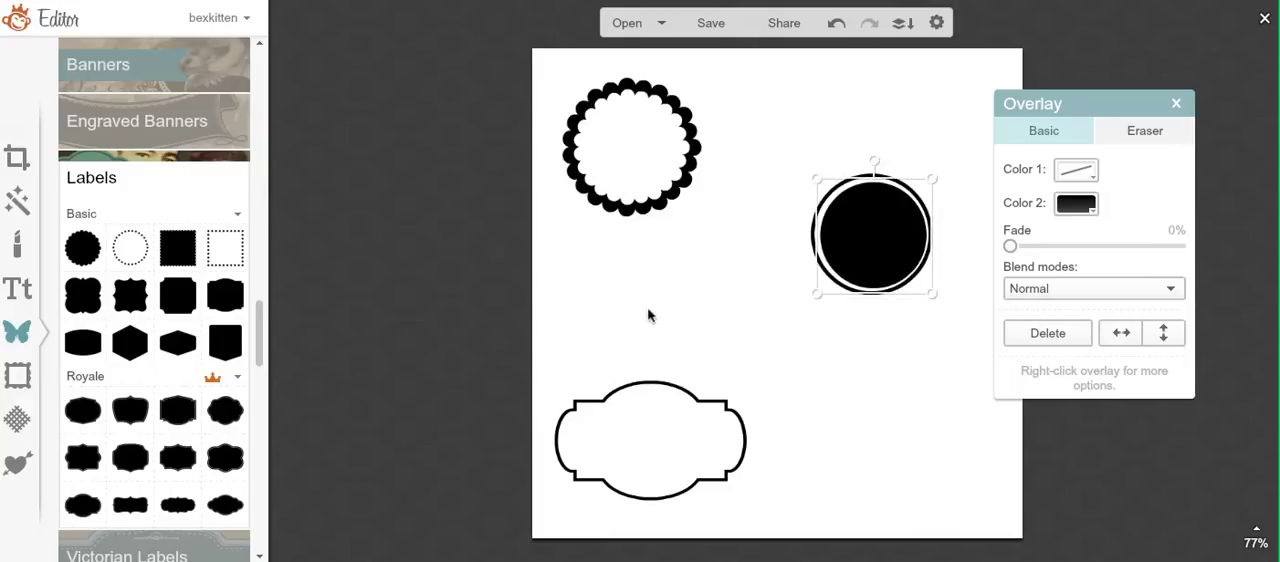
left_click_drag(880, 249, 877, 248)
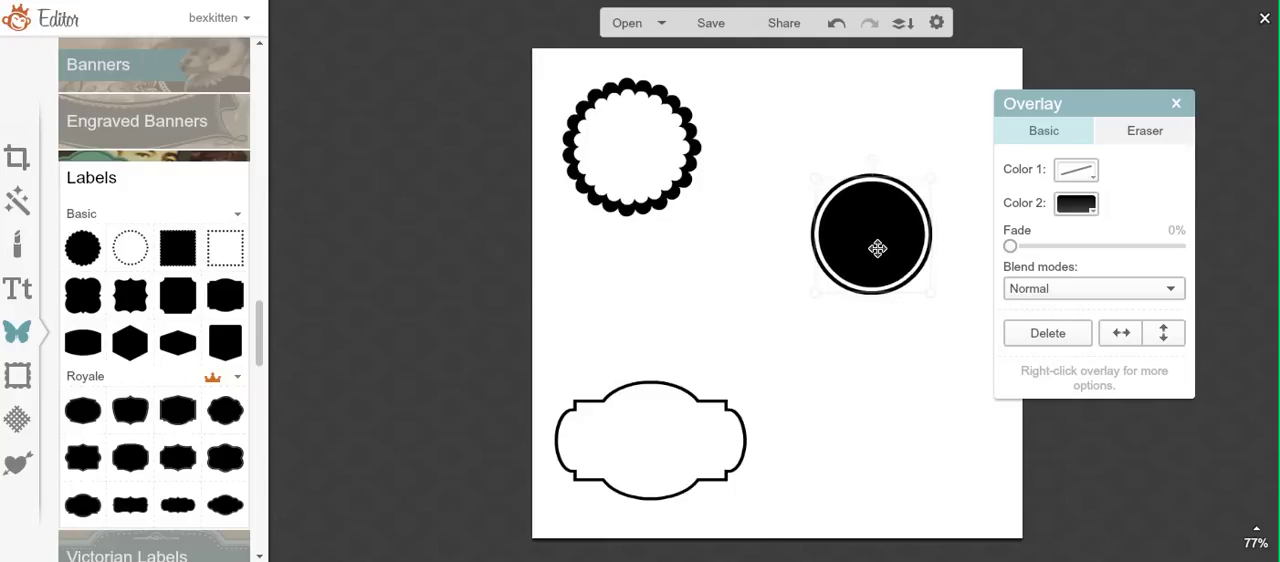
Step: Enlarge the outlined bracket label slightly and shift it a little down in the canvas's lower-left area
left_click(712, 419)
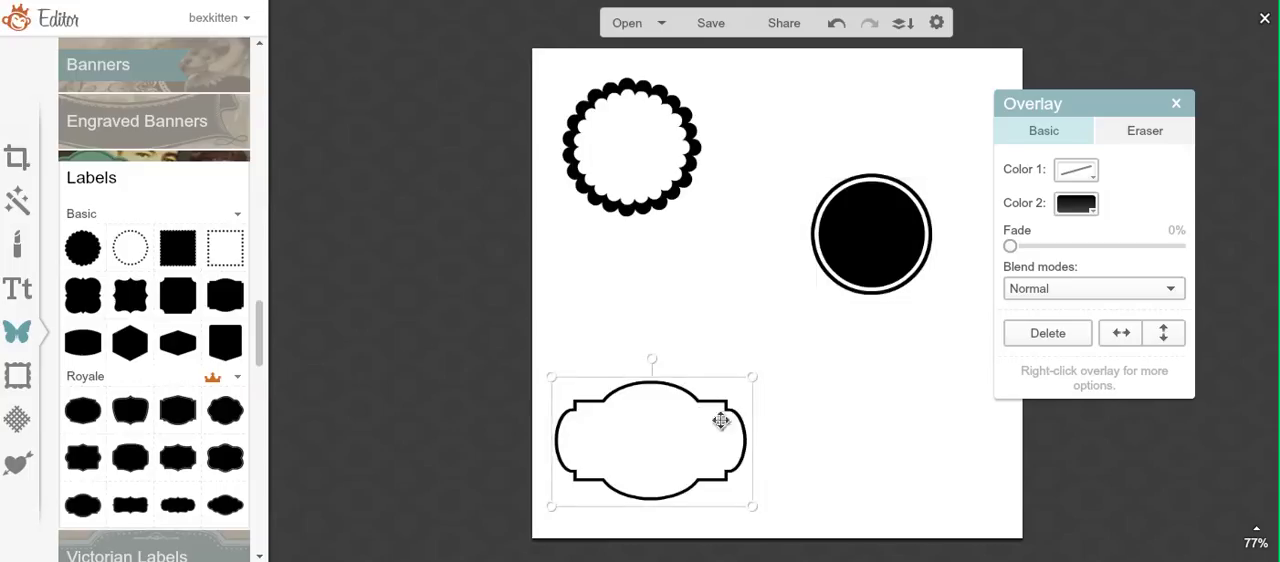
left_click_drag(760, 431, 768, 431)
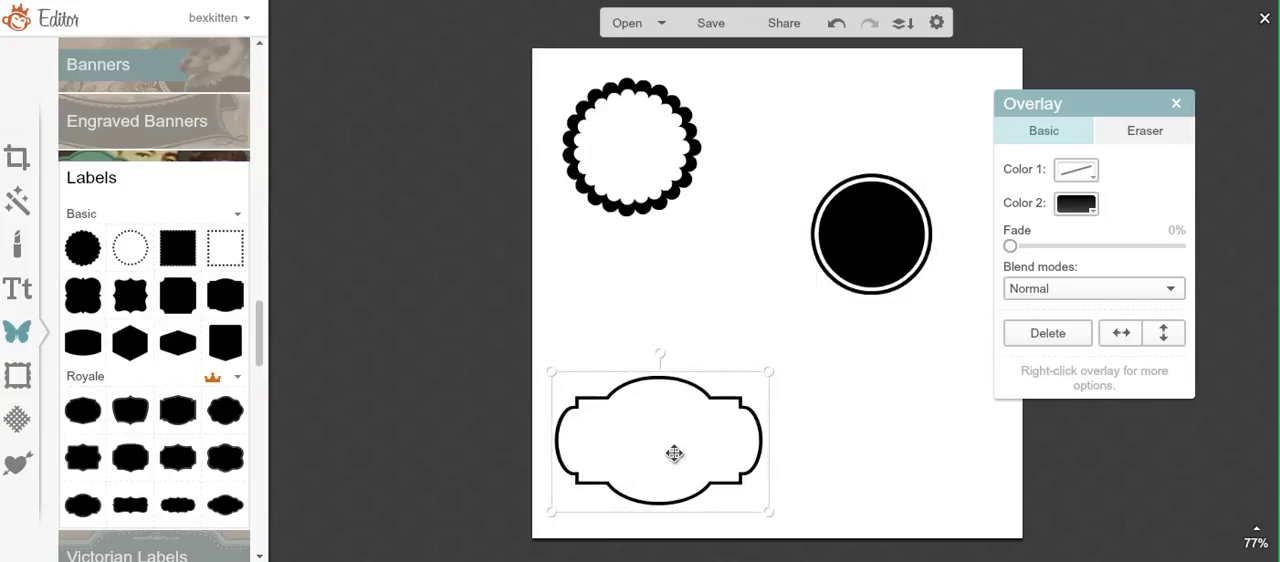
mouse_move(674, 454)
left_mouse_down()
mouse_move(674, 440)
mouse_move(669, 457)
left_mouse_up()
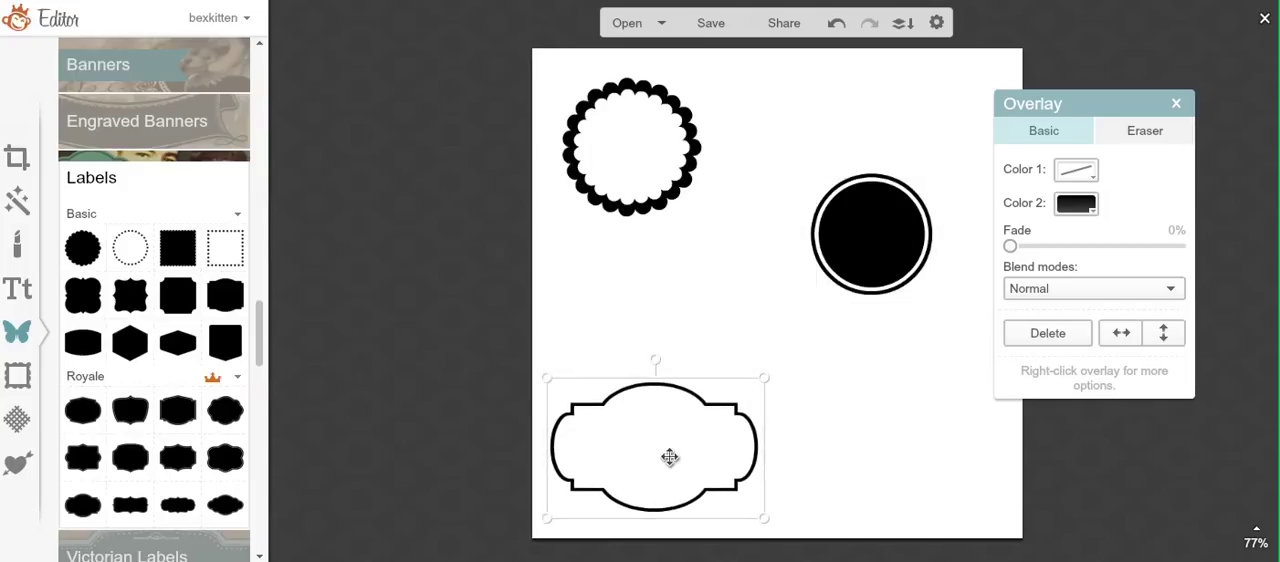
Step: Enlarge the black scalloped circle in the canvas's upper-left area to well beyond the white scalloped circle
left_click(637, 160)
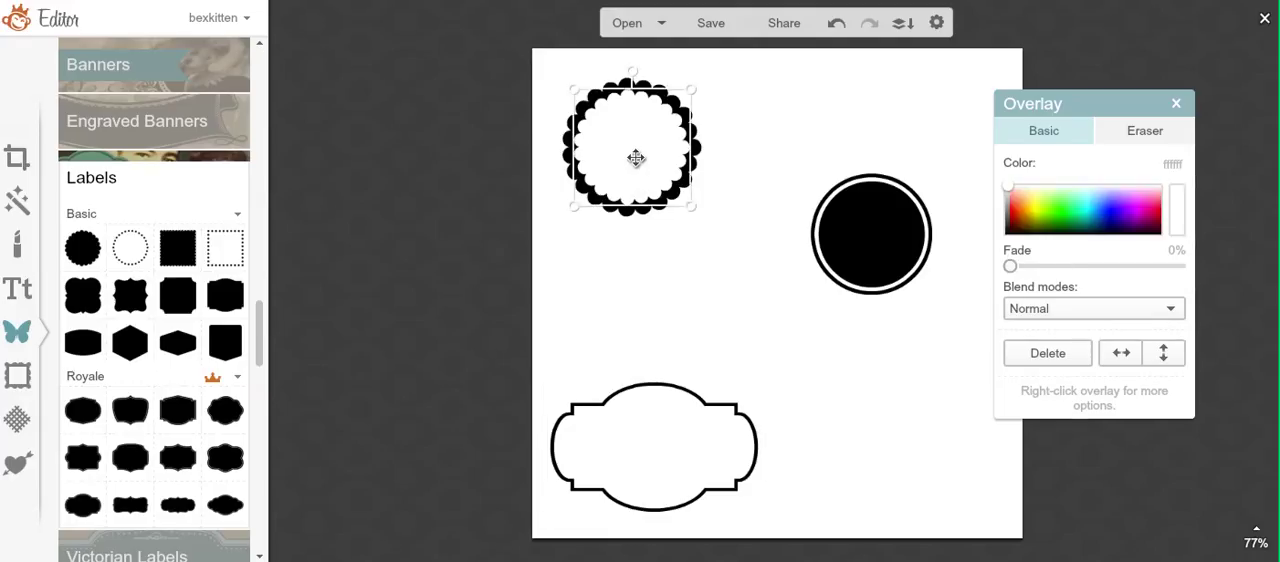
left_click(712, 187)
left_click(691, 163)
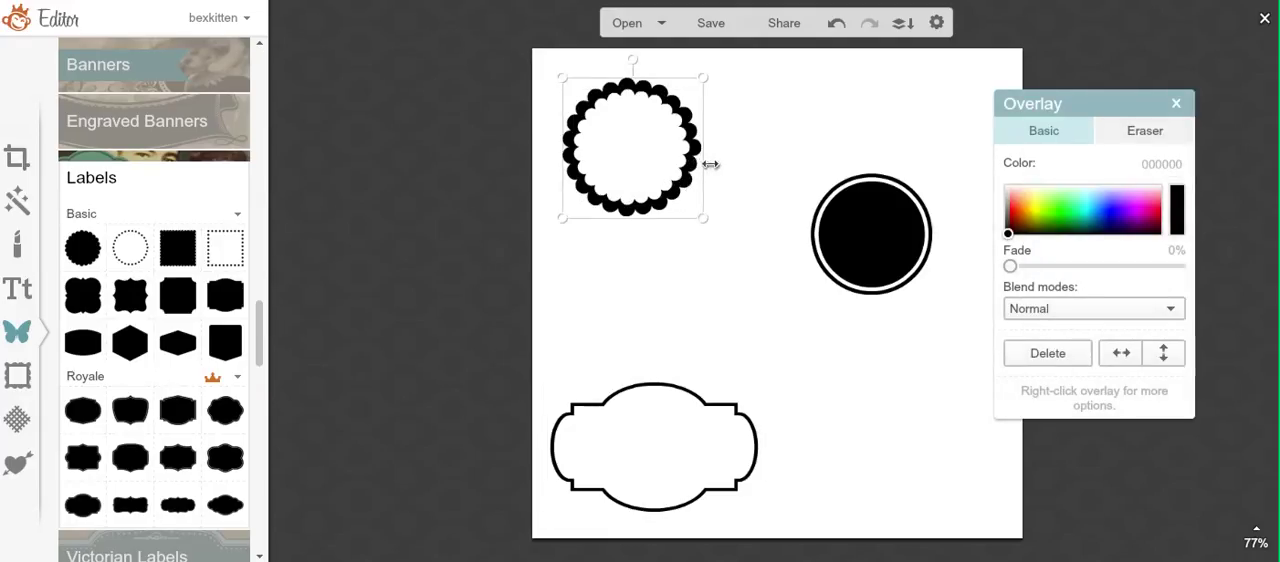
left_click_drag(710, 164, 707, 203)
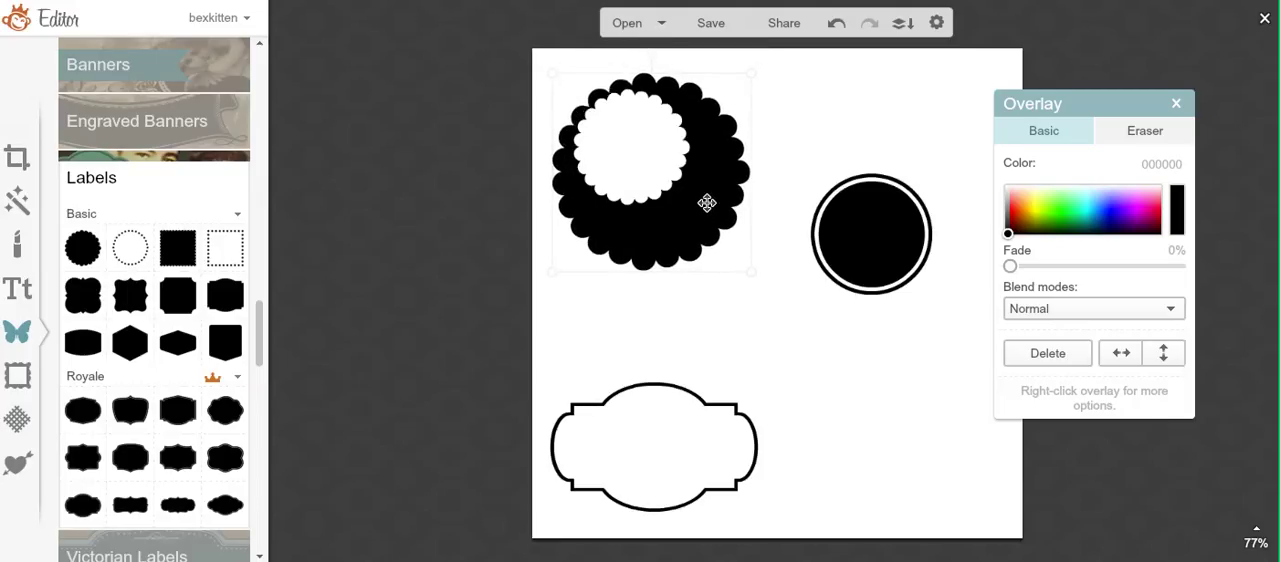
left_click(708, 286)
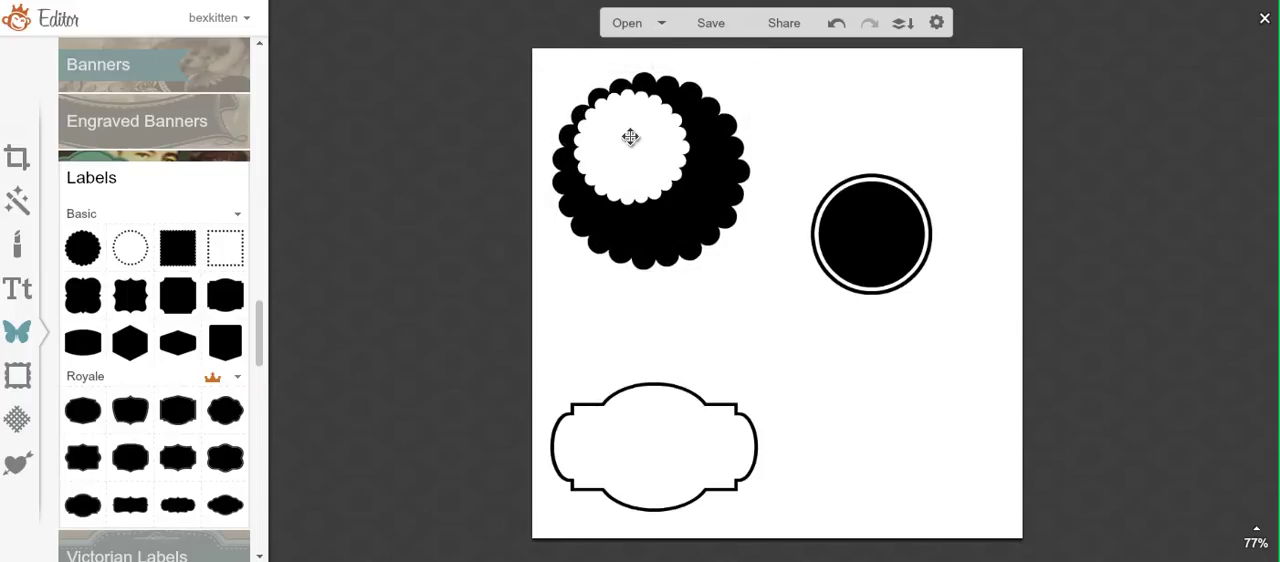
Step: Enlarge the white scalloped circle and center it inside the black one, leaving an even black scalloped border
left_click_drag(630, 137, 646, 154)
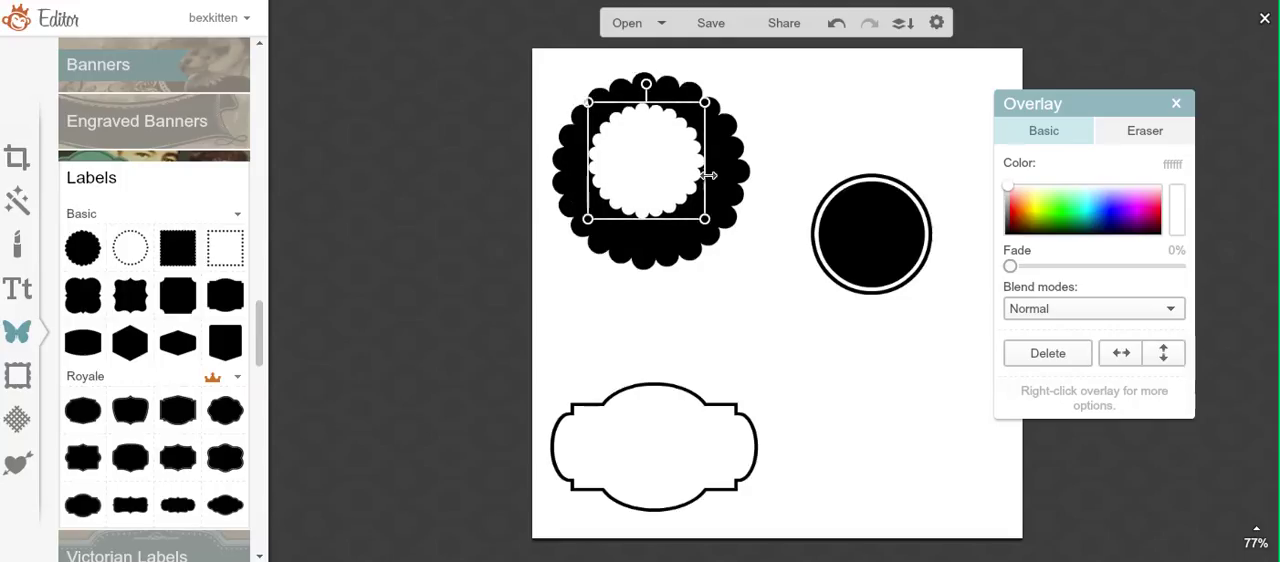
left_click_drag(707, 175, 669, 194)
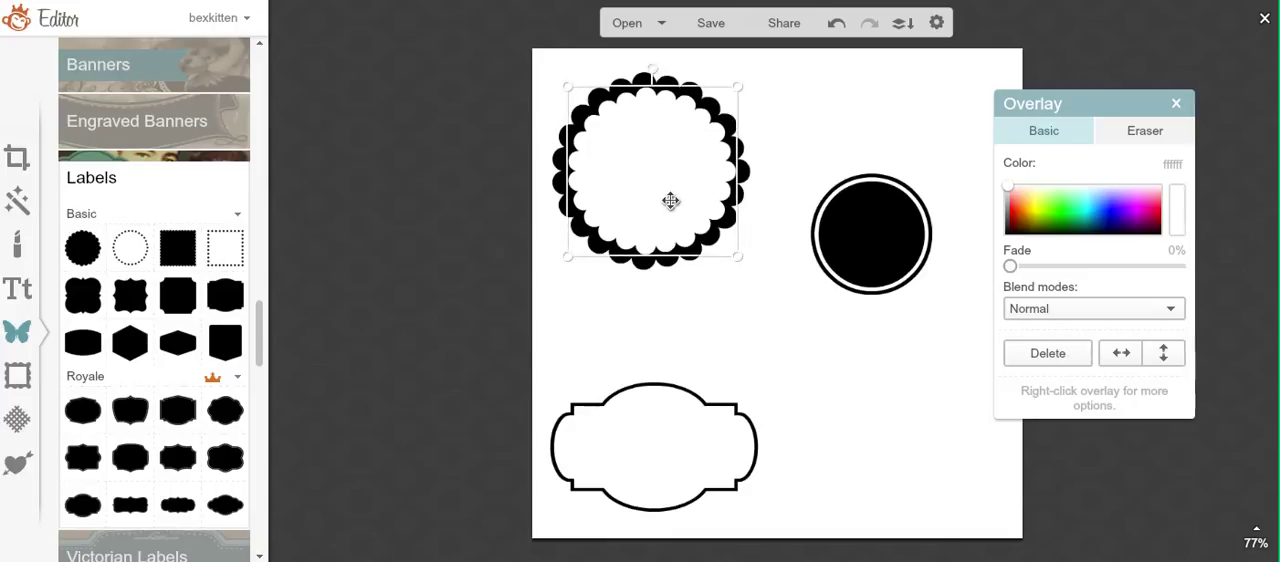
left_click_drag(670, 201, 671, 200)
left_click(813, 310)
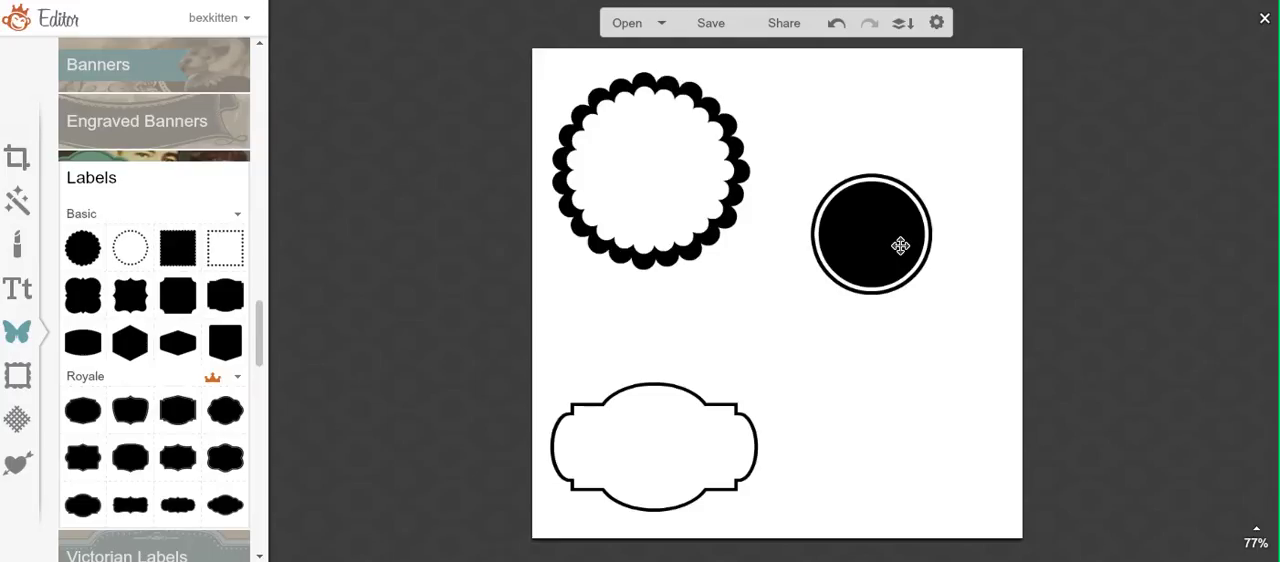
Step: Enlarge the solid black circle to about twice its size and place it below the outlined circle's center, near the canvas's right edge
left_click(901, 245)
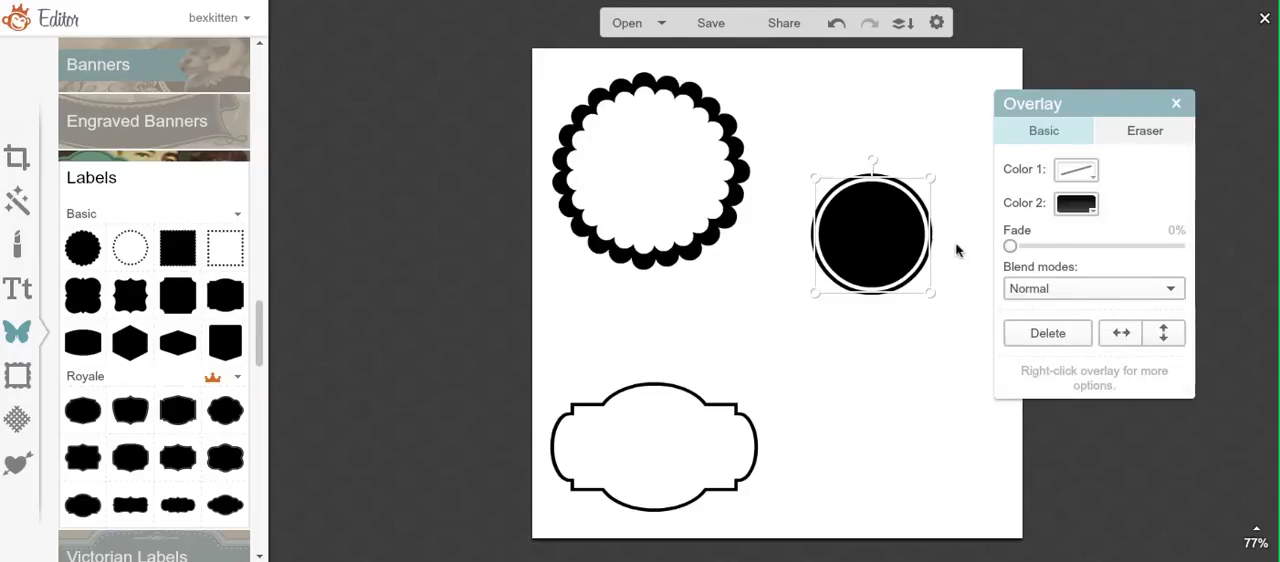
left_click_drag(934, 246, 1030, 258)
left_click_drag(934, 254, 910, 336)
left_click_drag(791, 342, 766, 337)
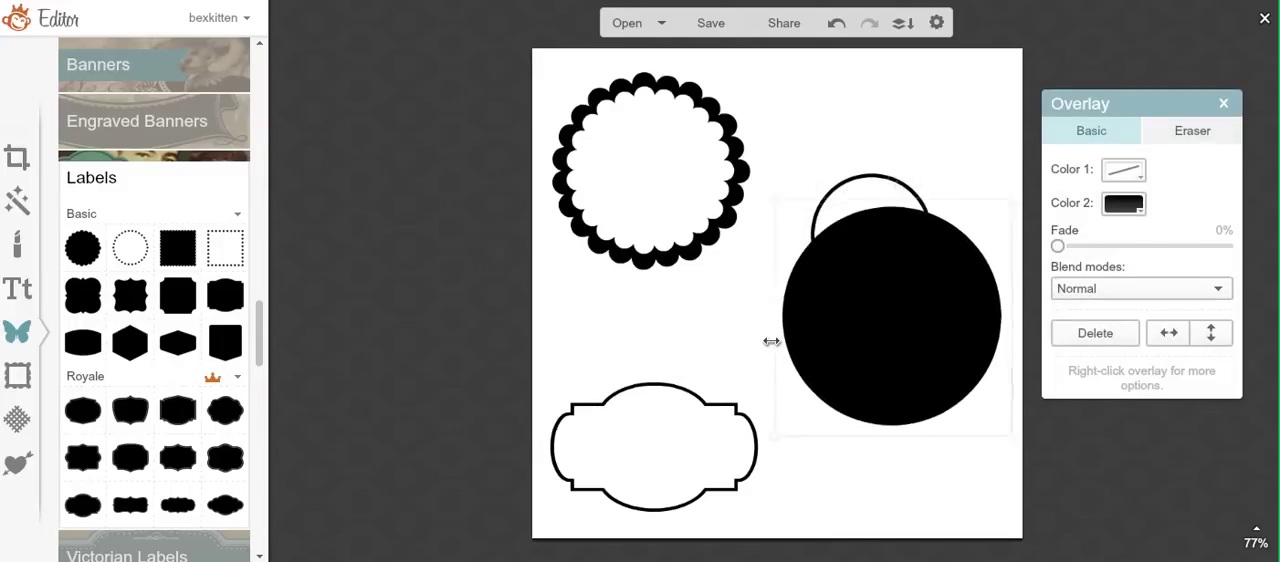
left_click_drag(889, 306, 892, 322)
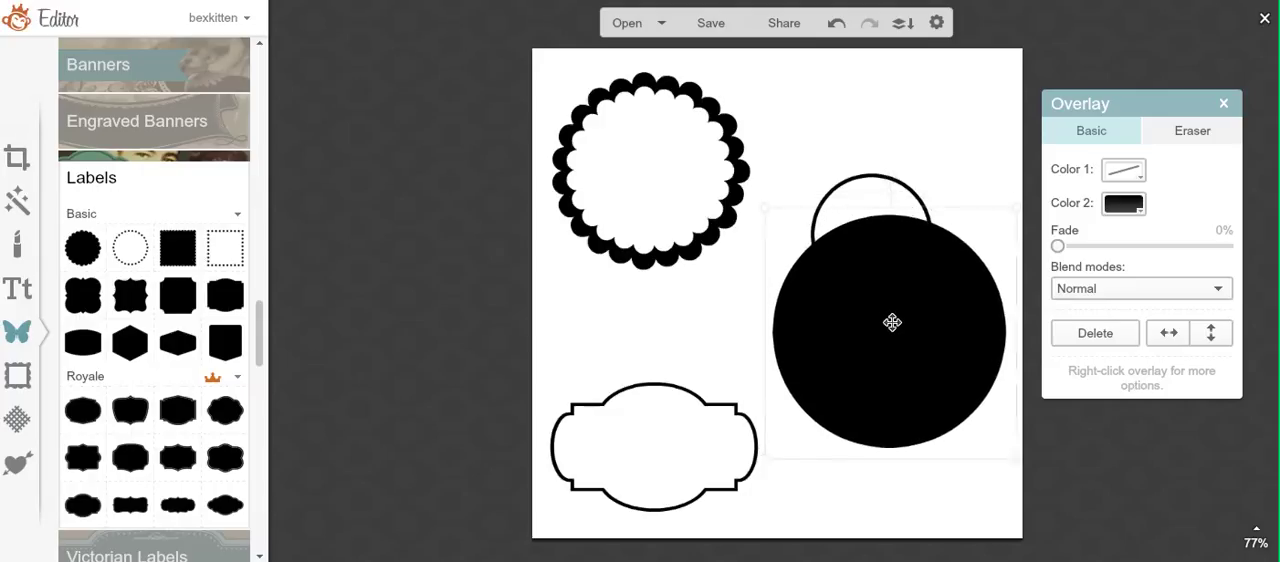
Step: Enlarge the outlined circle to slightly bigger than the solid black circle and move it over that circle
left_click(862, 186)
left_click_drag(805, 212, 732, 216)
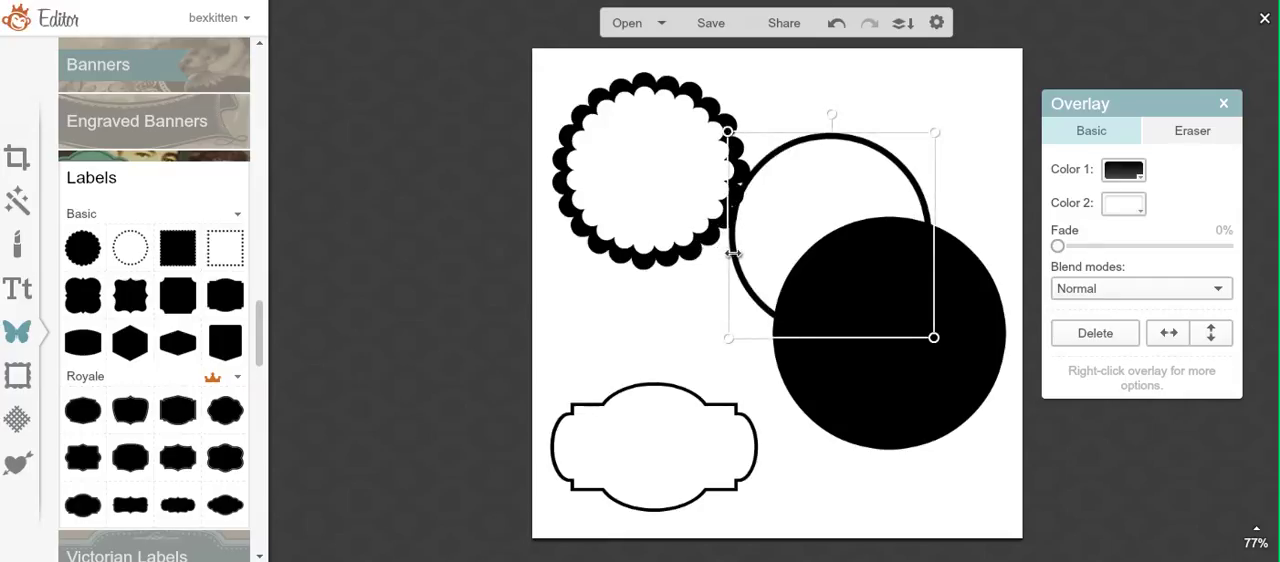
left_click_drag(733, 254, 661, 258)
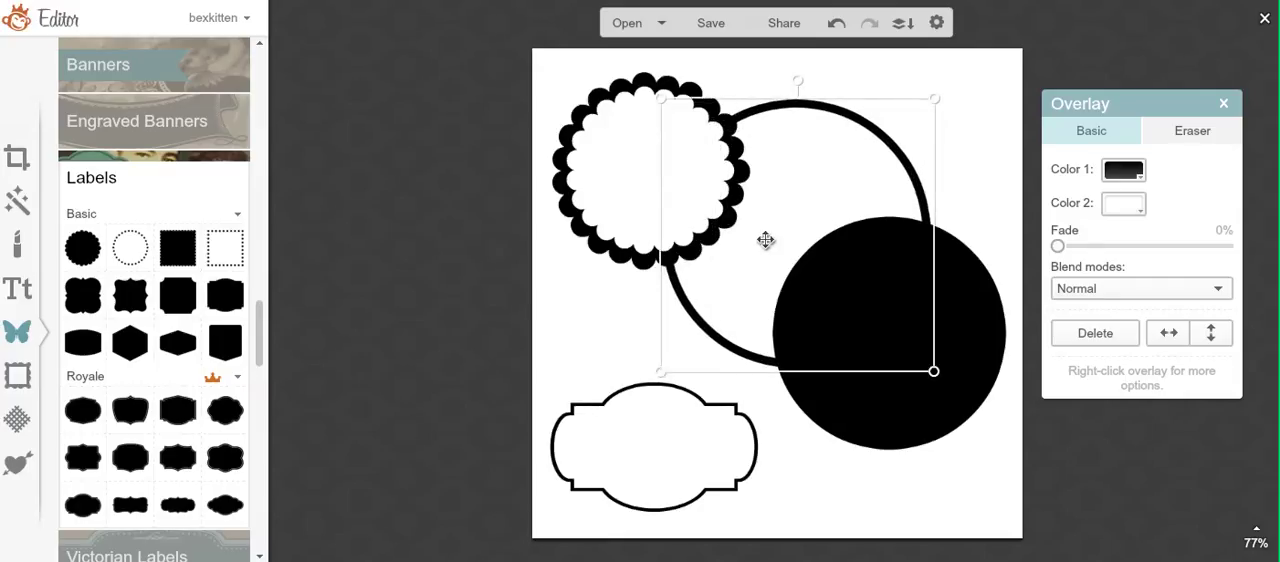
left_click_drag(765, 240, 849, 309)
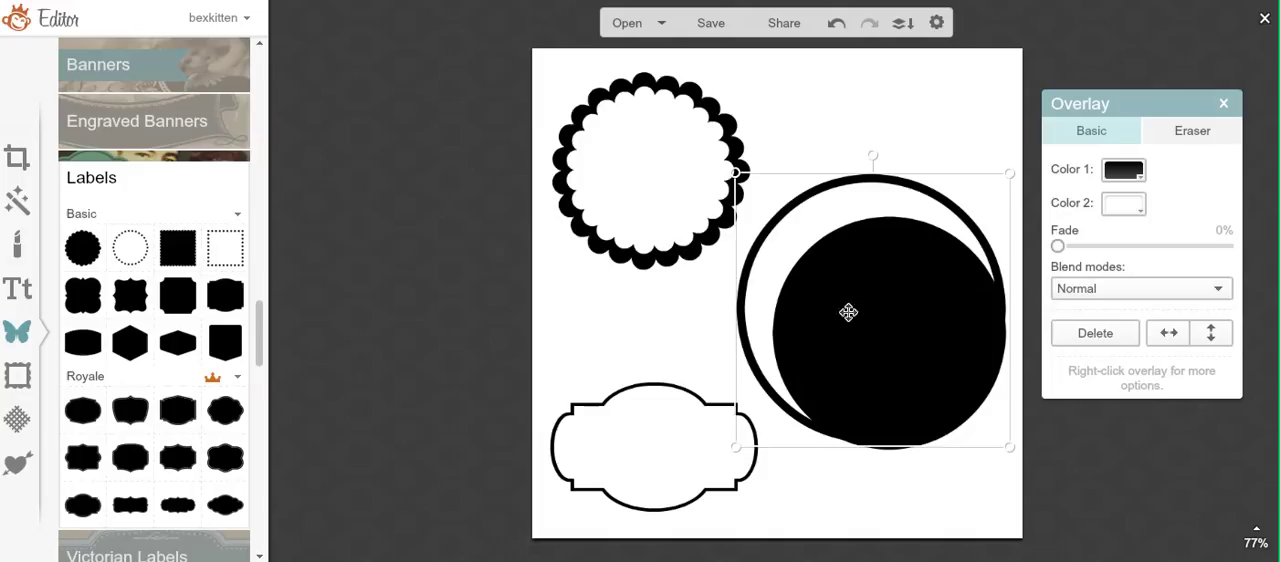
Step: Center the solid black circle inside the outlined circle and enlarge it slightly to leave a thin, even white ring
left_click(856, 470)
left_click(869, 372)
left_click_drag(869, 374, 853, 349)
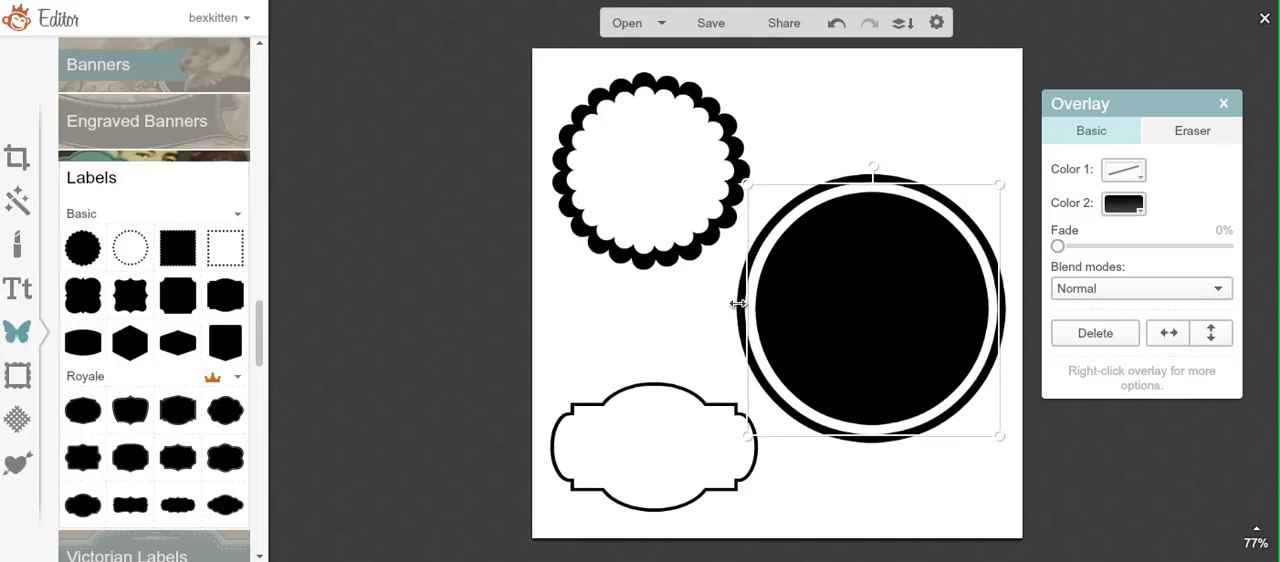
left_click_drag(737, 303, 740, 301)
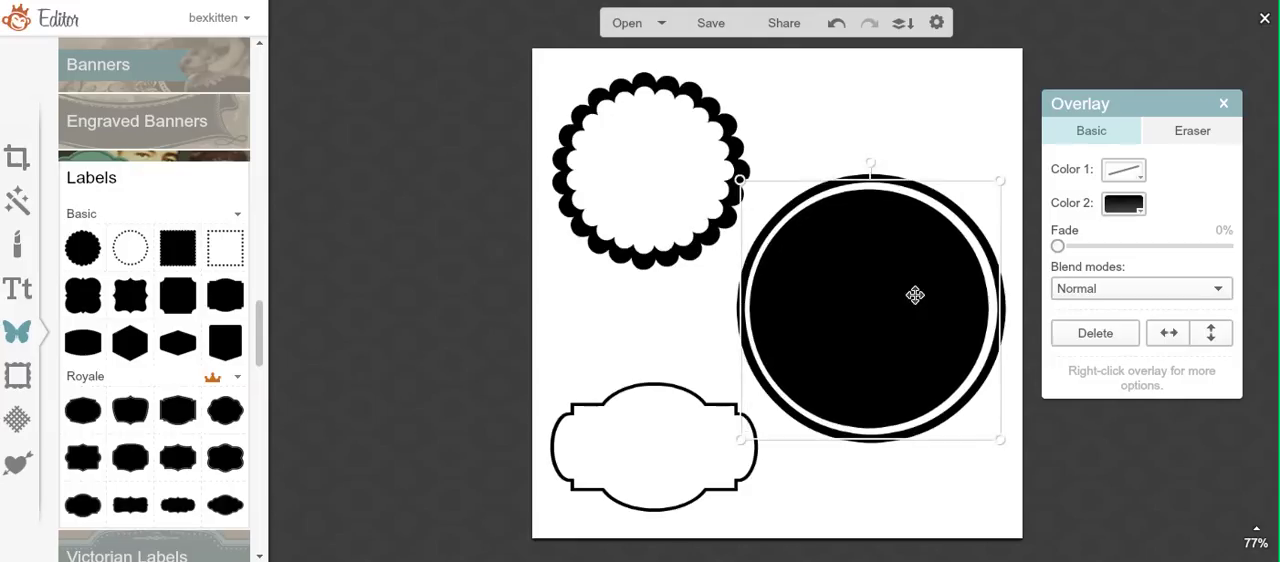
left_click_drag(907, 295, 909, 295)
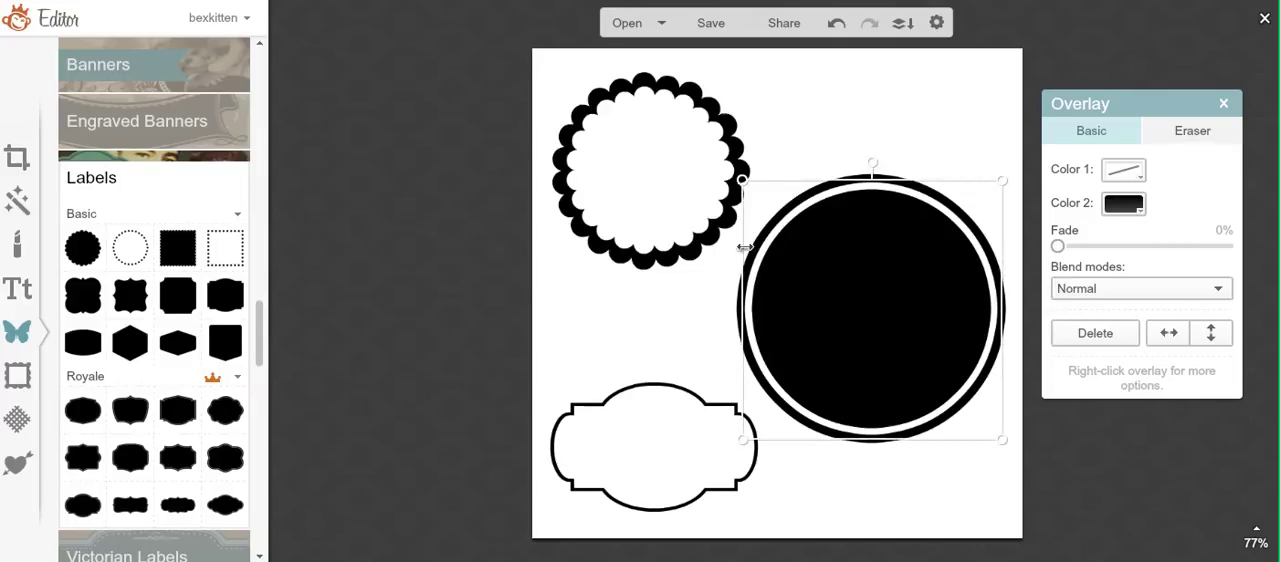
left_click(677, 306)
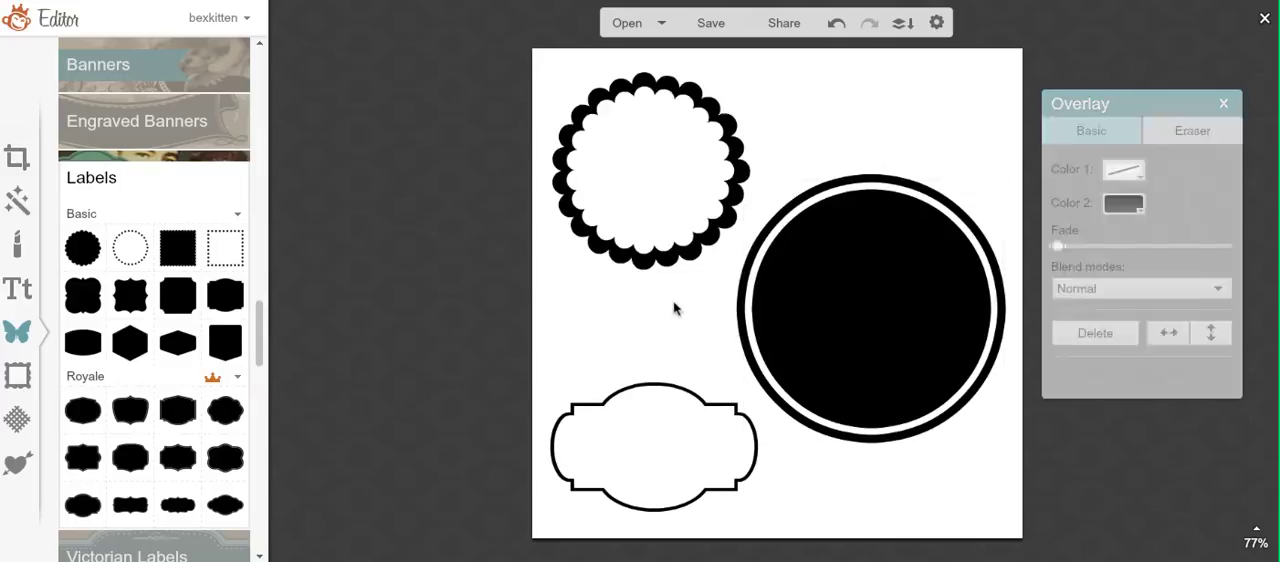
Step: Change the canvas color to a transparent canvas and apply it
left_click(17, 158)
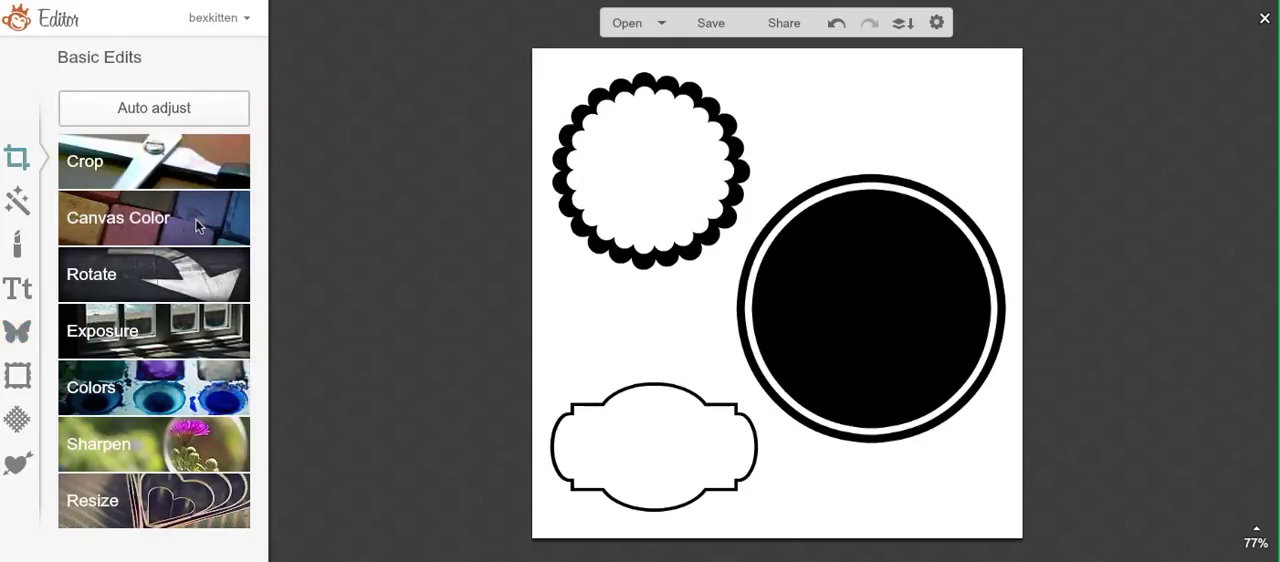
left_click(196, 226)
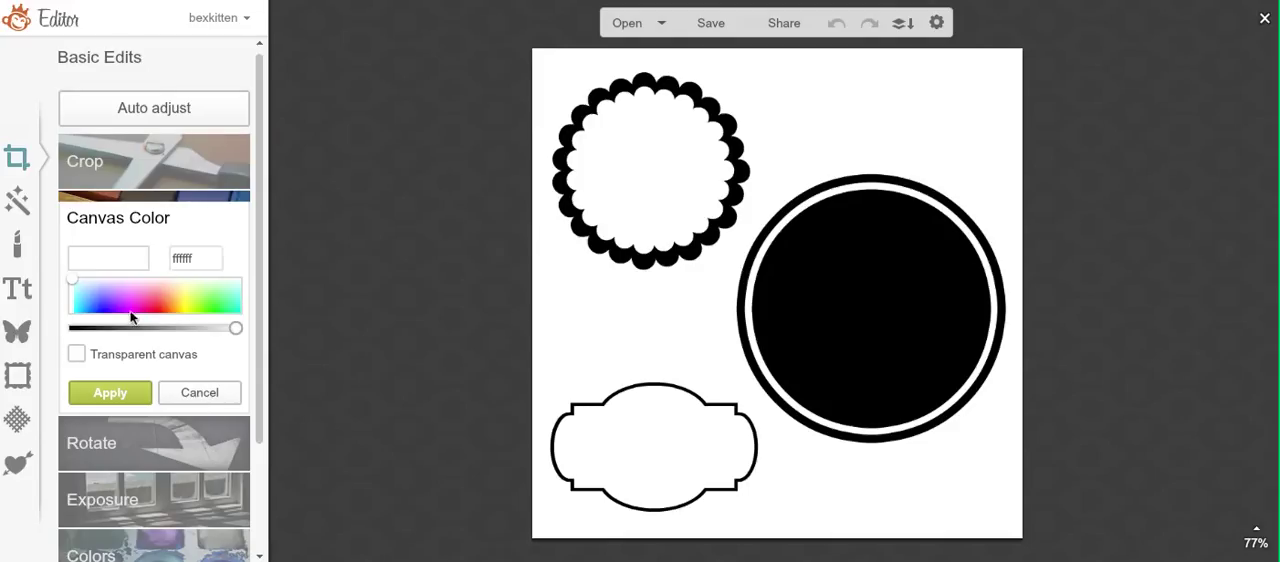
left_click(77, 354)
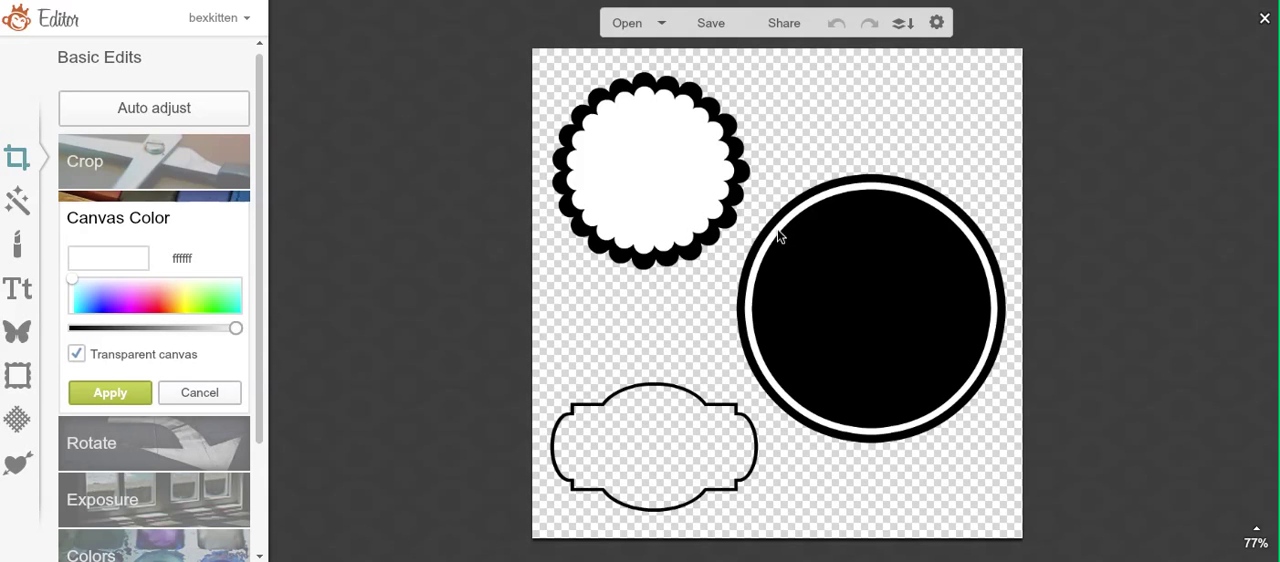
left_click(122, 398)
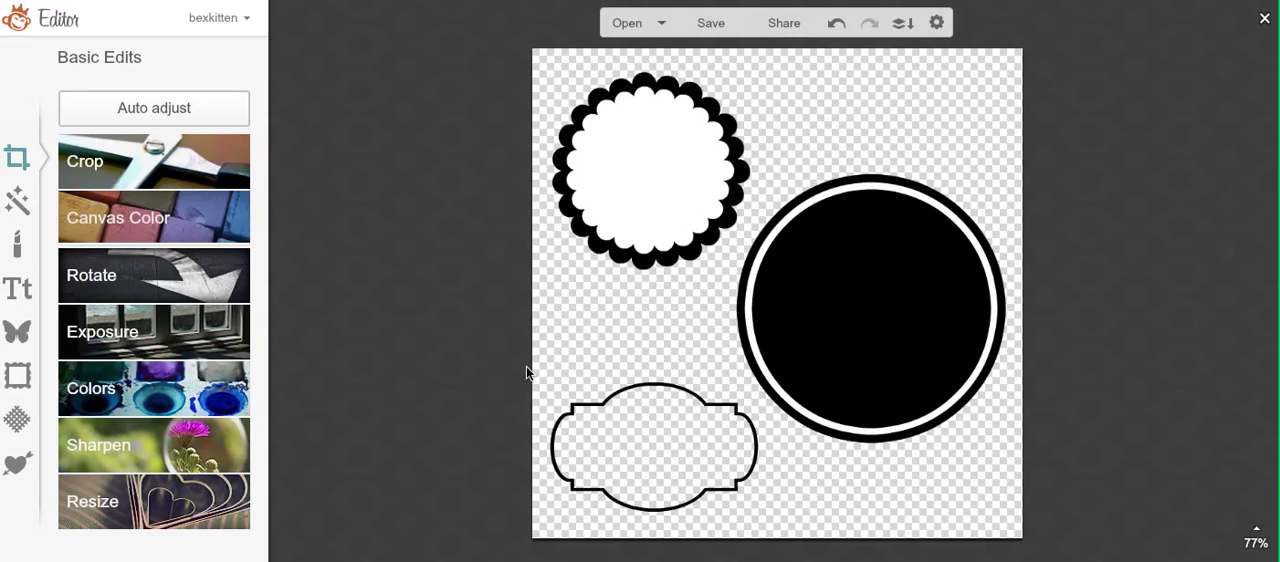
Step: Make Color 2 of the outlined circle transparent so the canvas shows through the ring around the black circle
left_click(747, 307)
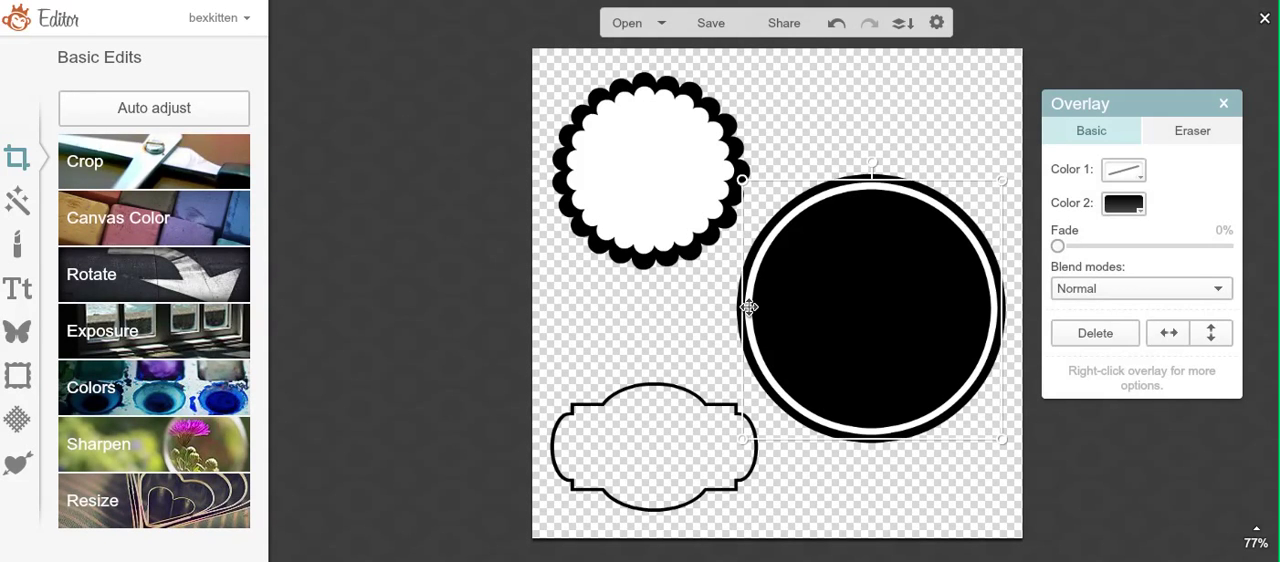
left_click(674, 346)
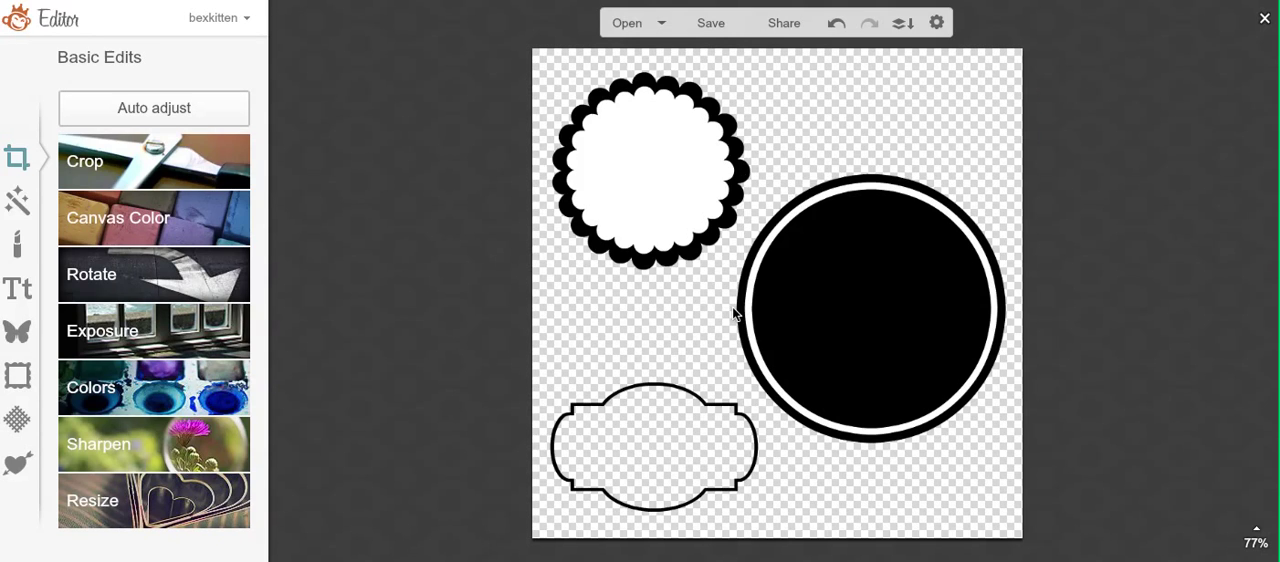
left_click(738, 309)
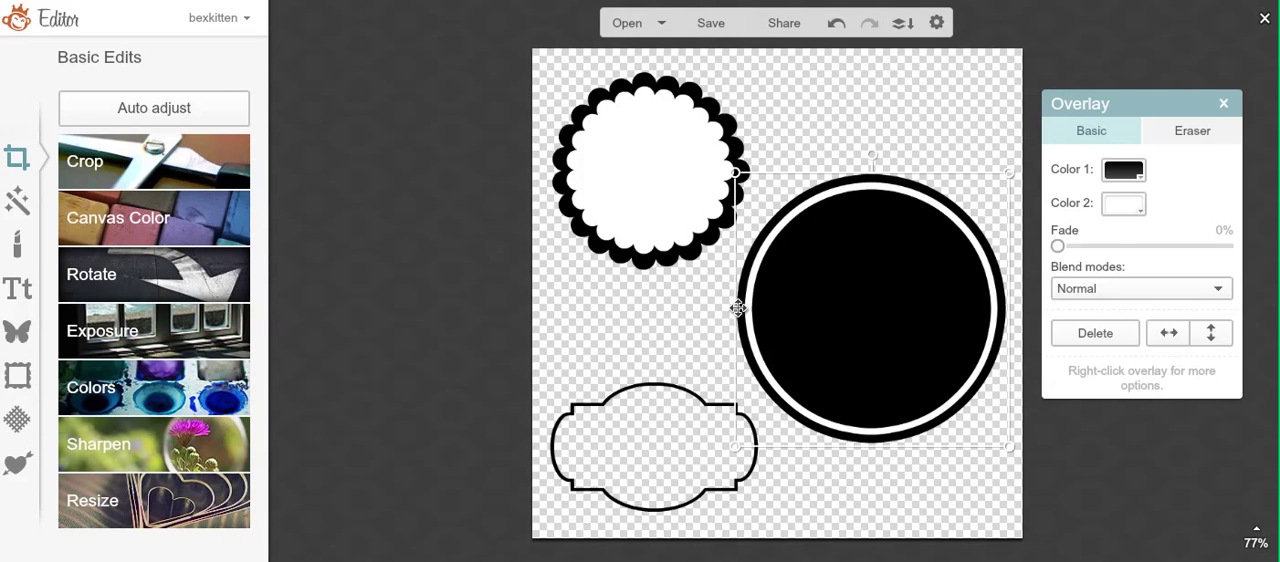
left_click(1126, 204)
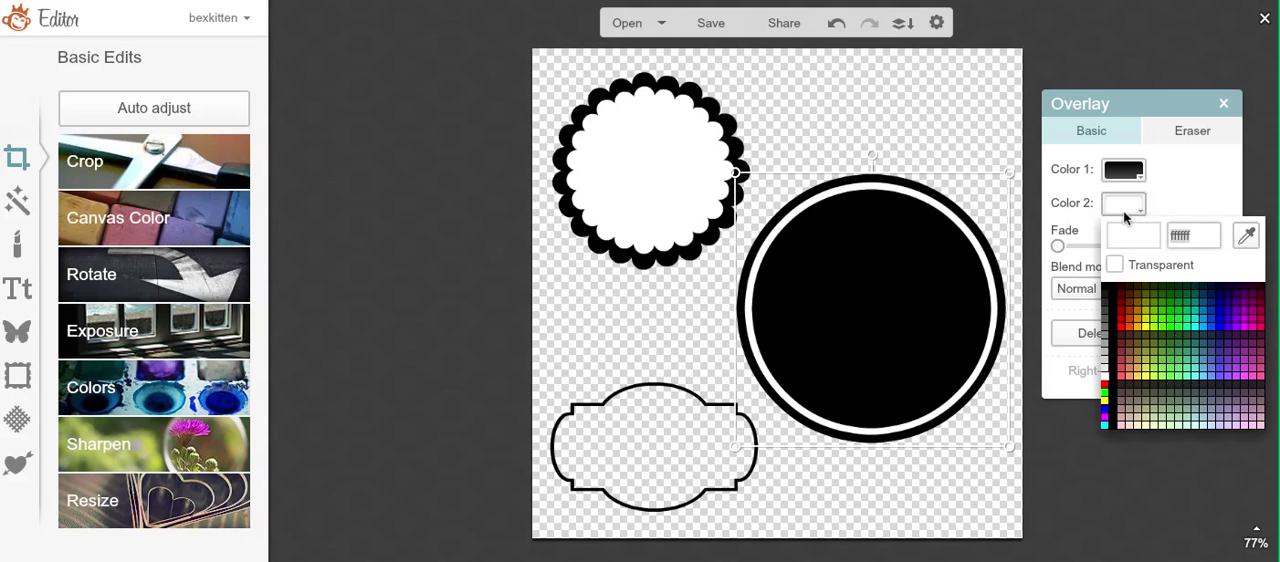
left_click(1115, 267)
left_click(943, 463)
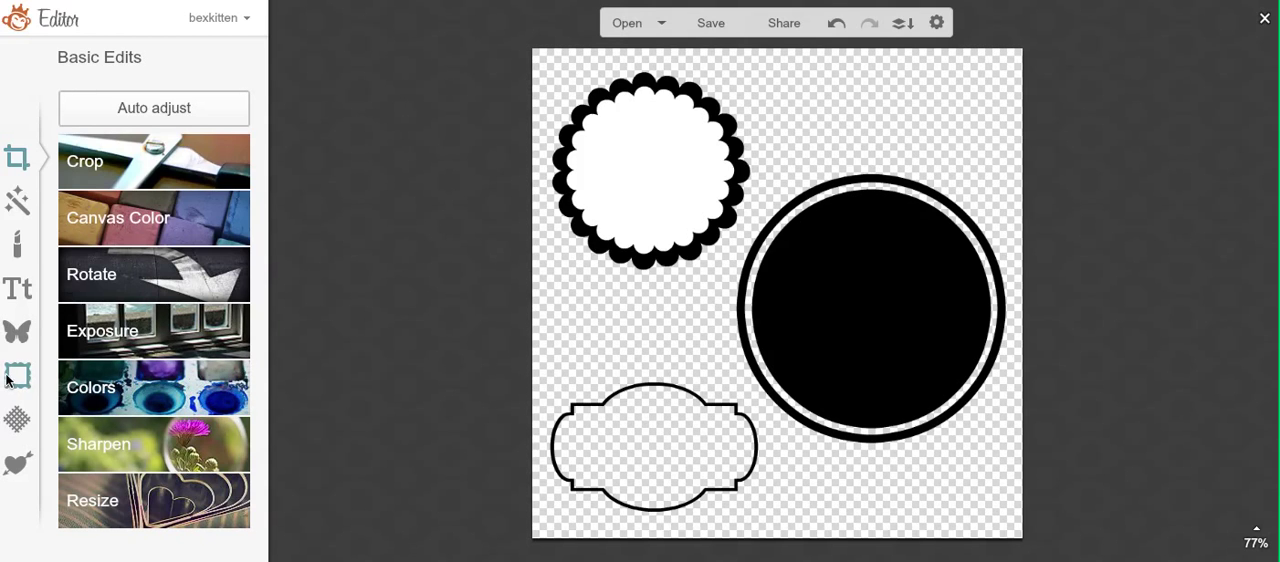
Step: Add an Arial text box and enter the person's first and last name on two lines
left_click(30, 297)
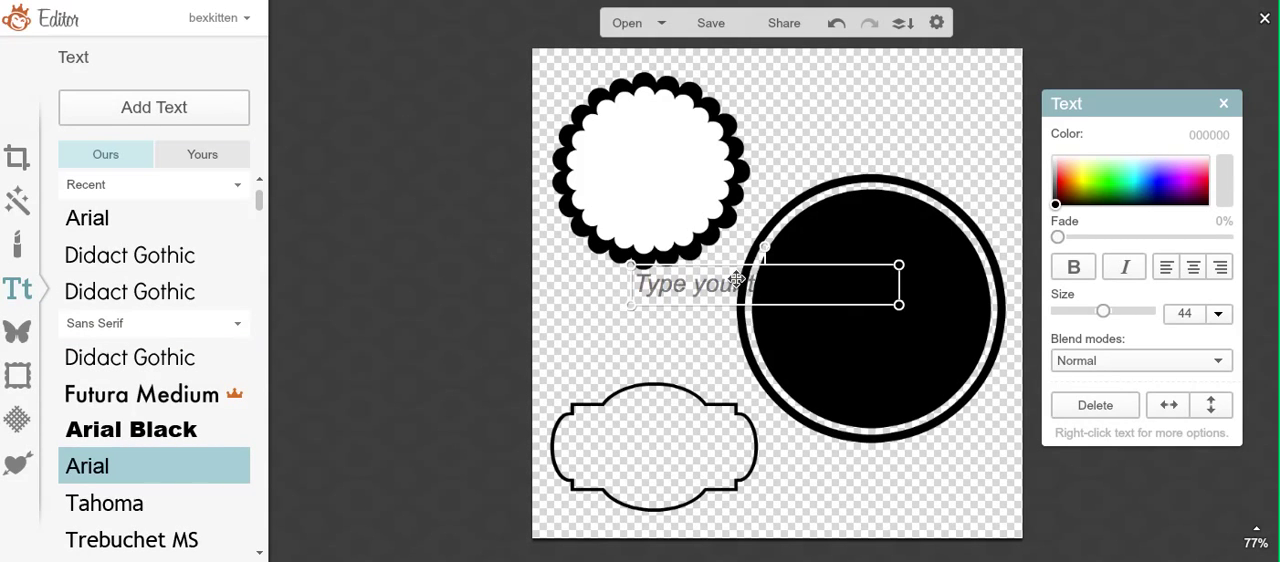
left_click(736, 277)
type("Rebecca")
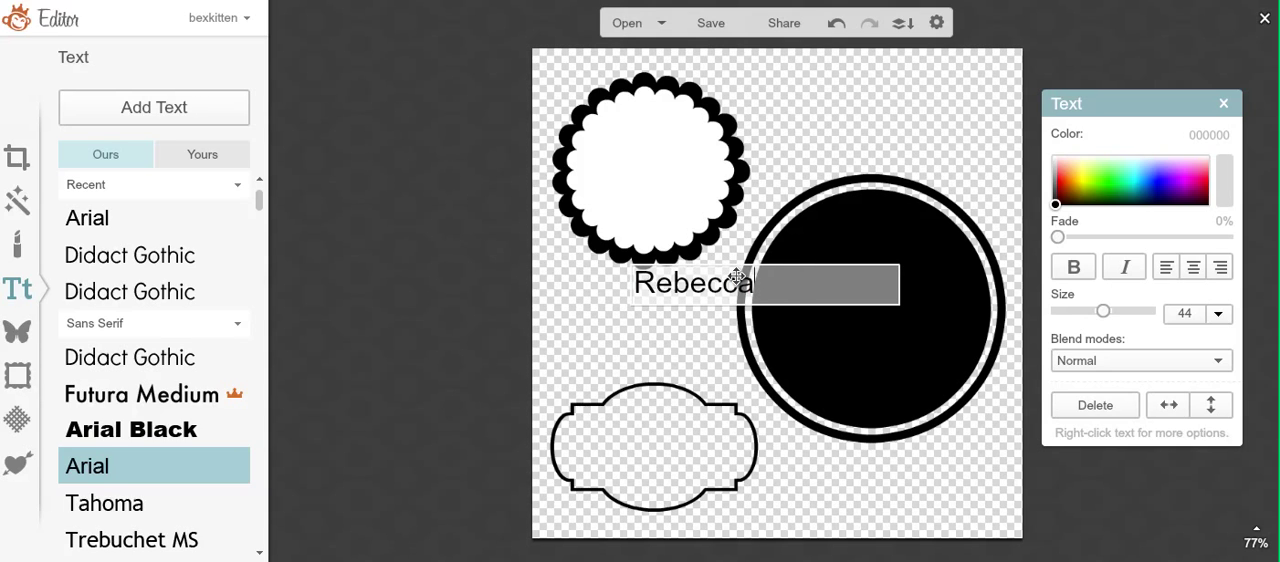
key("Return")
type("He")
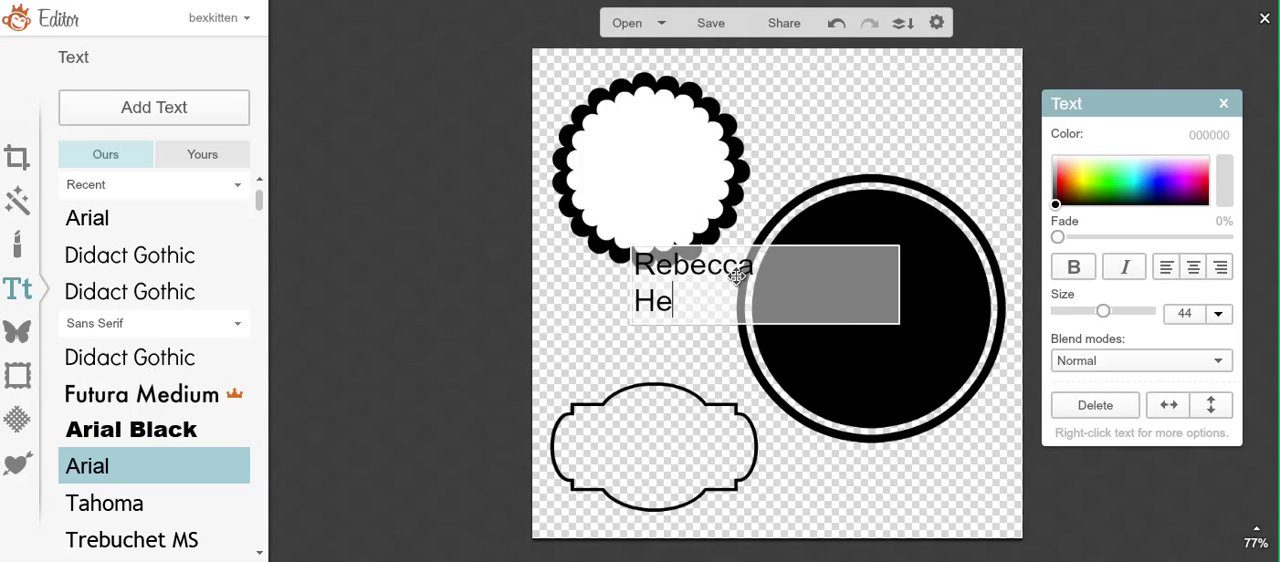
type("riz")
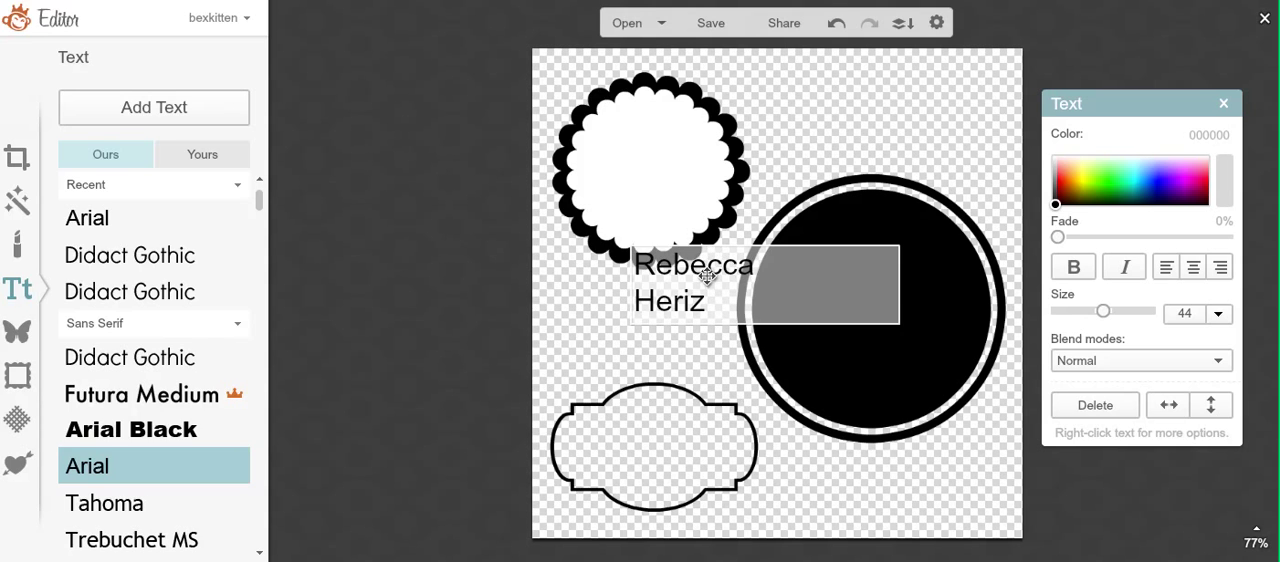
Step: Center-align the two-line name text and change its color to white (ffffff)
left_click(1193, 270)
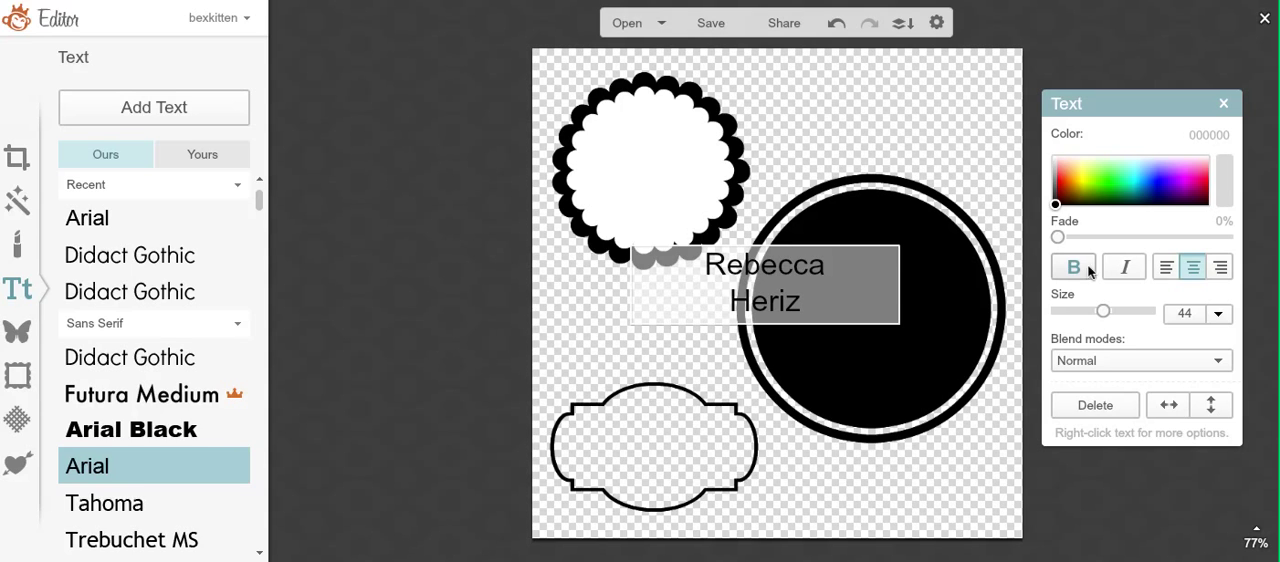
left_click_drag(1063, 213, 1052, 152)
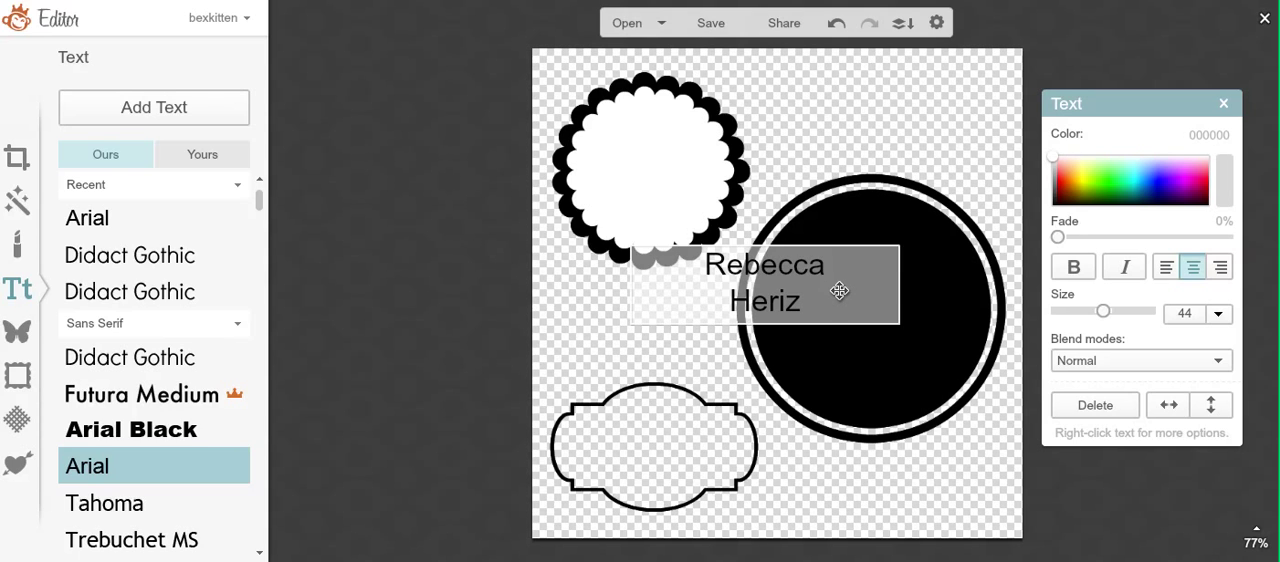
left_click_drag(814, 309, 703, 266)
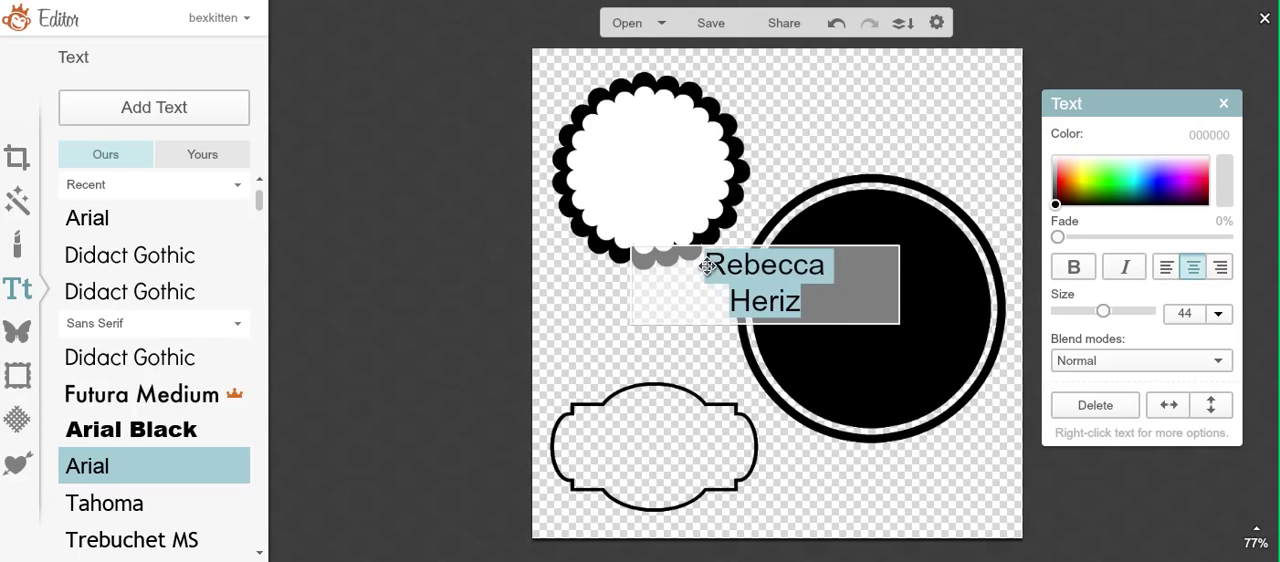
left_click(1052, 151)
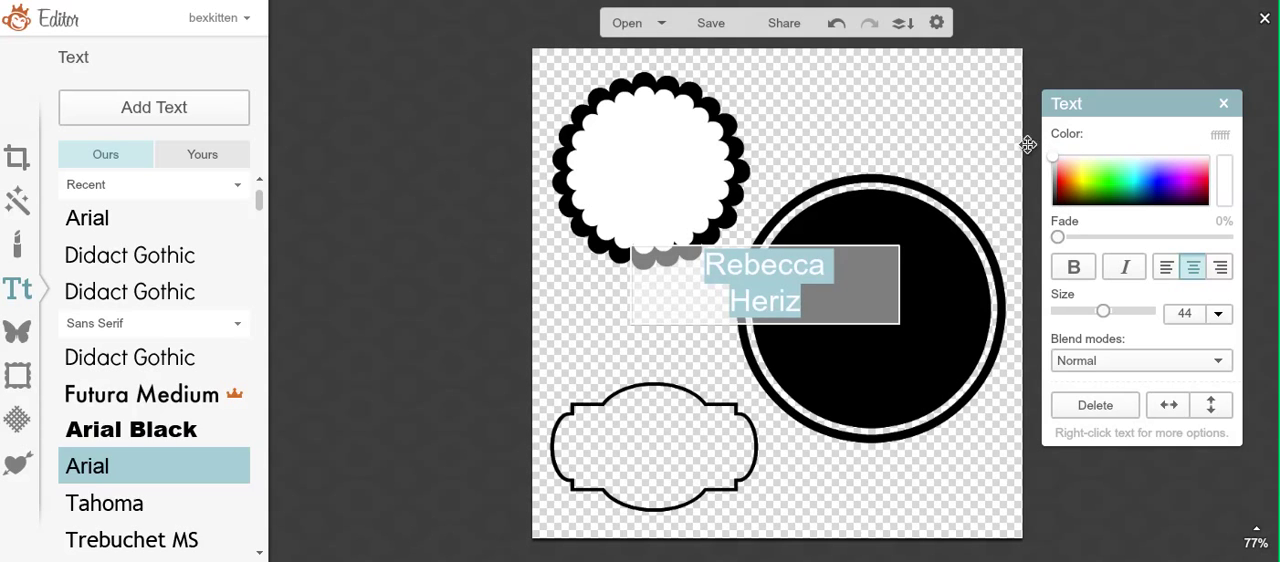
left_click(828, 488)
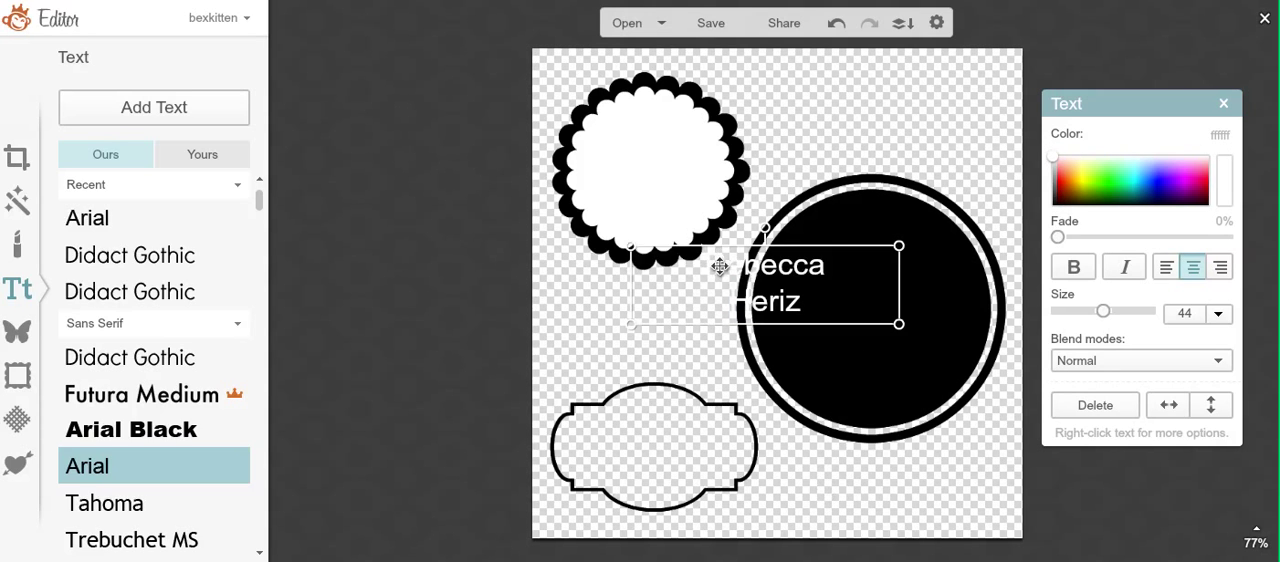
Step: Move the name text onto the solid black circle, enlarge it to size 71, and center it there
left_click_drag(709, 280, 810, 318)
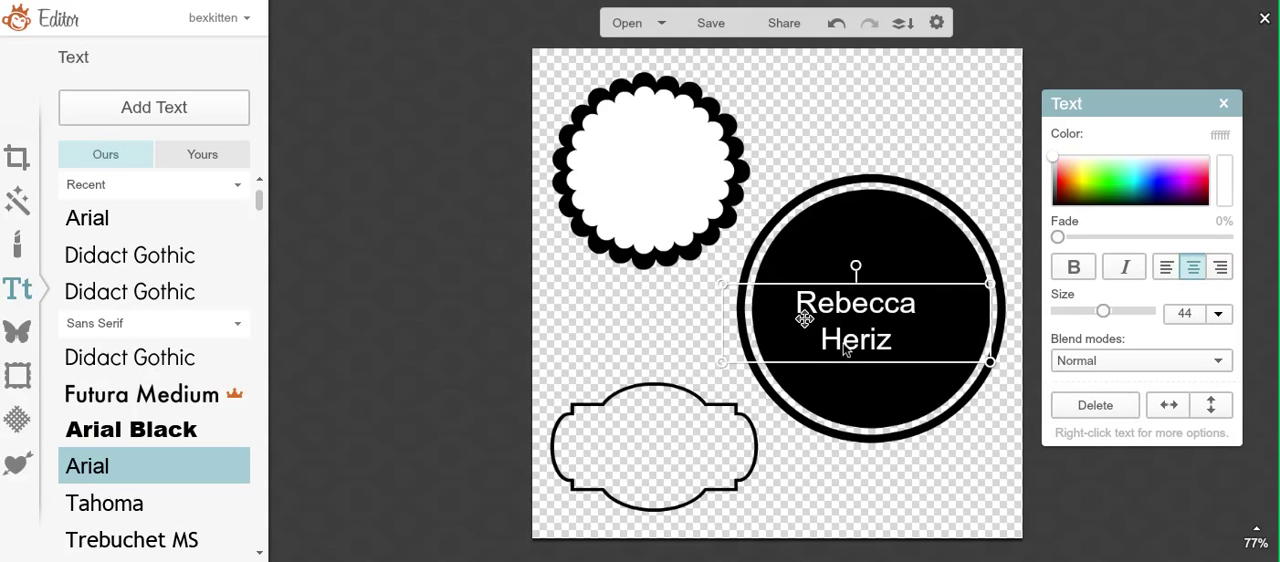
left_click_drag(846, 365, 847, 402)
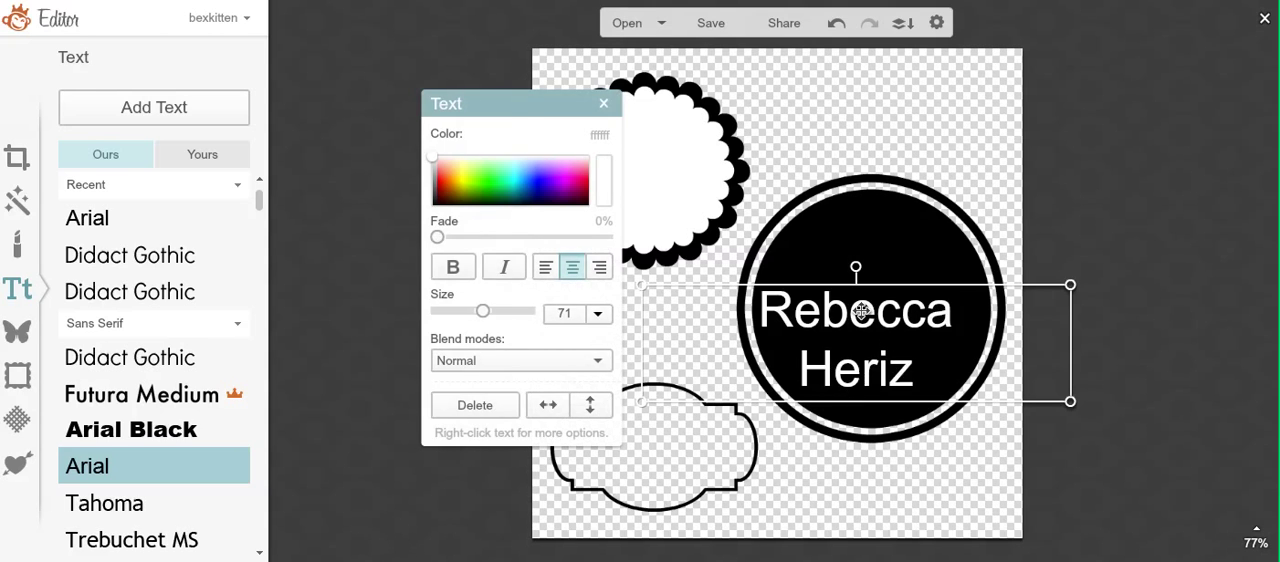
left_click_drag(863, 322, 876, 319)
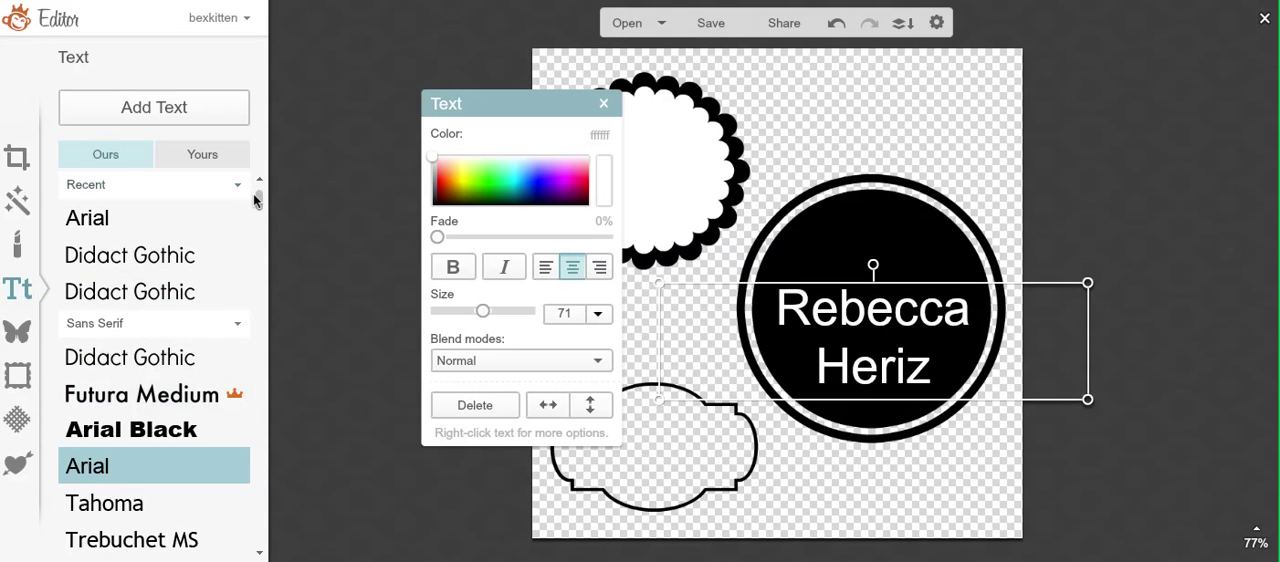
Step: Try the serif fonts RNS Camelia, Cardo and Overlock on the name text, returning to RNS Camelia
left_click_drag(254, 196, 255, 253)
left_click(210, 279)
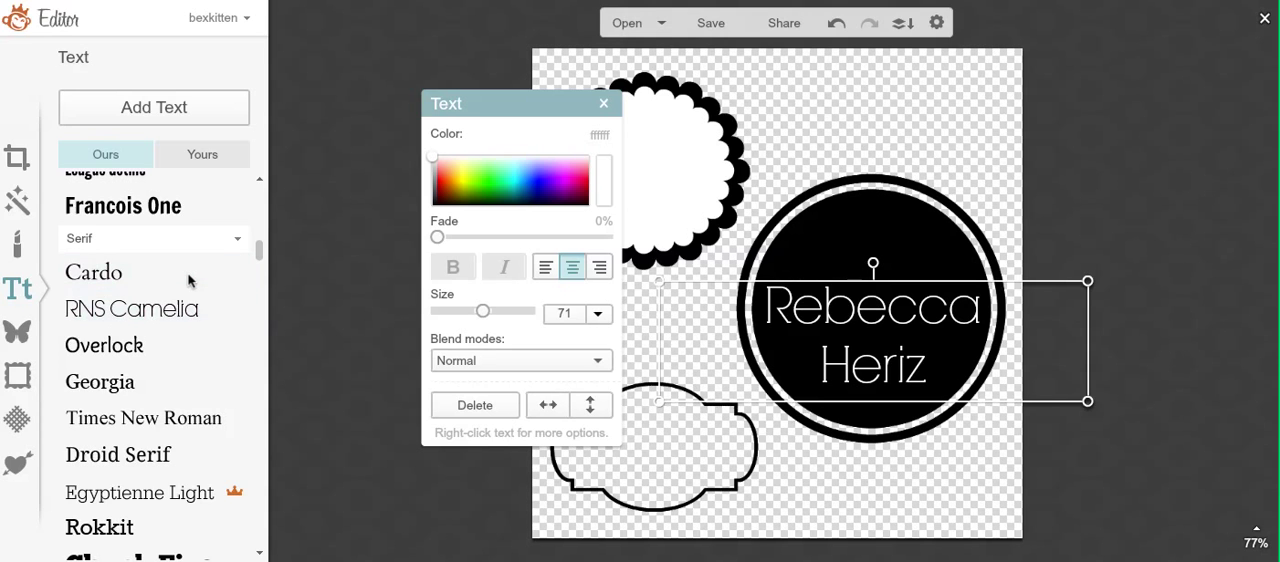
left_click(189, 276)
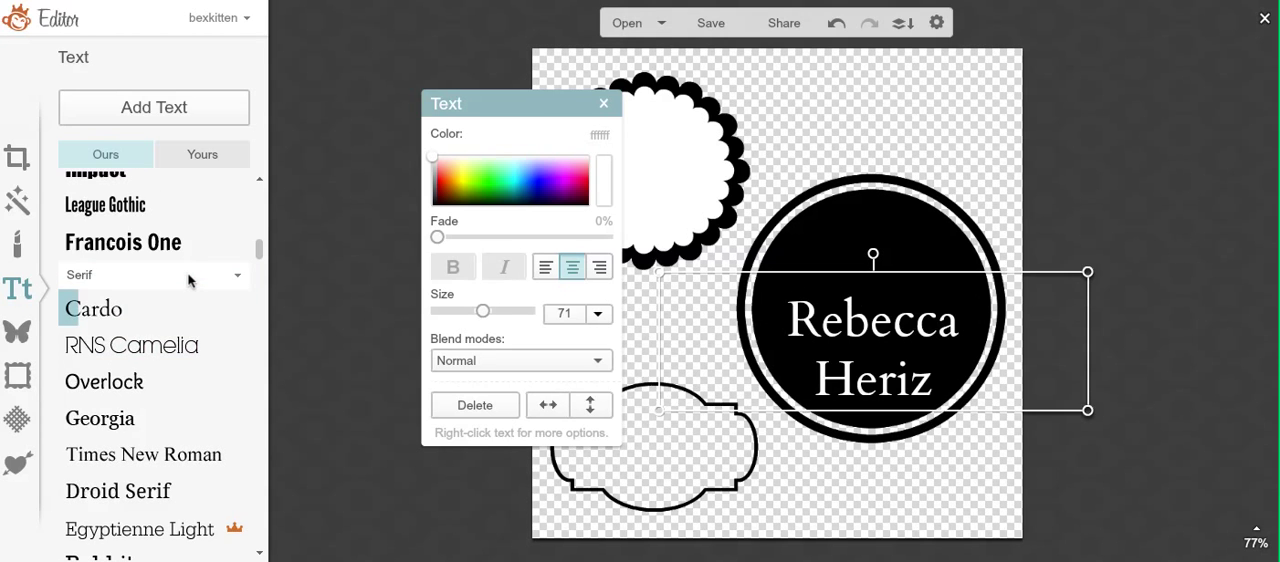
left_click(183, 376)
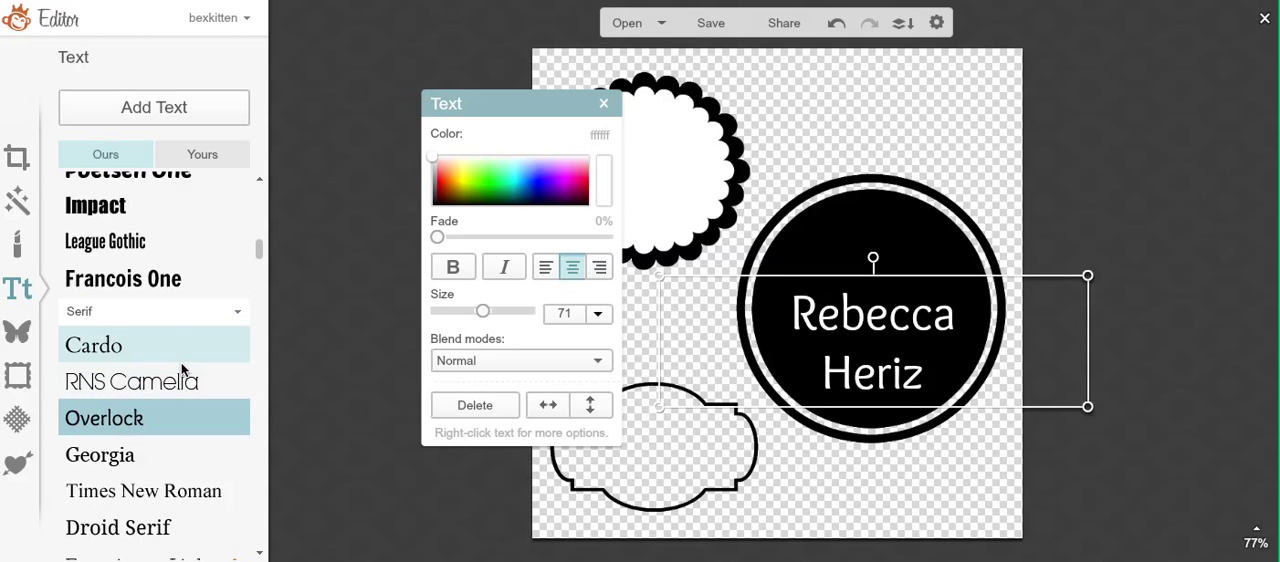
left_click(181, 372)
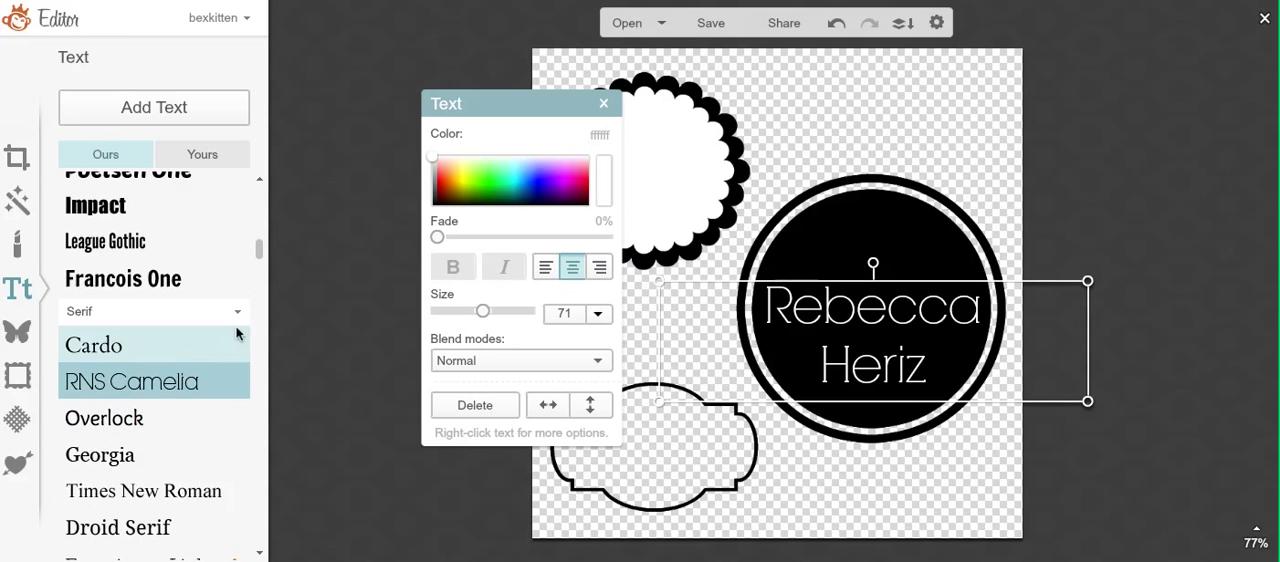
Step: Try the Sketch Block and Geo Sans Light fonts on the name text
left_click_drag(258, 250, 248, 382)
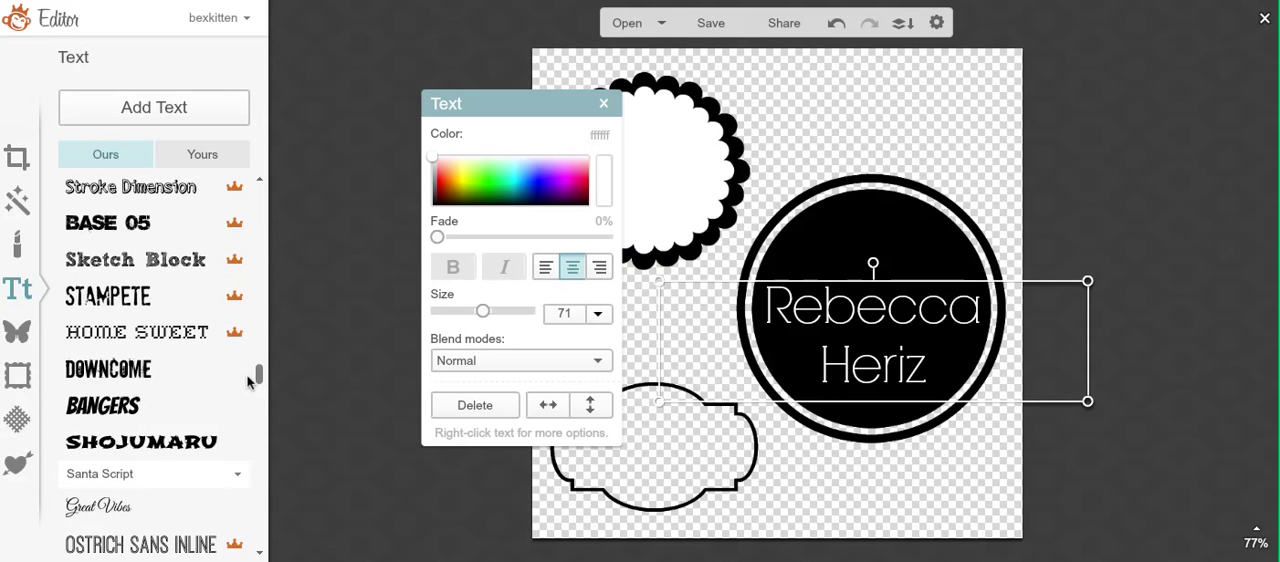
left_click(189, 270)
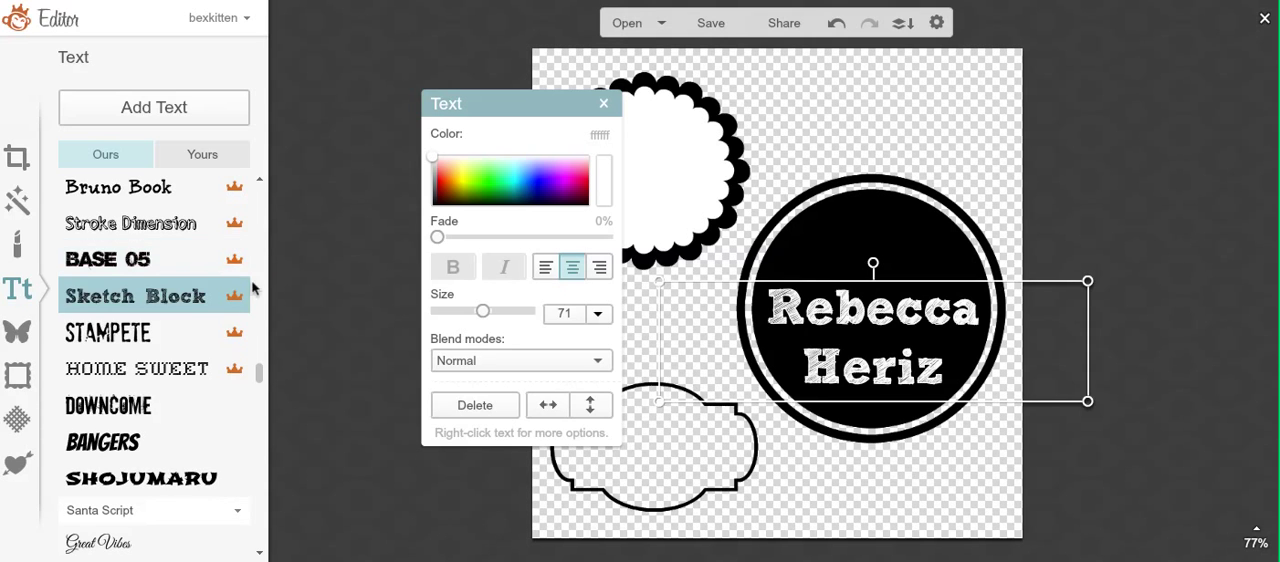
scroll(262, 372, "down", 3)
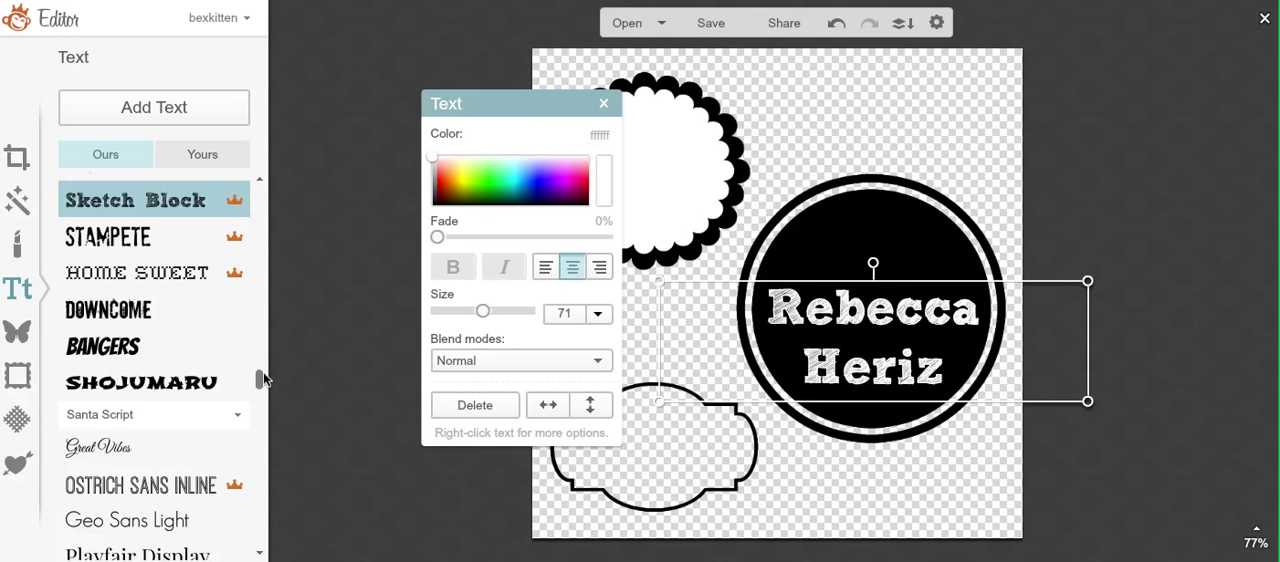
left_click_drag(263, 372, 263, 383)
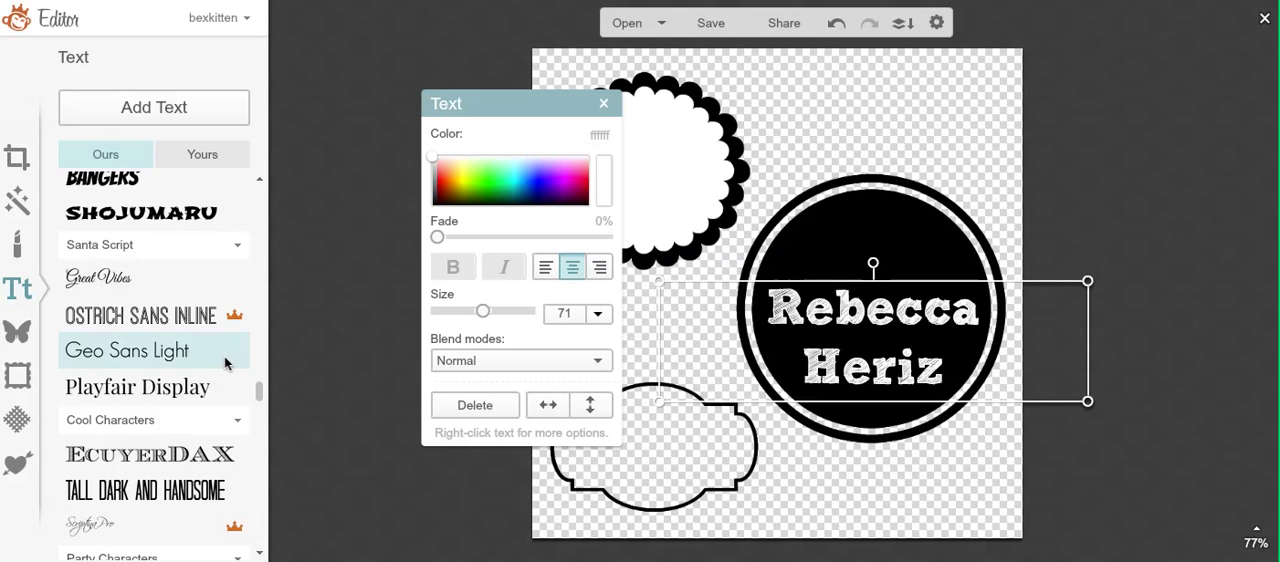
left_click(226, 360)
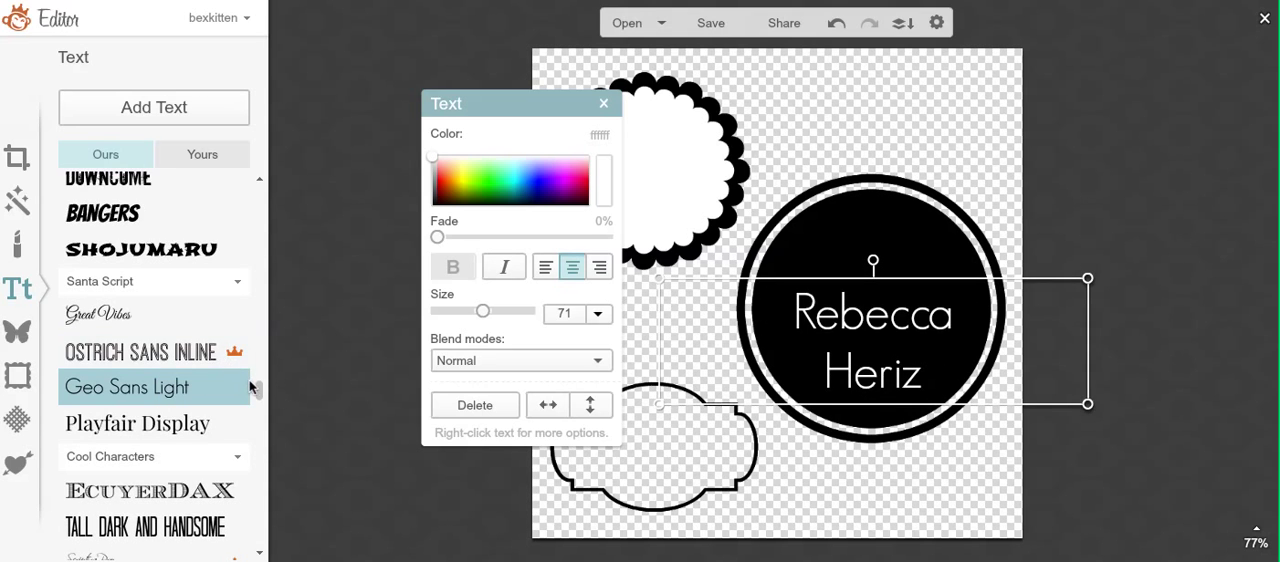
Step: Try the De Walpergen Pica, Emily's Candy and Flavors fonts on the name text
left_click_drag(257, 395, 251, 507)
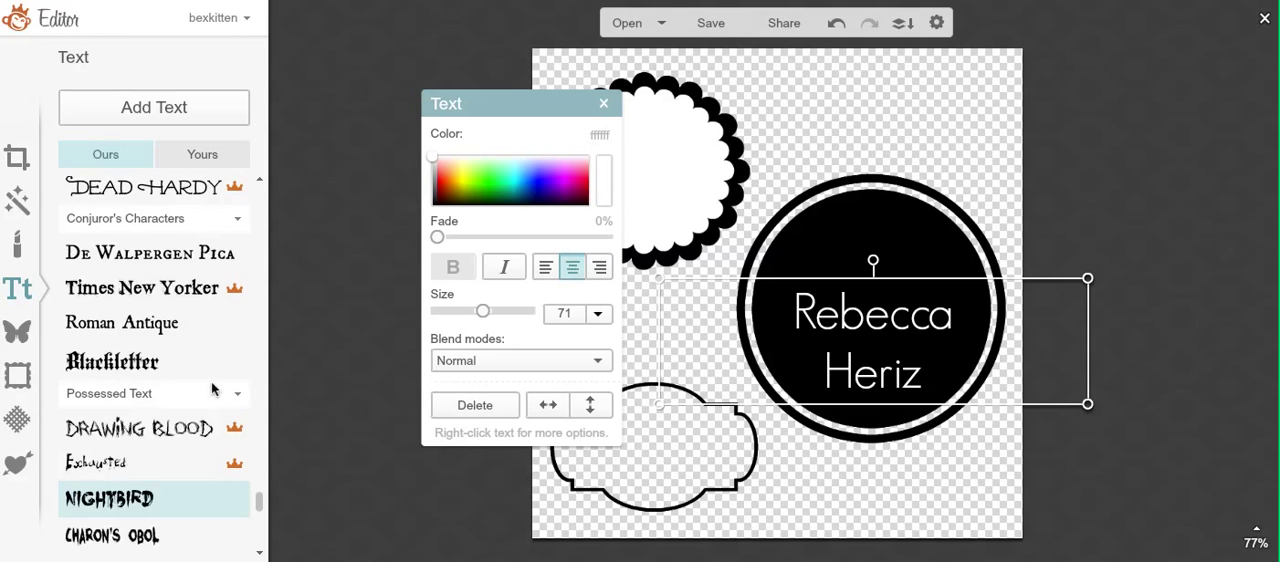
left_click(185, 253)
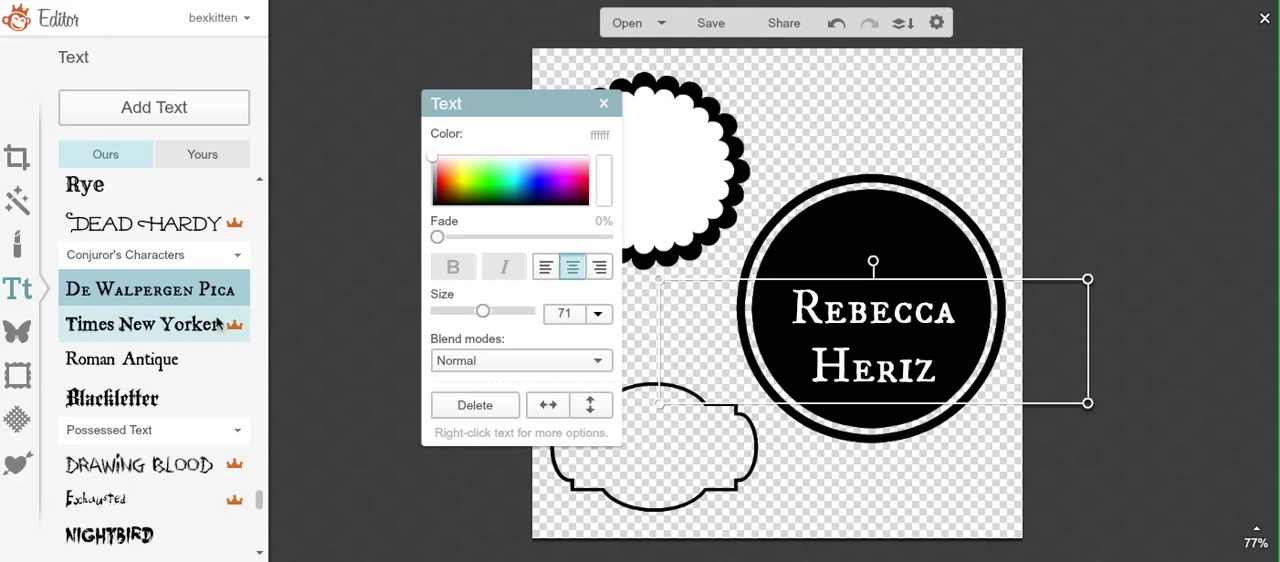
left_click_drag(257, 505, 257, 532)
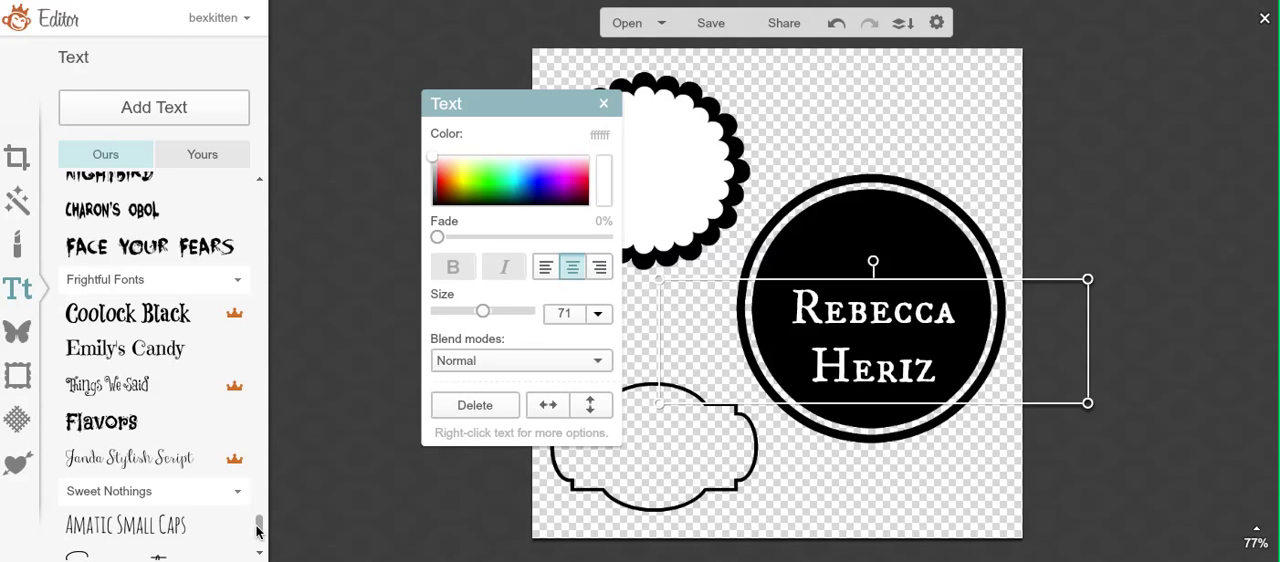
left_click(158, 362)
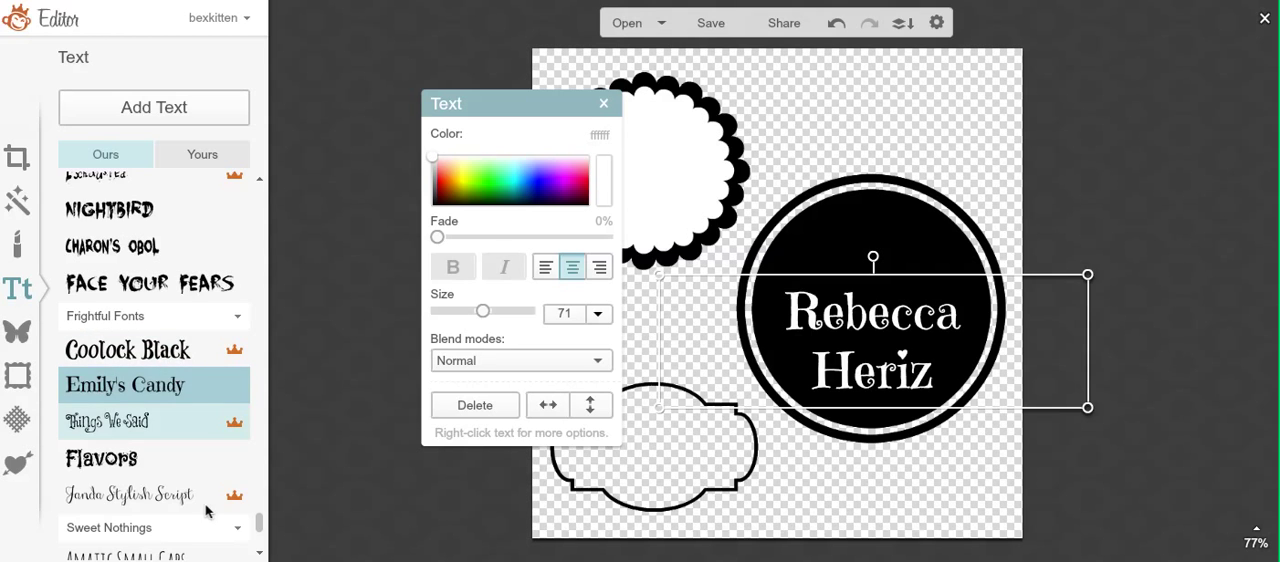
left_click(191, 467)
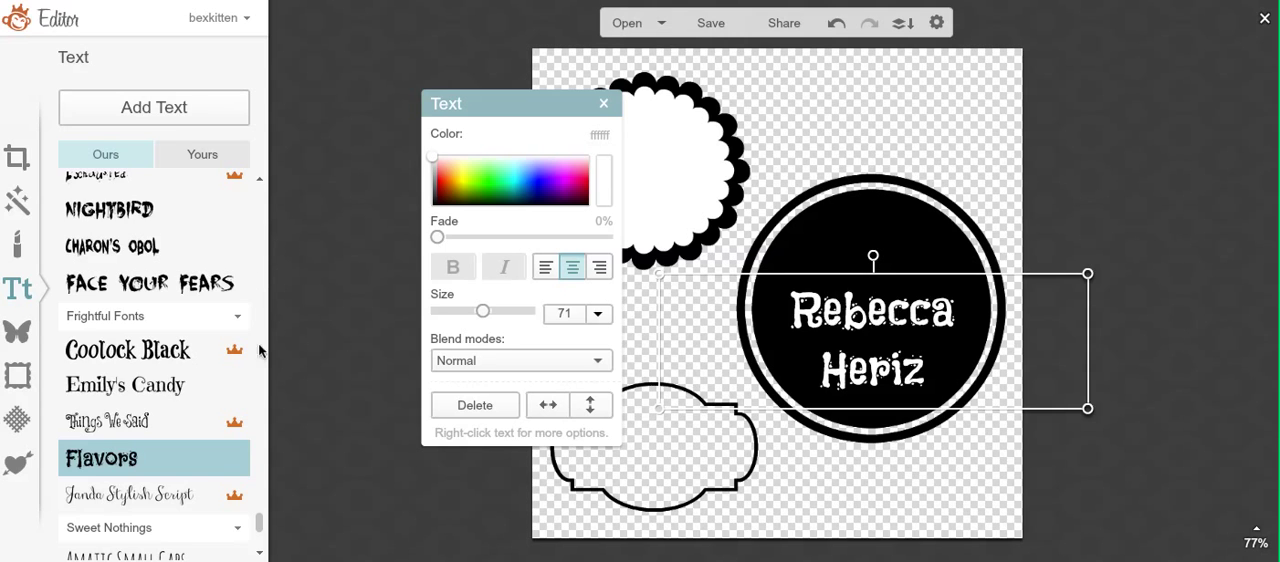
Step: Set the name text in the Unkempt font at size 79, comparing it once with RNS Camelia, and deselect it
scroll(262, 537, "down", 1)
scroll(262, 537, "down", 1)
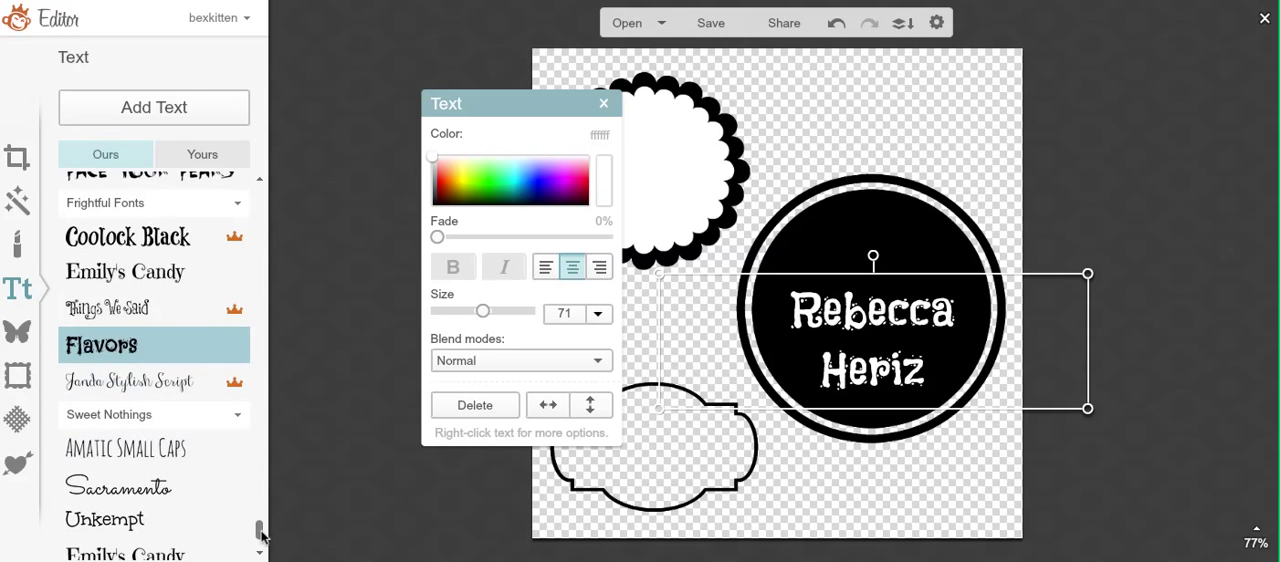
scroll(262, 537, "down", 1)
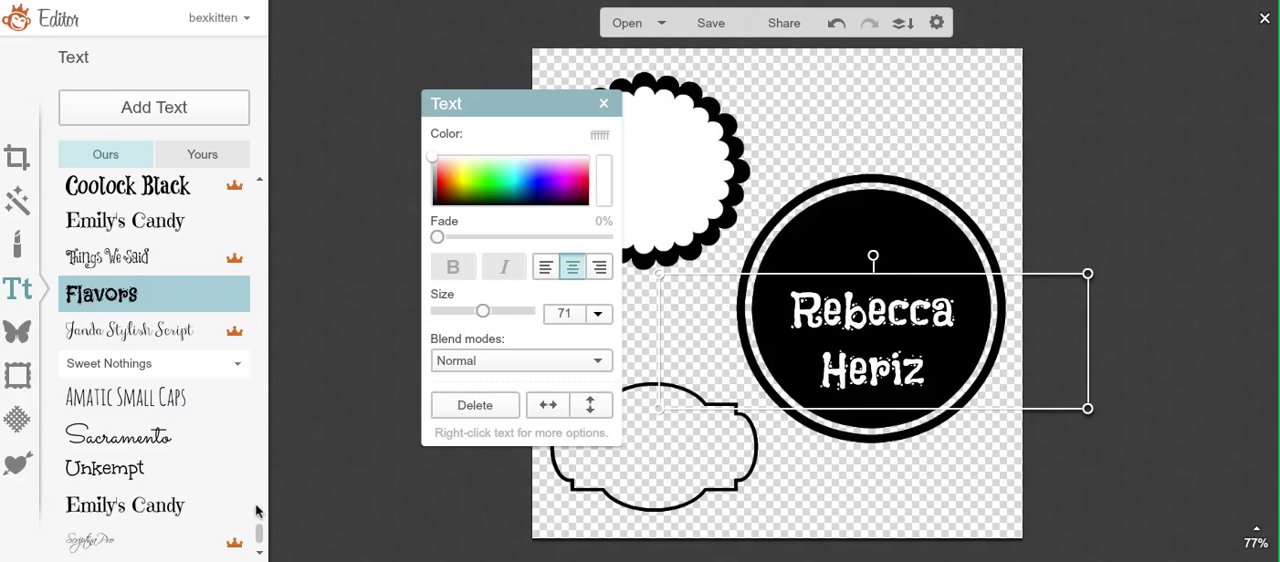
left_click(230, 470)
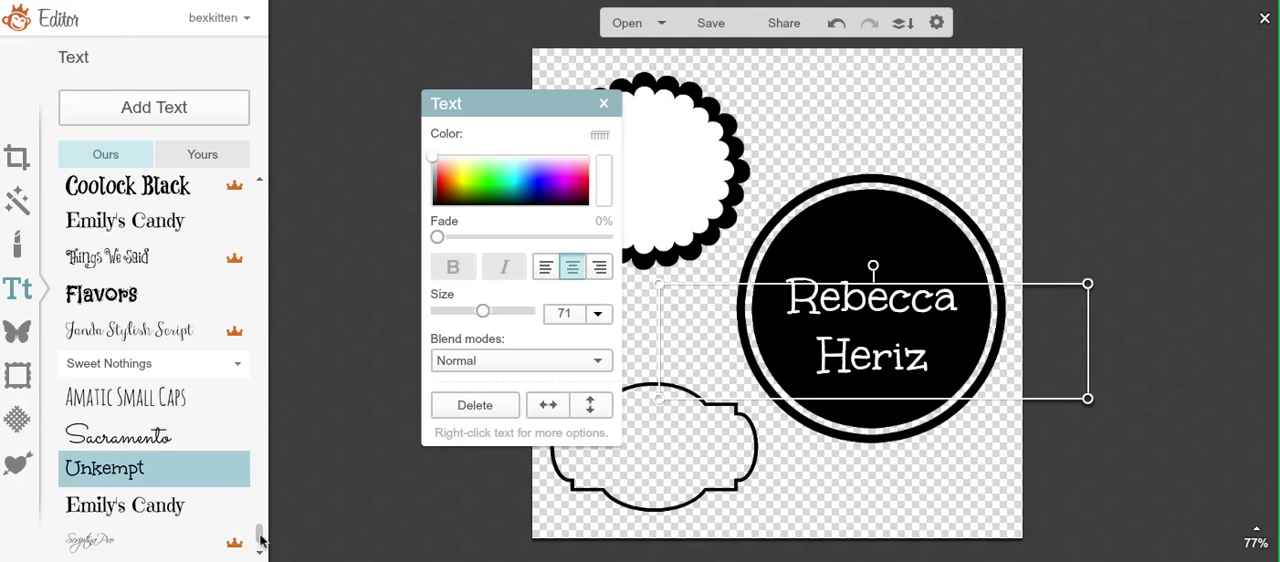
left_click_drag(257, 534, 262, 196)
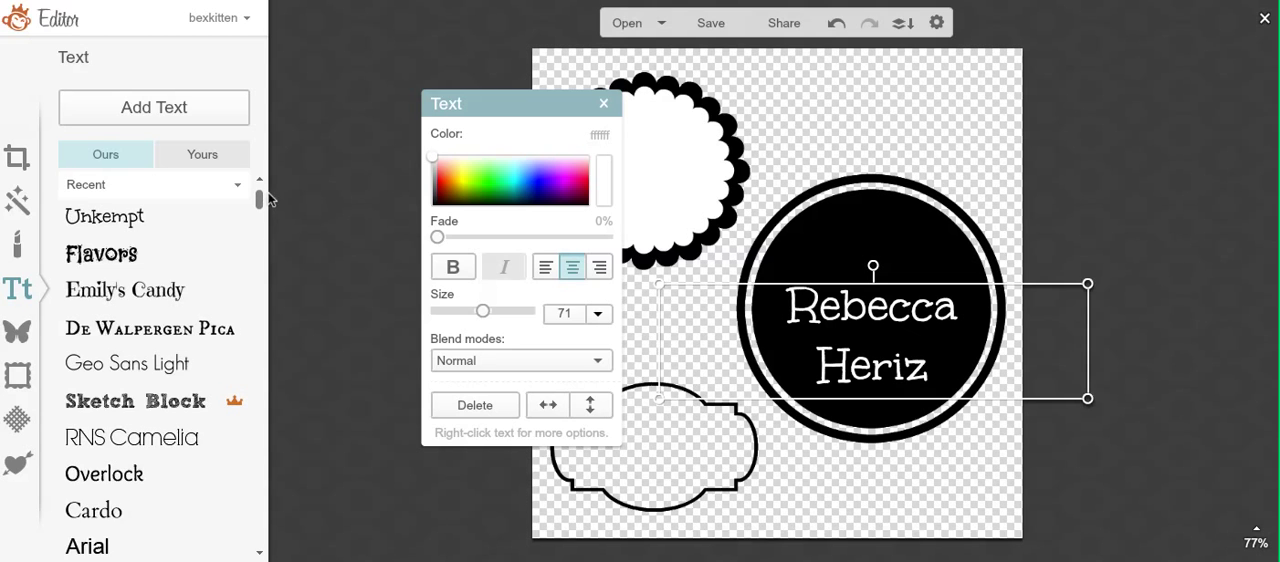
left_click(205, 441)
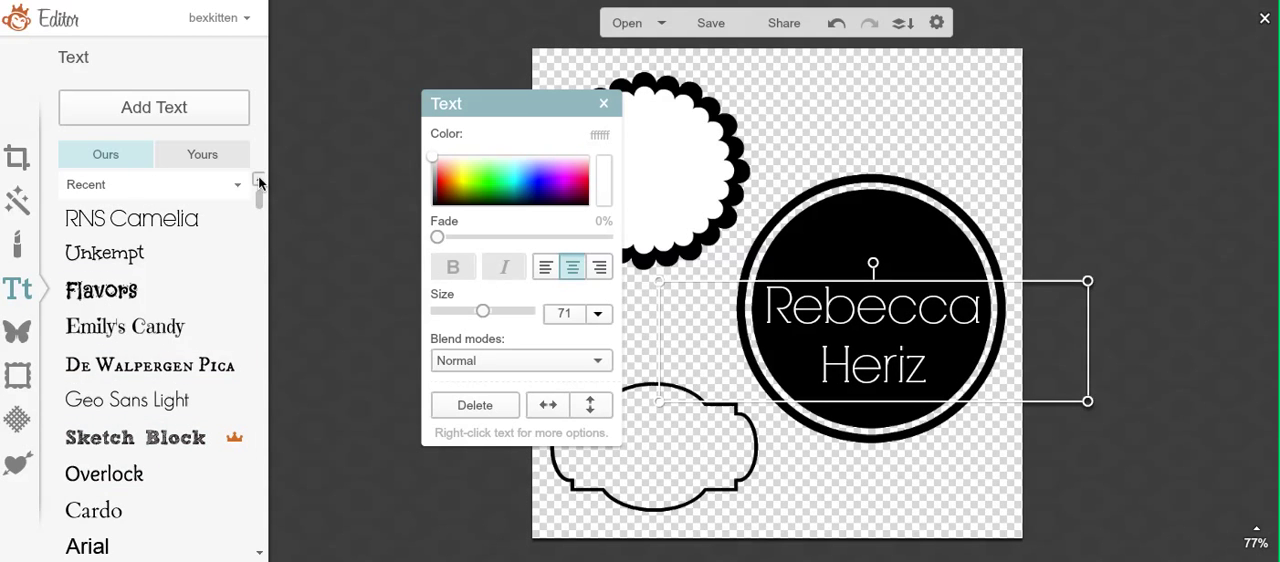
left_click(189, 257)
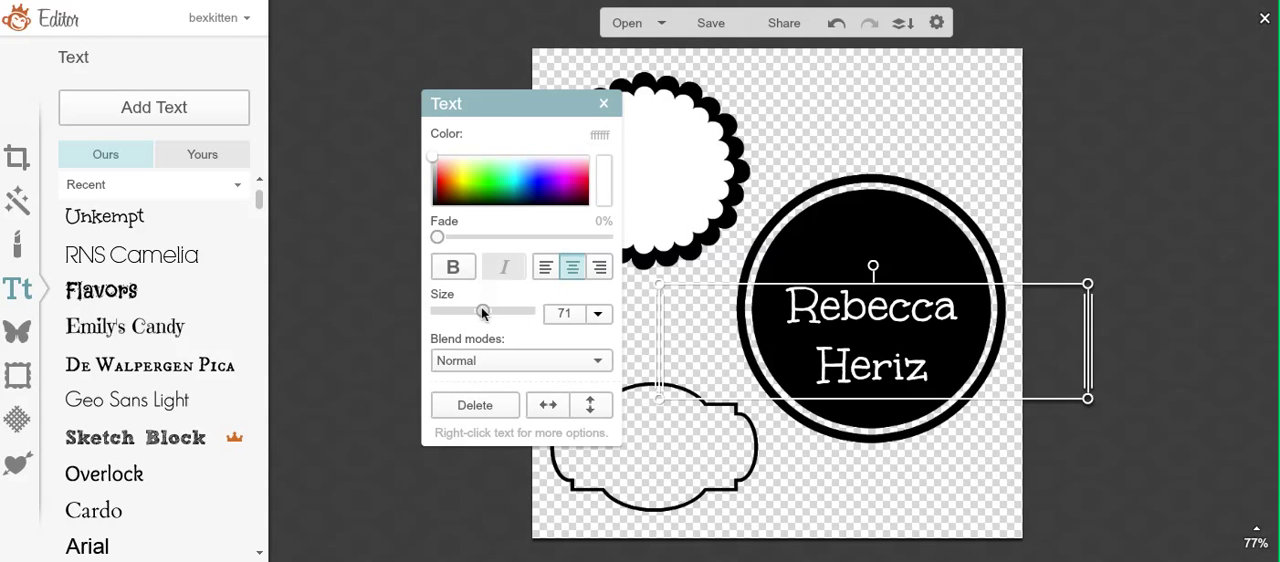
left_click_drag(484, 312, 488, 314)
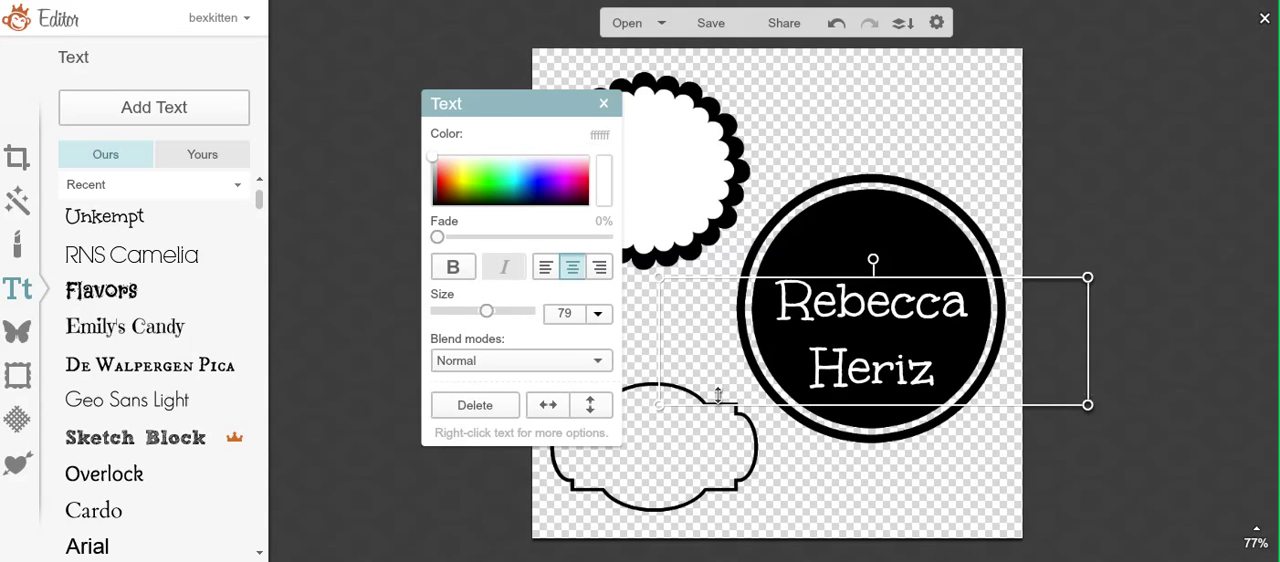
left_click(842, 455)
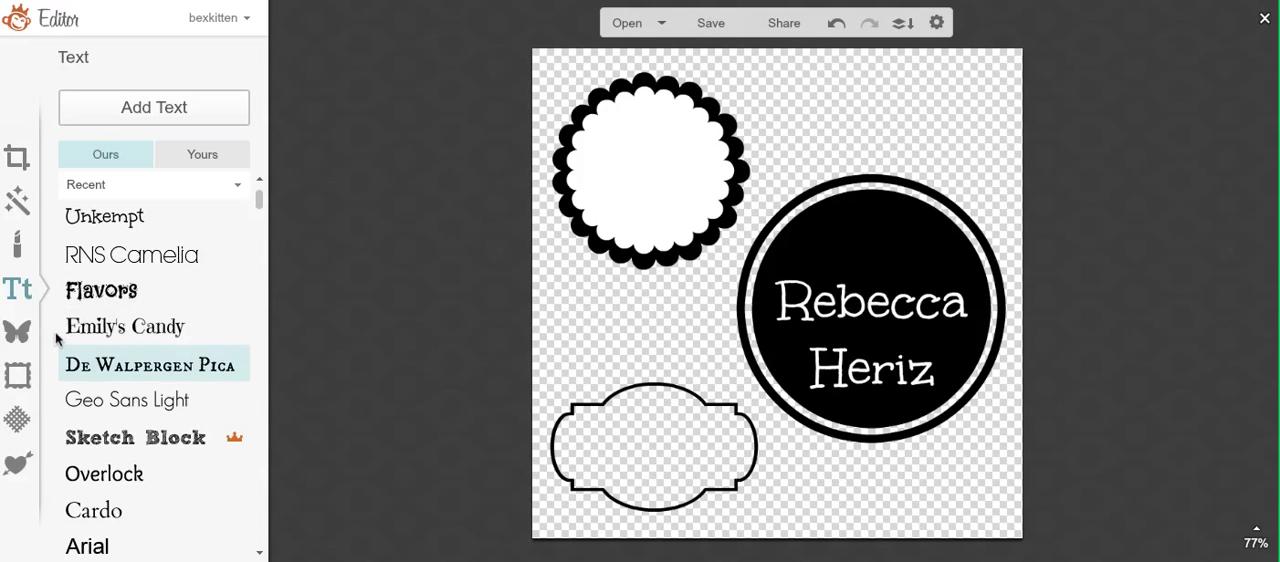
Step: Add the pink daisy-like flower from the Graphic Blooms overlays to the canvas
left_click(19, 341)
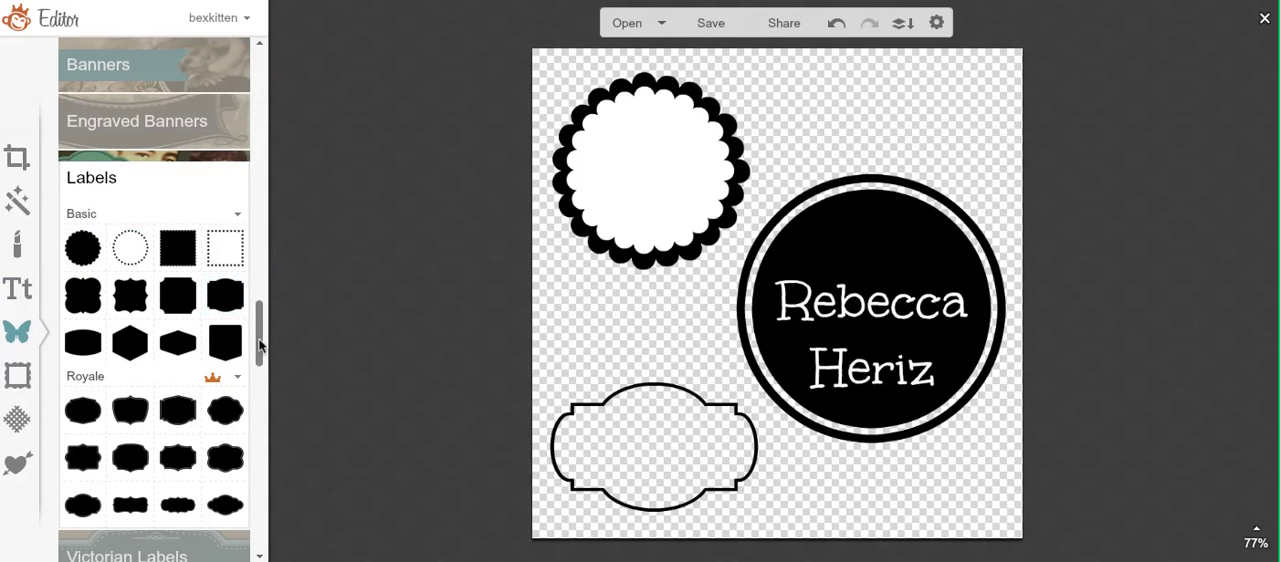
left_click_drag(257, 337, 253, 471)
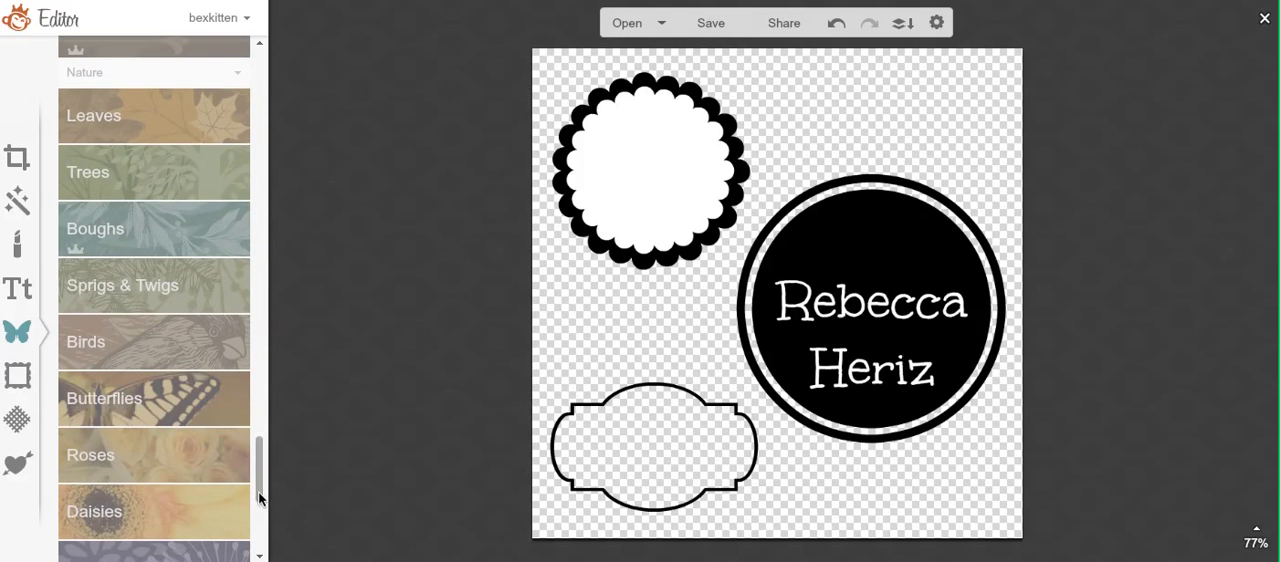
left_click_drag(259, 496, 259, 512)
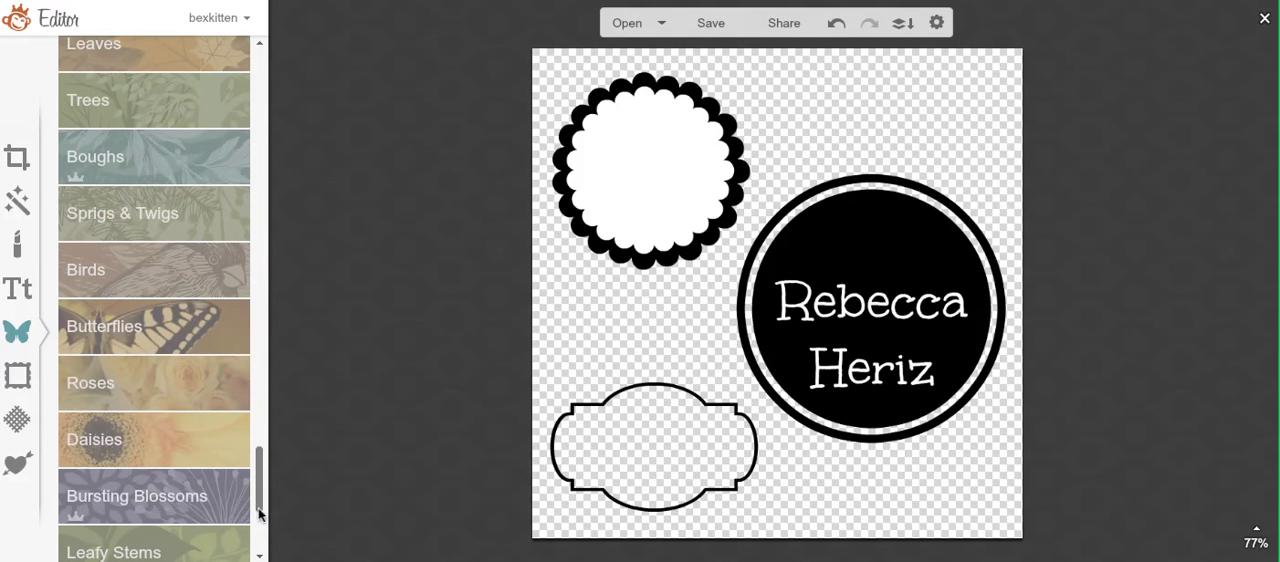
scroll(259, 512, "down", 1)
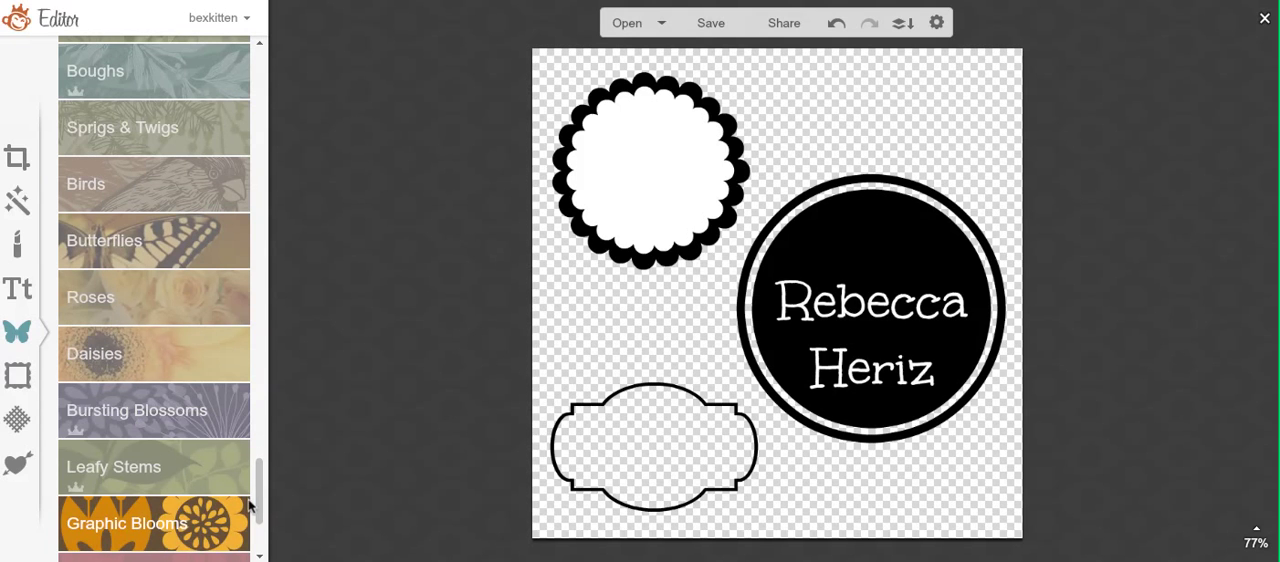
scroll(261, 510, "down", 2)
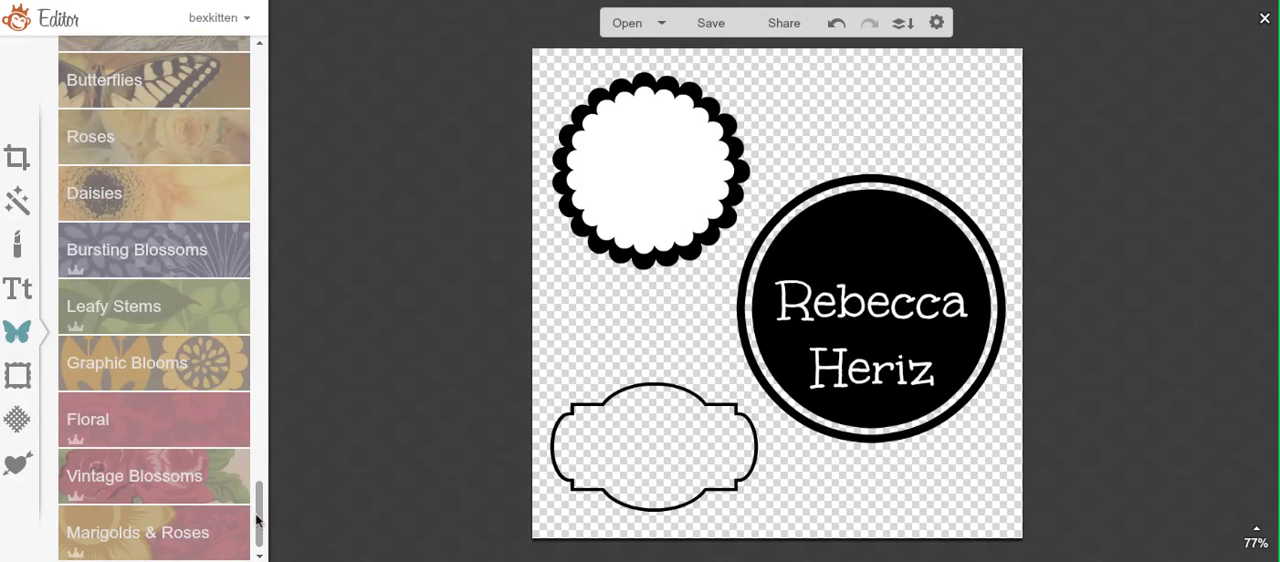
left_click(180, 362)
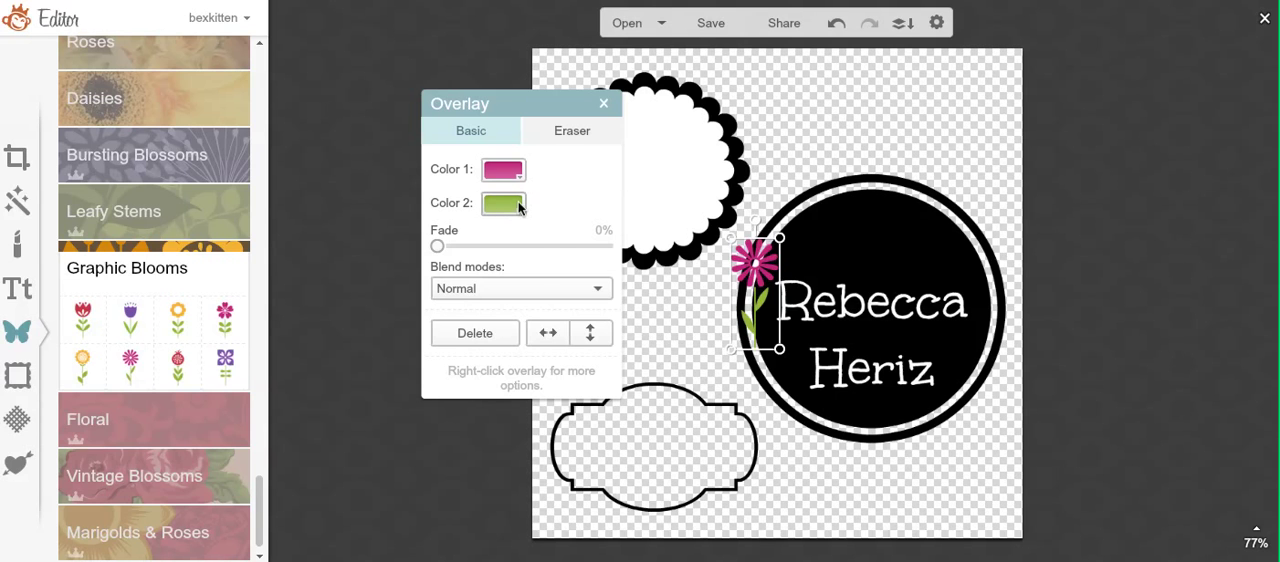
Step: Make the flower's stem transparent and its petals white, and place it above the name text inside the black circle
left_click(504, 204)
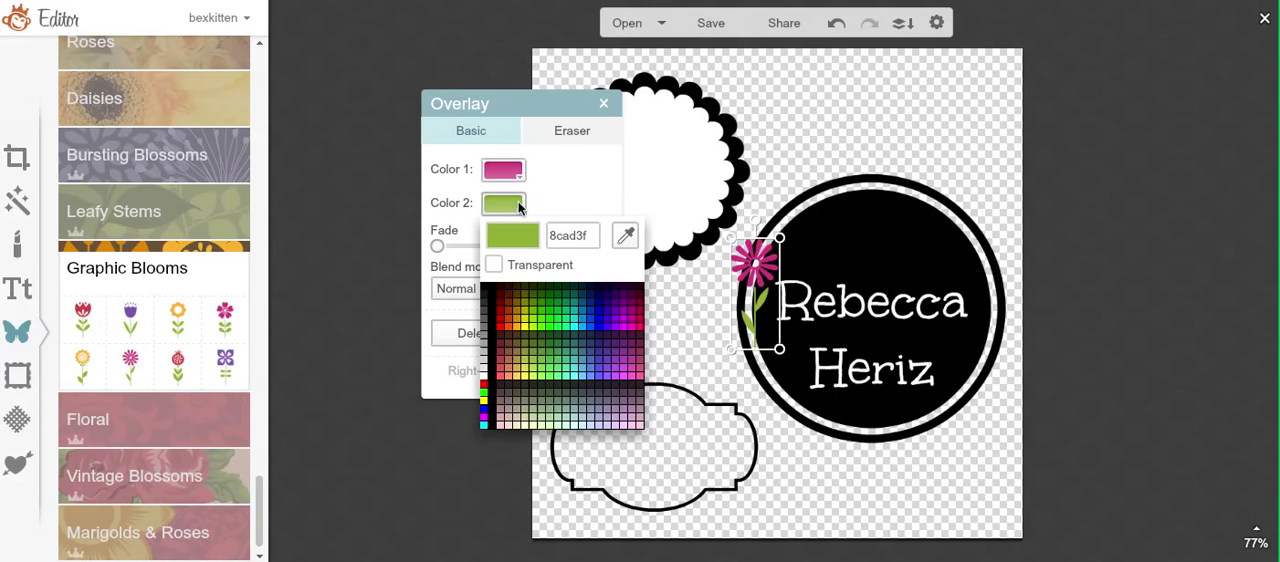
left_click(495, 266)
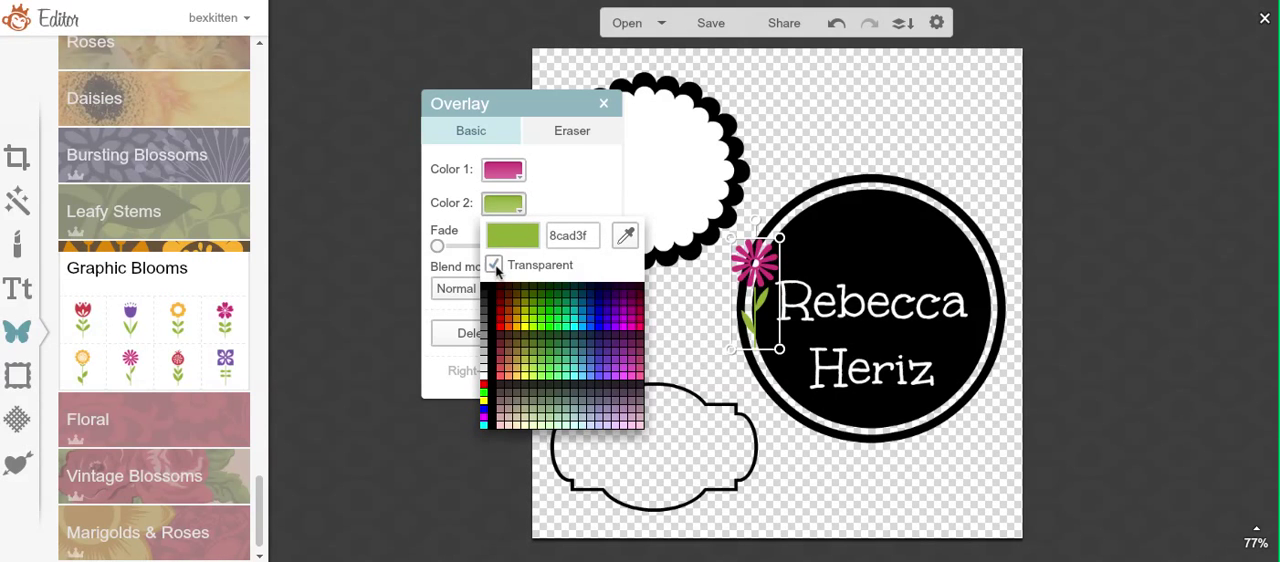
left_click(503, 171)
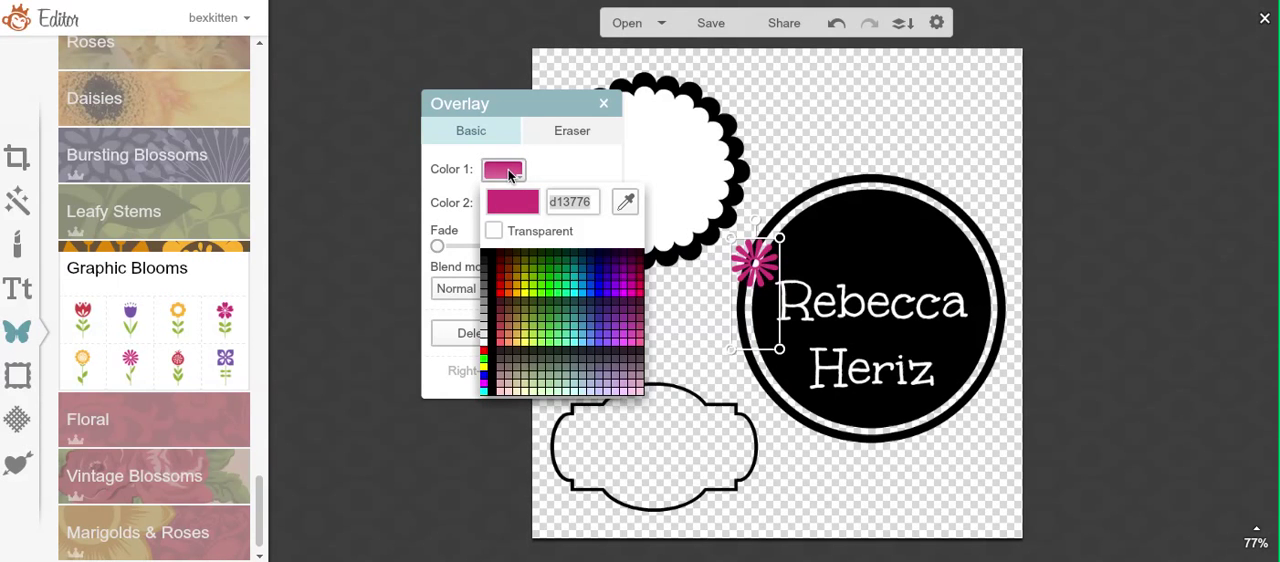
left_click(486, 348)
left_click(714, 306)
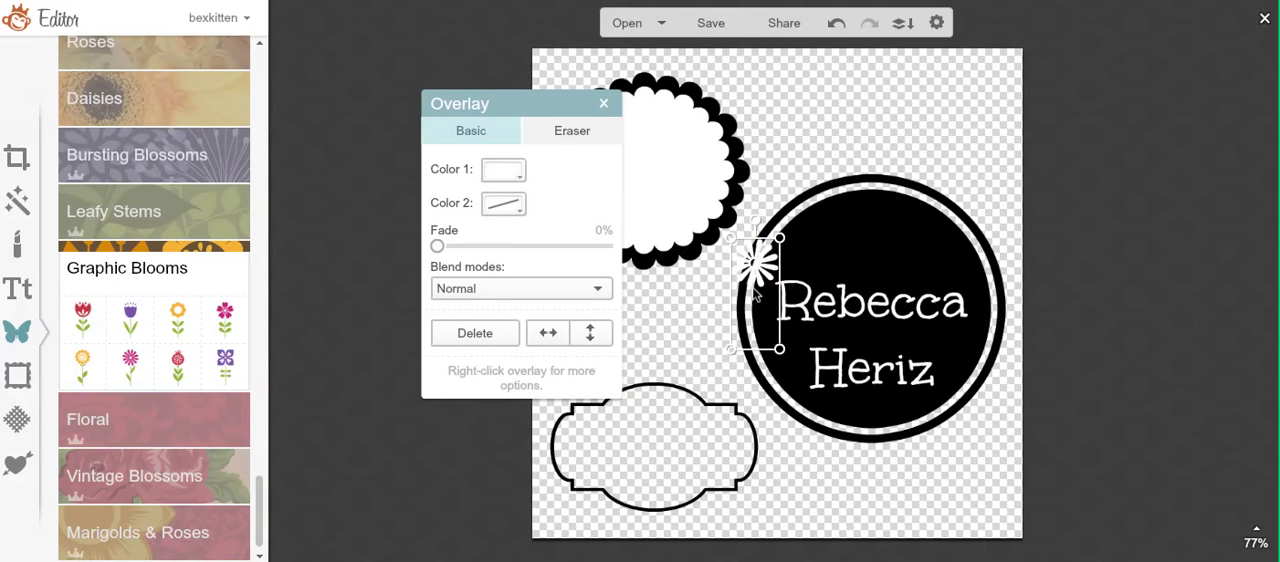
left_click_drag(757, 262, 869, 246)
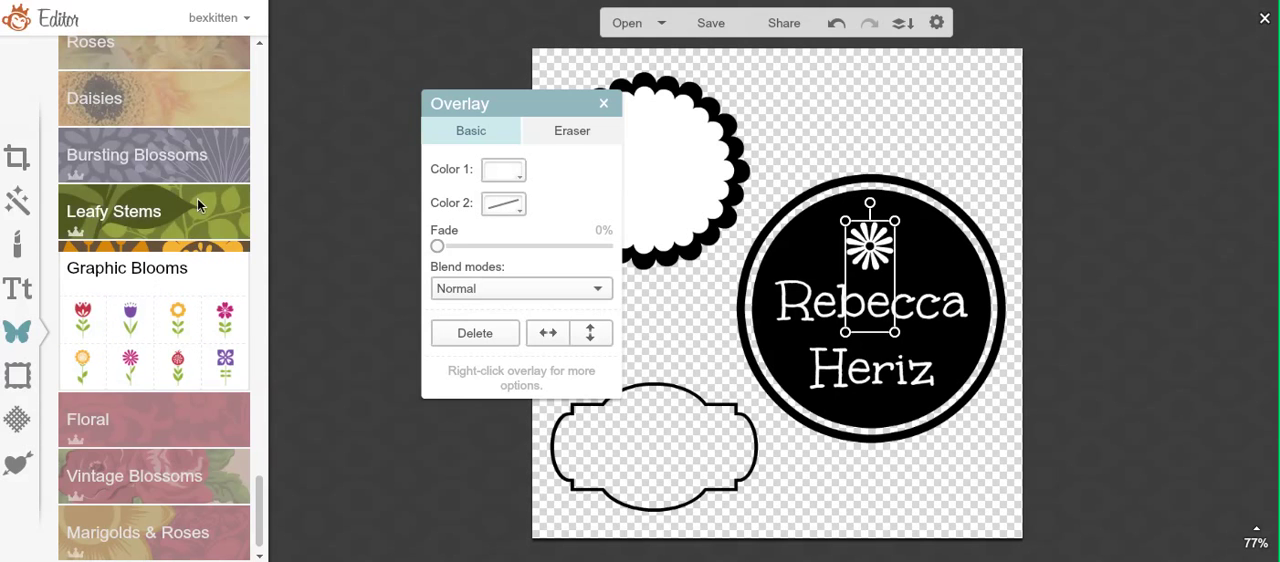
Step: Browse the Bursting Blossoms and Daisies overlays, and add the dragonfly from the Buggles overlays
left_click(197, 162)
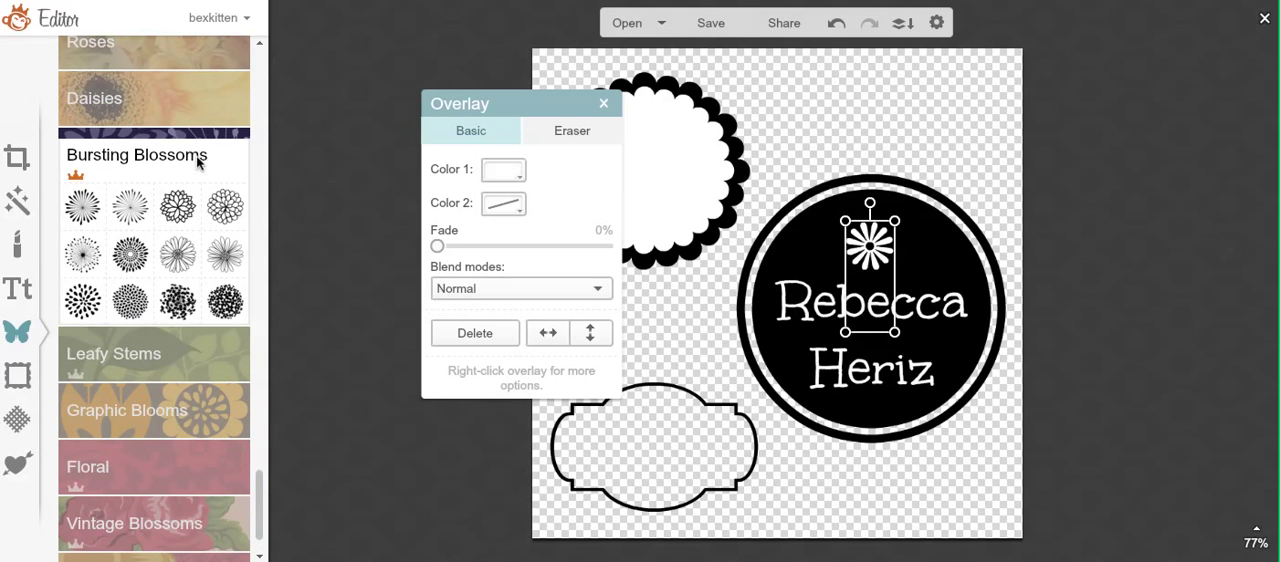
left_click(204, 117)
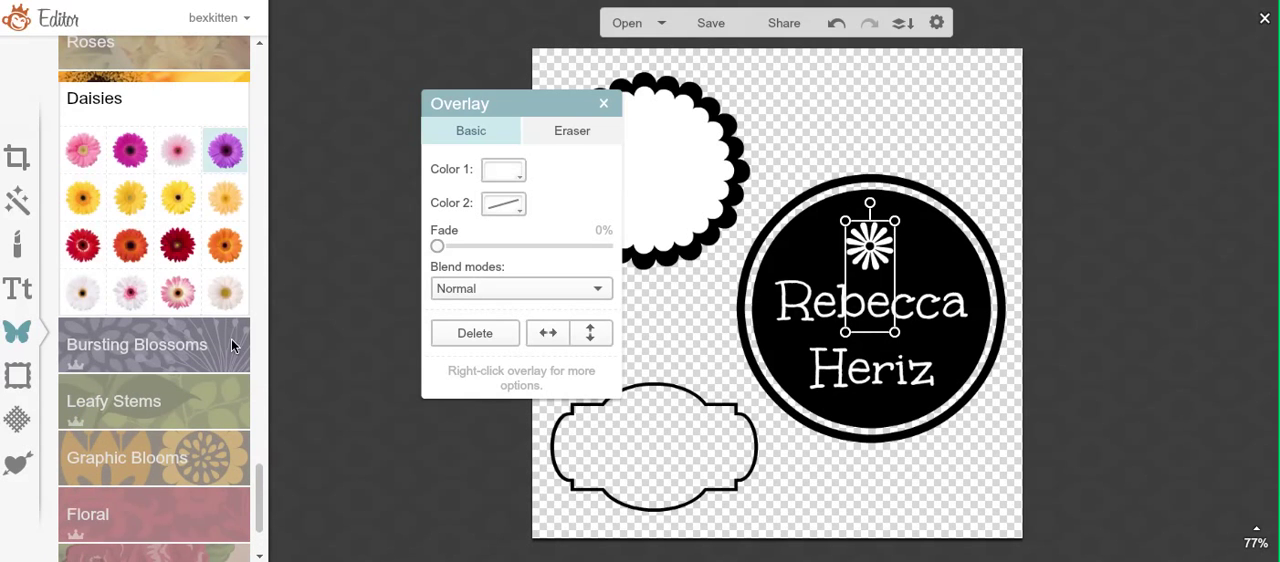
left_click_drag(258, 500, 270, 228)
left_click(164, 292)
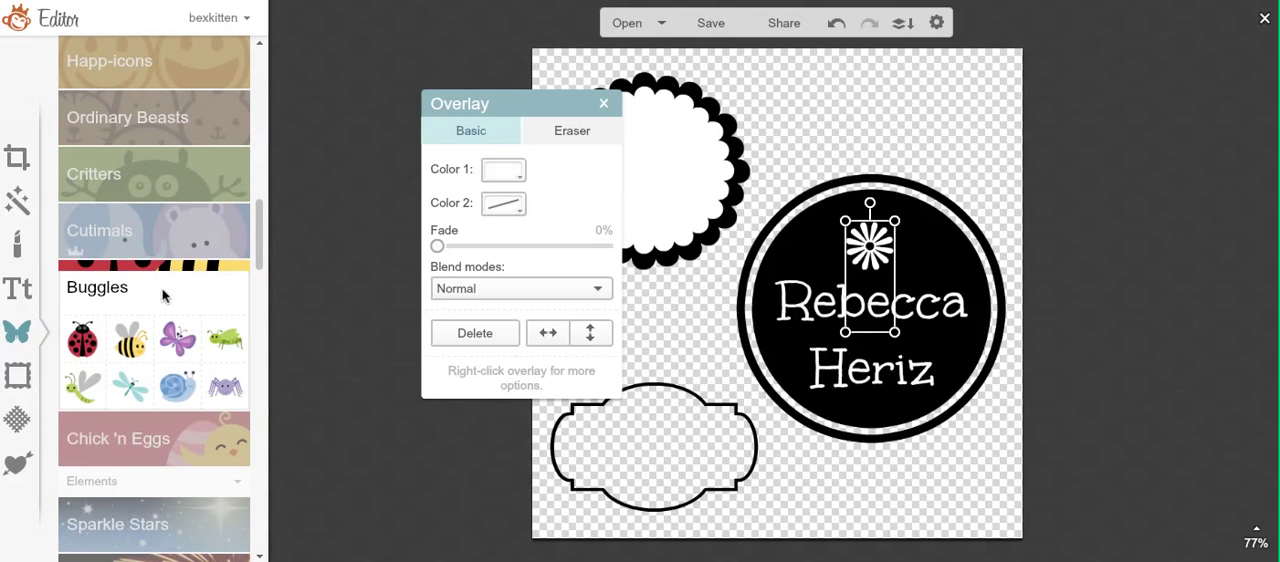
left_click(131, 397)
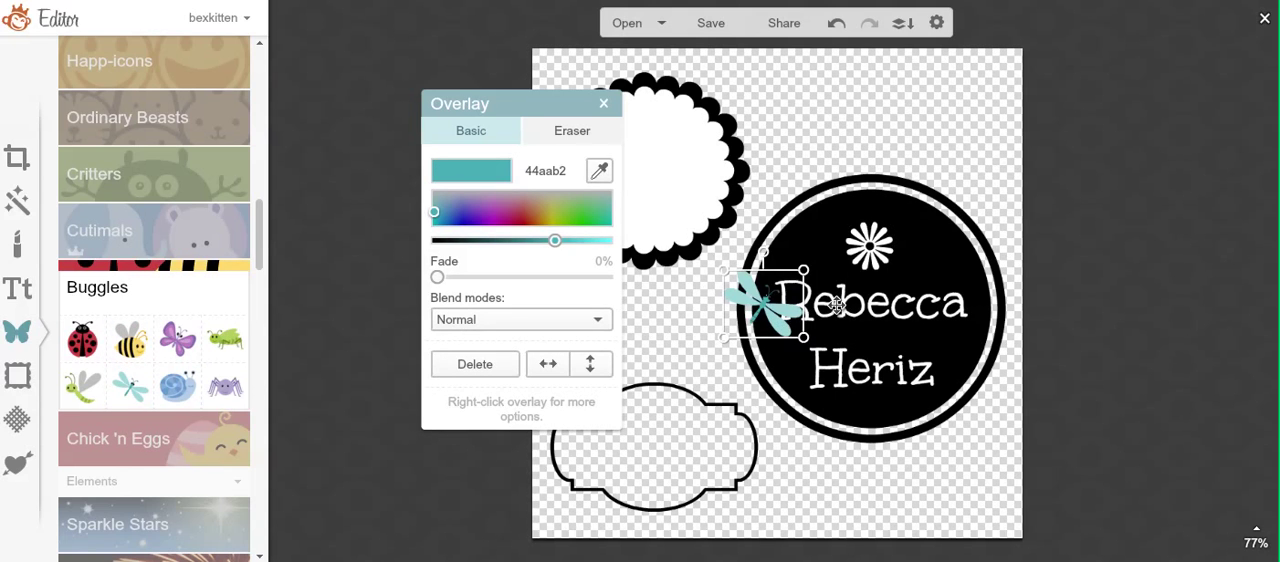
Step: Move the white flower out of the circle toward the canvas's upper-right corner and place the dragonfly above the name text
left_click_drag(874, 228, 970, 118)
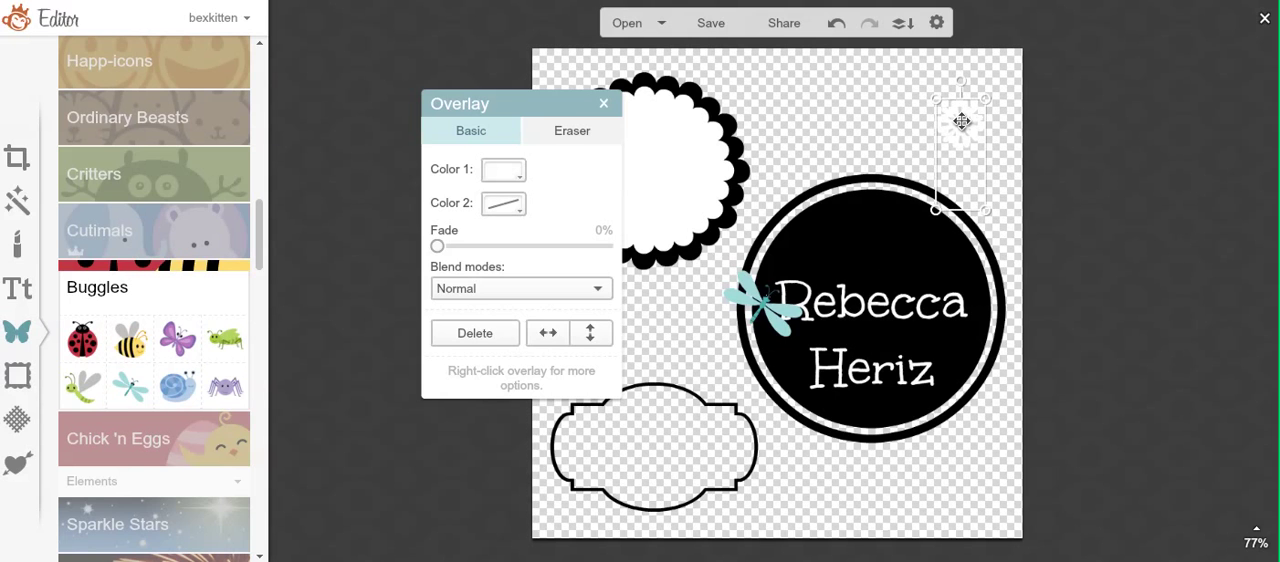
left_click(766, 318)
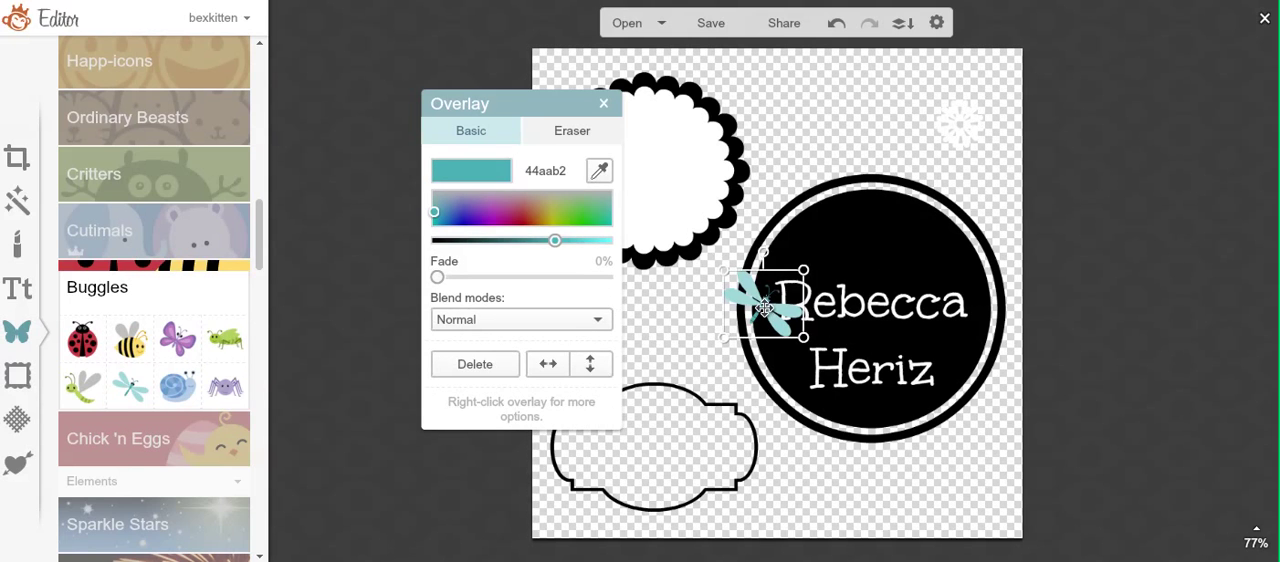
left_click_drag(764, 308, 879, 247)
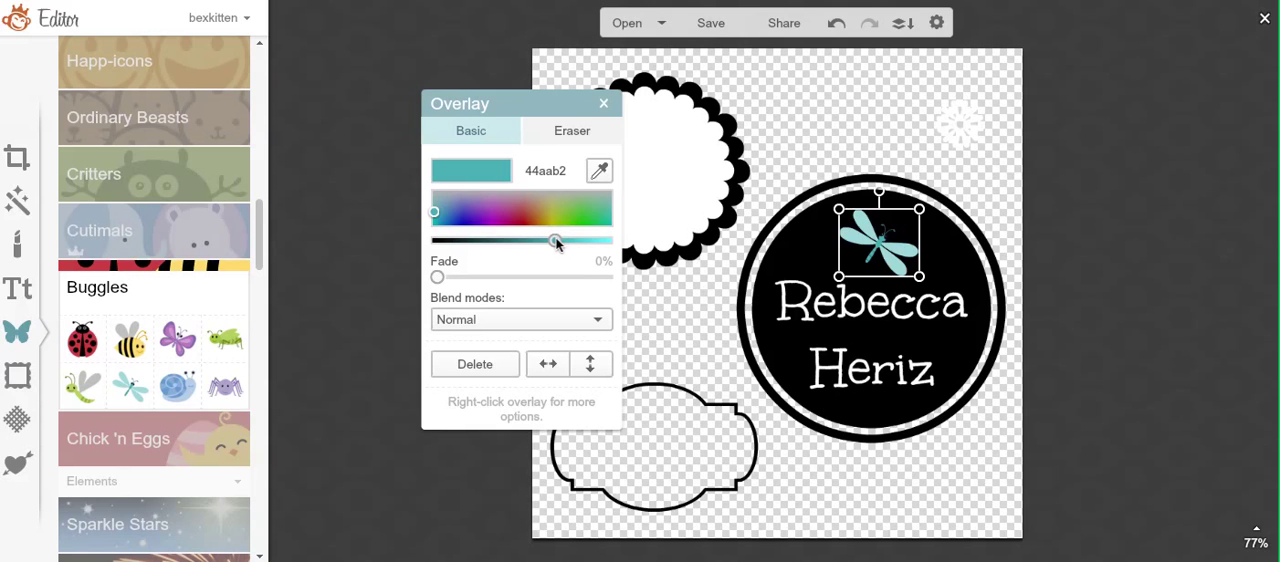
Step: Recolor the dragonfly to near-white fcffff
left_click_drag(615, 240, 629, 247)
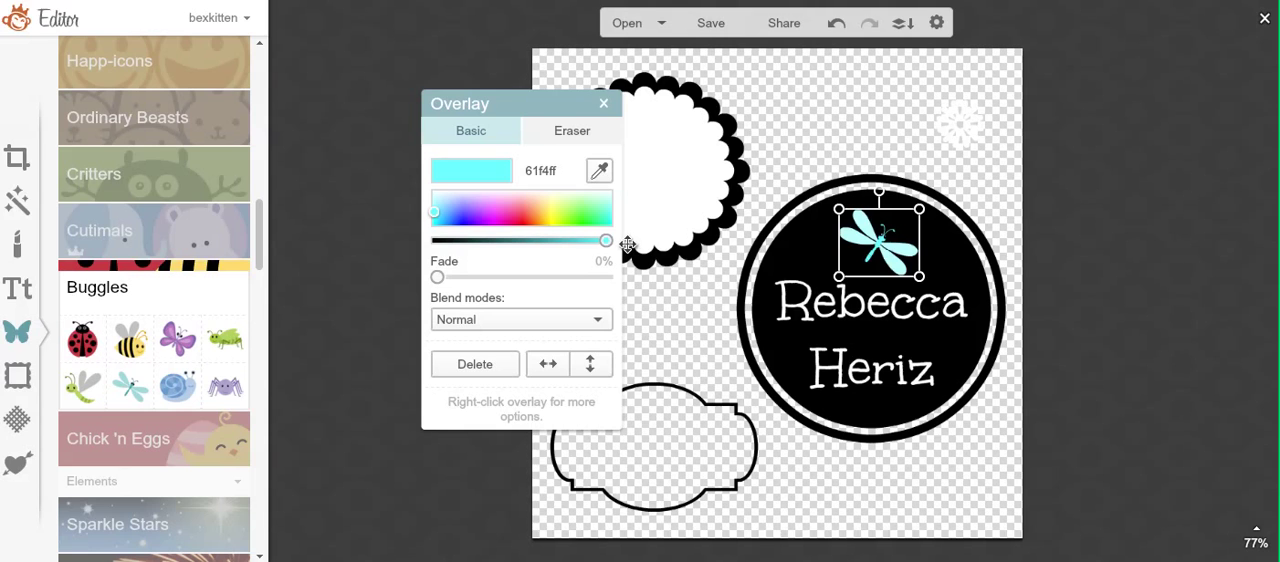
left_click(433, 194)
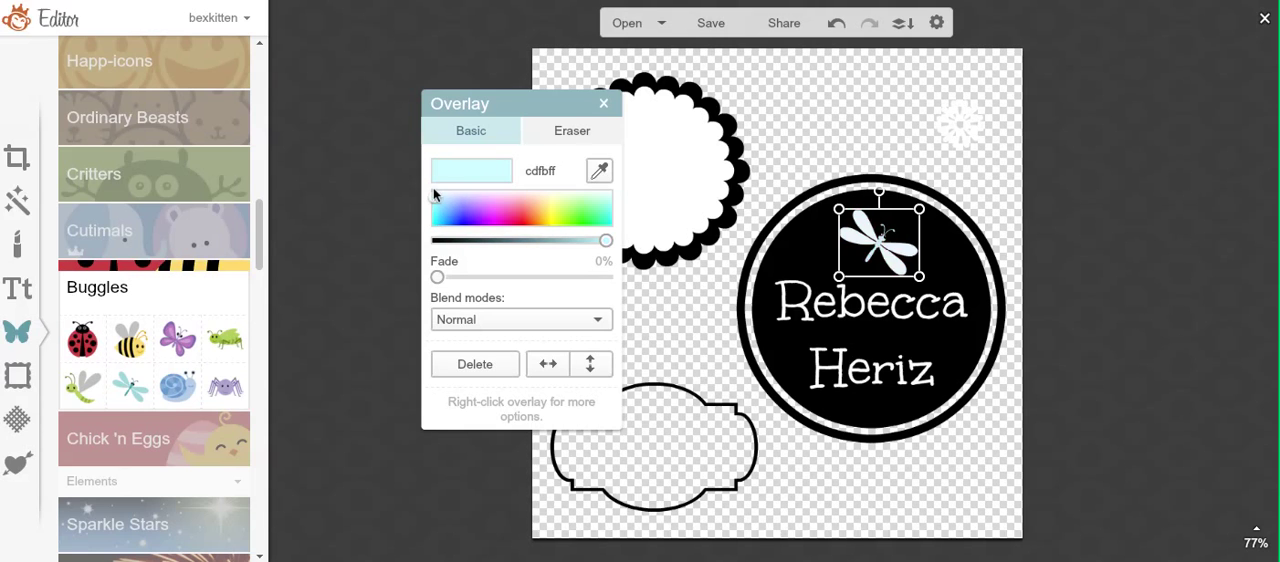
left_click_drag(433, 188, 431, 177)
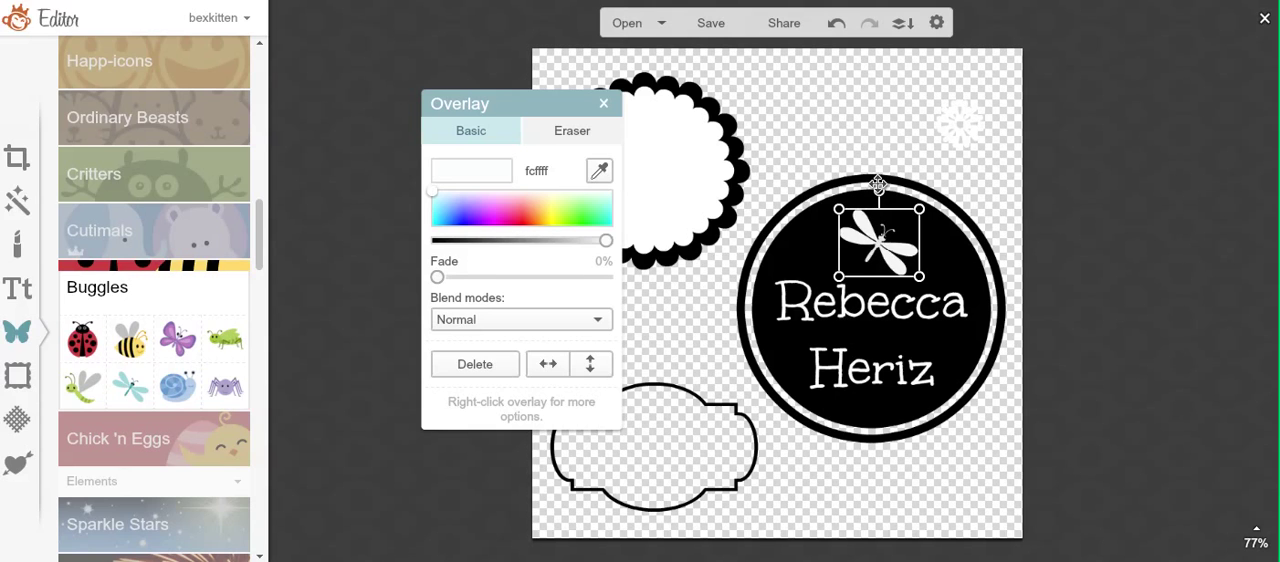
Step: Enlarge the dragonfly slightly and center it upright above the name text, trying a counterclockwise tilt along the way, and deselect it
mouse_move(878, 190)
left_mouse_down()
mouse_move(846, 193)
mouse_move(867, 191)
left_mouse_up()
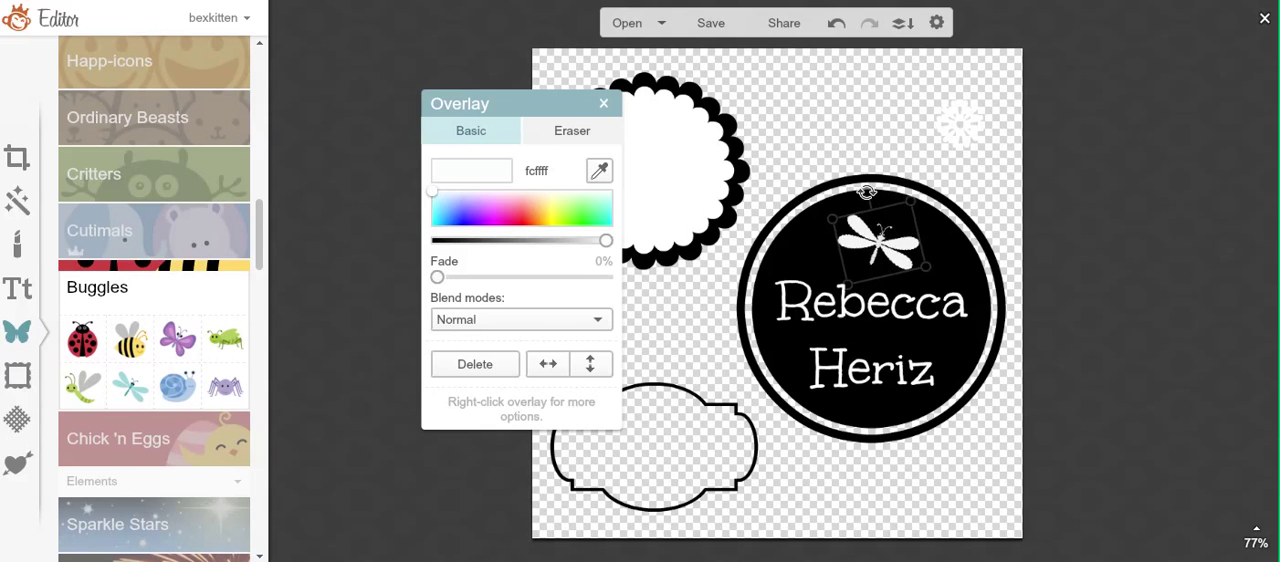
left_click_drag(886, 244, 876, 246)
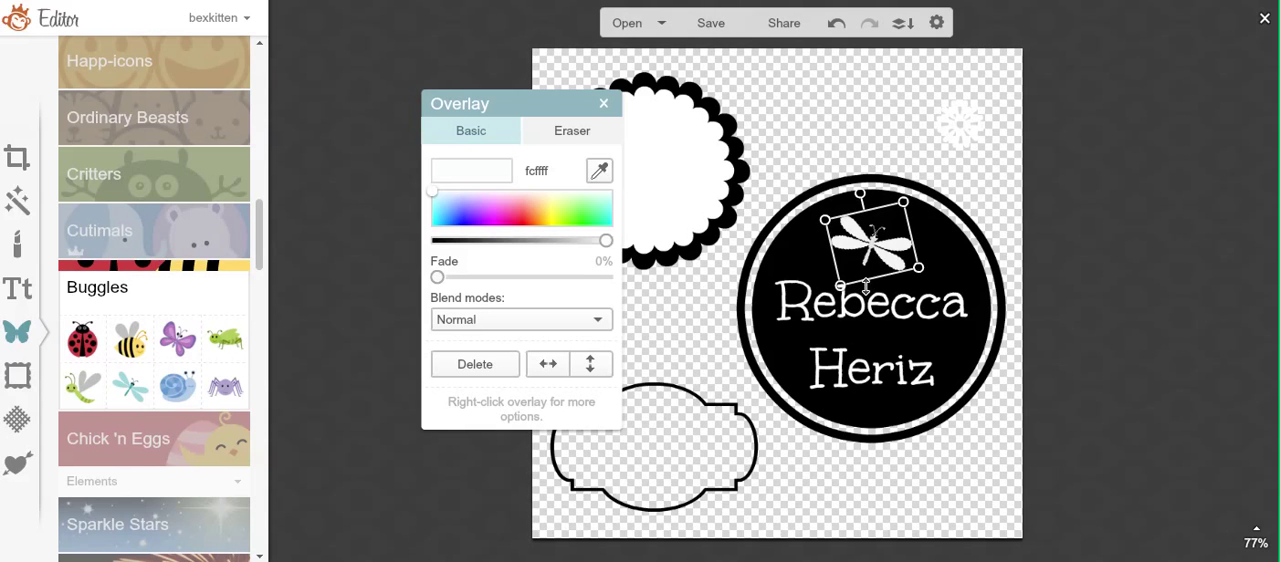
left_click_drag(865, 289, 865, 292)
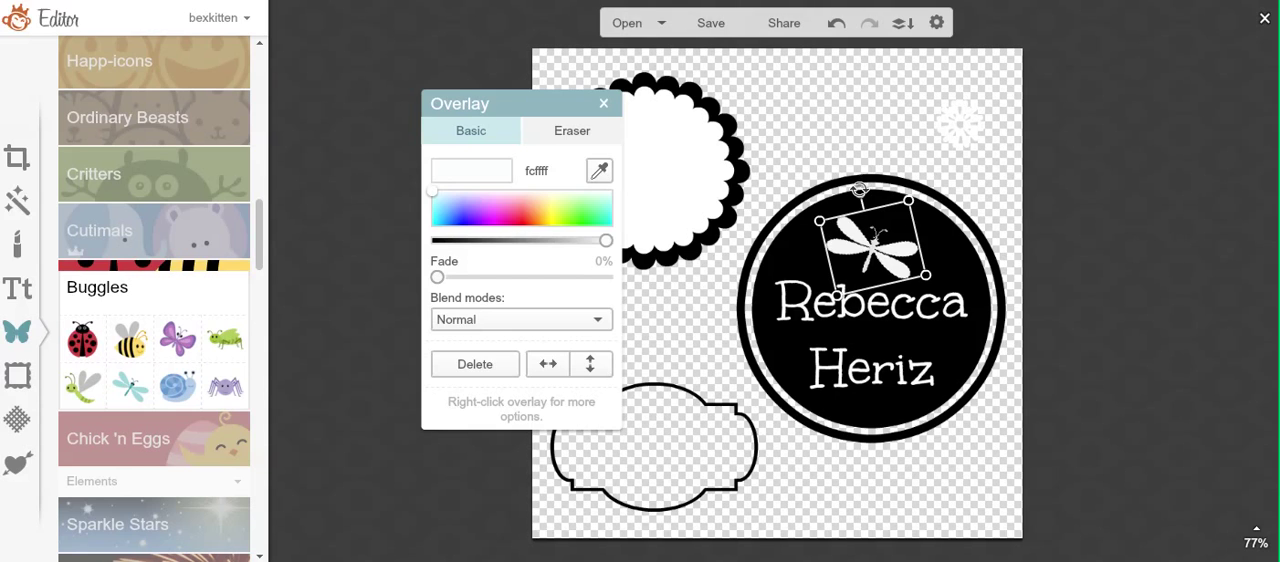
left_click_drag(859, 189, 872, 189)
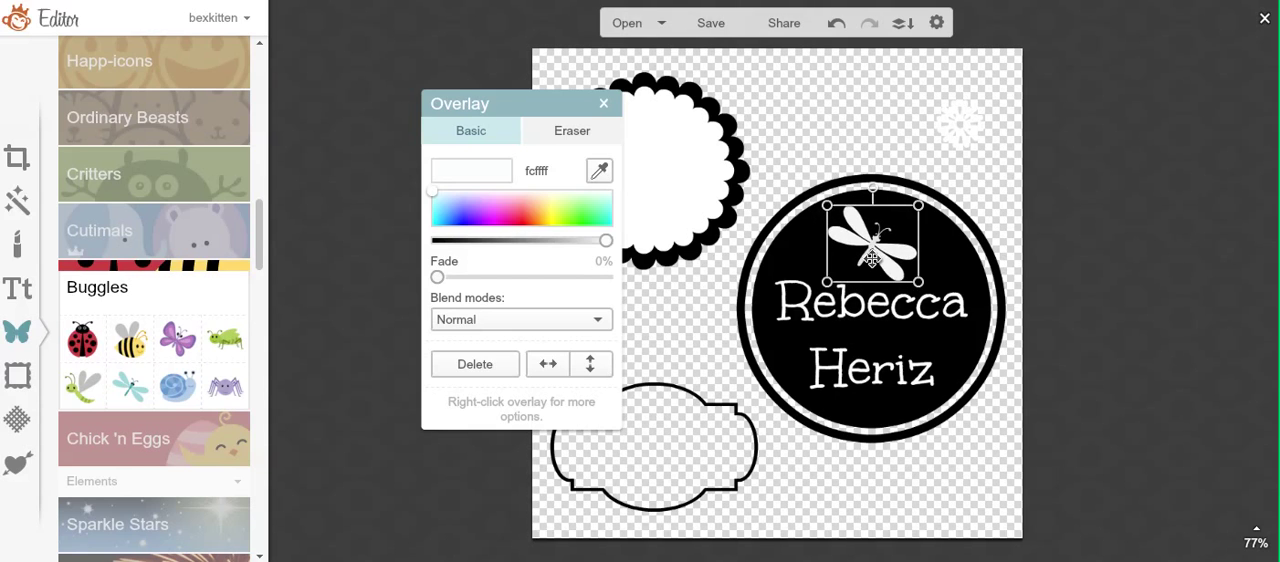
left_click_drag(872, 258, 876, 260)
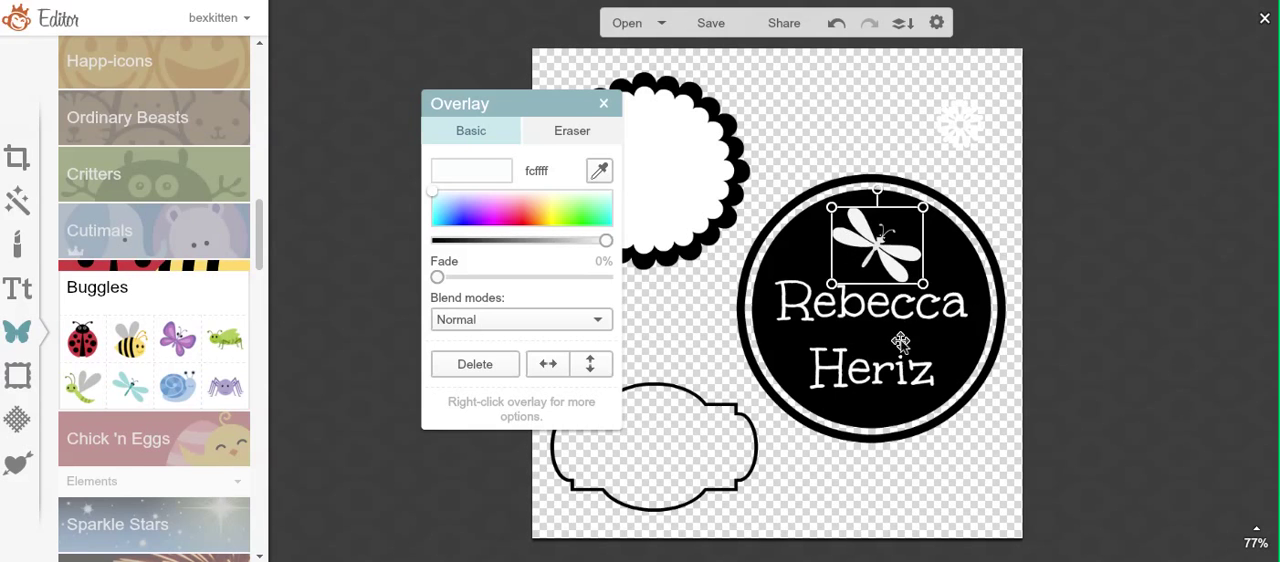
left_click(935, 514)
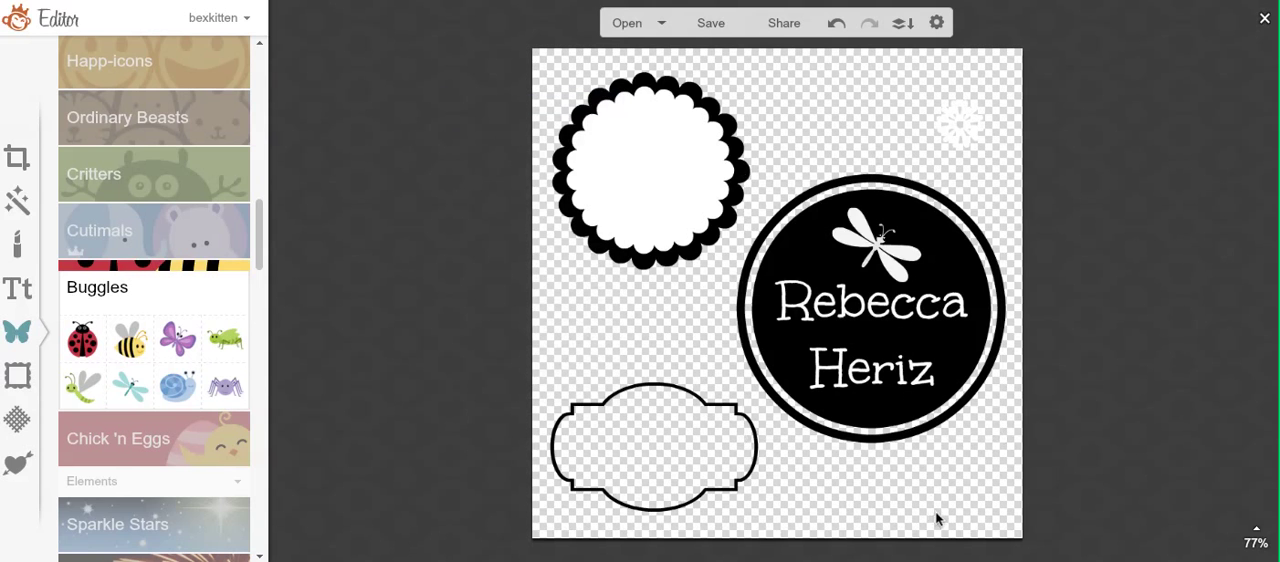
Step: Set the size of the name text on the black circle to 82
left_click(848, 302)
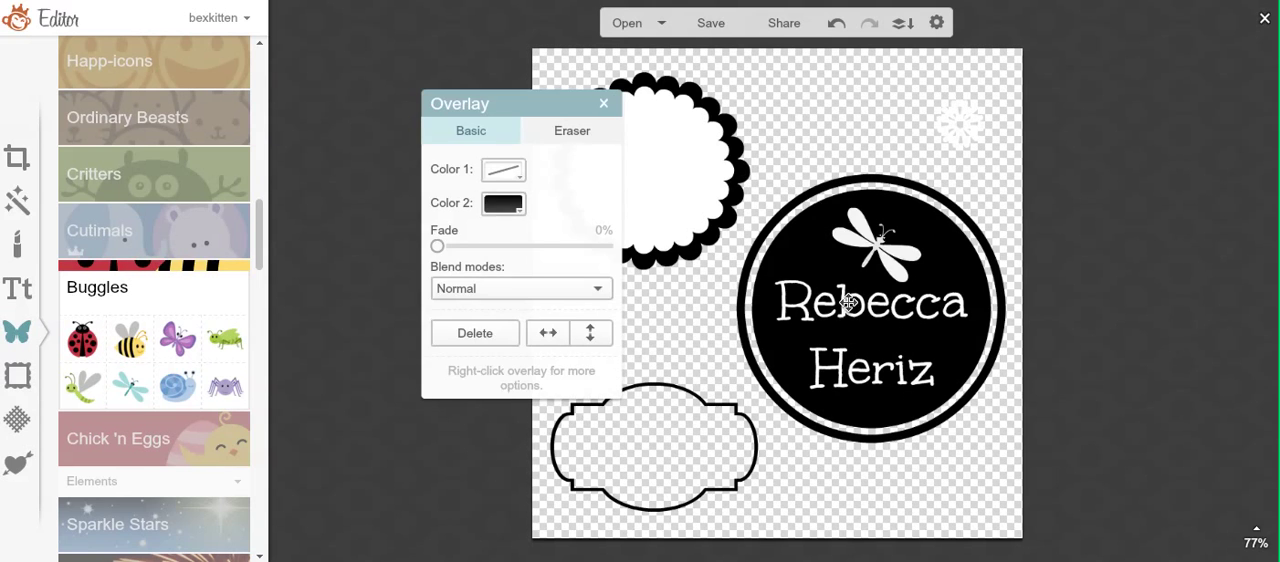
left_click(685, 346)
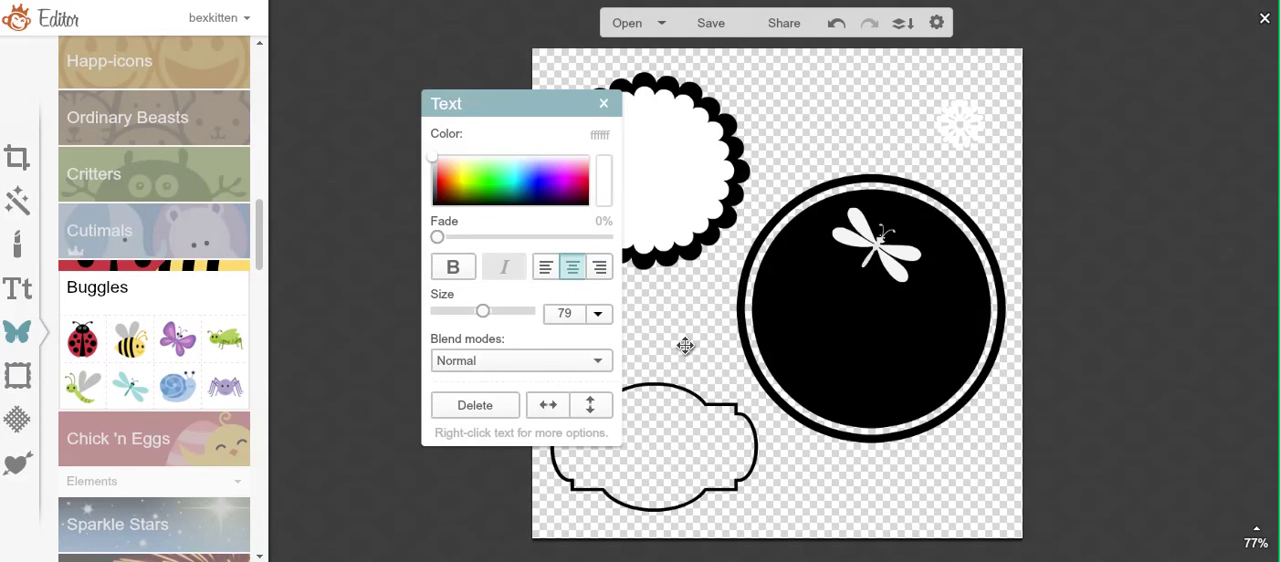
double_click(569, 316)
type("8")
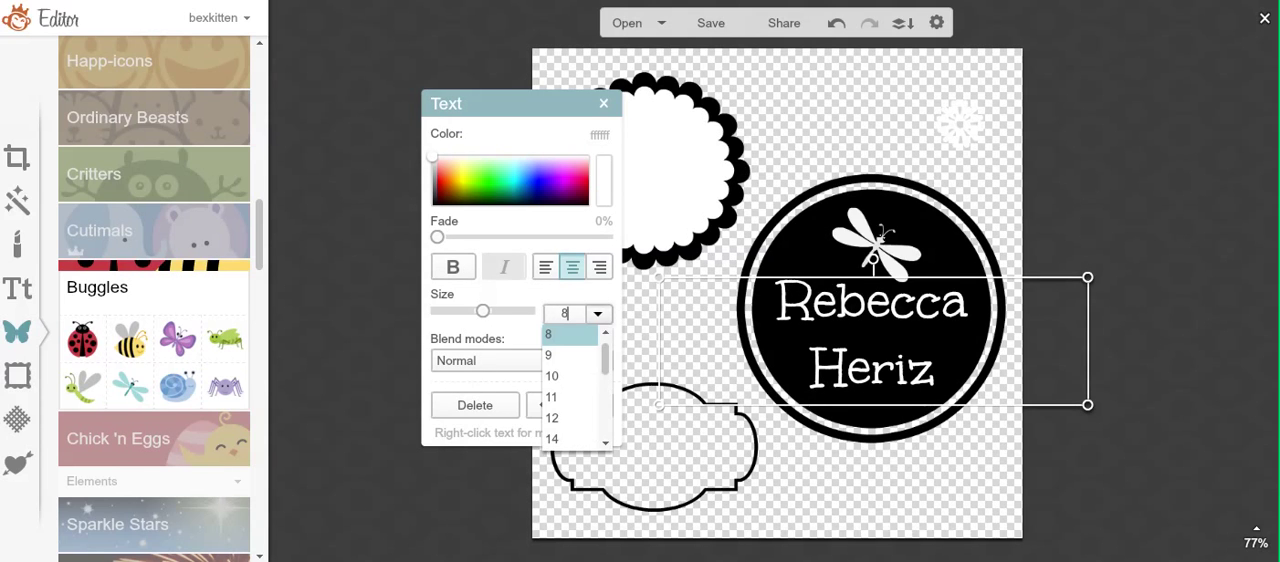
type("2")
key("Return")
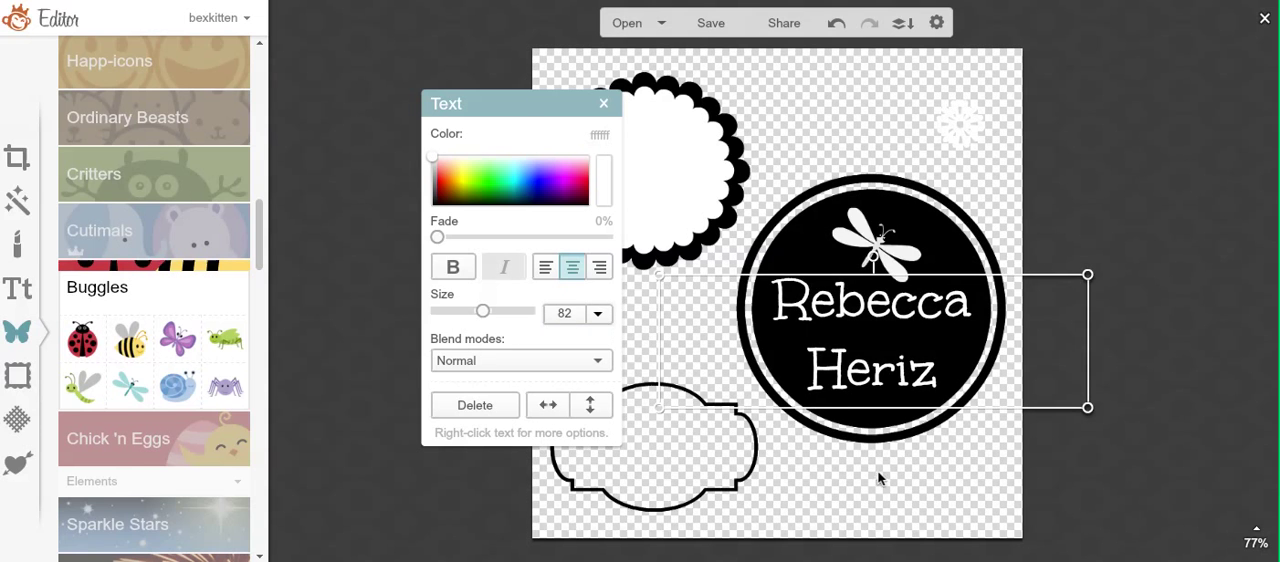
Step: Move the two-line name text slightly down and to the right on the black circle, and deselect it
left_click(880, 379)
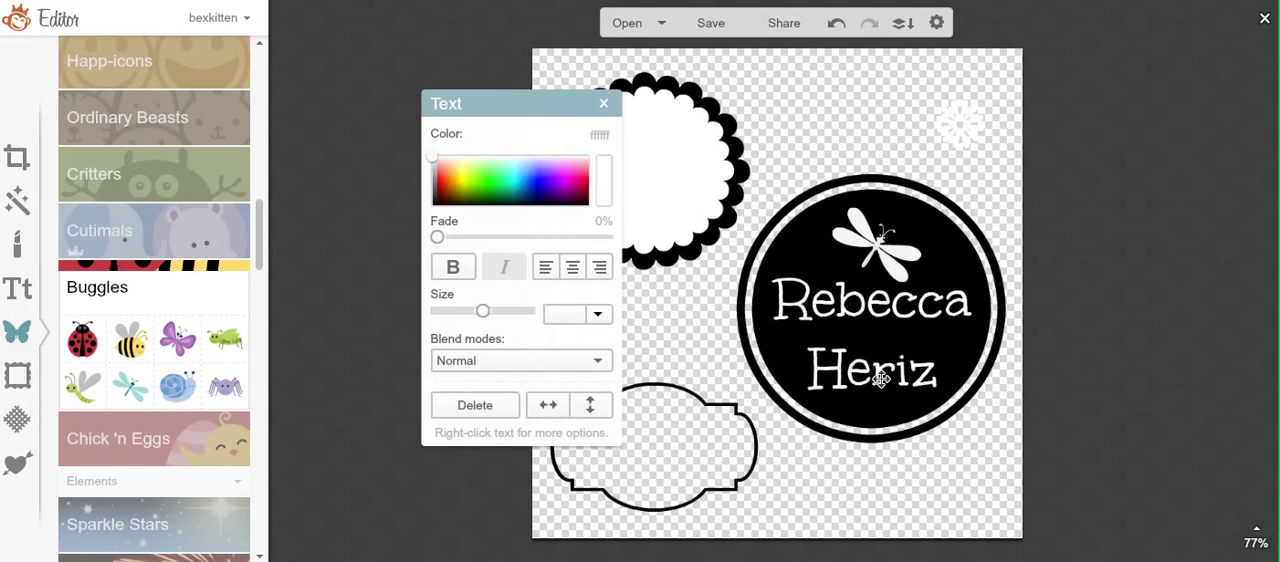
left_click(878, 388)
left_click(845, 480)
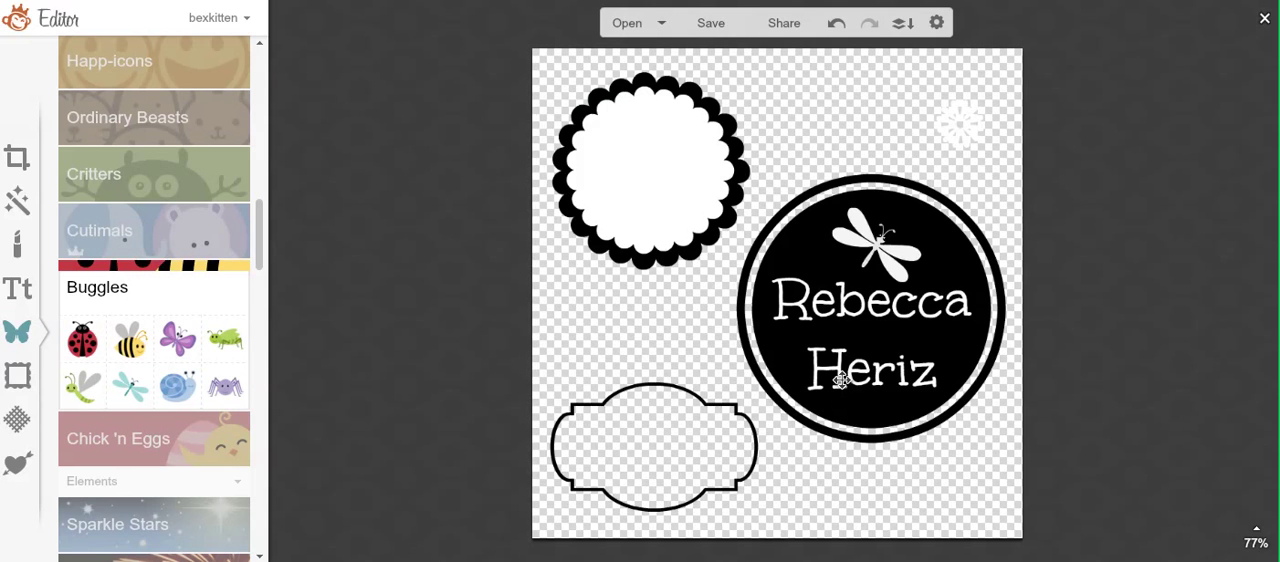
left_click(843, 375)
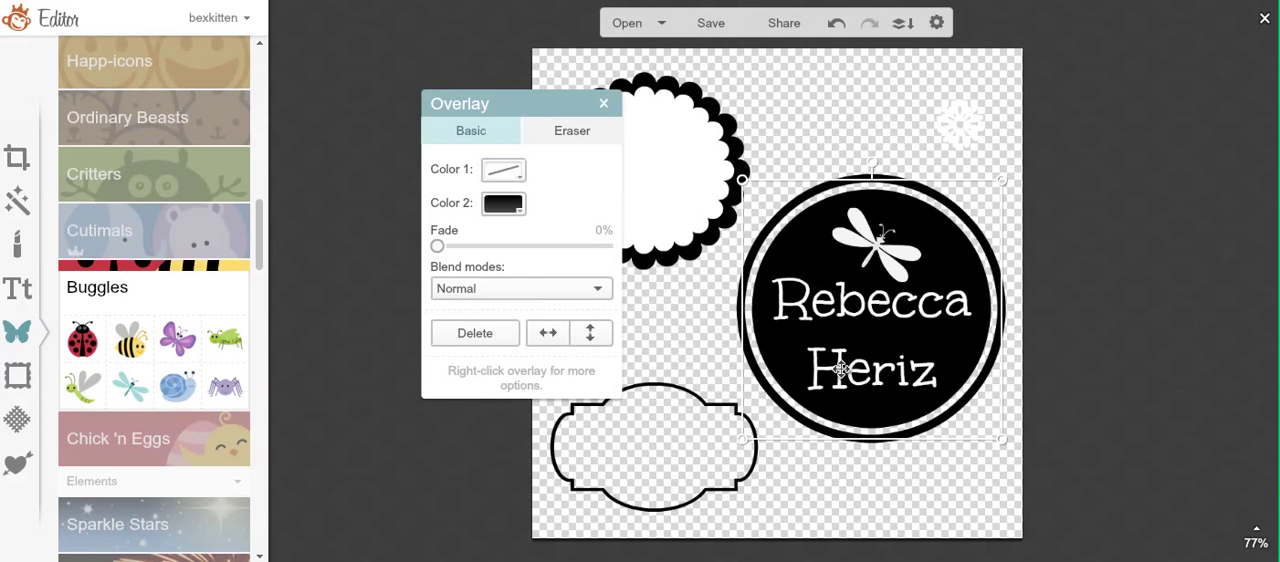
left_click(730, 343)
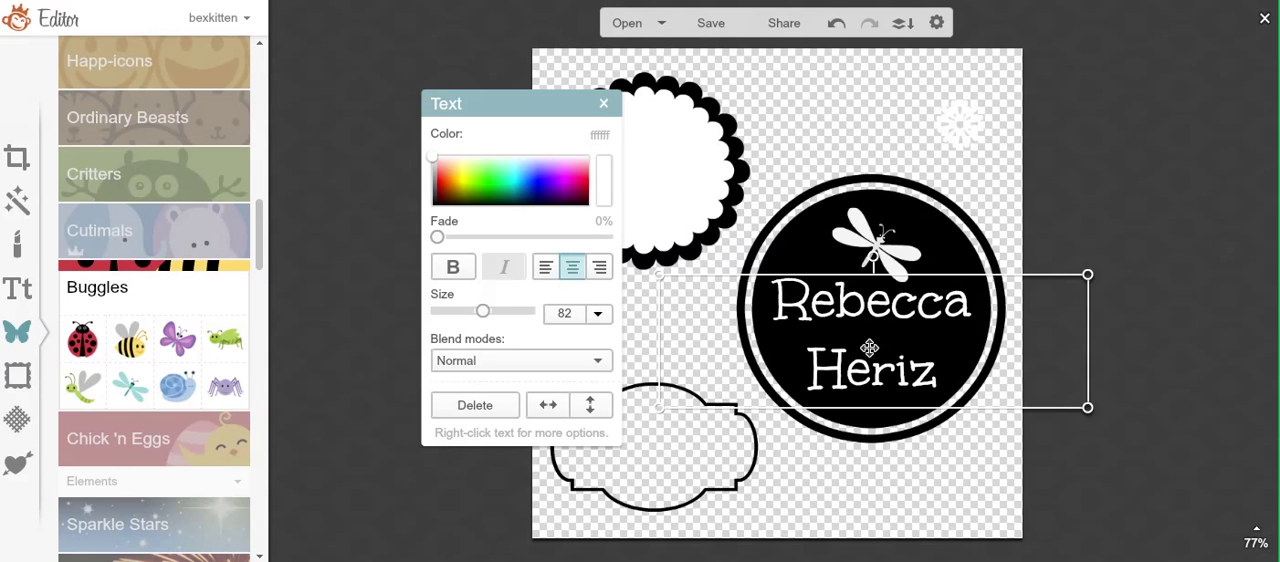
mouse_move(869, 349)
left_mouse_down()
mouse_move(877, 369)
mouse_move(873, 357)
left_mouse_up()
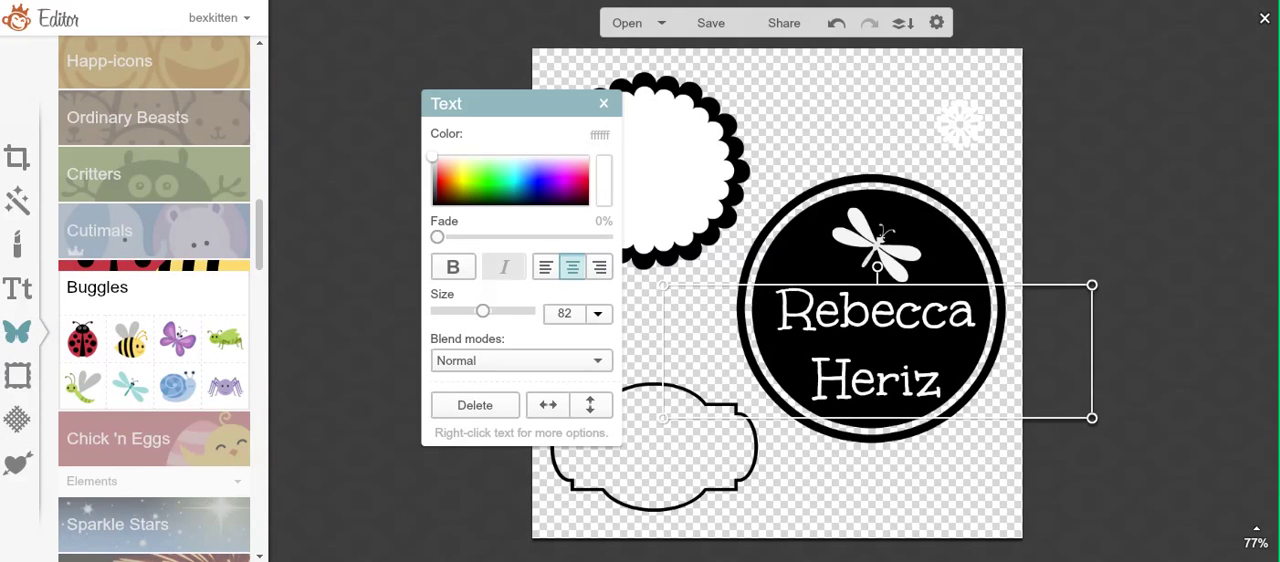
left_click(826, 493)
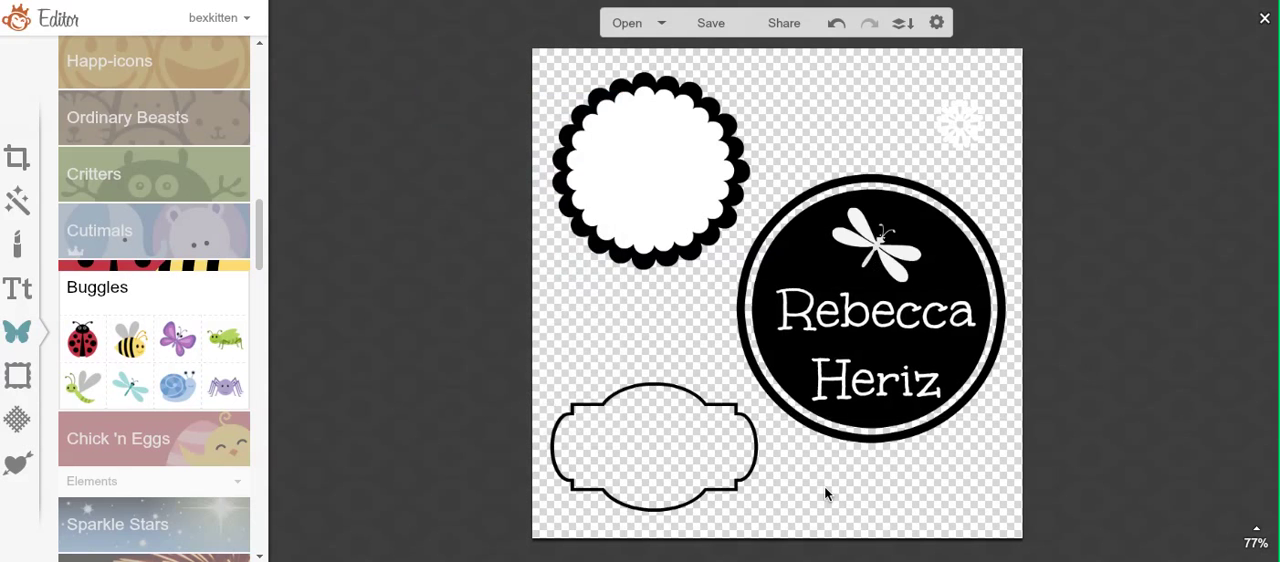
Step: Set the size of the two-line name text on the black circle to 83
left_click(856, 316)
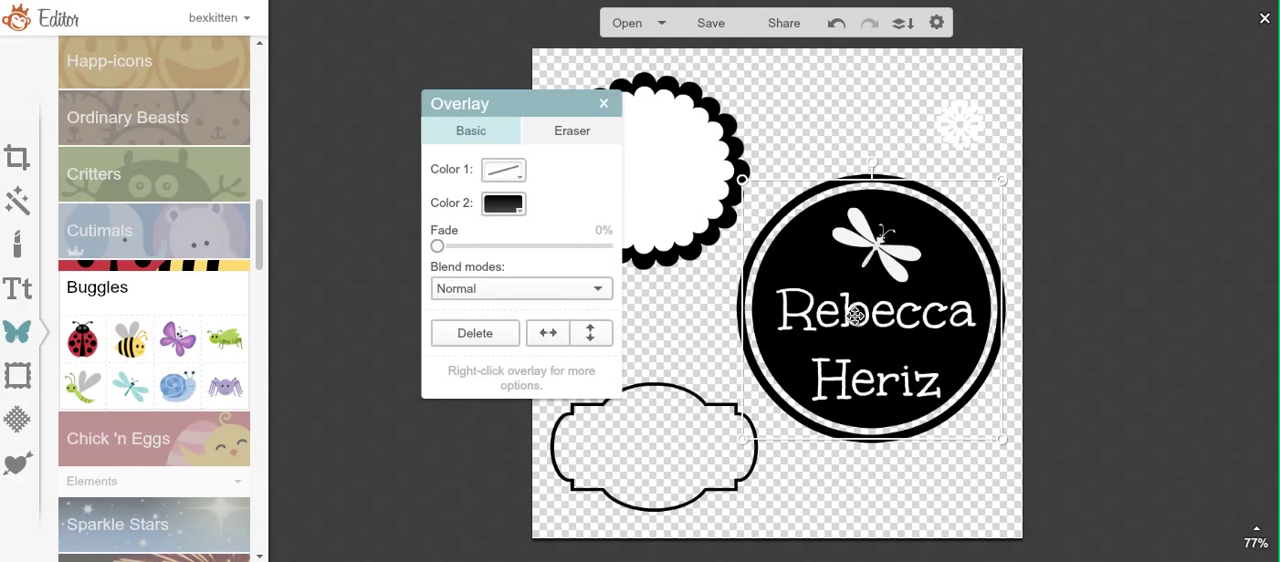
left_click(686, 329)
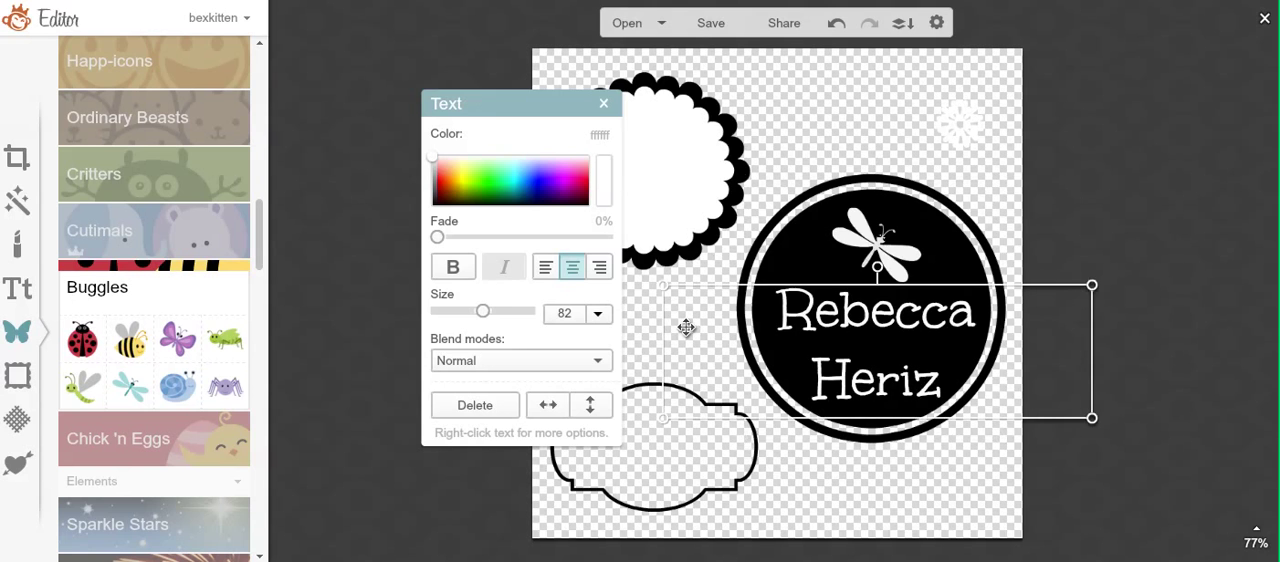
double_click(700, 329)
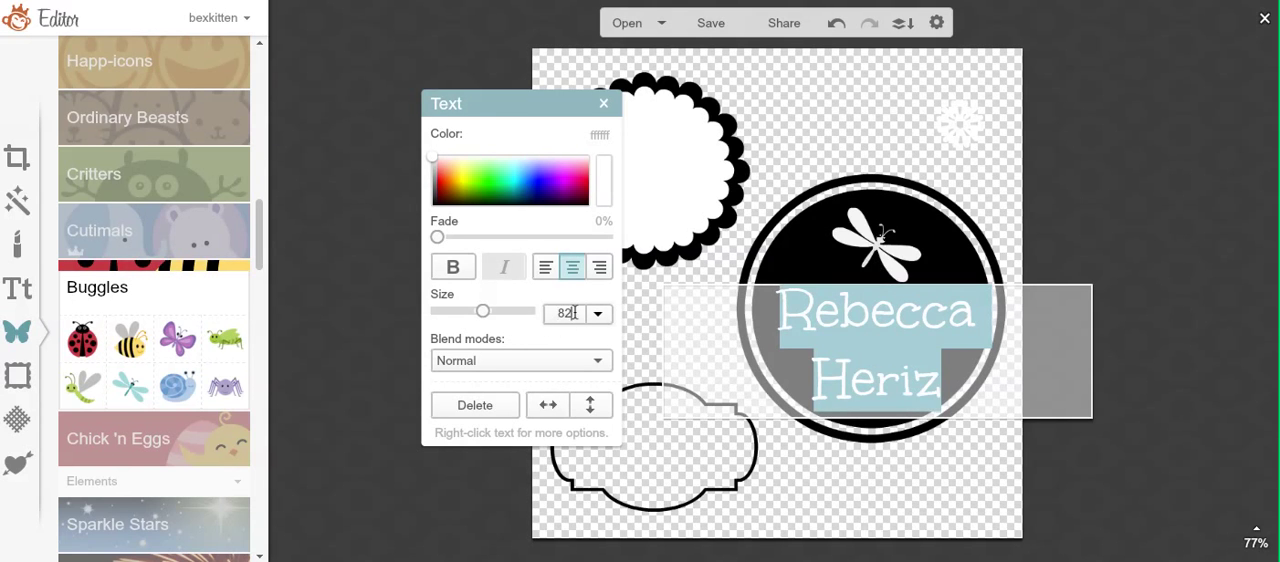
type("3")
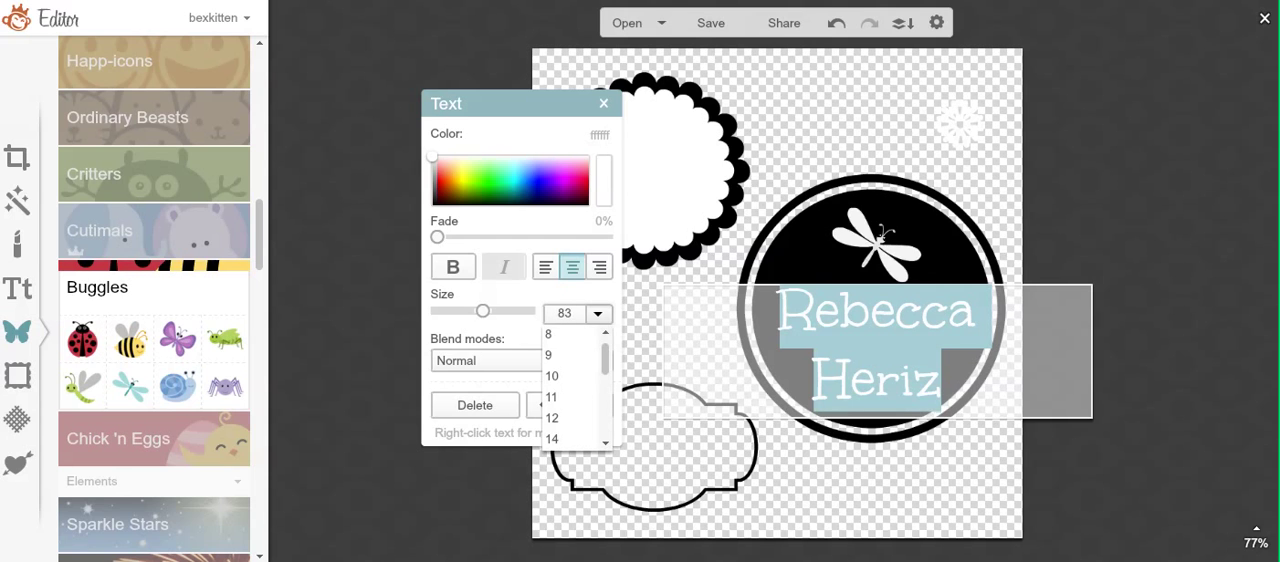
key("Return")
left_click(866, 436)
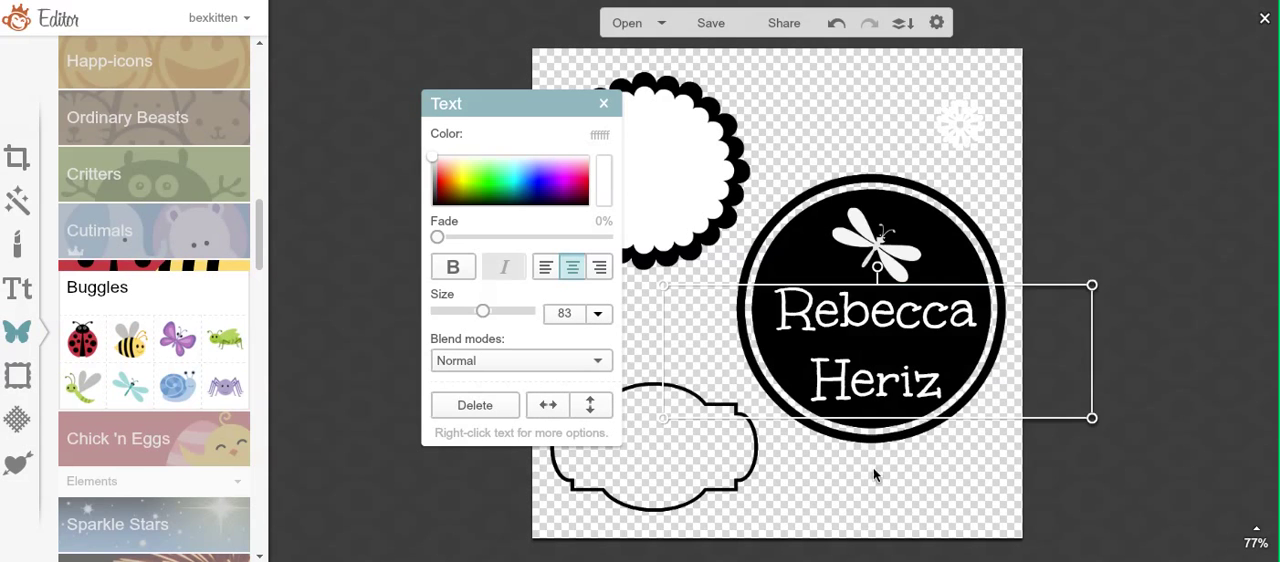
Step: Nudge the name text slightly left to center it under the dragonfly, and deselect it
left_click_drag(855, 370, 855, 369)
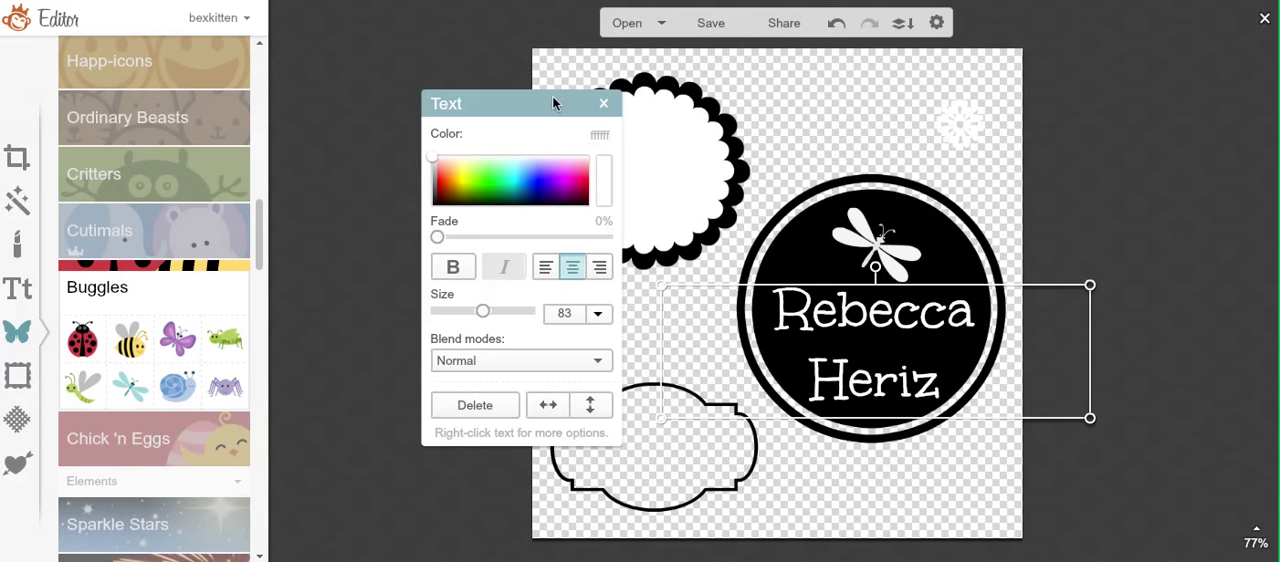
left_click_drag(553, 103, 531, 89)
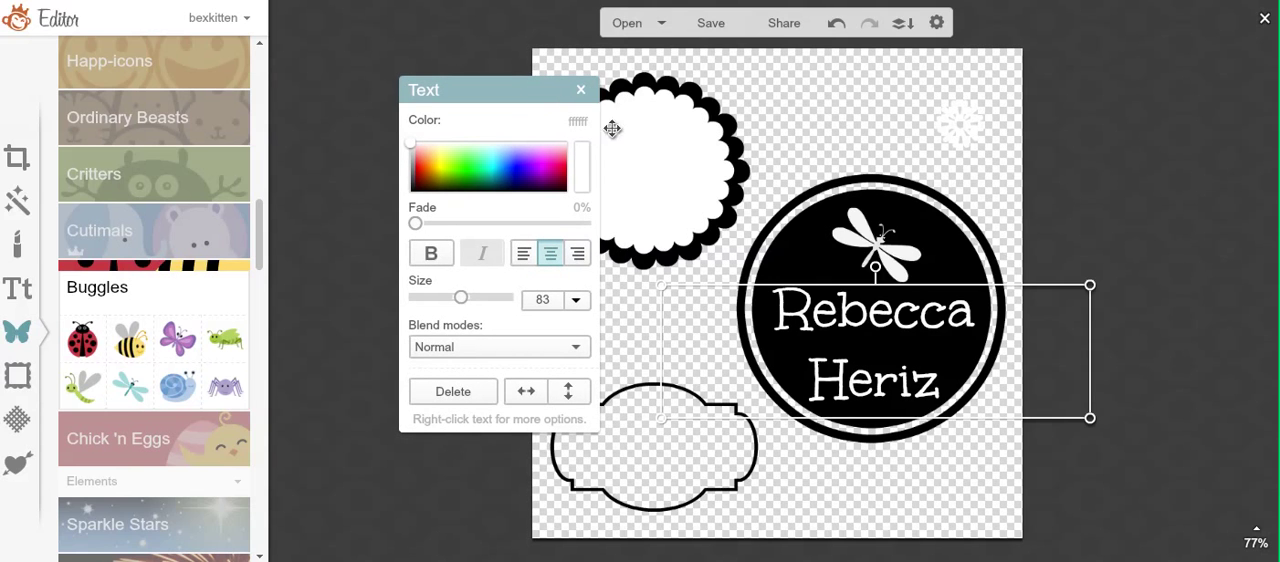
left_click(865, 140)
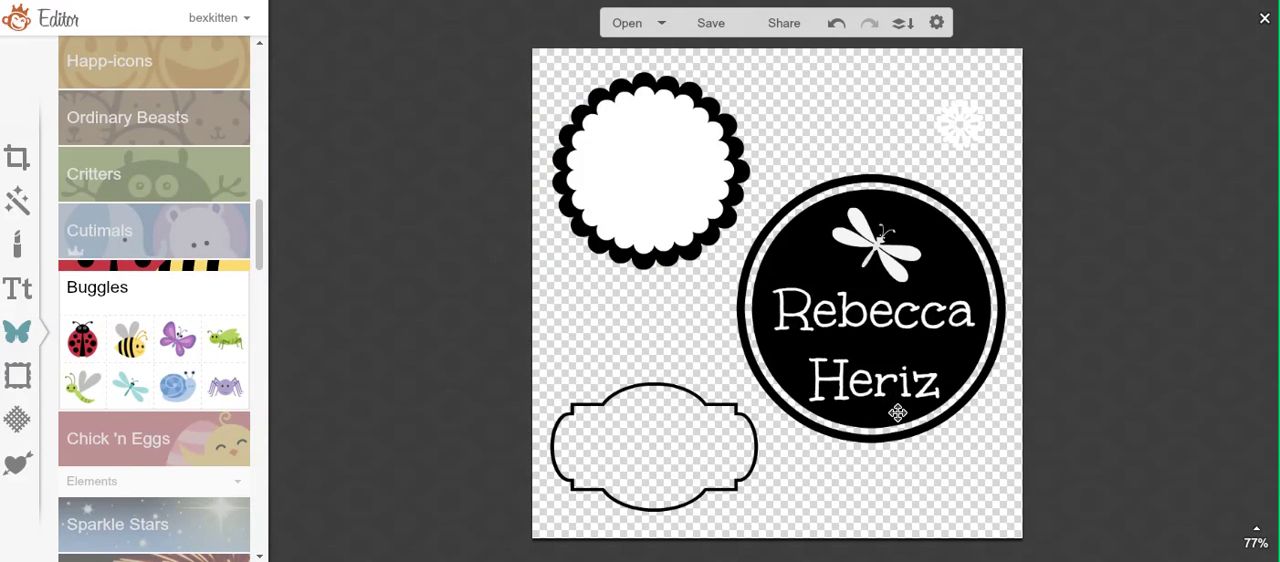
Step: Add a separate text box to the canvas containing only the surname
left_click(19, 286)
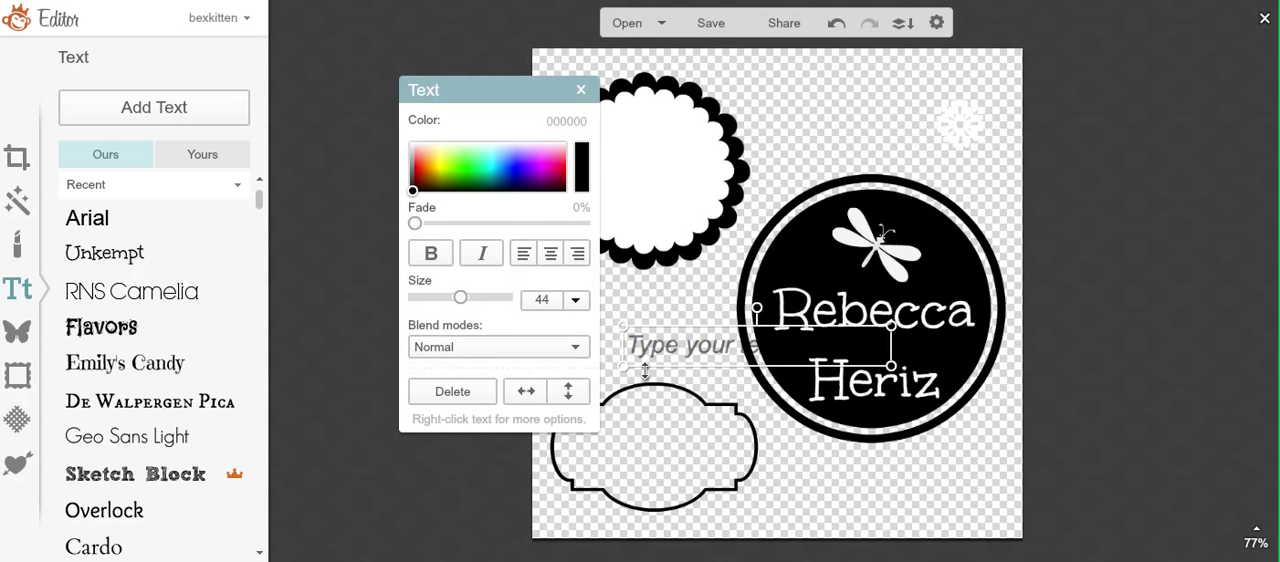
double_click(670, 346)
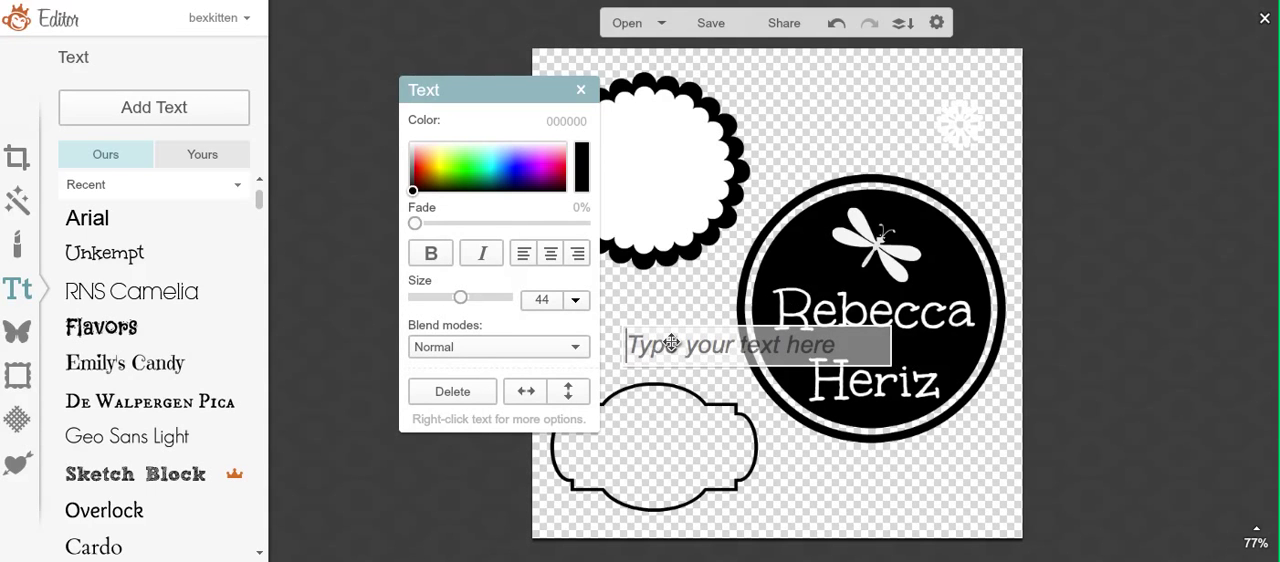
type("Heriz")
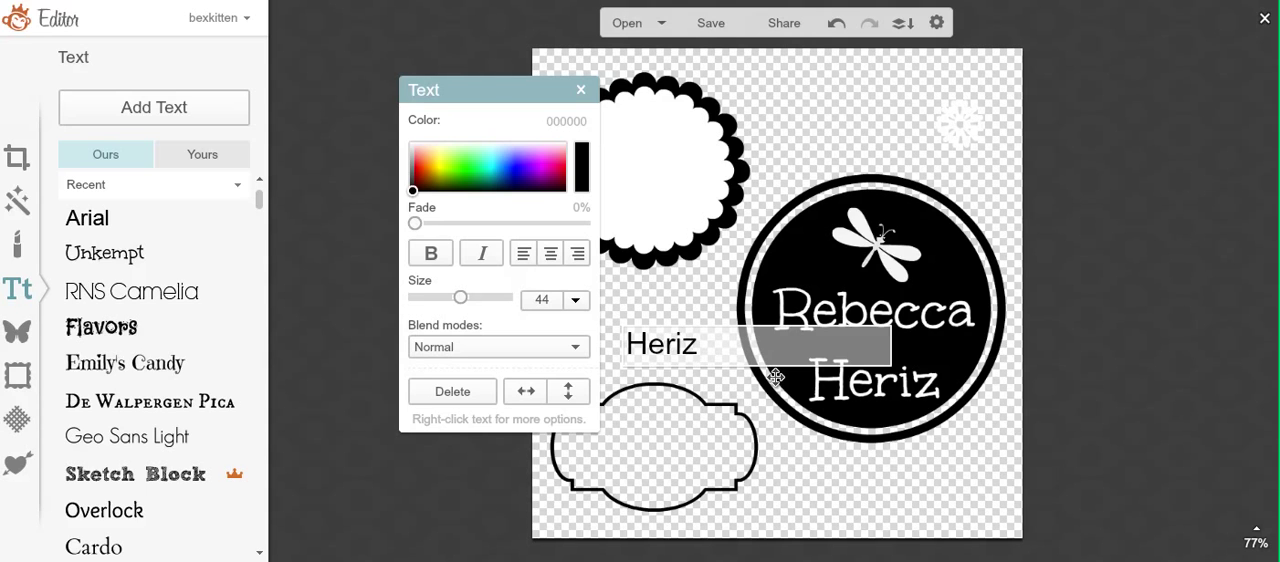
Step: Format the new surname text in white ffffff with the Unkempt font at size 83
left_click_drag(717, 343, 617, 337)
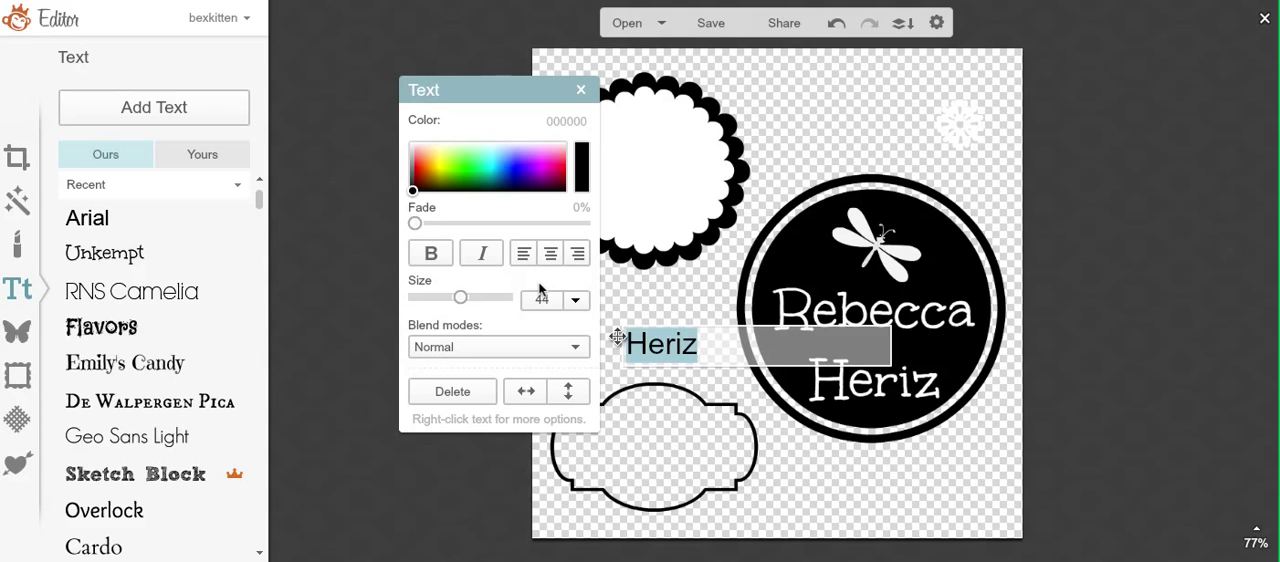
left_click_drag(413, 193, 411, 142)
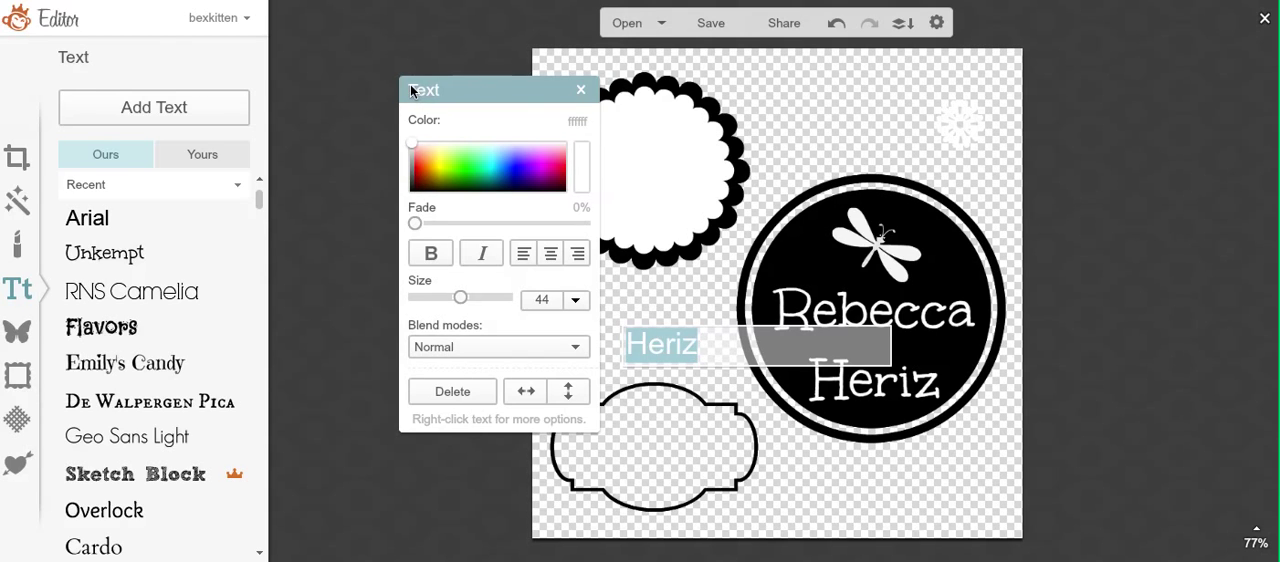
left_click(128, 257)
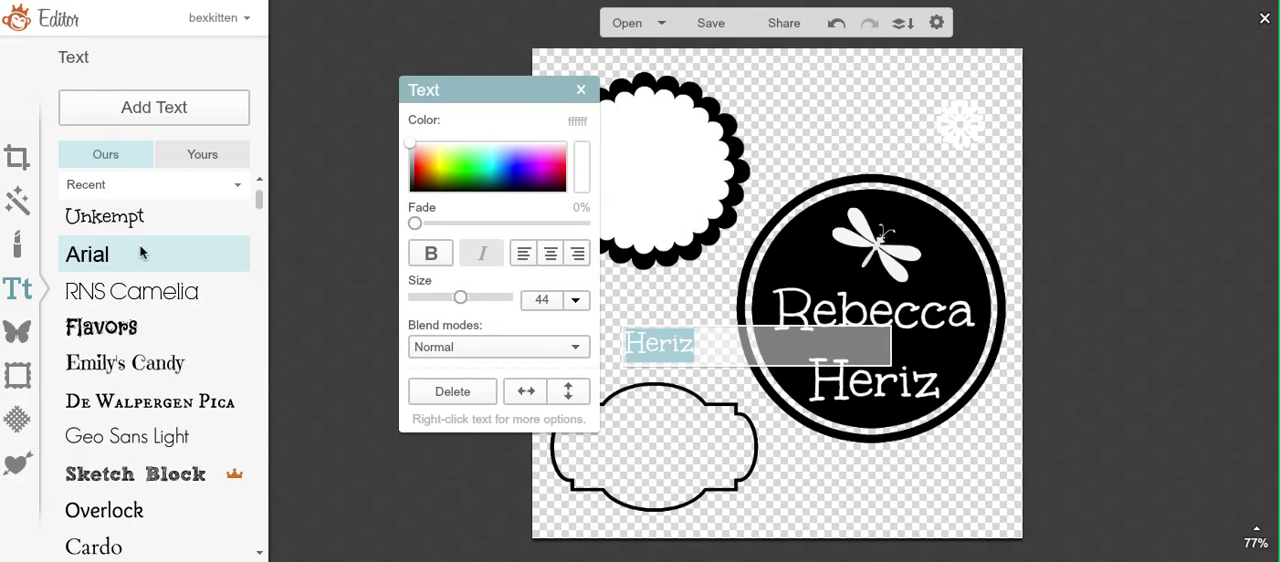
left_click(553, 299)
type("83")
key("Return")
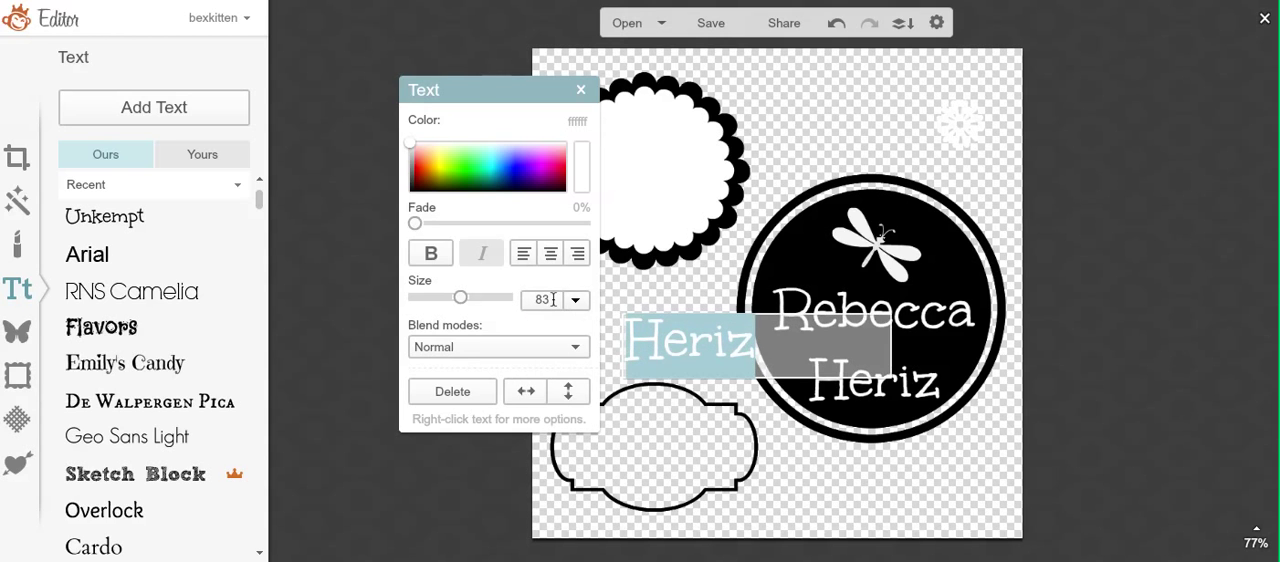
left_click(928, 447)
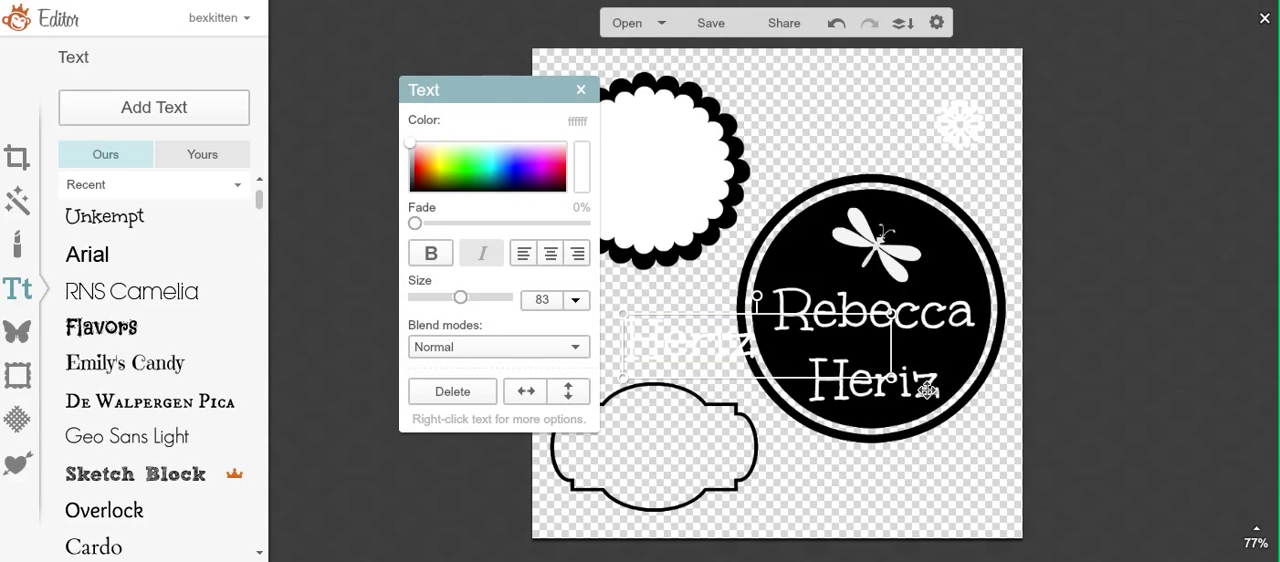
Step: Delete the surname from the original two-line name text on the black circle
left_click(926, 382)
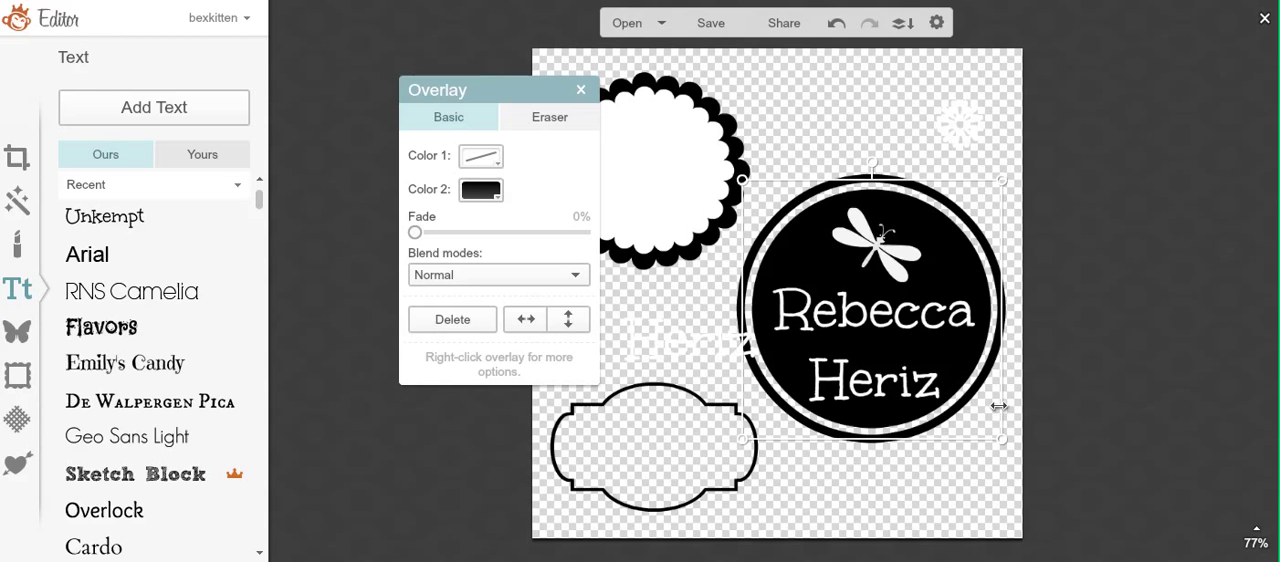
left_click(1013, 401)
double_click(1013, 401)
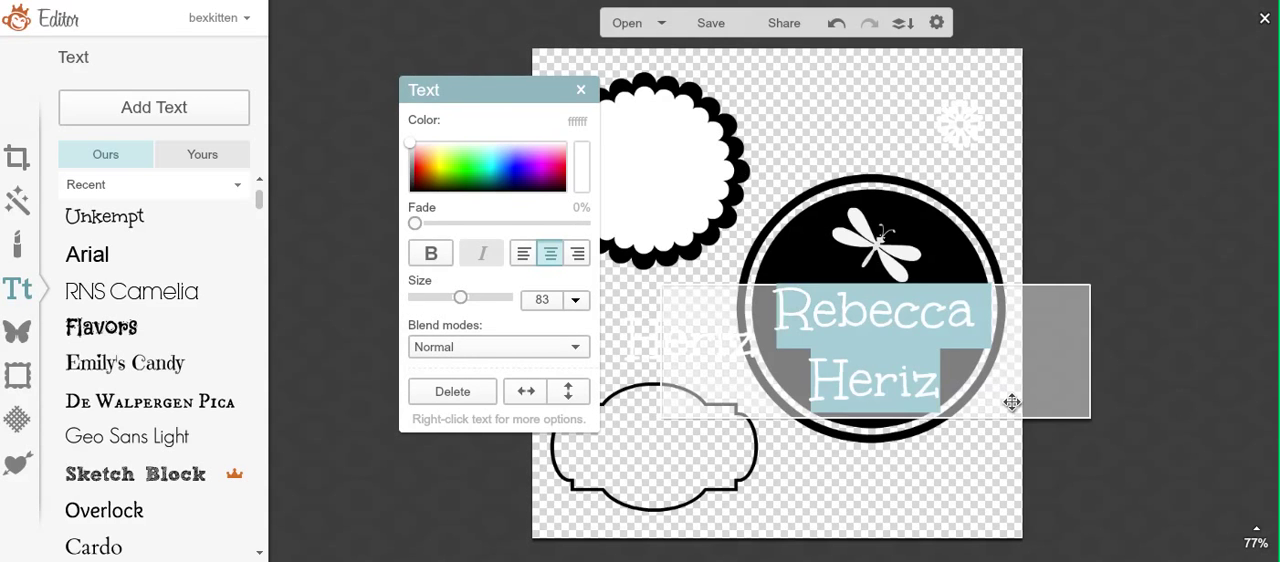
left_click_drag(934, 396, 800, 390)
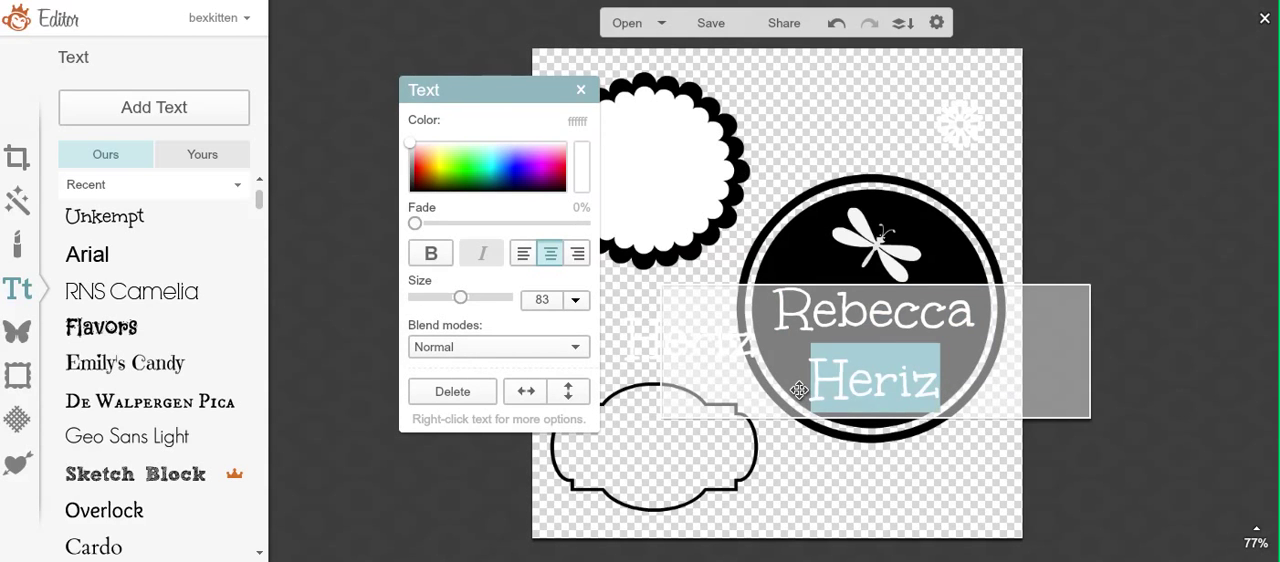
key("BackSpace")
left_click(922, 494)
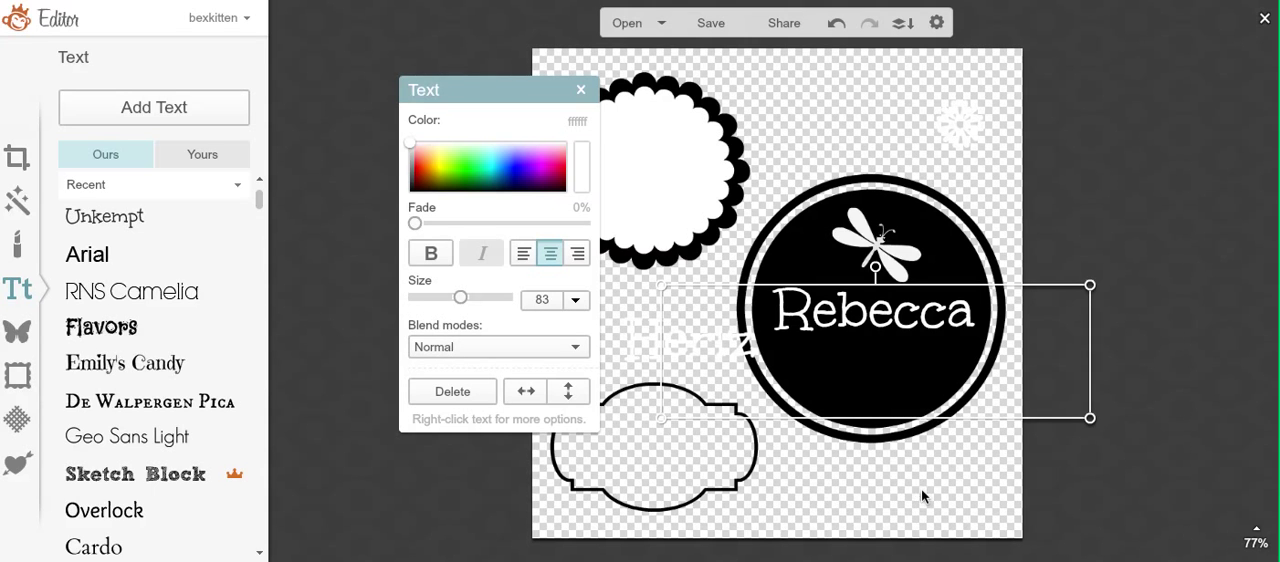
Step: Remove the leftover empty line from the first-name text and move it back up just below the dragonfly
left_click(848, 380)
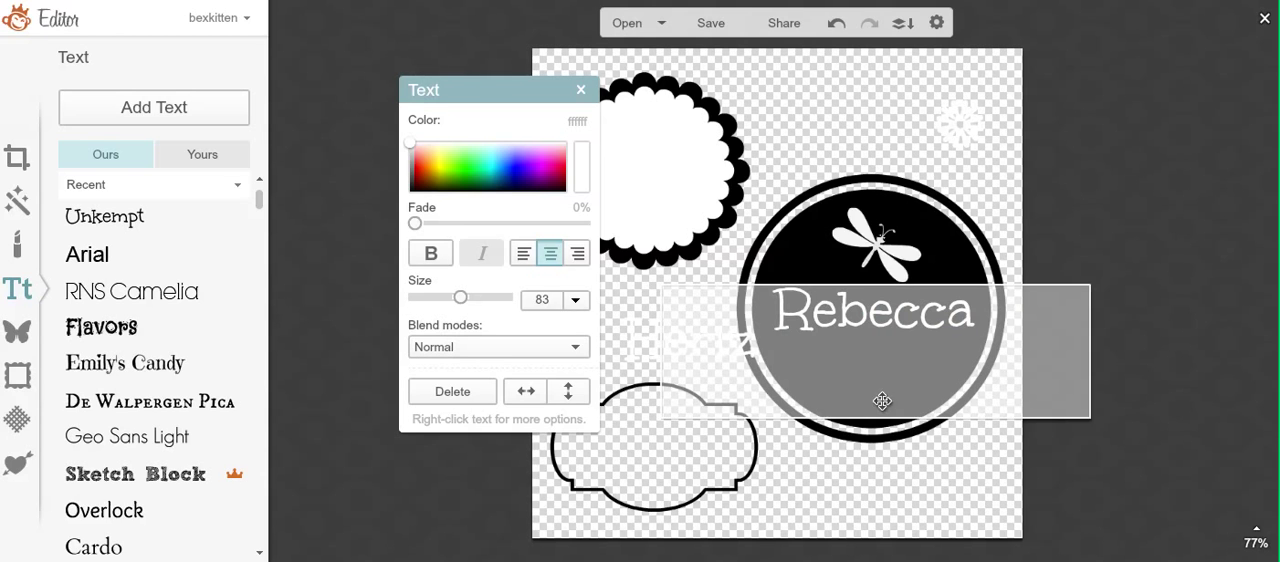
left_click(844, 416)
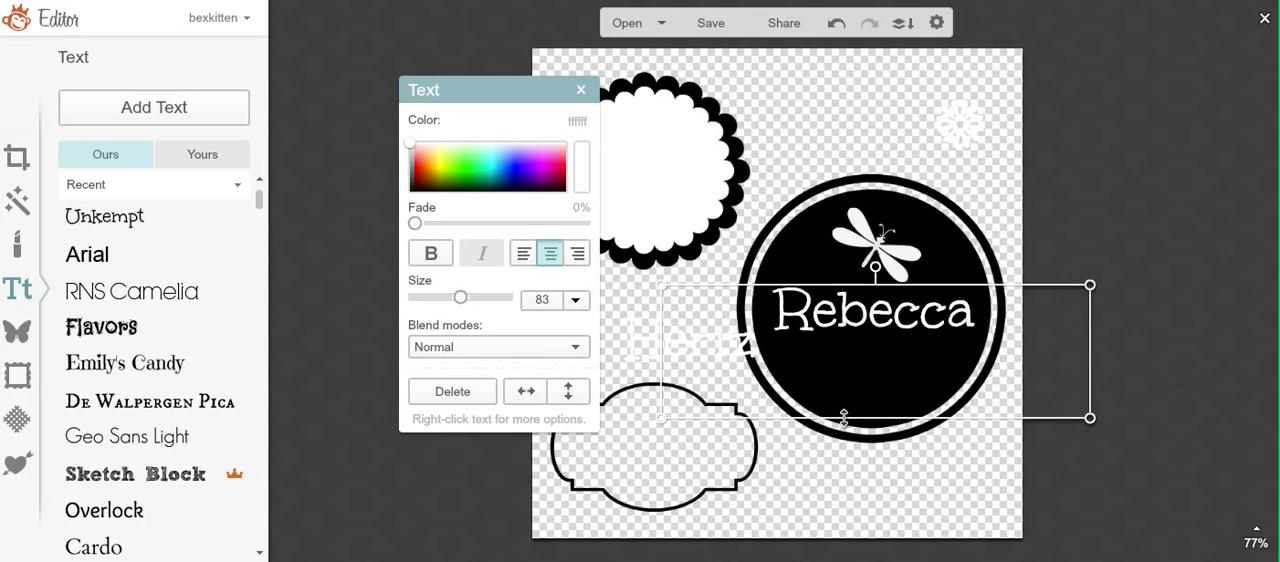
left_click(848, 408)
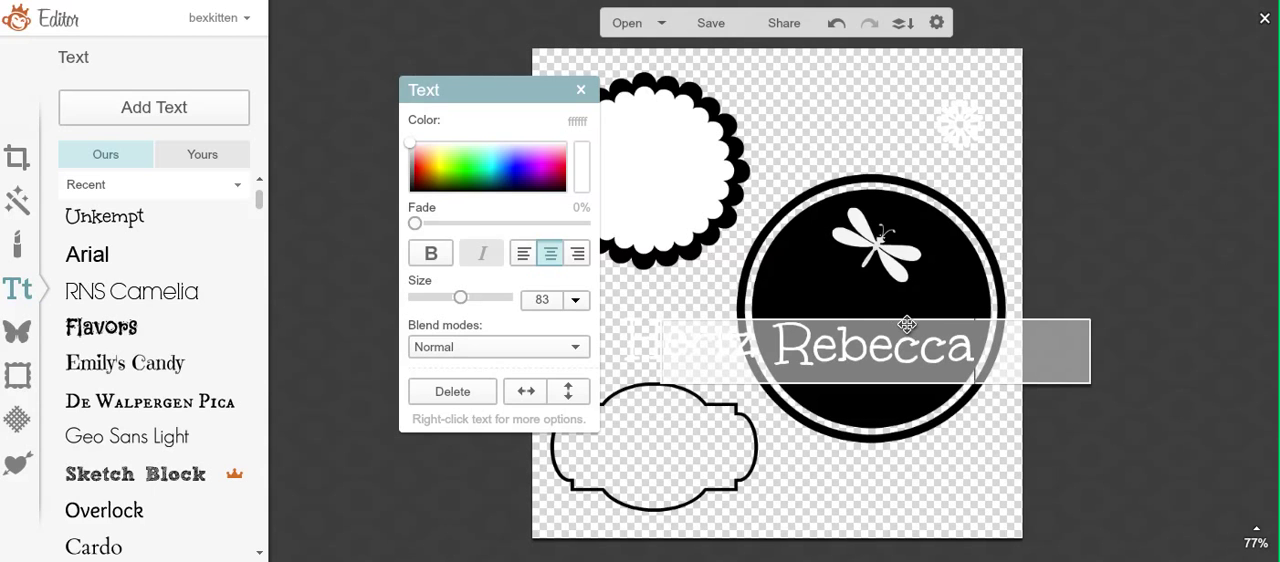
left_click(903, 420)
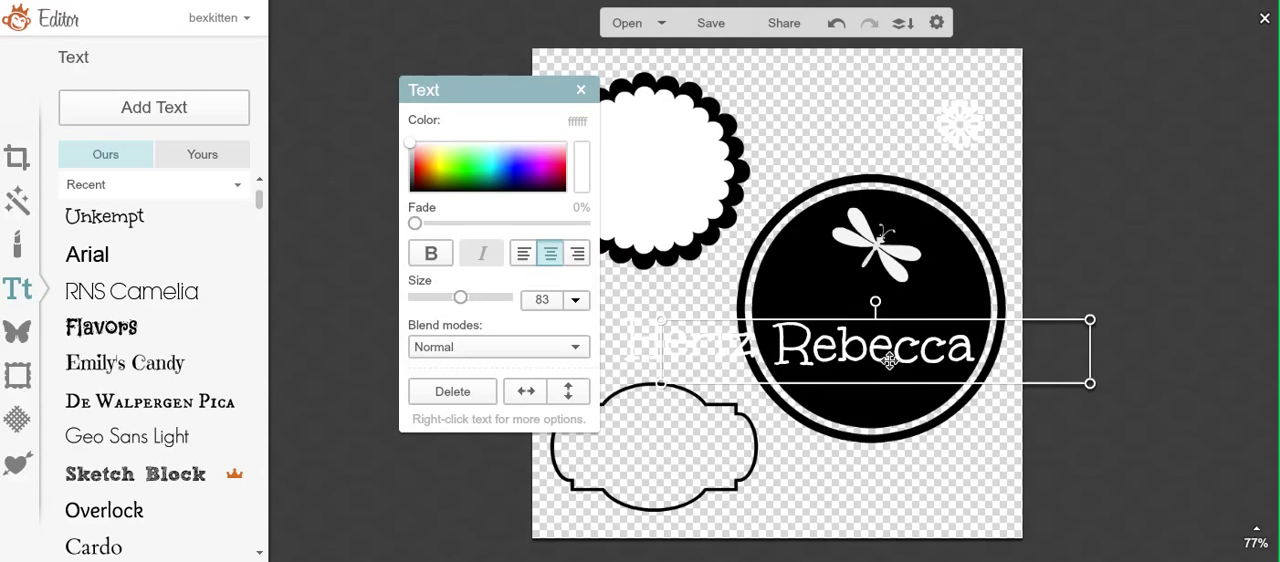
left_click_drag(889, 360, 886, 324)
left_click(718, 383)
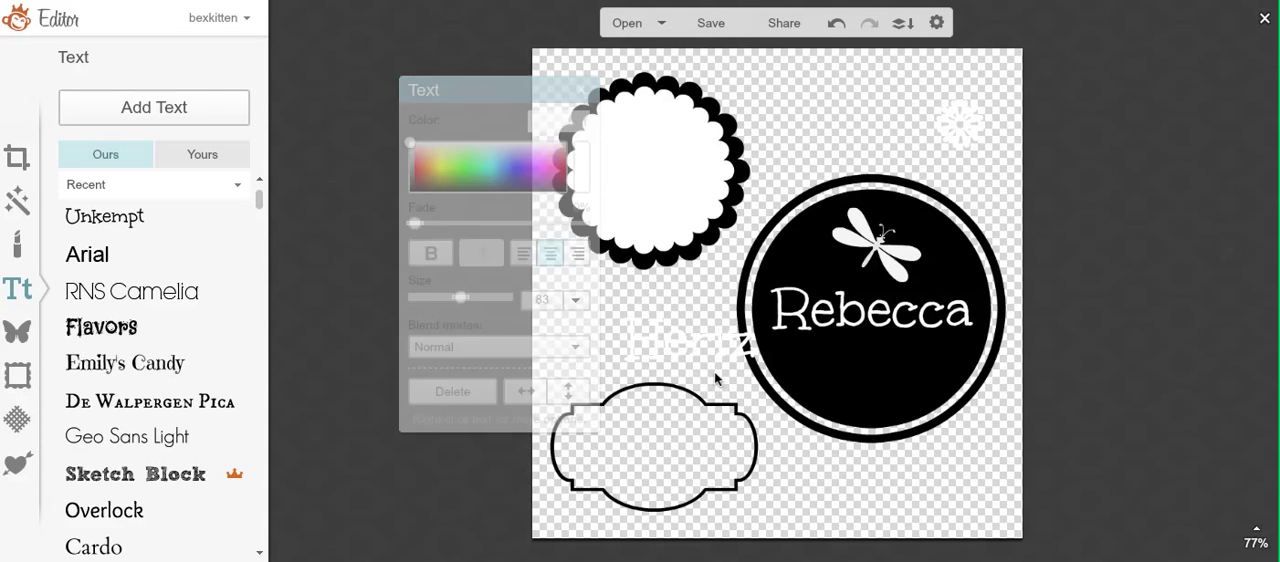
Step: Center-align the separate surname text, place it closely beneath the first name on the black circle, and deselect it
left_click(671, 335)
left_click_drag(671, 335, 861, 359)
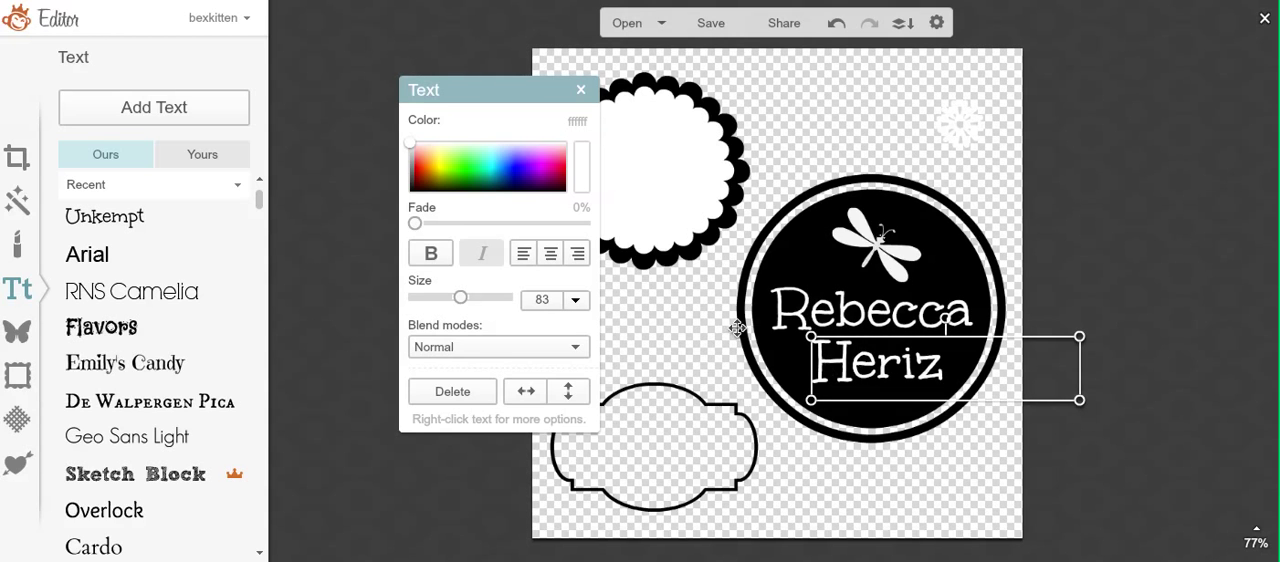
left_click(550, 253)
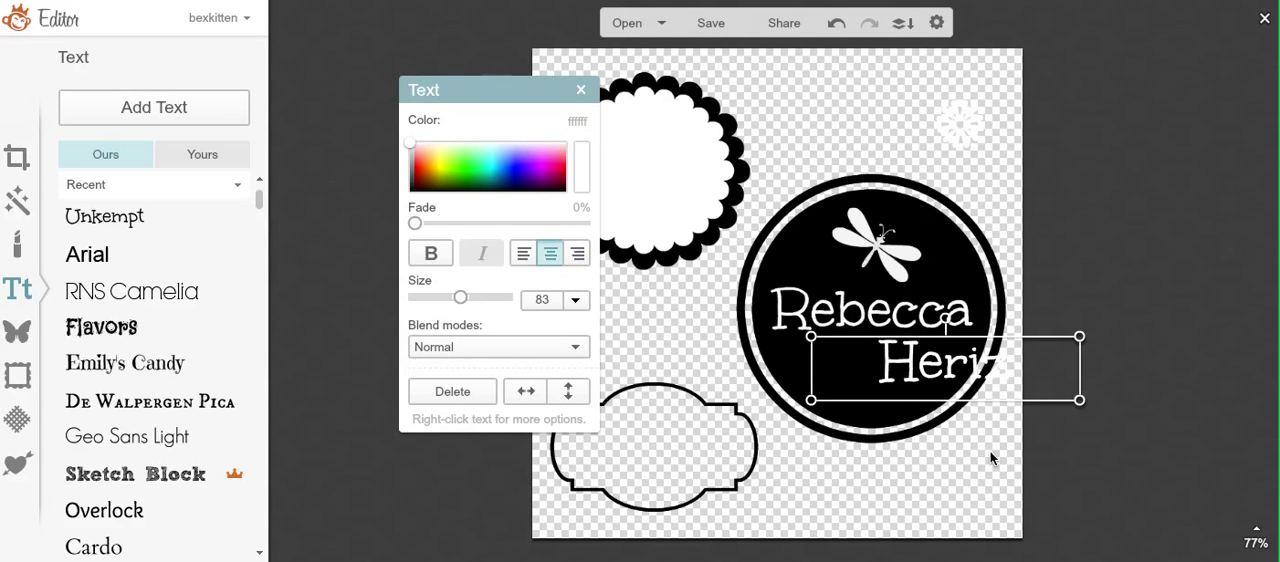
left_click_drag(885, 363, 873, 356)
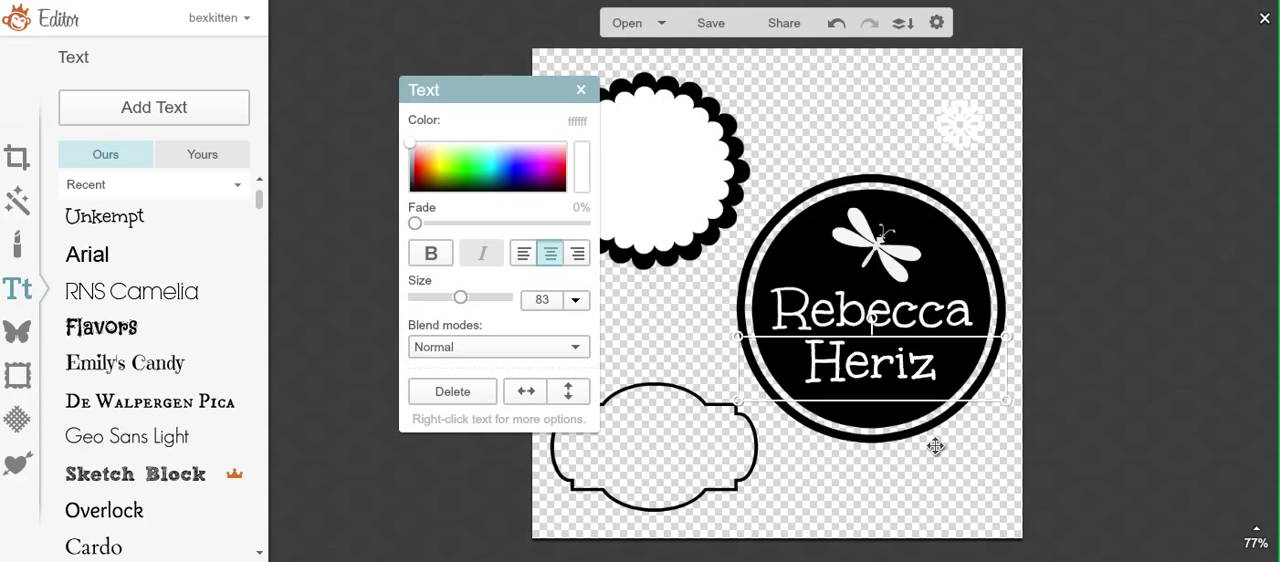
left_click(924, 492)
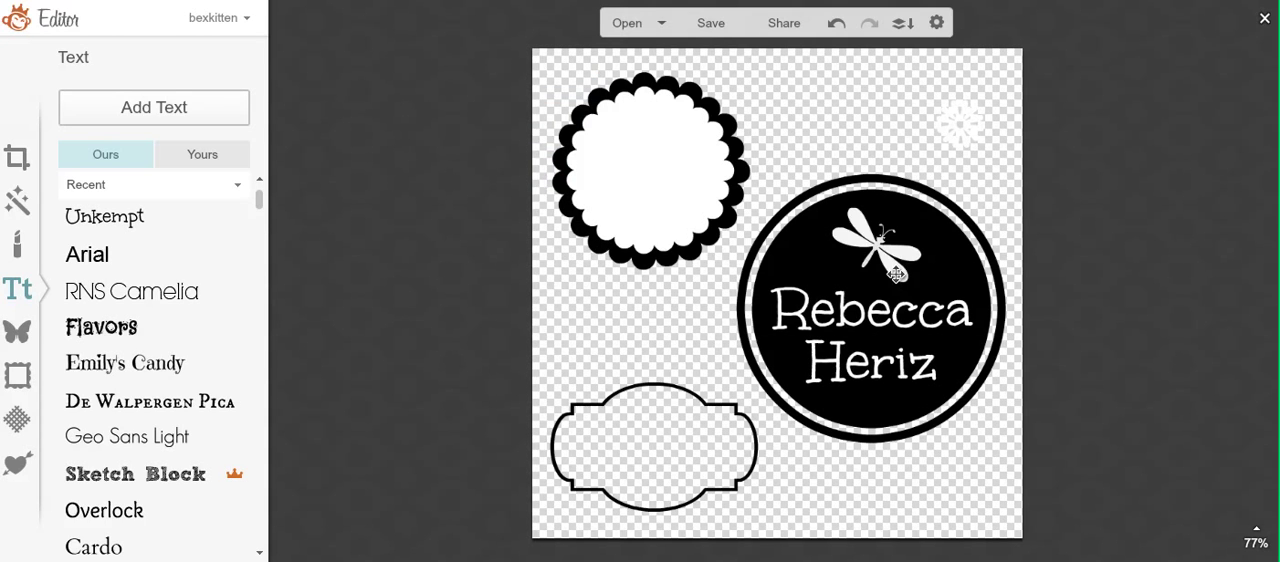
Step: Slightly shrink the outer black ring, center it evenly around the black name circle, and deselect it
left_click(757, 241)
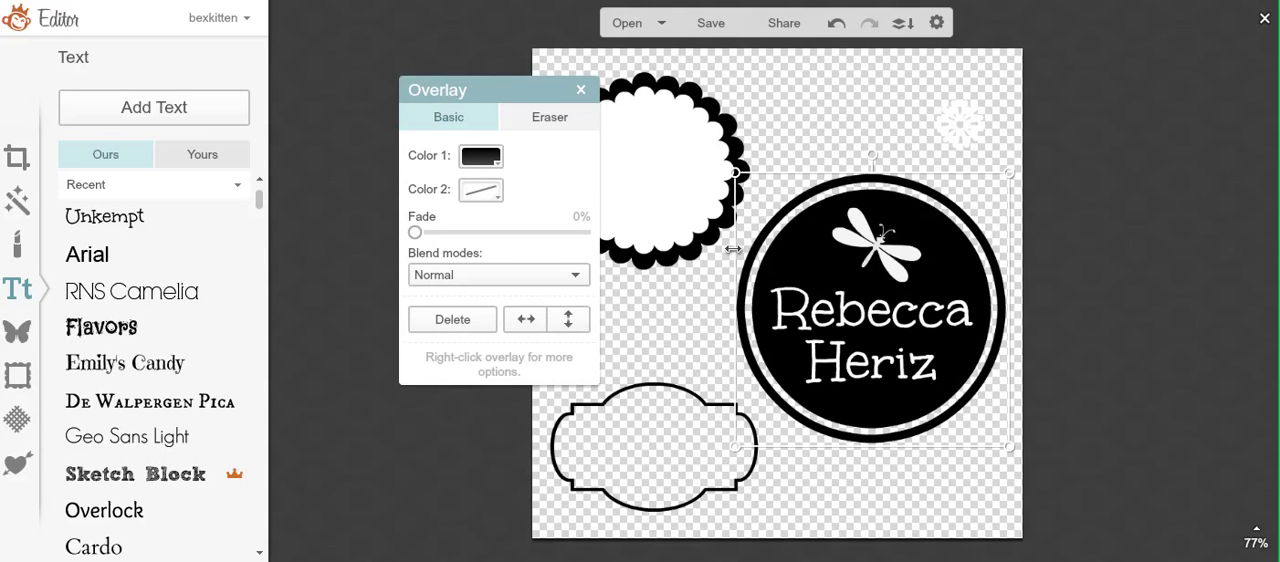
left_click_drag(736, 249, 738, 249)
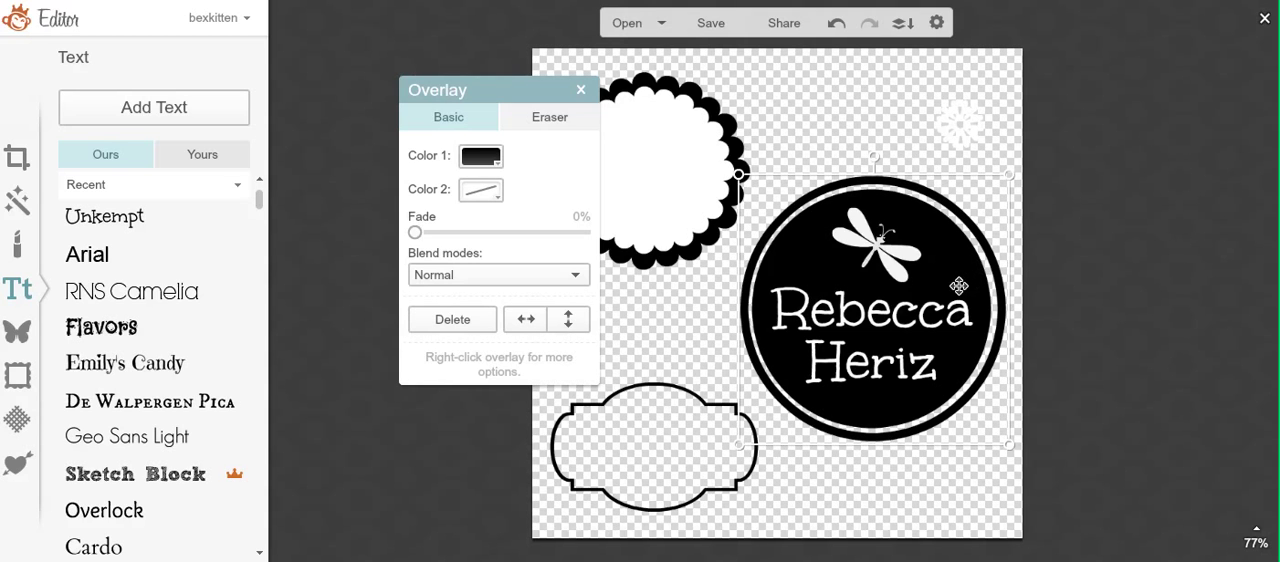
left_click_drag(955, 288, 955, 286)
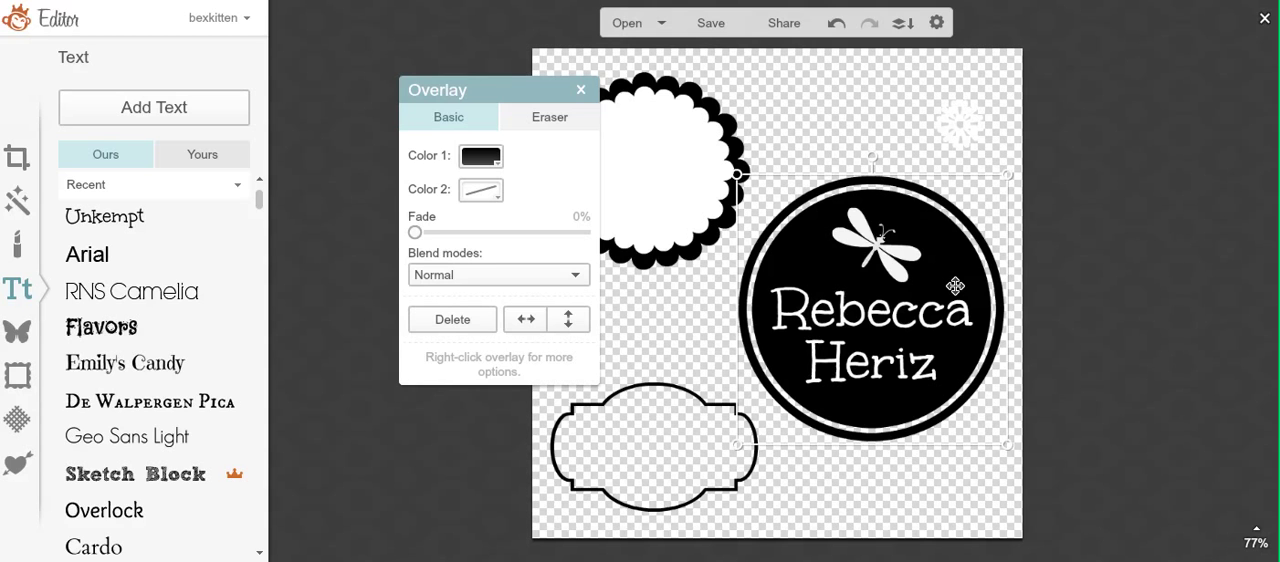
left_click(665, 345)
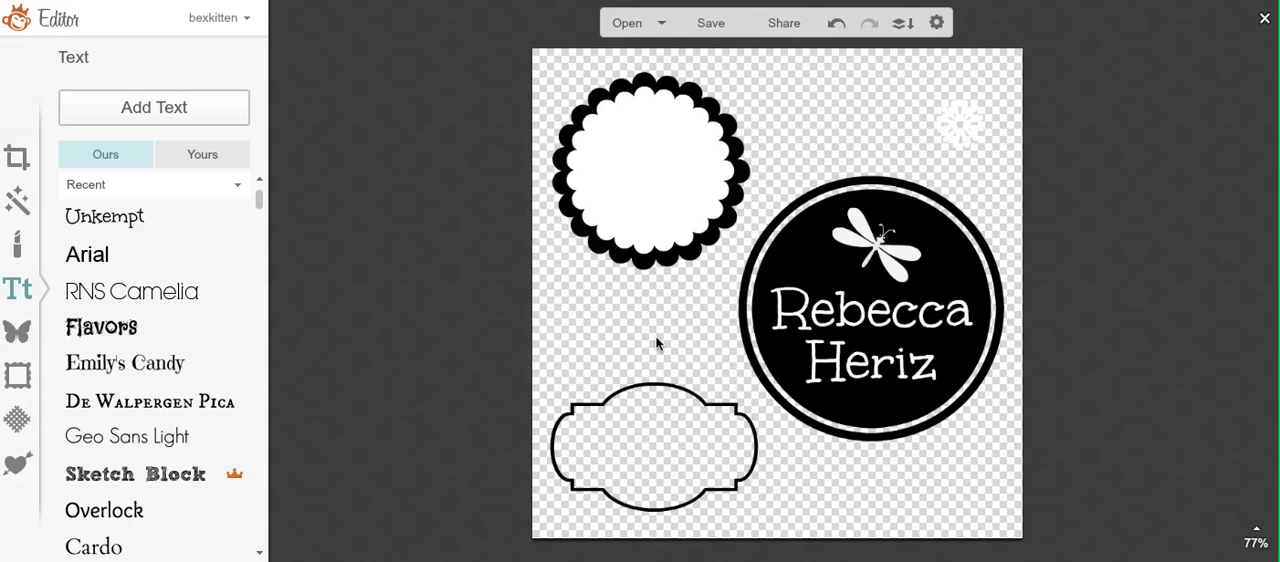
Step: Add a new black Arial text object containing the full name on one line
left_click(667, 489)
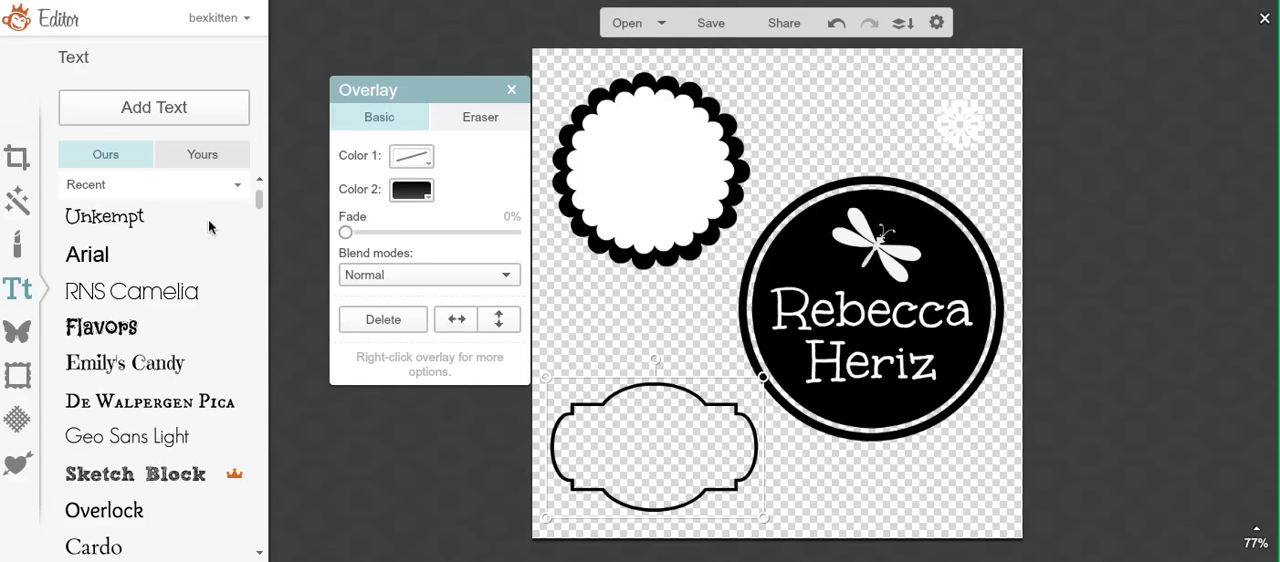
left_click(163, 118)
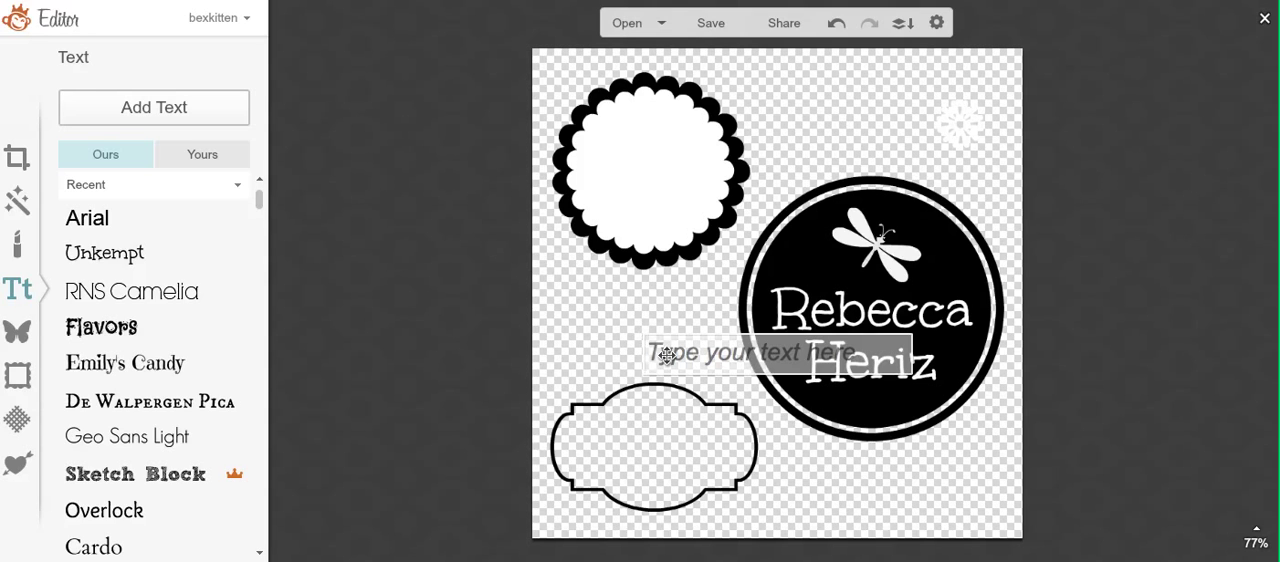
type("Rebecca H")
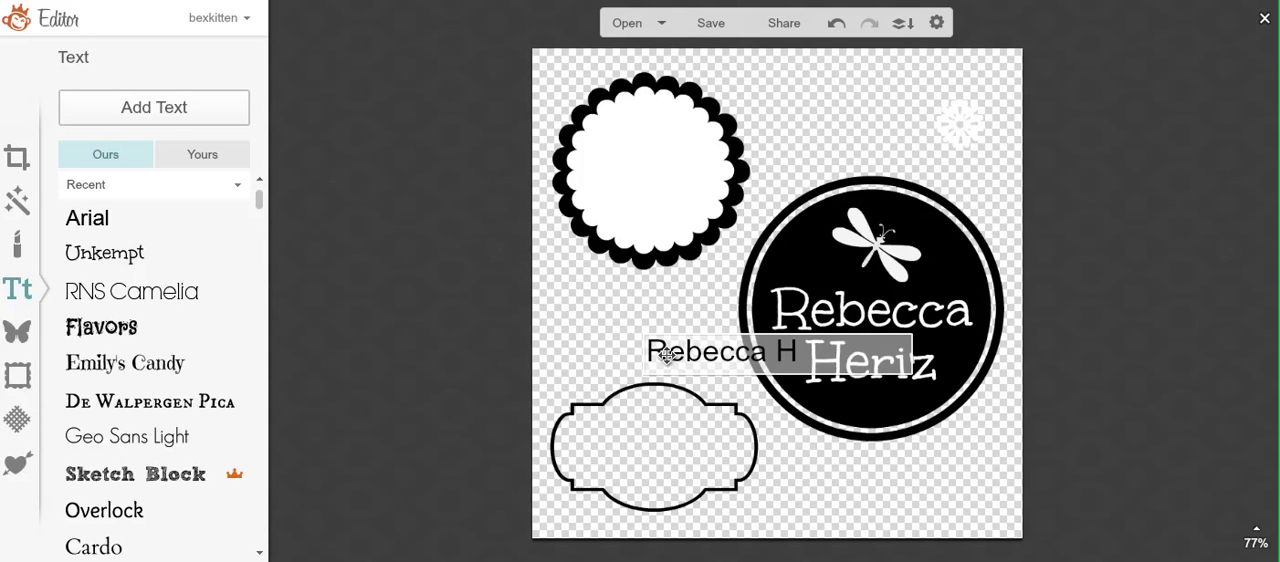
type("eriz")
left_click_drag(668, 356, 702, 356)
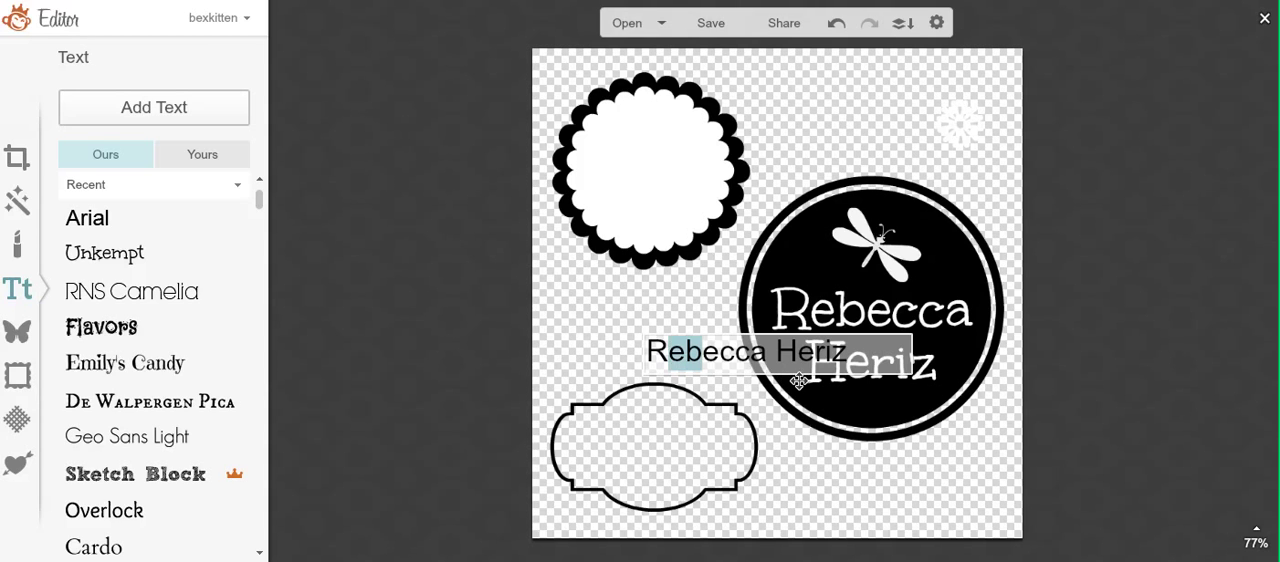
left_click(857, 380)
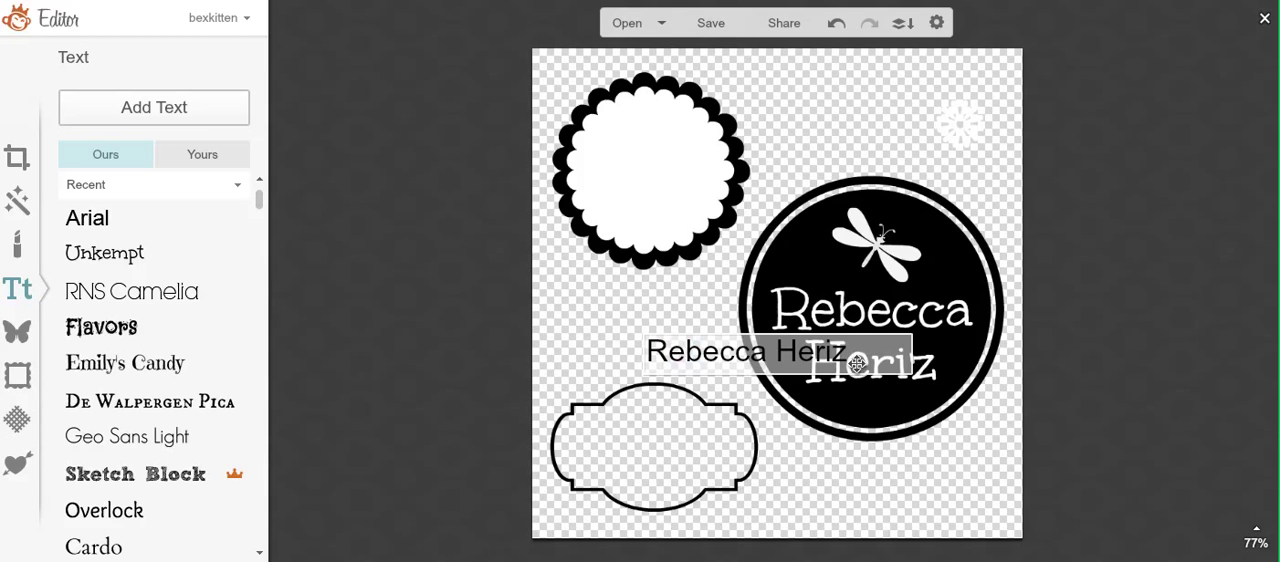
Step: Add a second line reading FB/ToxinFreeBaby beneath the full name in the new text
key("Return")
type("F")
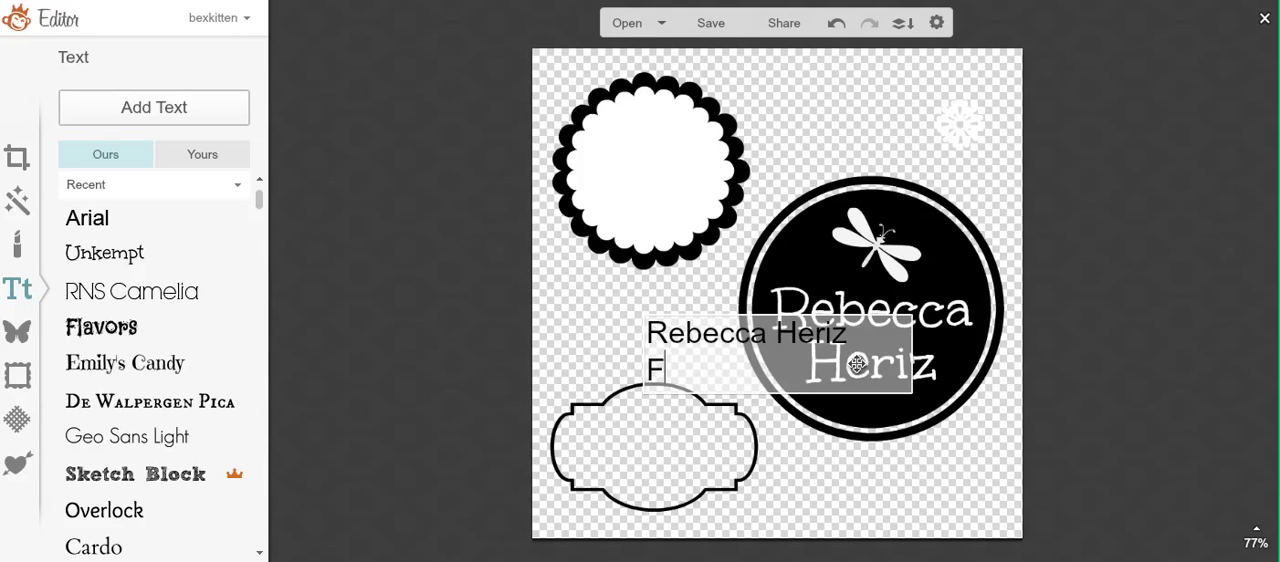
type("B/ToxiFRE")
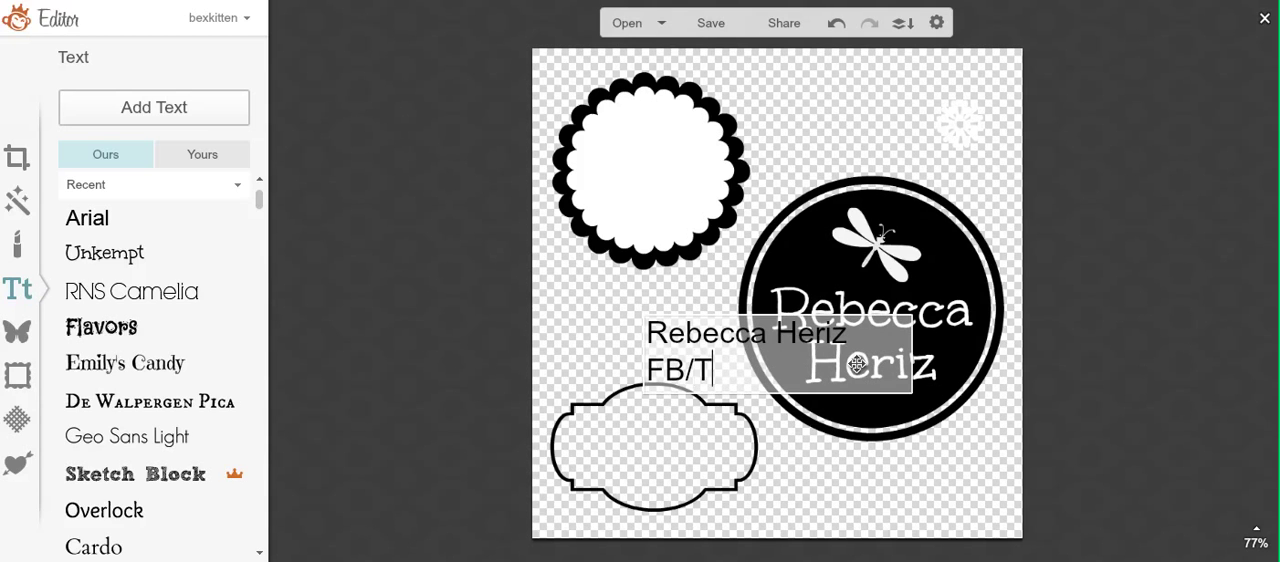
key("BackSpace")
key("BackSpace")
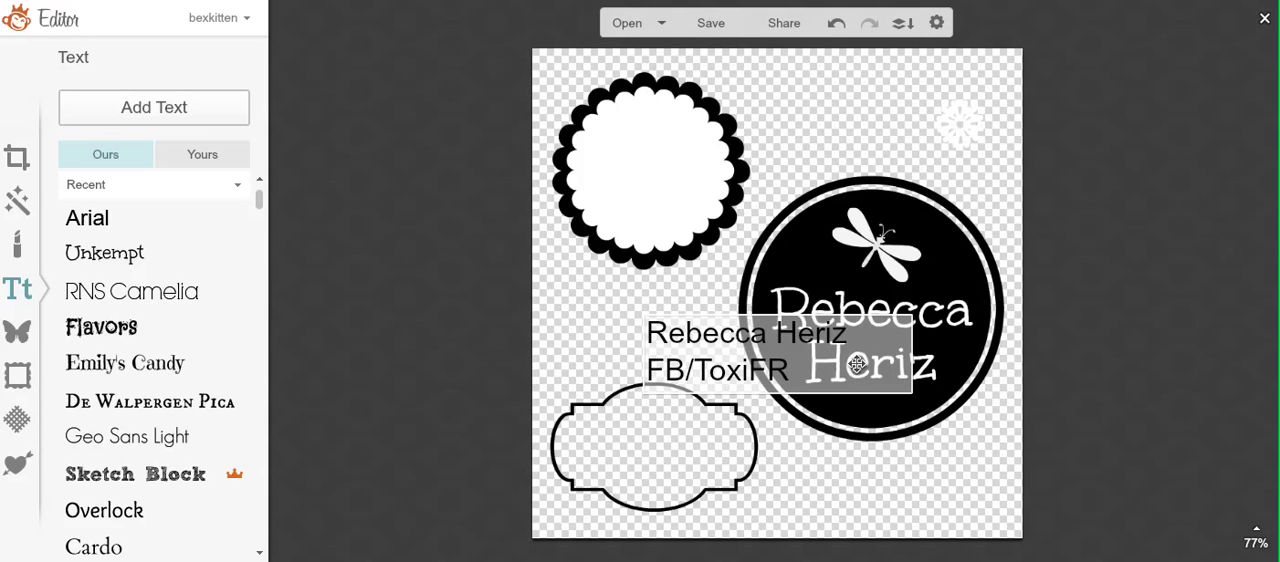
type("ree")
type("n")
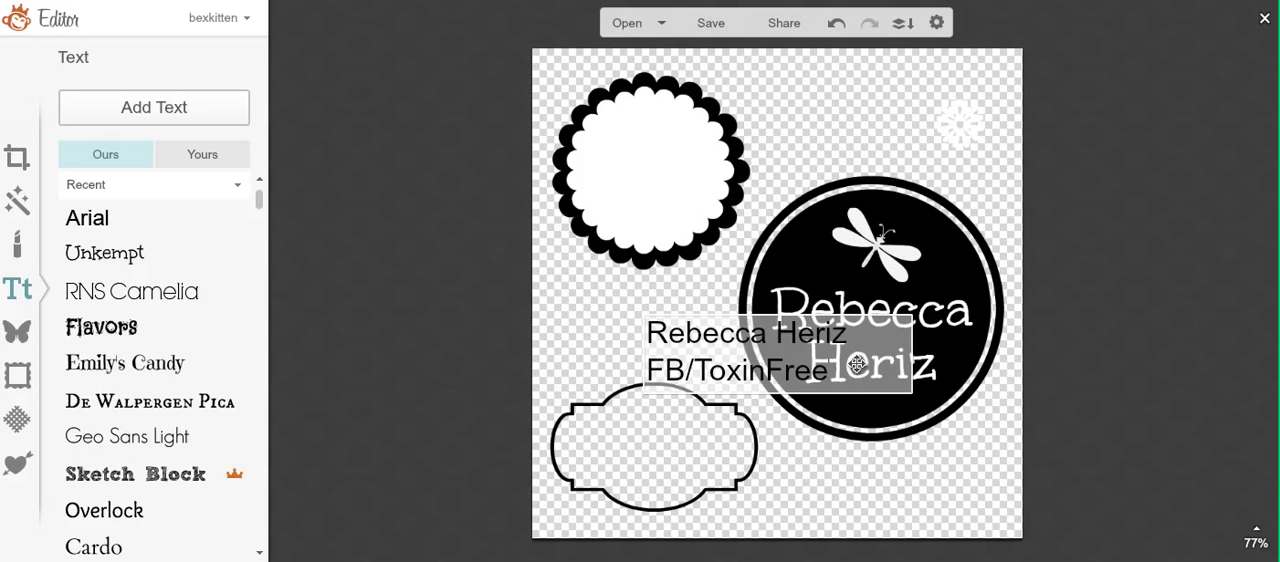
type("Baby")
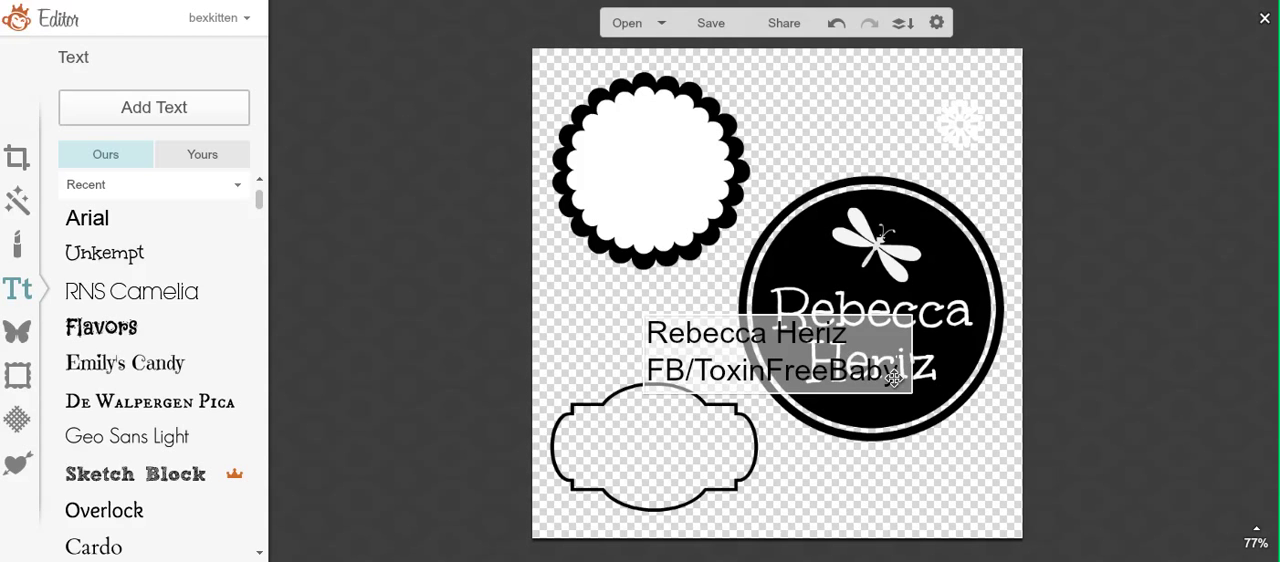
Step: Center-align the two-line name and FB/ToxinFreeBaby text
left_click(864, 490)
double_click(711, 370)
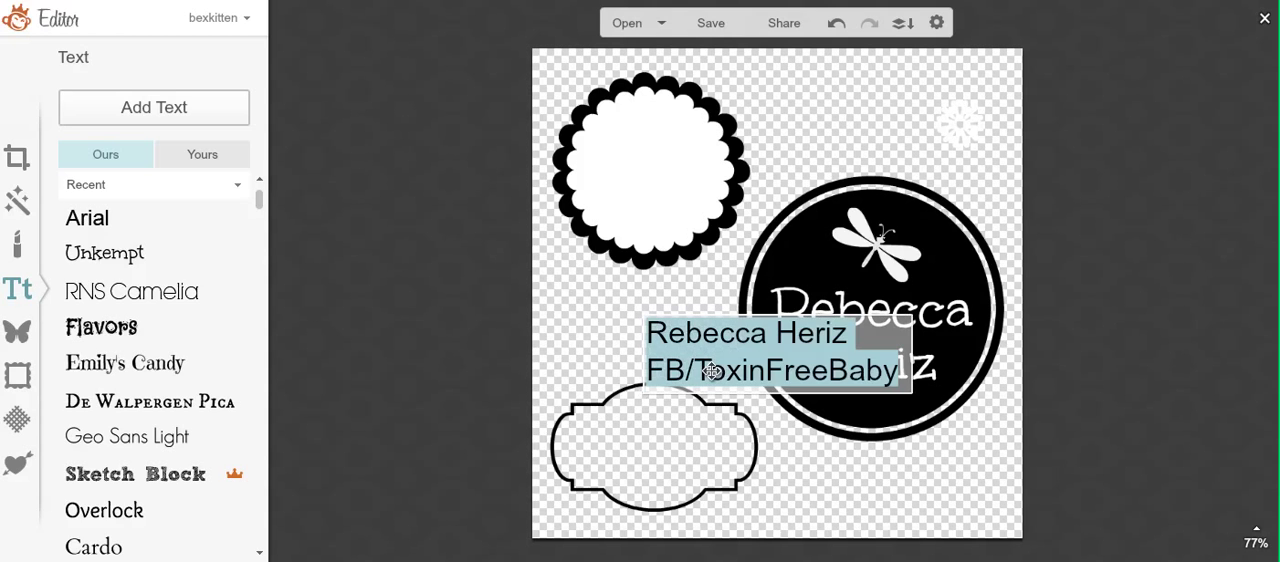
left_click(598, 113)
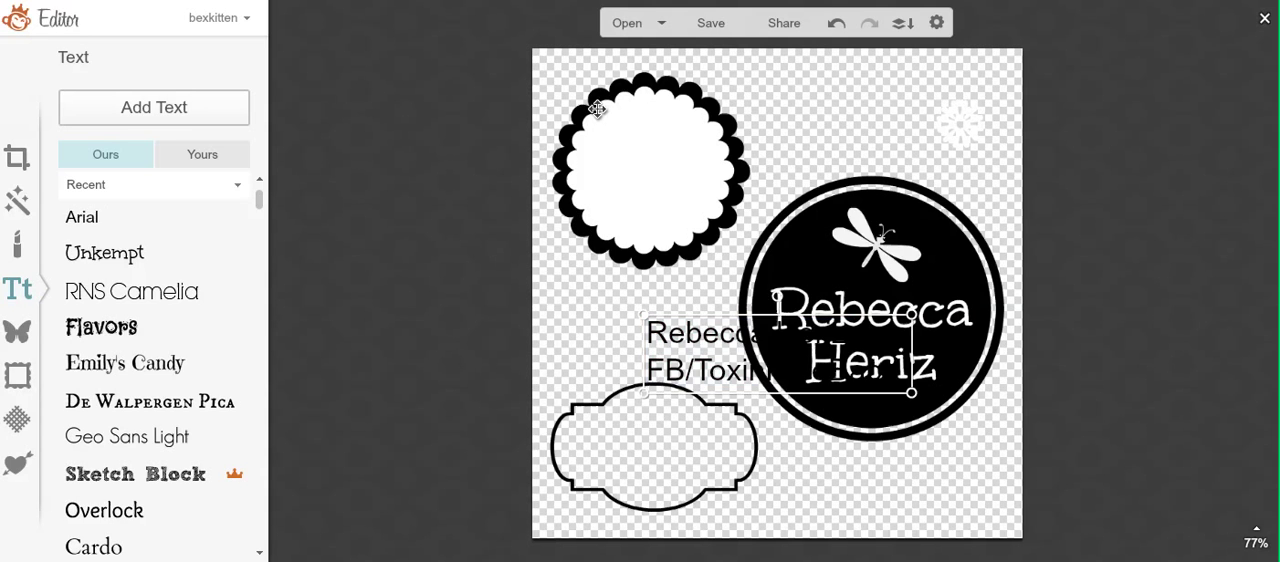
left_click(611, 154)
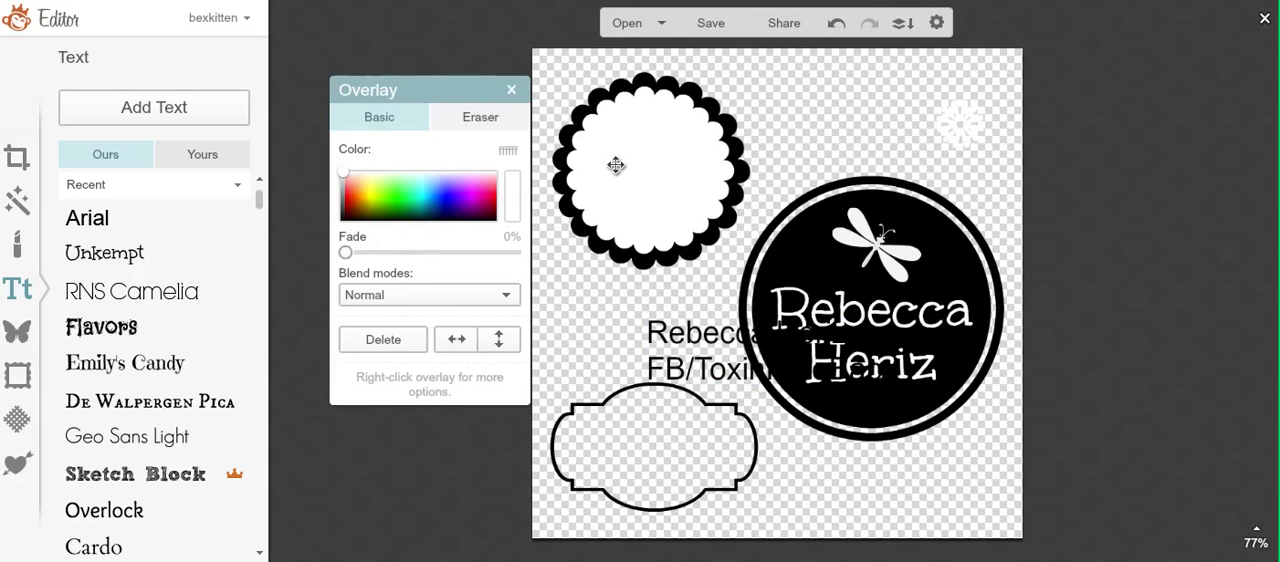
left_click(603, 328)
double_click(686, 326)
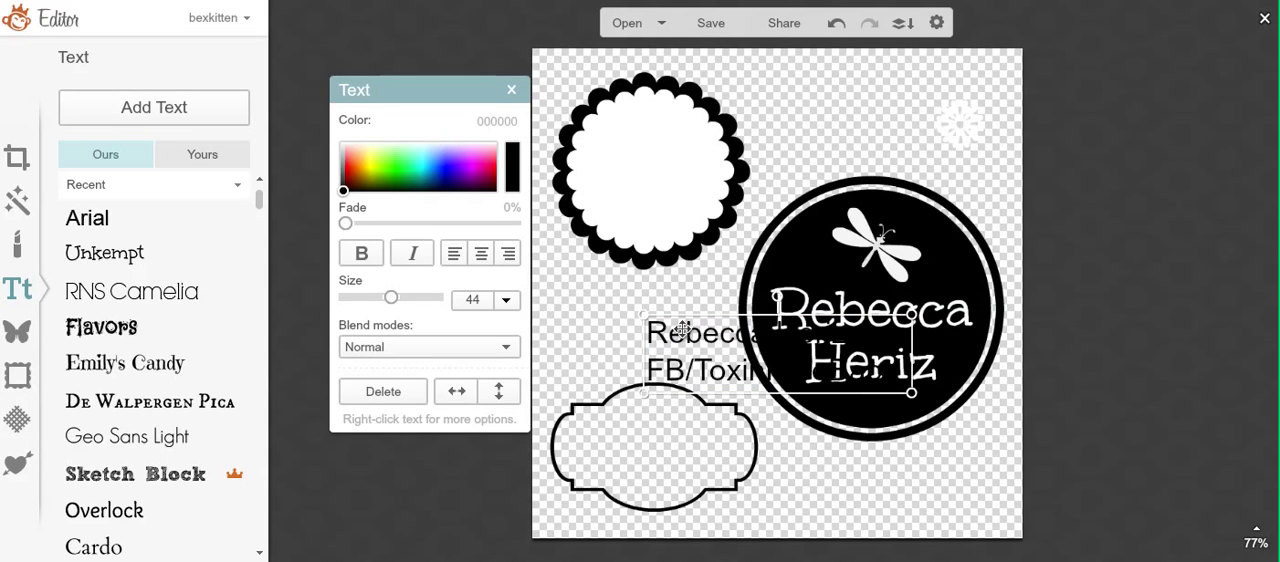
left_click(481, 258)
Step: Set only the full-name line of the two-line text to size 55
left_click(666, 336)
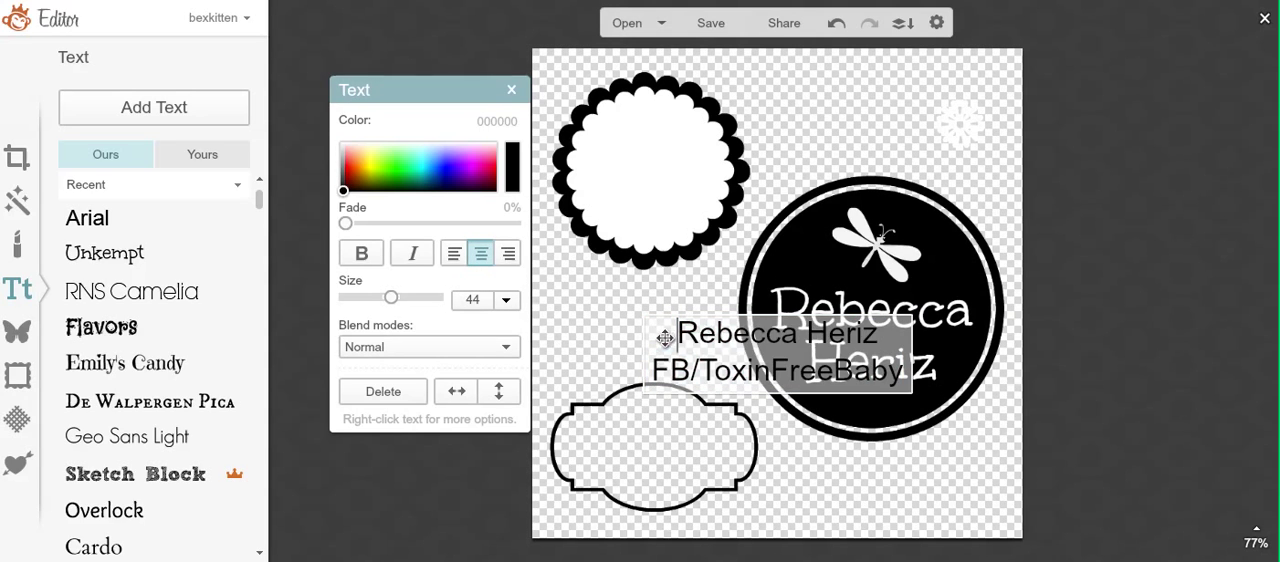
left_click_drag(674, 338, 884, 334)
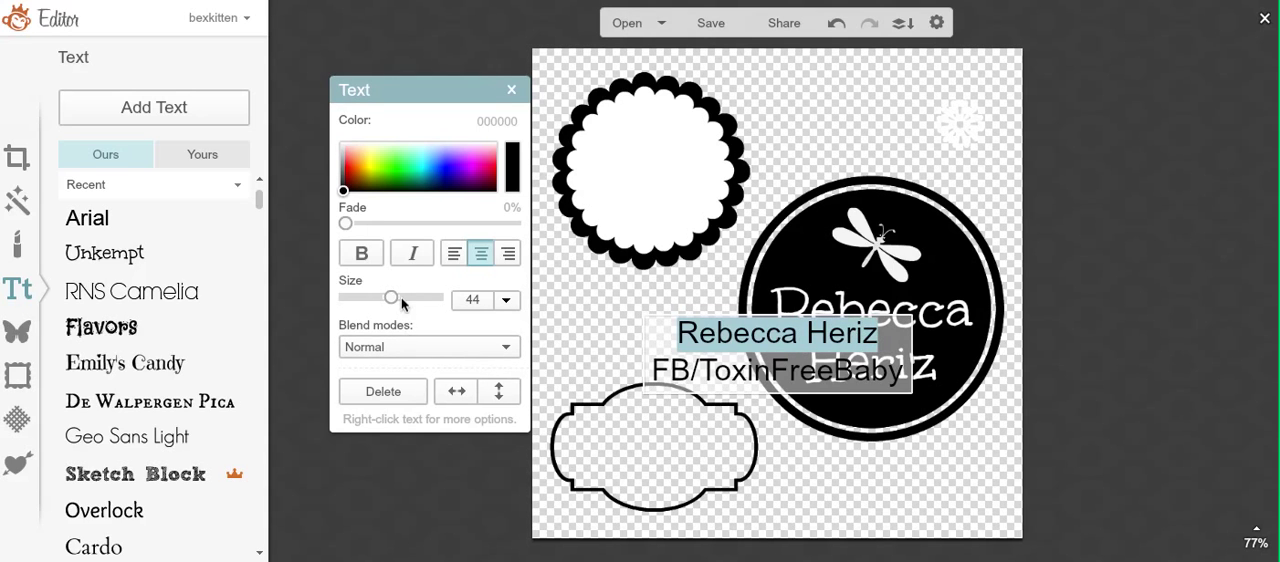
left_click_drag(391, 298, 397, 300)
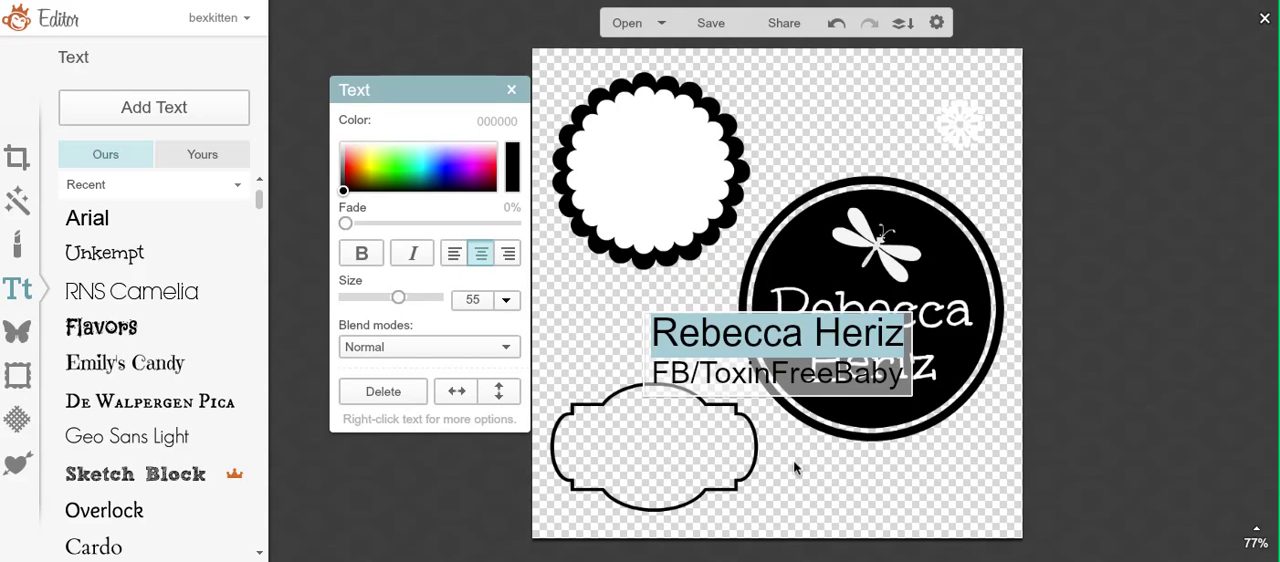
Step: Set the two-line text in De Walpergen Pica, reduce its size, and center it inside the outlined label frame
left_click_drag(742, 360, 662, 452)
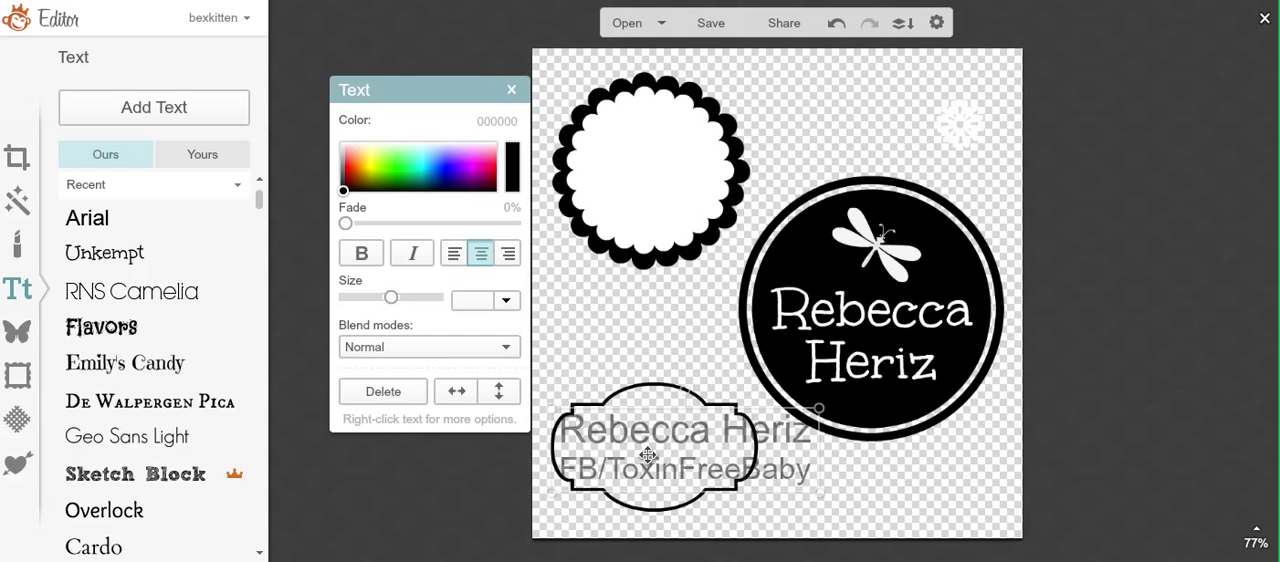
left_click(166, 408)
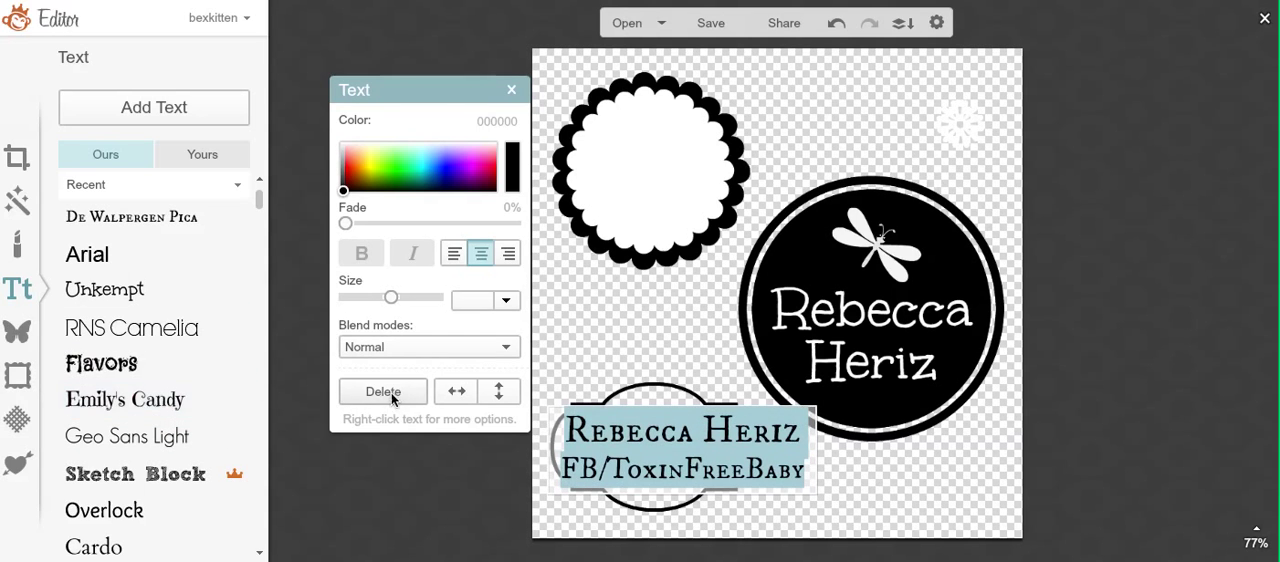
left_click_drag(386, 305, 383, 306)
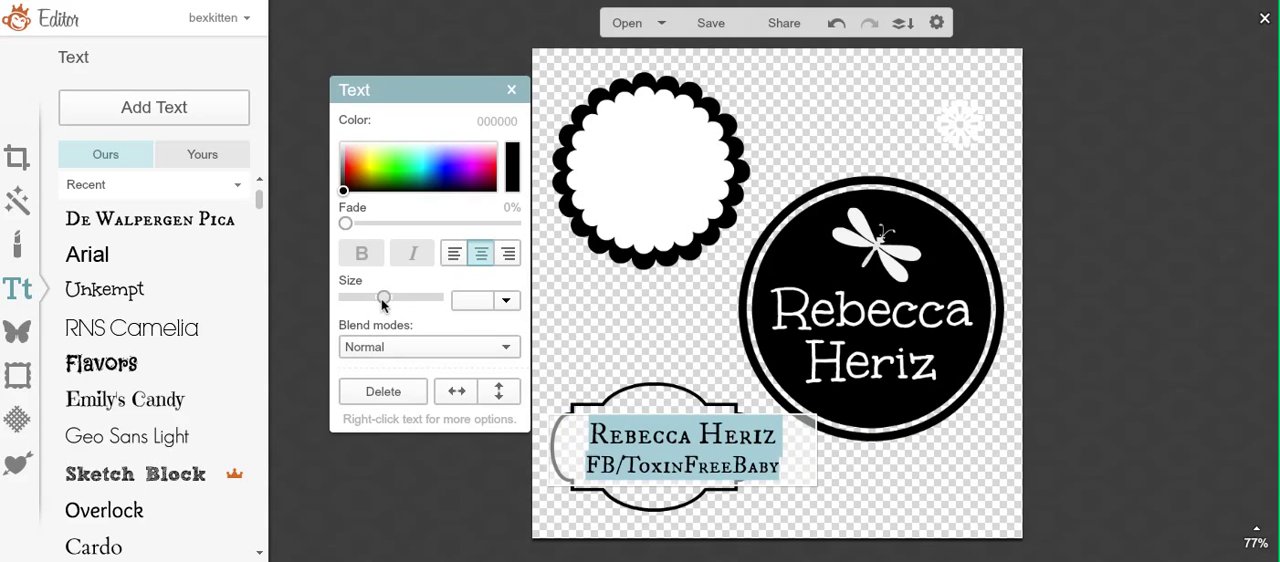
left_click(729, 438)
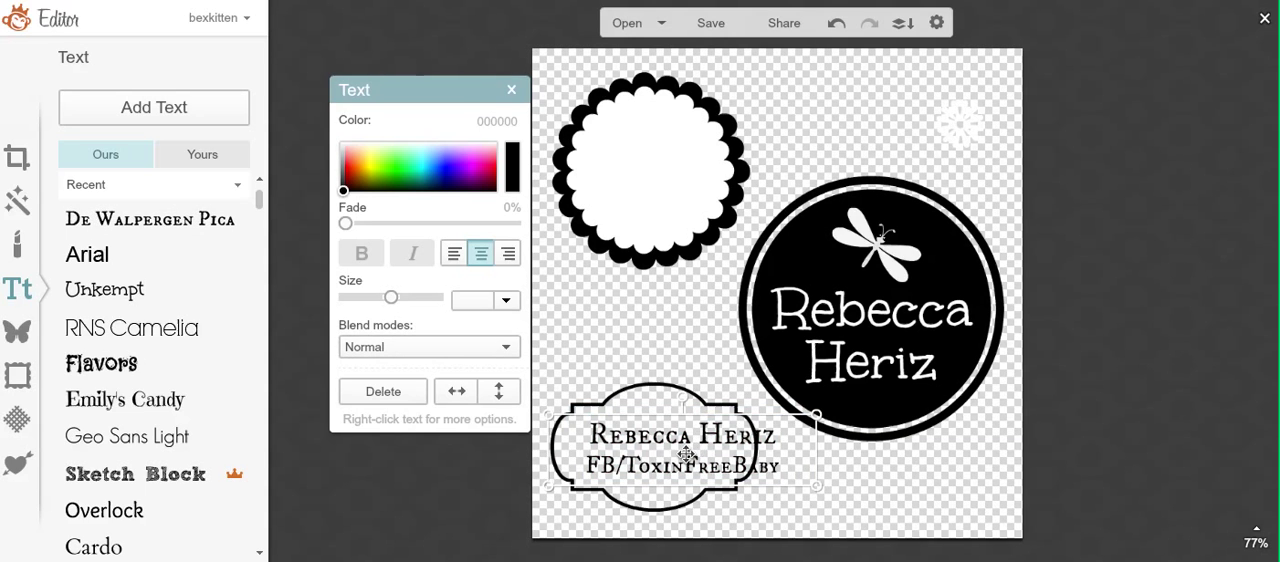
left_click_drag(686, 454, 661, 455)
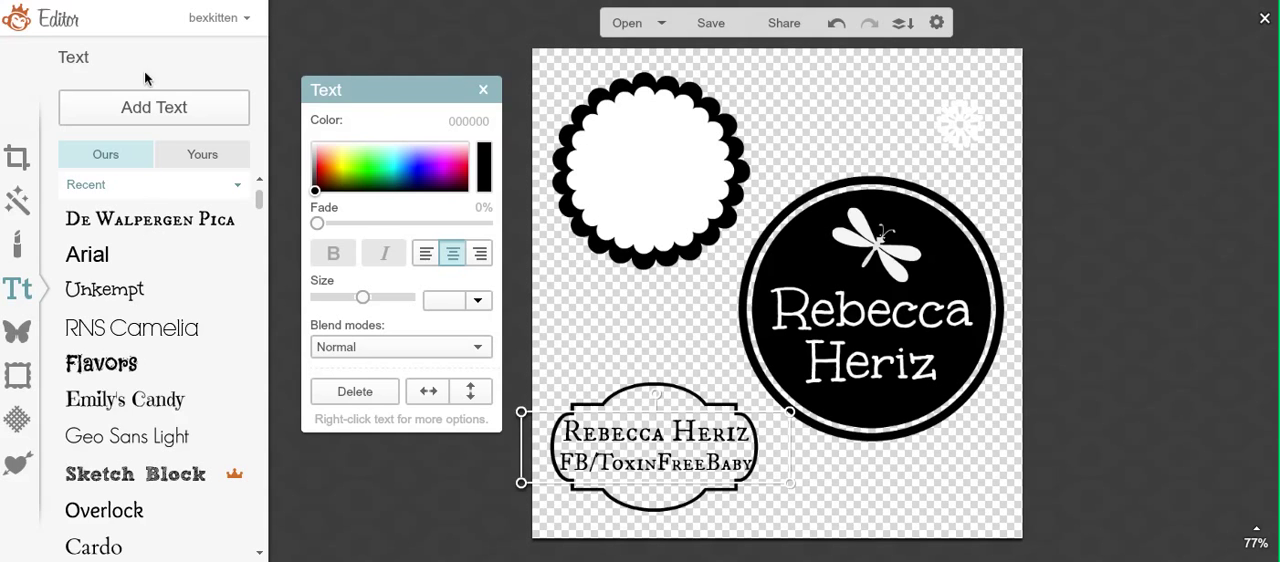
Step: Add center-aligned text on the white scalloped circle with the first name and surname on separate lines
left_click(152, 100)
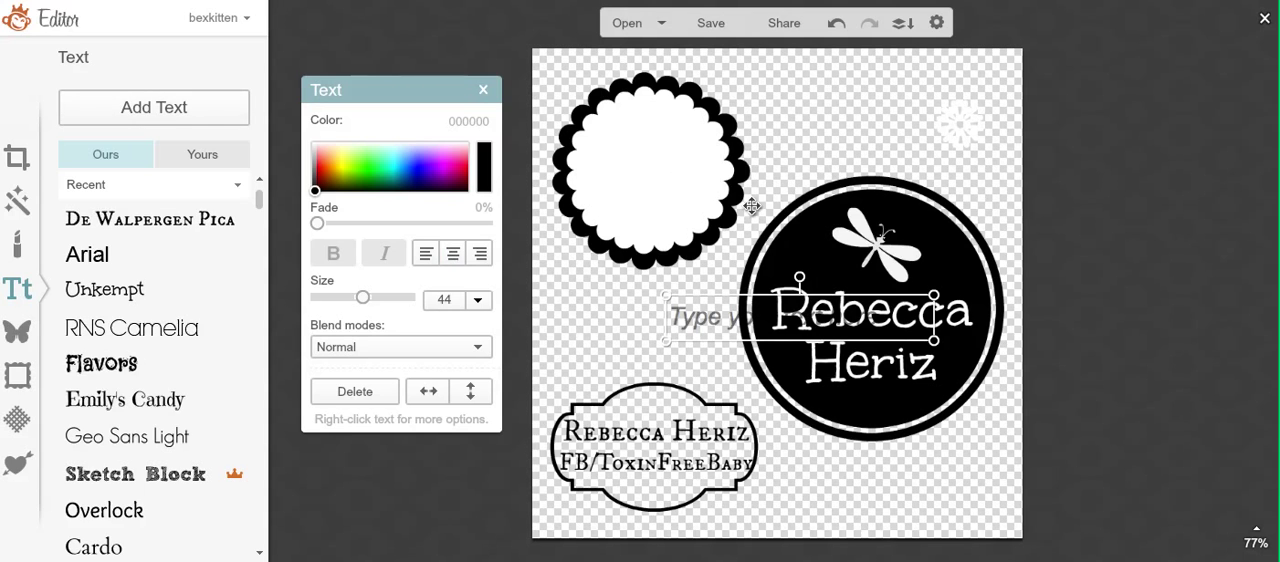
left_click_drag(781, 307, 654, 181)
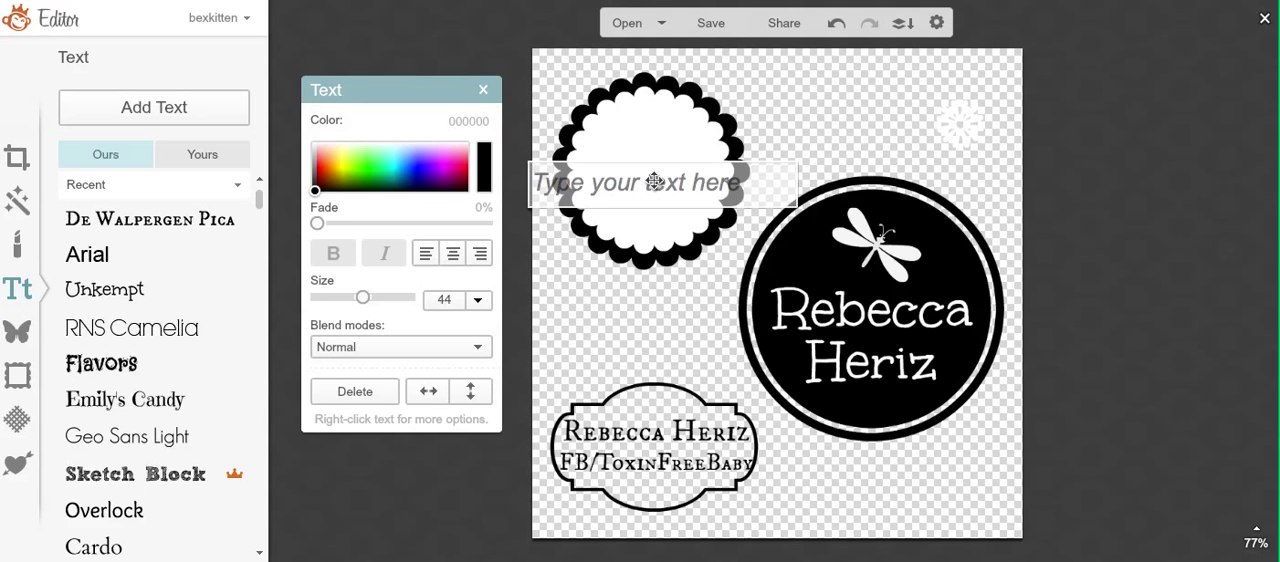
type("Rebecc")
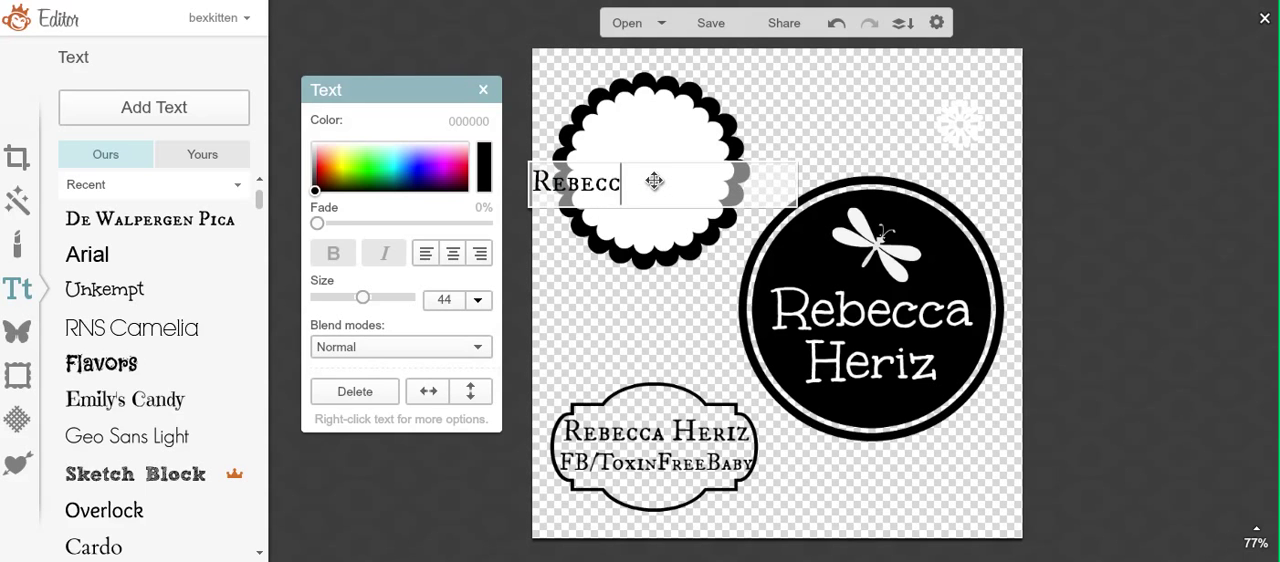
type("a")
key("Return")
type("Heriz")
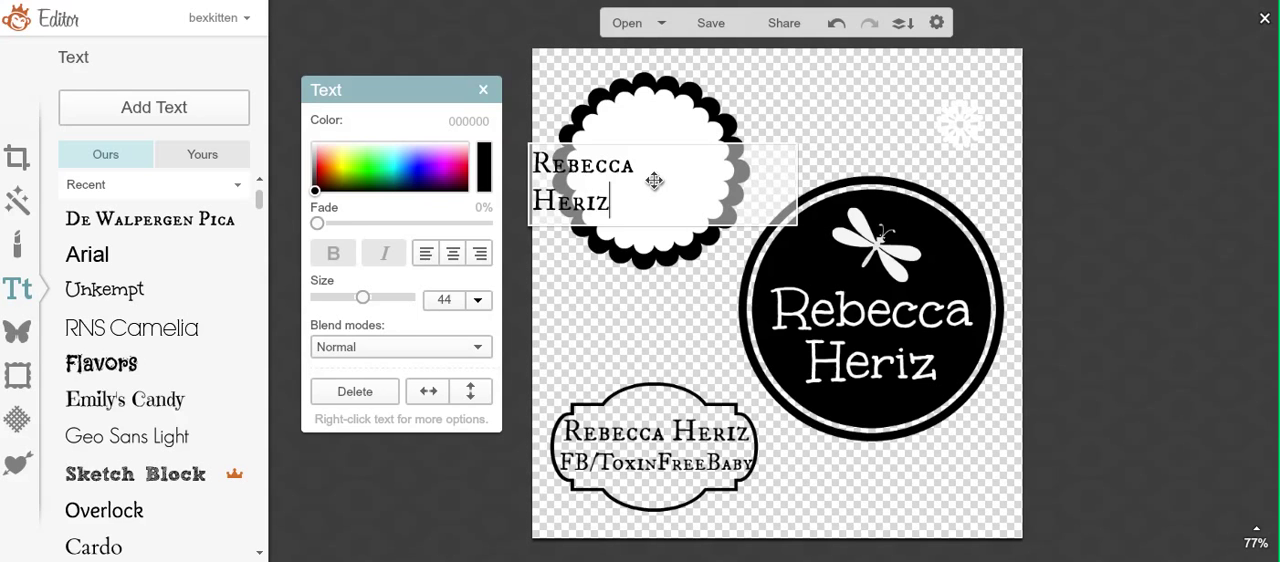
left_click(452, 253)
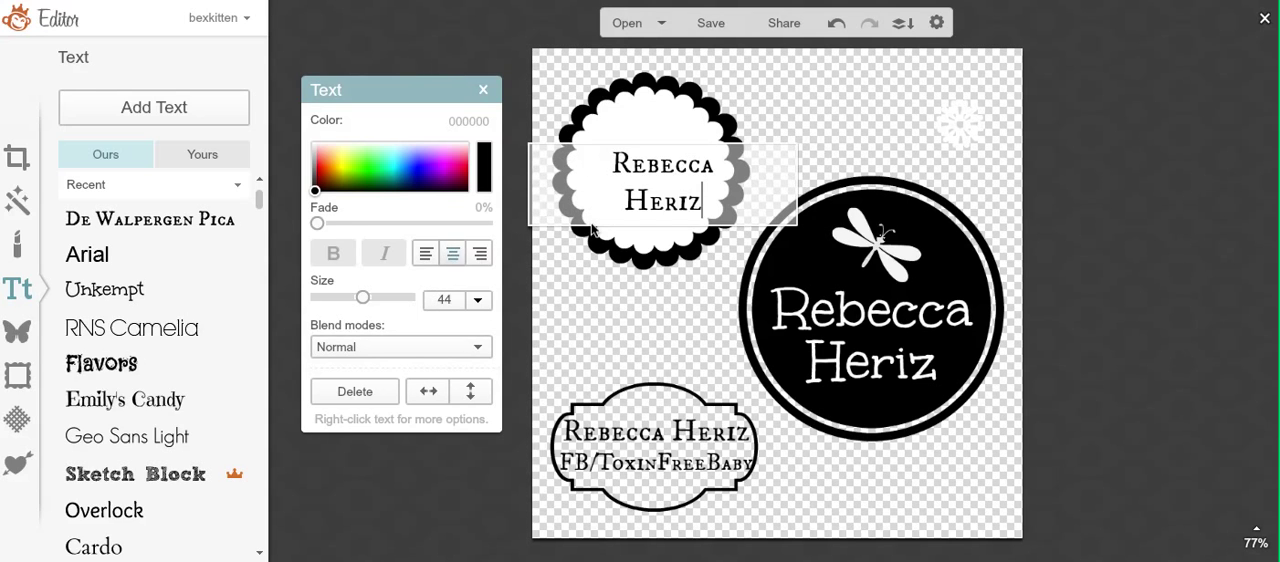
left_click(180, 400)
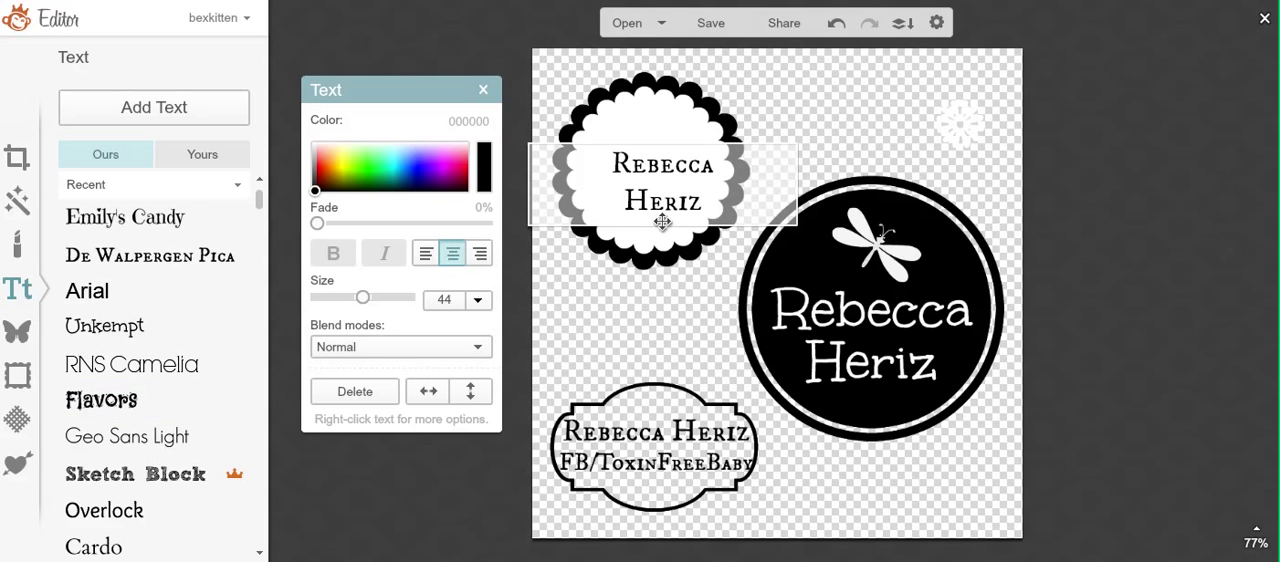
left_click_drag(706, 202, 563, 167)
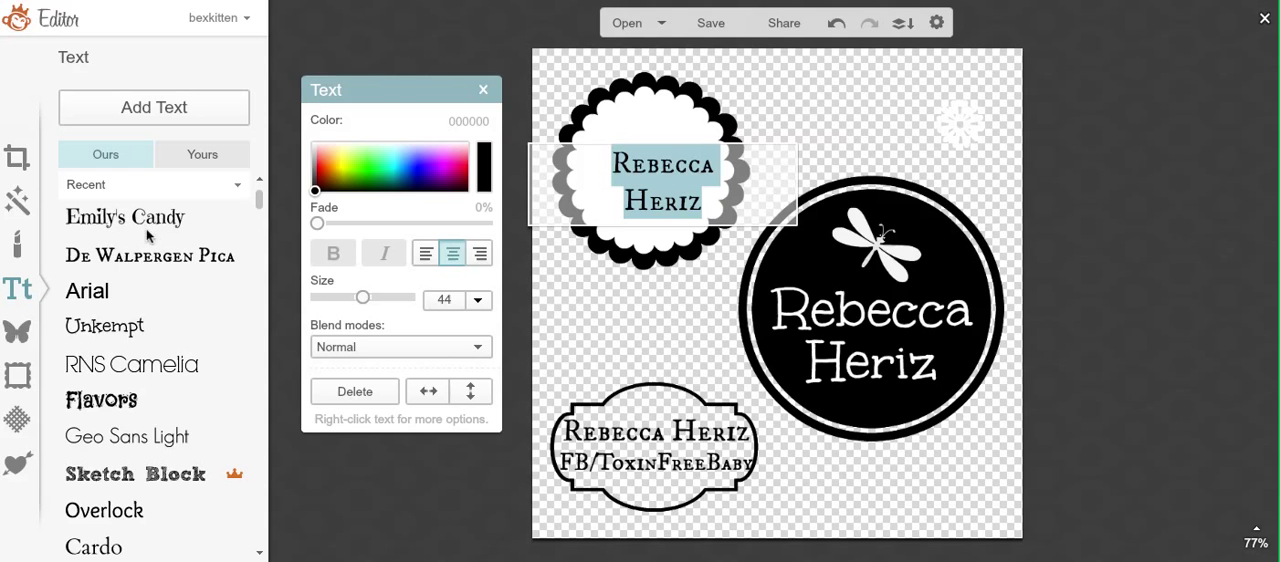
left_click(167, 258)
Step: Set the scalloped circle's two-line name in a curly font with a heart-dotted i, enlarge it to size 53 and center it
left_click(586, 171)
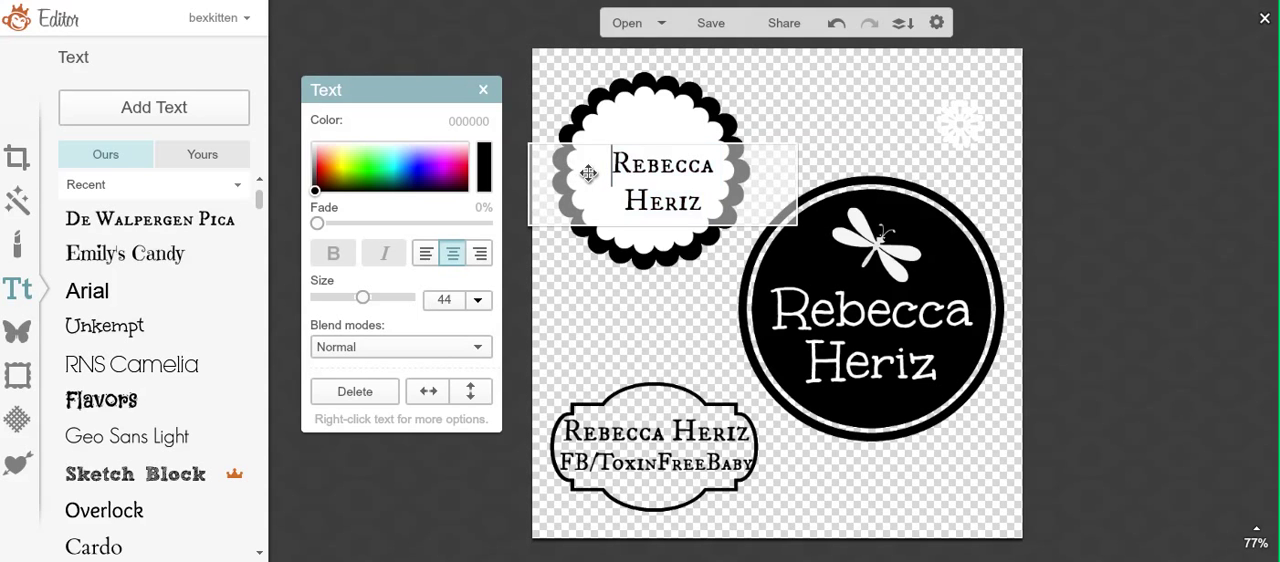
left_click_drag(620, 172, 728, 218)
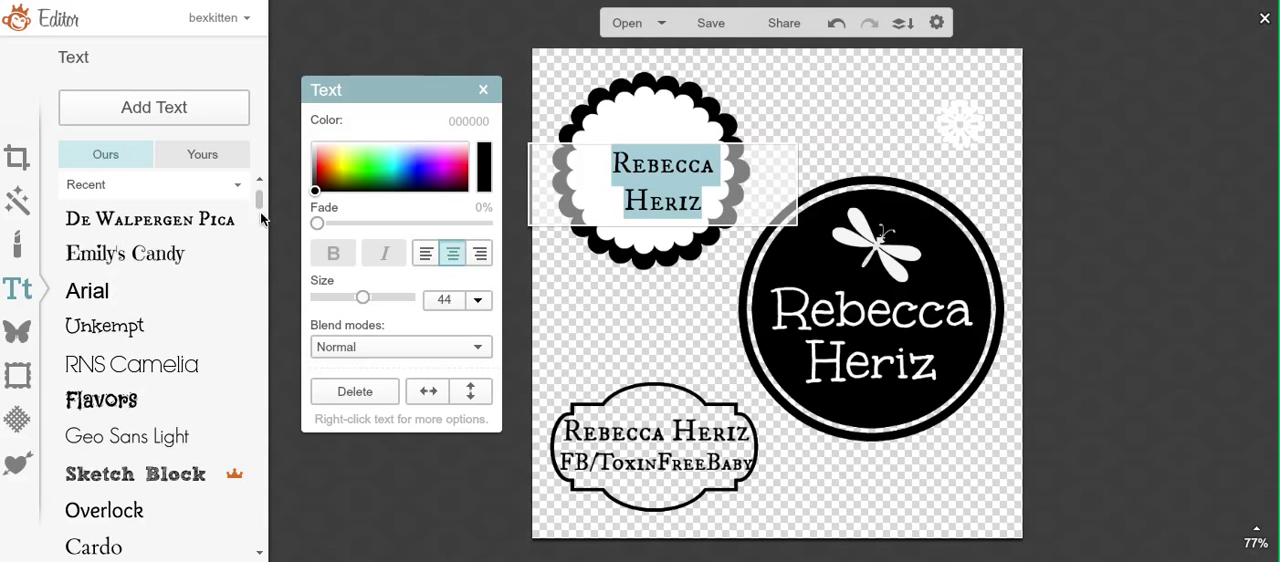
scroll(243, 370, "down", 5)
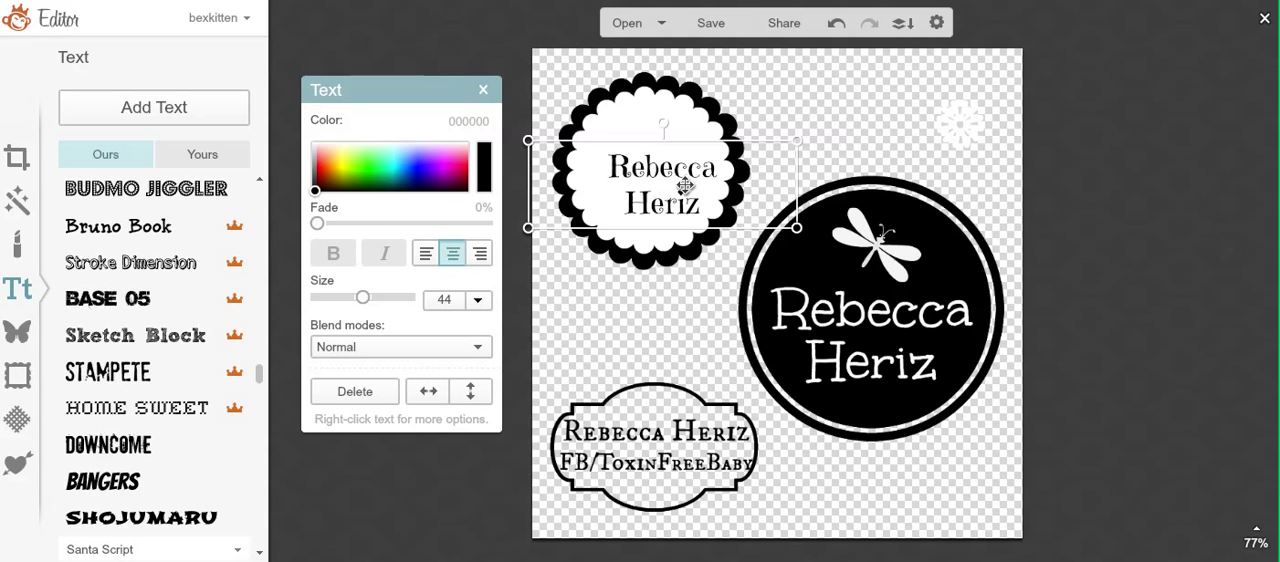
left_click_drag(686, 186, 670, 172)
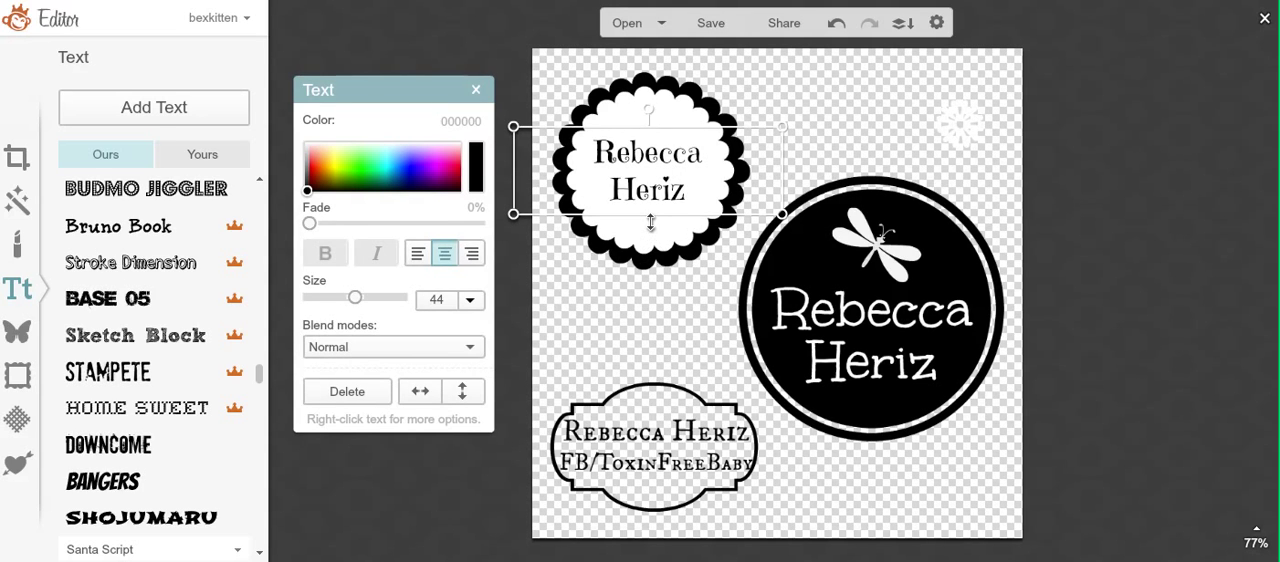
left_click_drag(650, 222, 650, 234)
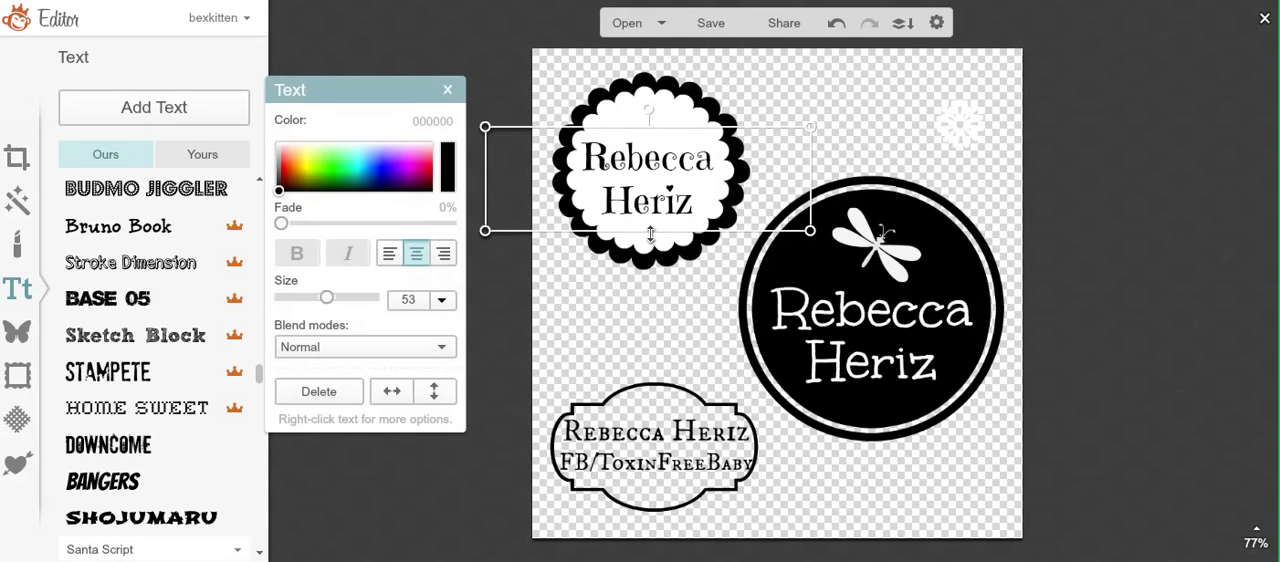
left_click_drag(656, 186, 659, 187)
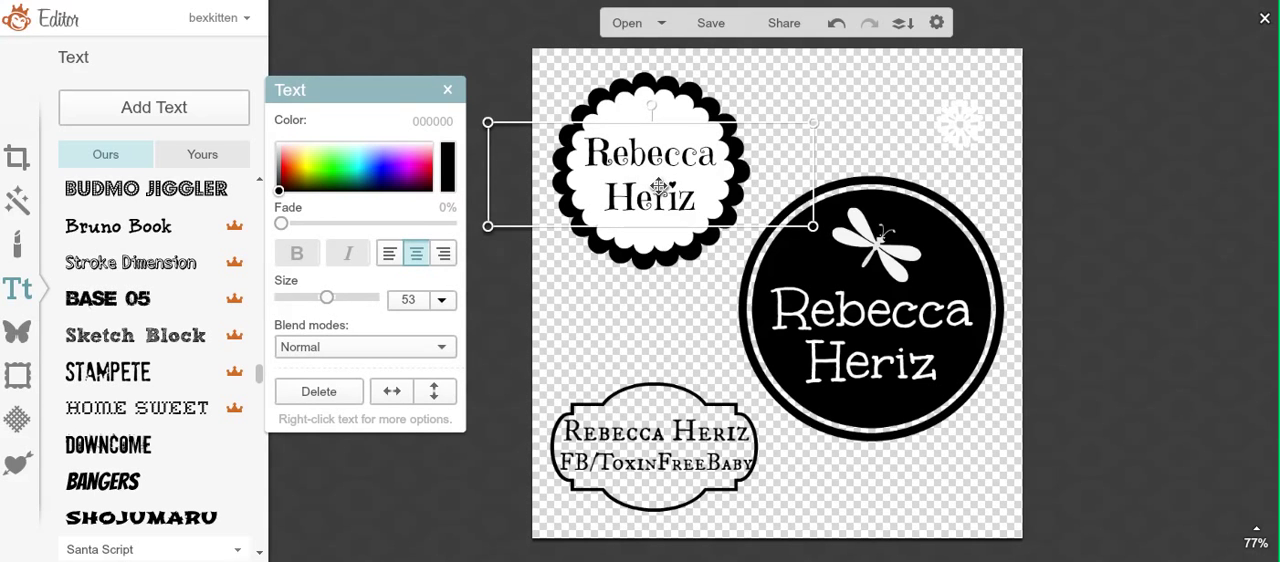
left_click(652, 313)
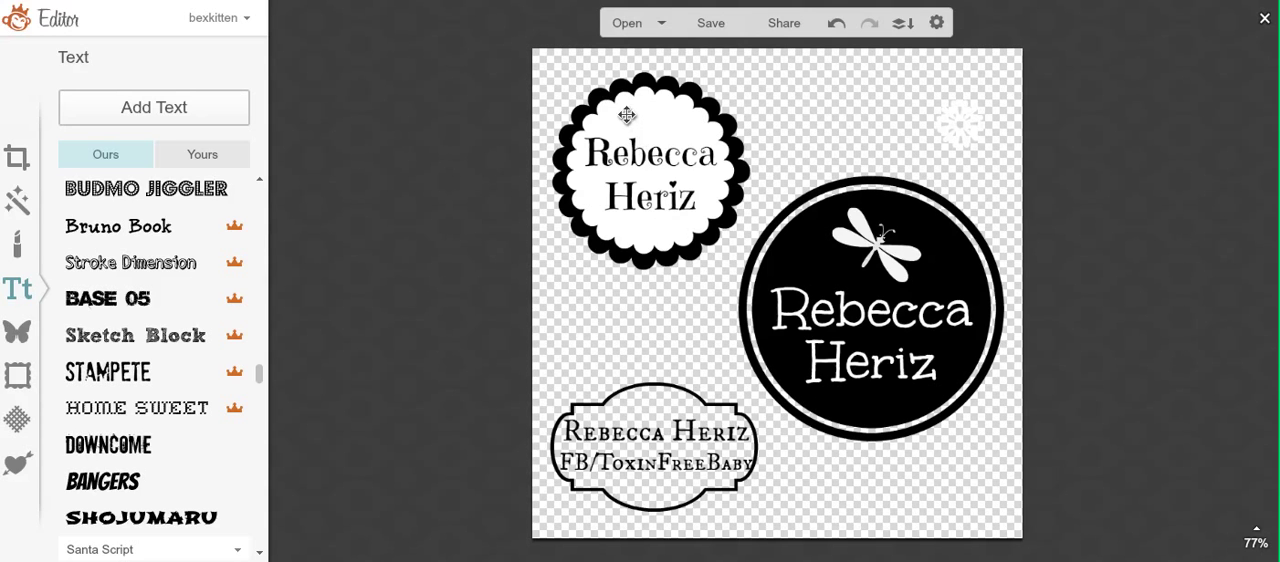
Step: Try the Overlay blend mode on the white first-name text on the black circle
left_click(843, 313)
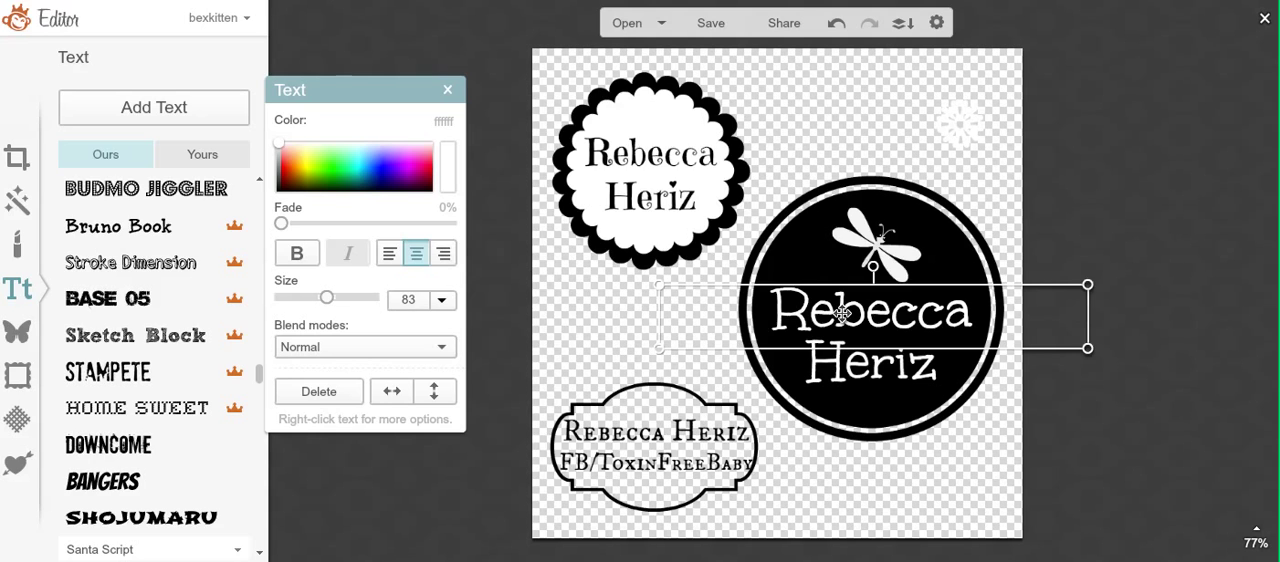
double_click(843, 313)
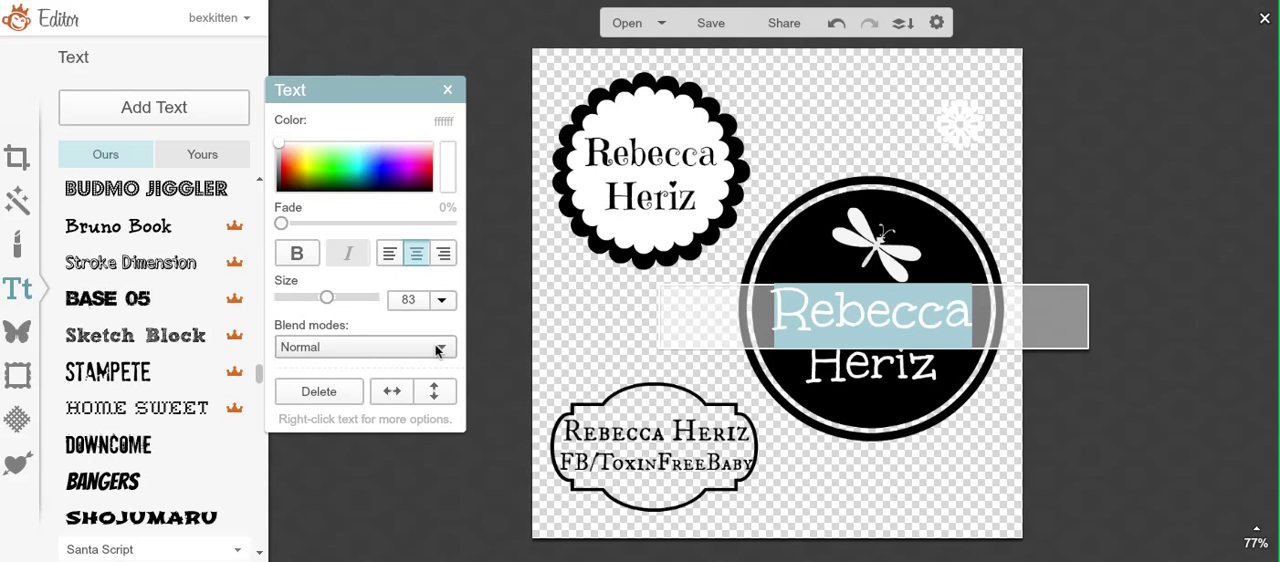
left_click(437, 349)
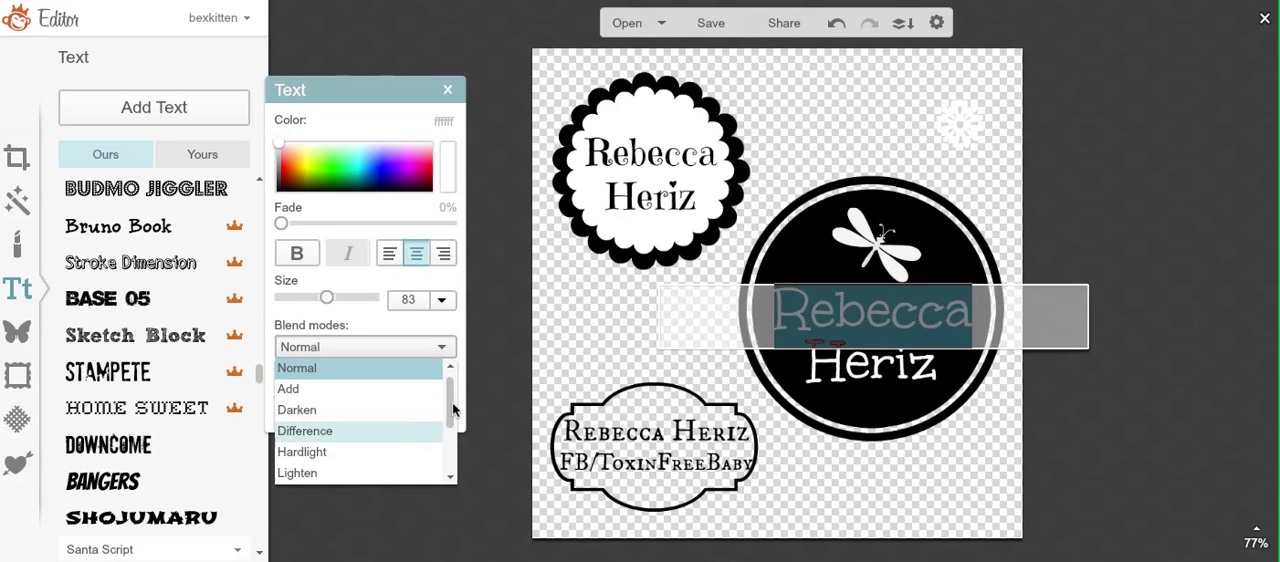
left_click_drag(451, 402, 452, 448)
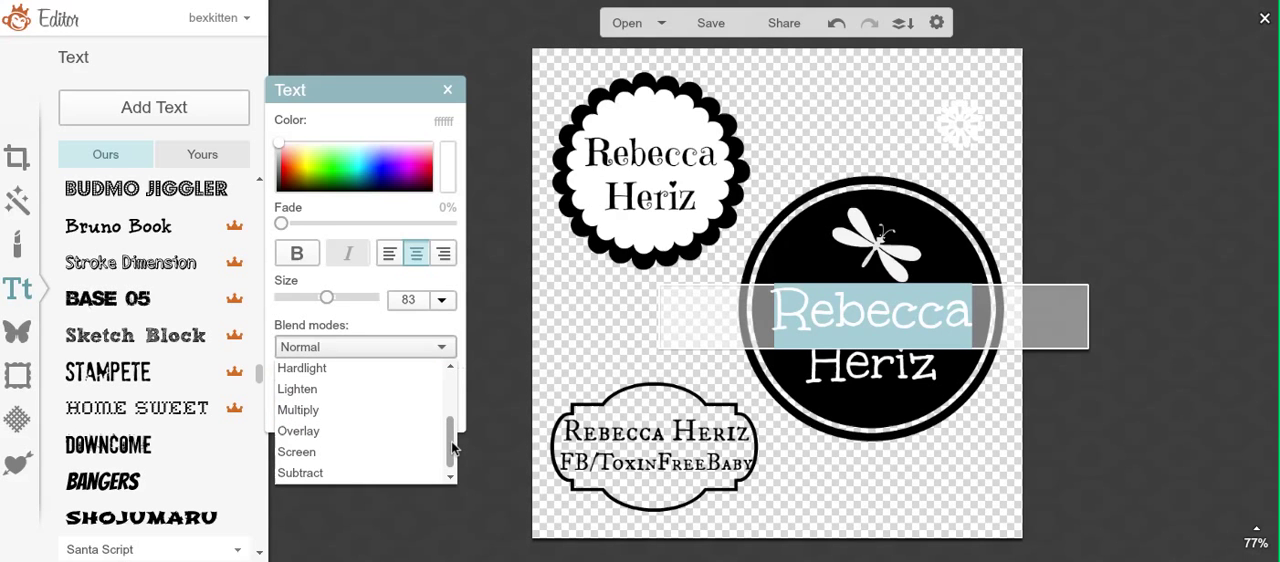
left_click(396, 430)
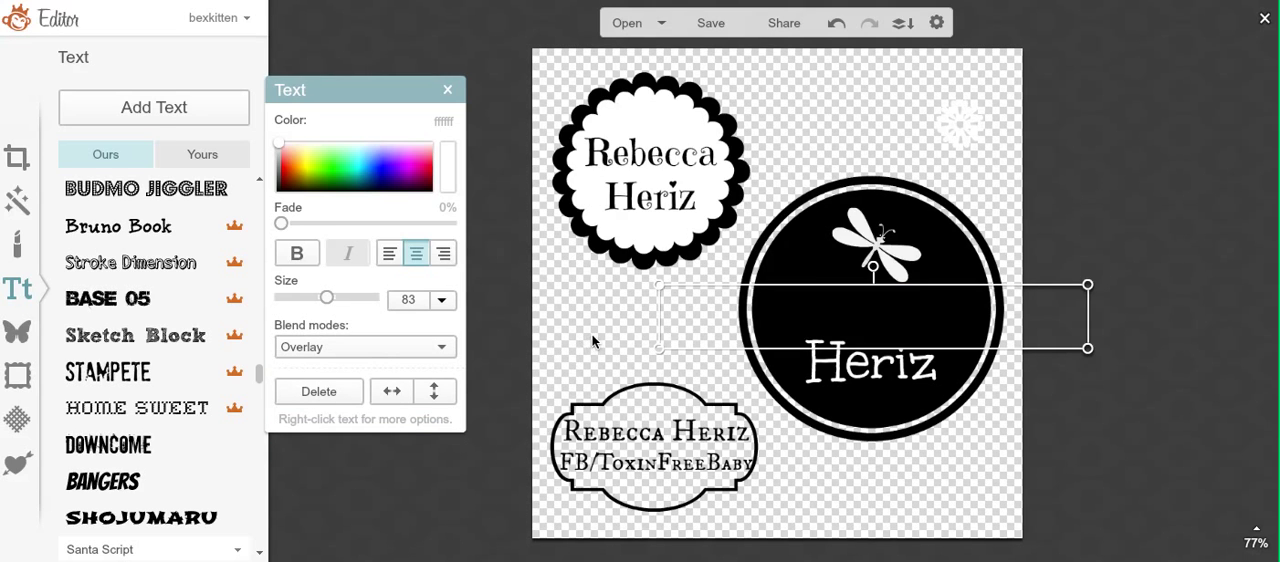
Step: Try black 040404 on the first-name text over the black circle, and set its color to off-white fafafa
double_click(878, 314)
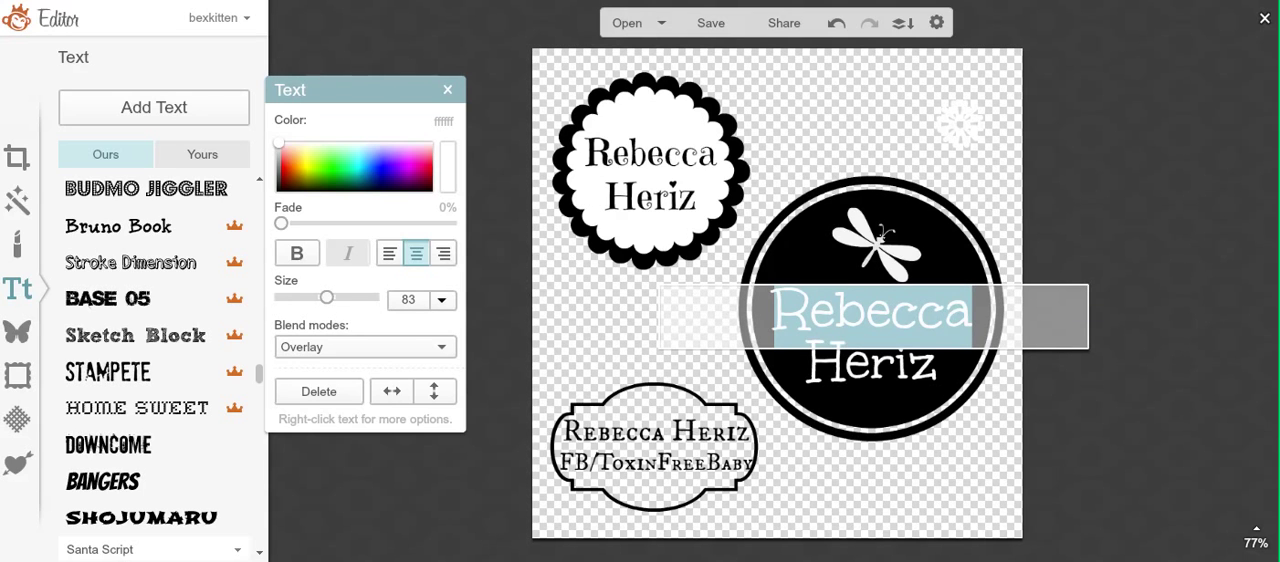
left_click_drag(283, 163, 275, 220)
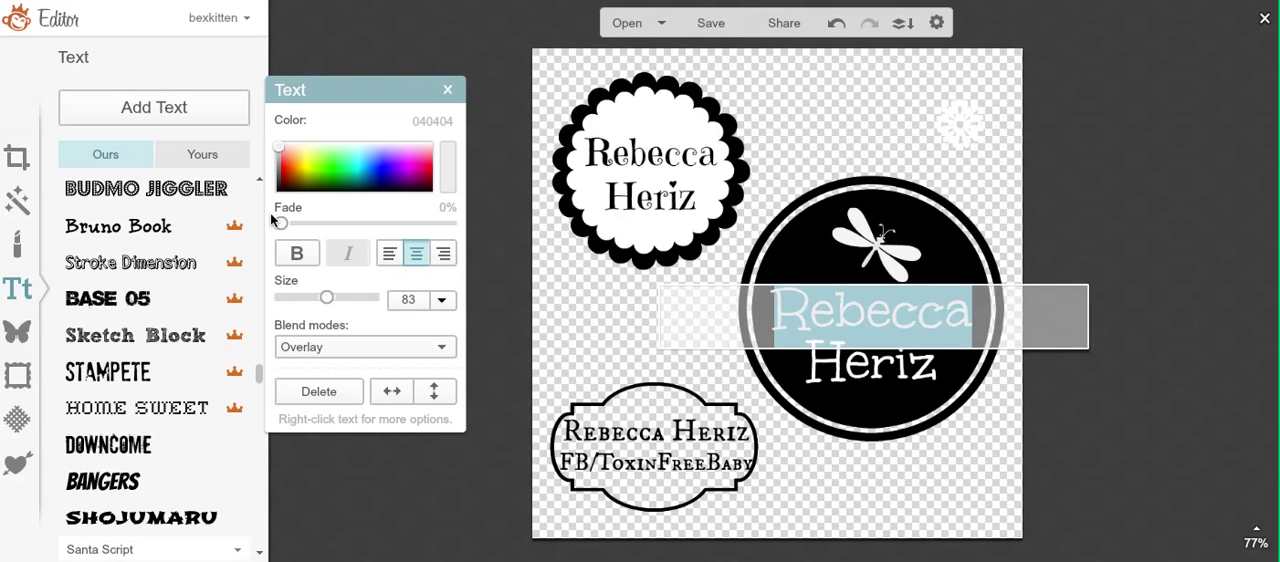
left_click(590, 288)
double_click(891, 337)
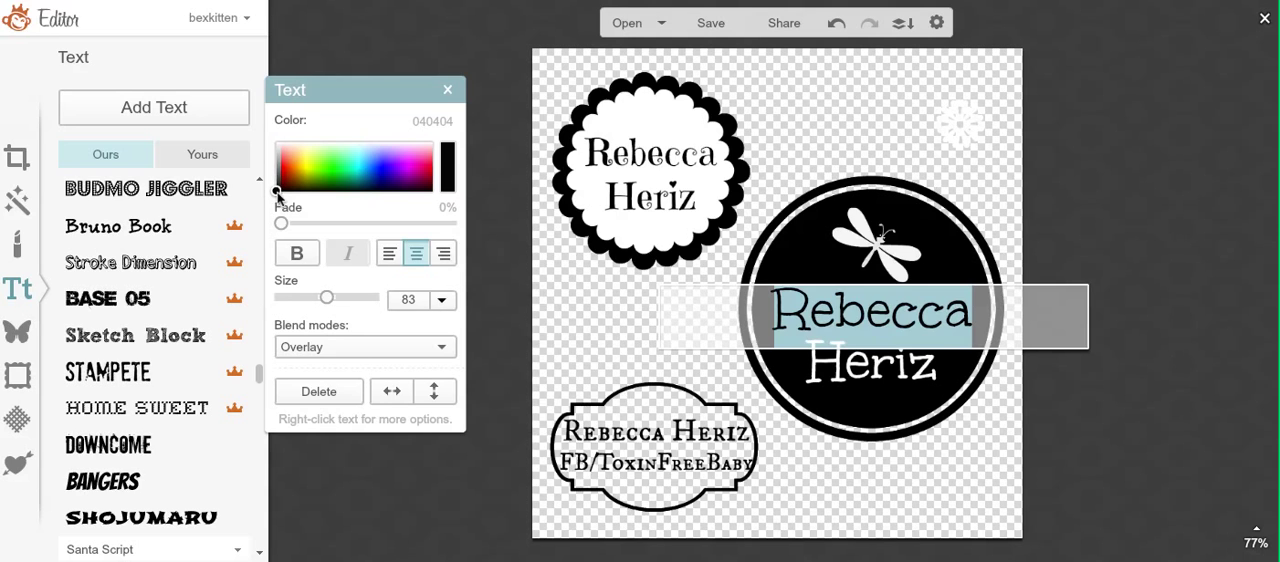
left_click_drag(284, 157, 272, 142)
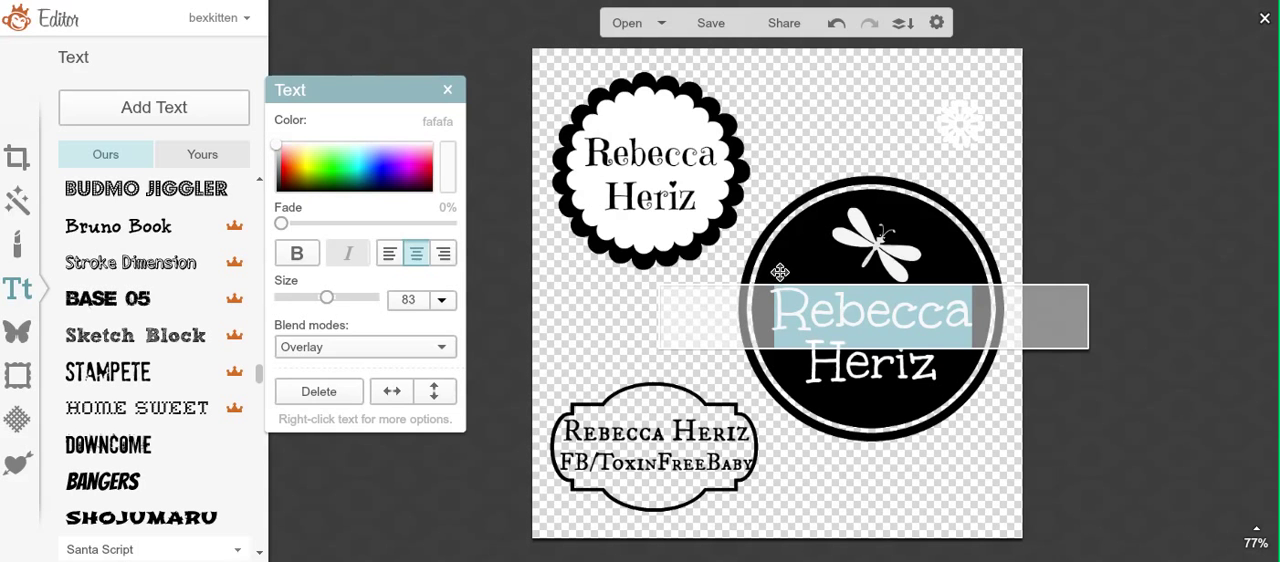
left_click(816, 245)
key("Delete")
left_click(818, 248)
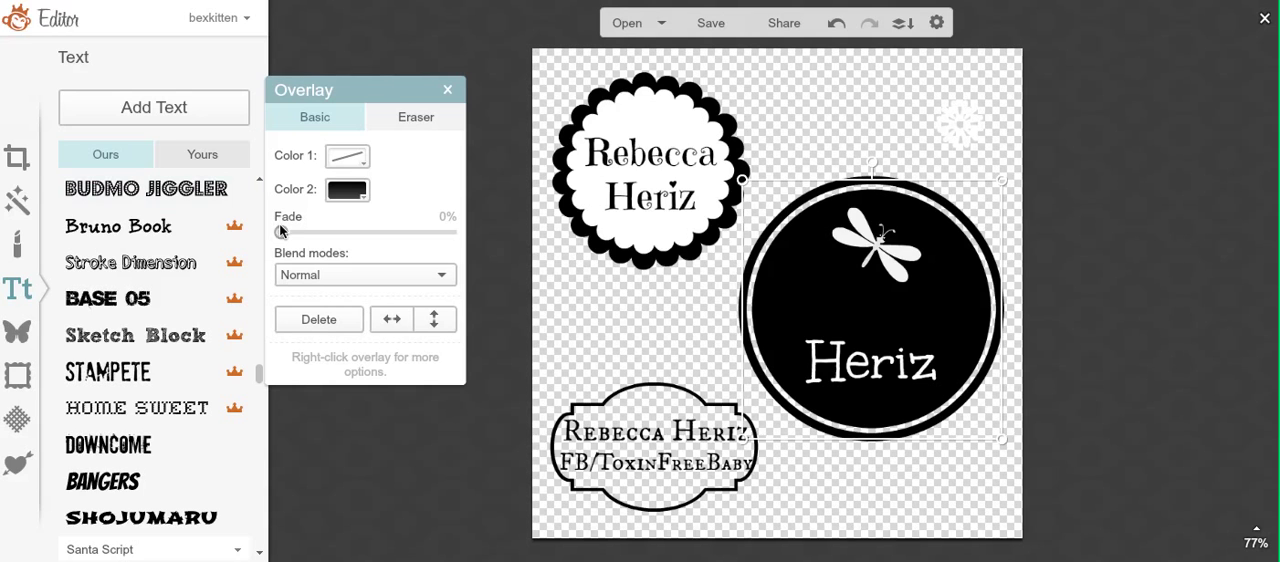
mouse_move(281, 231)
left_mouse_down()
mouse_move(405, 233)
mouse_move(265, 236)
left_mouse_up()
left_click(951, 466)
left_click(808, 277)
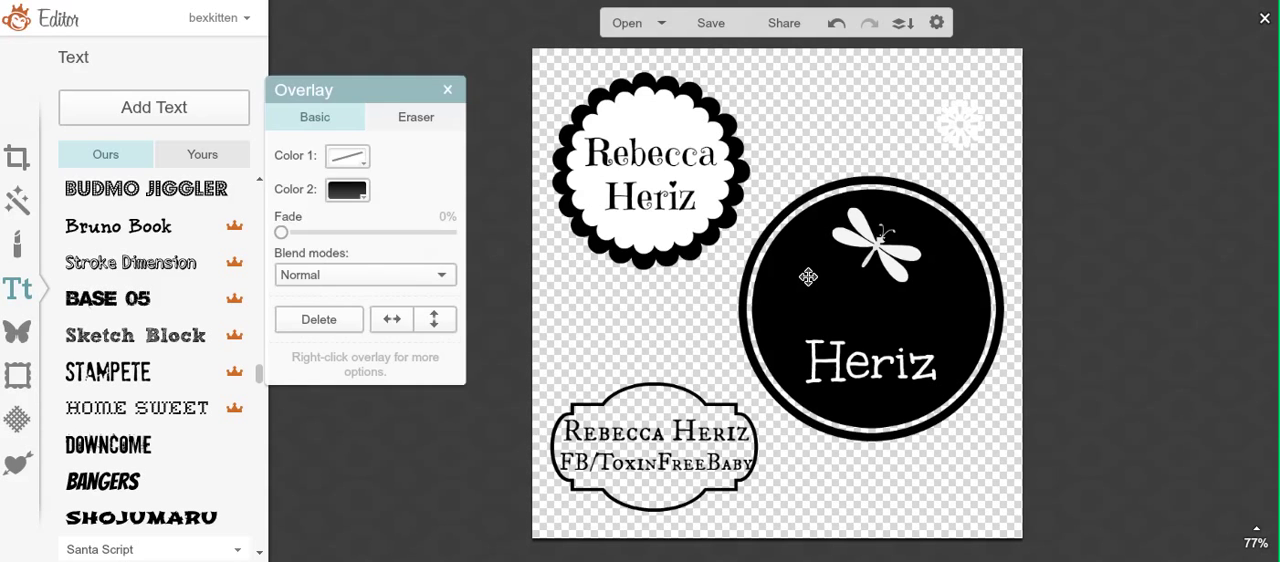
Step: Set the first-name text on the black circle back to the Normal blend mode
left_click(691, 331)
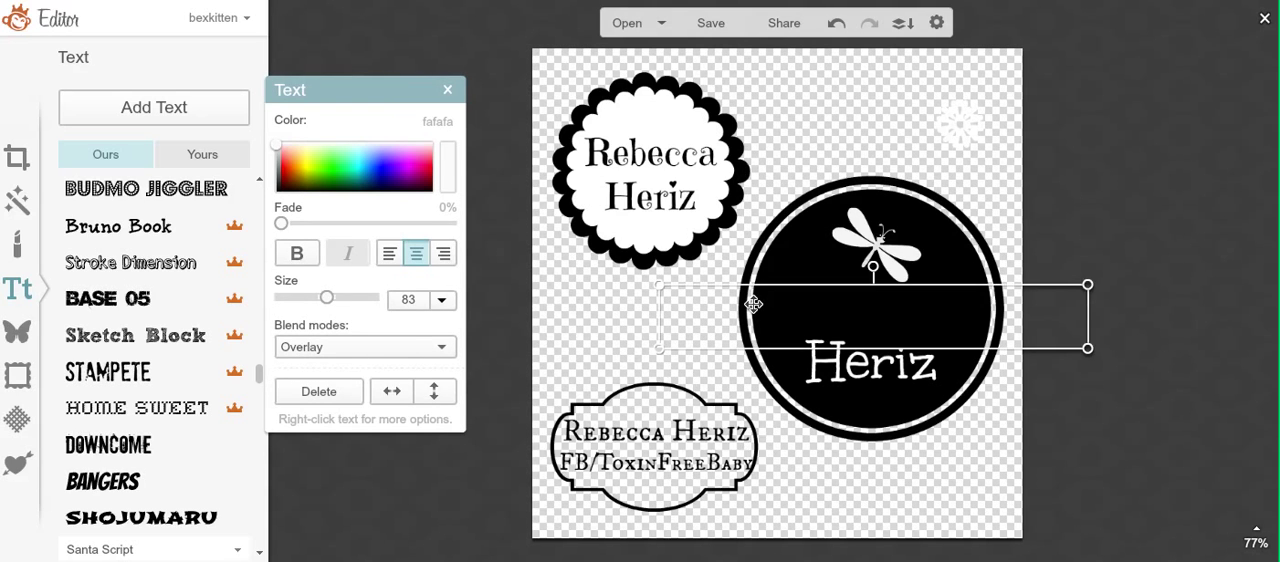
double_click(753, 305)
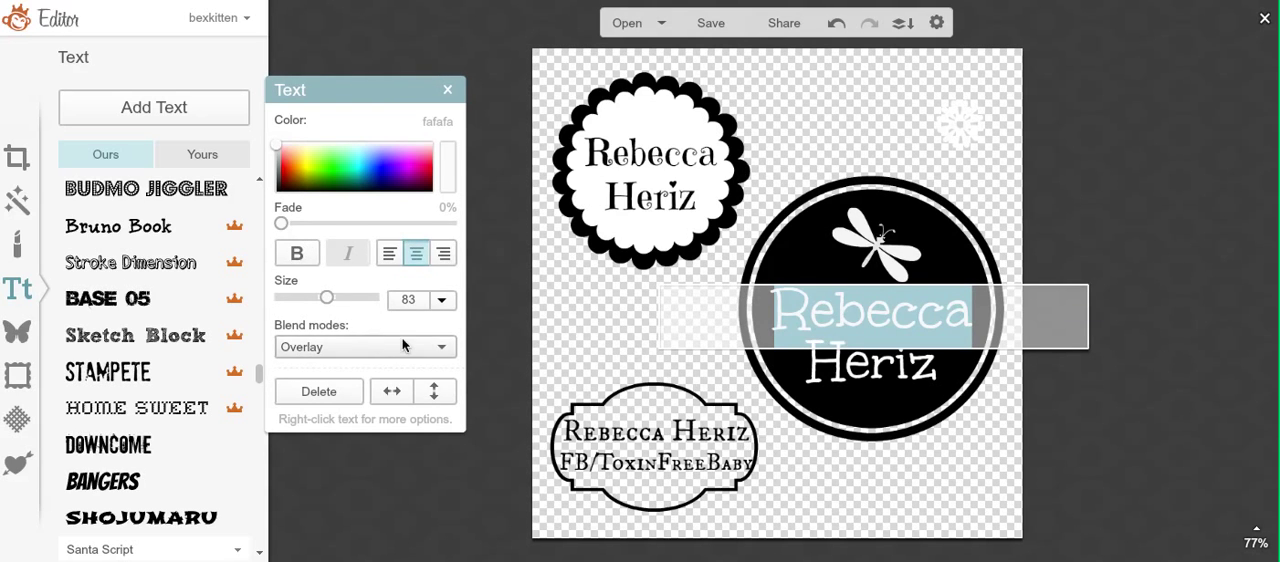
left_click(440, 348)
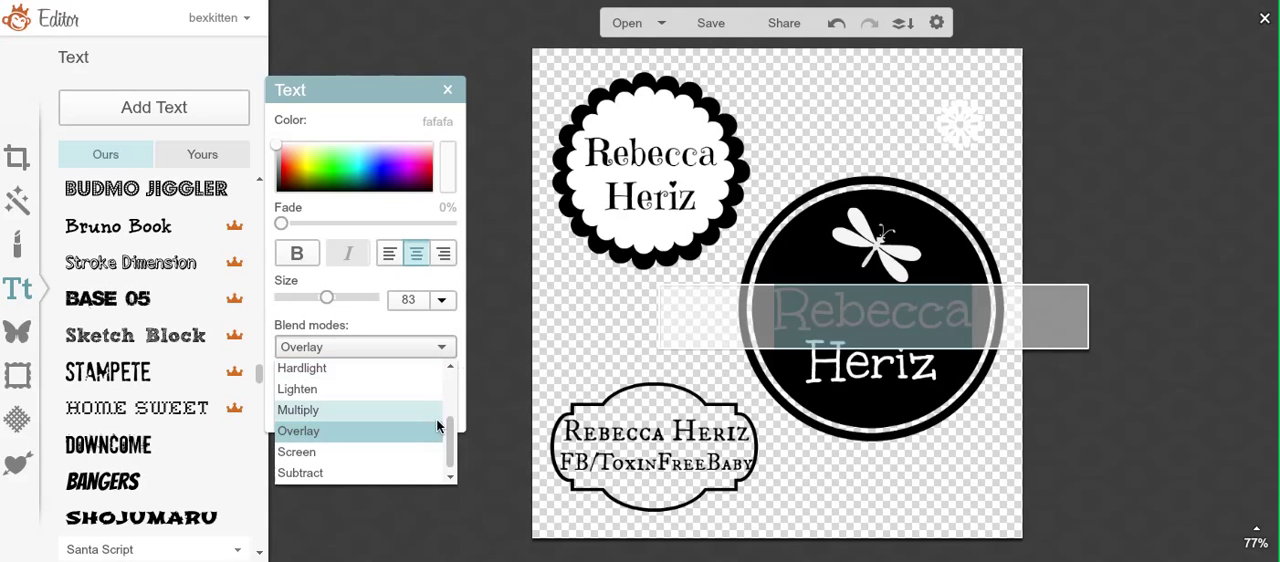
scroll(437, 427, "up", 3)
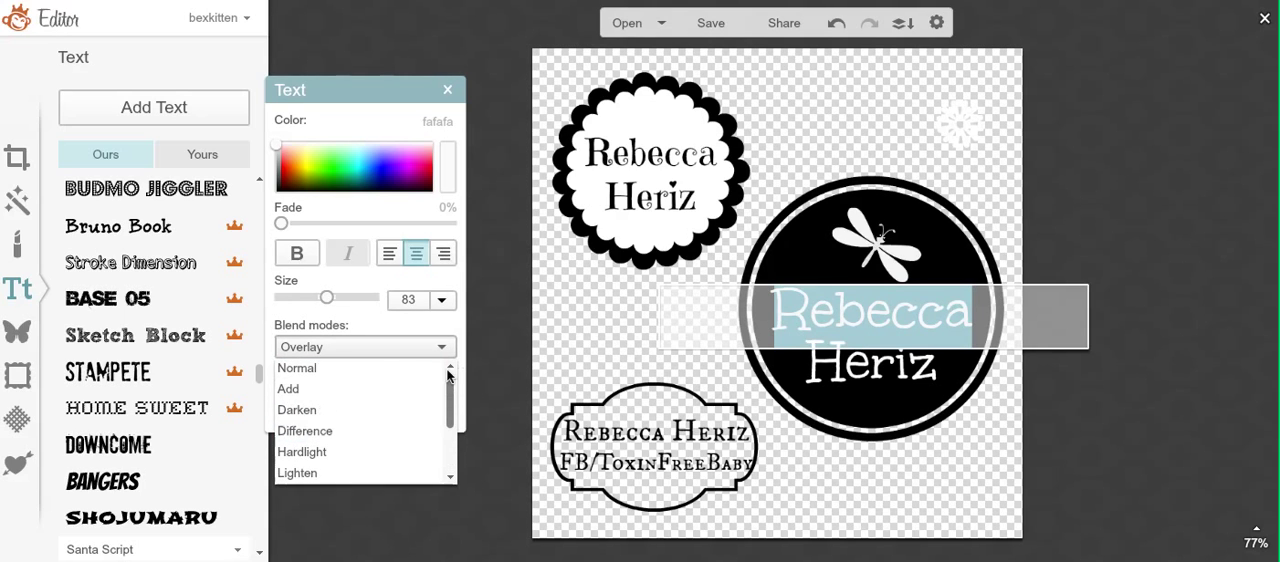
left_click(375, 370)
left_click(614, 342)
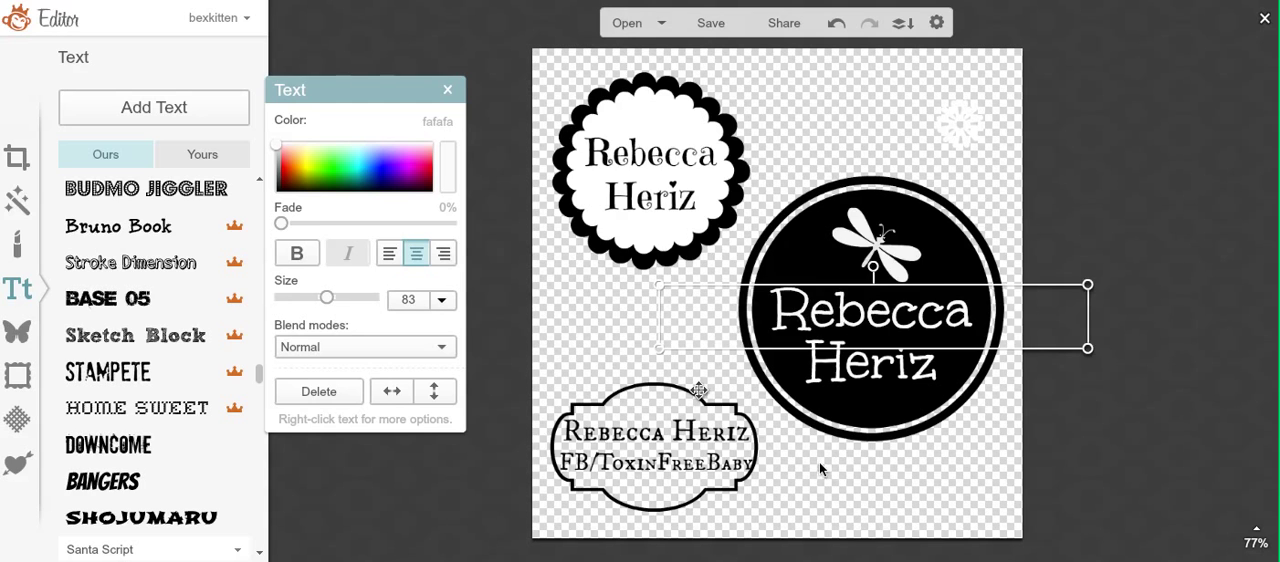
left_click(835, 495)
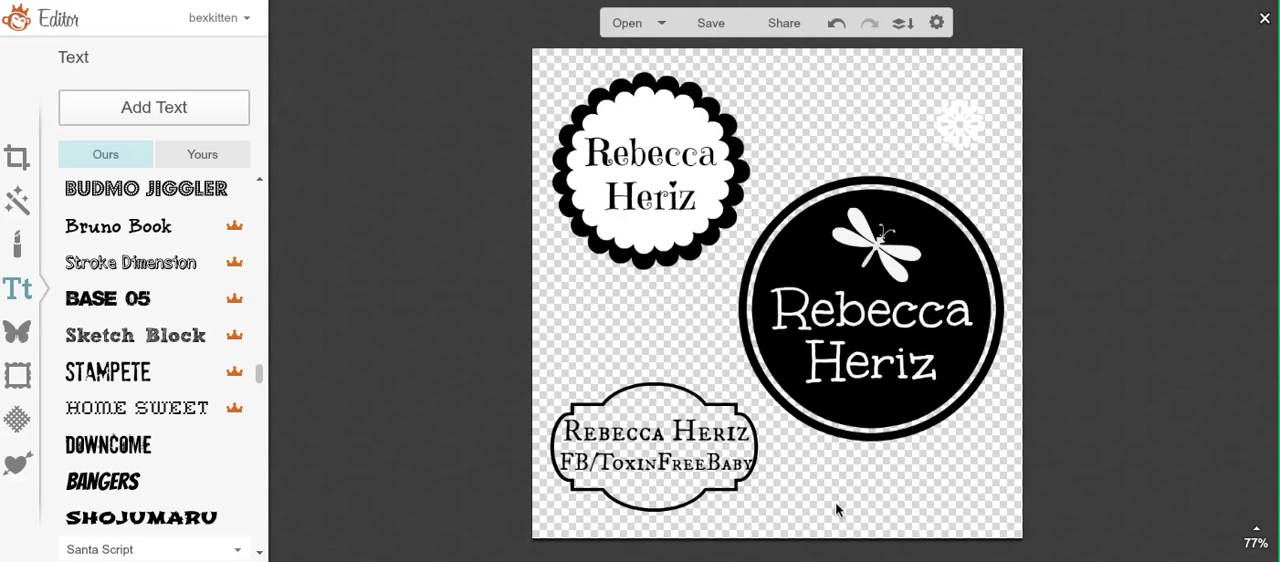
Step: Delete the small white flower overlay, the name and FB/ToxinFreeBaby text, and the outlined label frame from the canvas
left_click(954, 111)
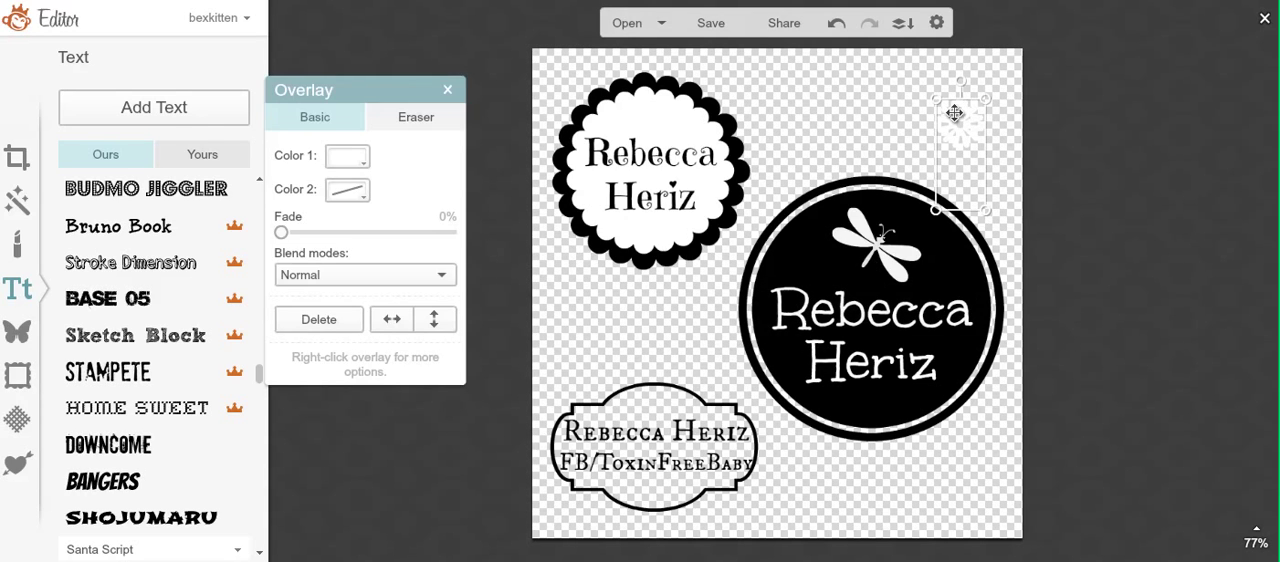
left_click(933, 358)
left_click(650, 477)
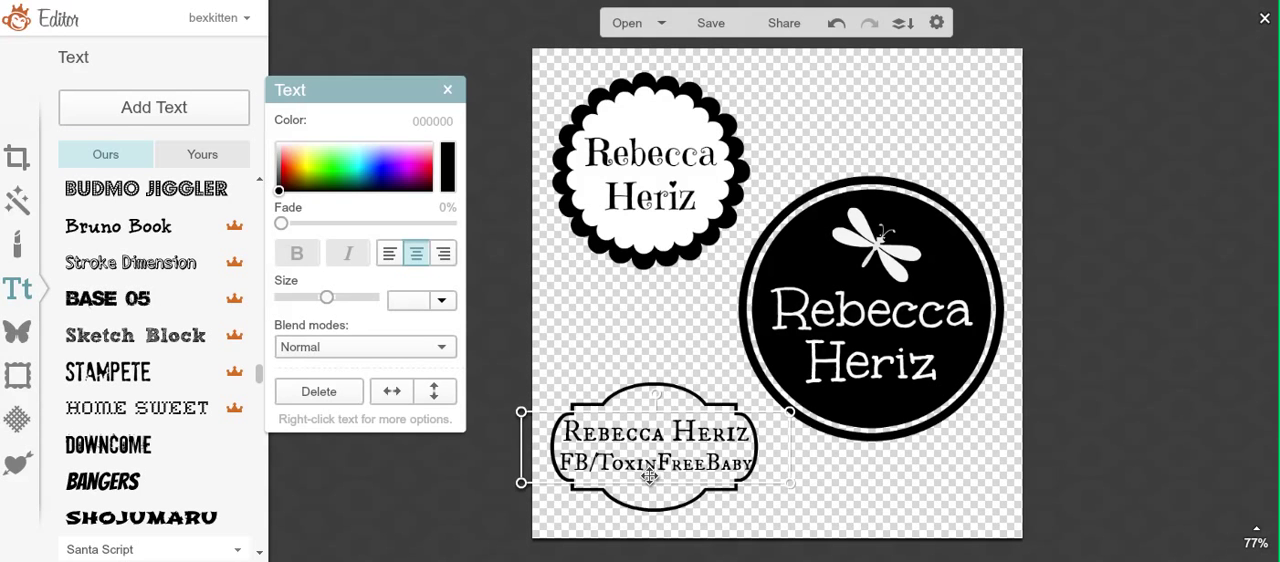
key("Delete")
left_click(650, 477)
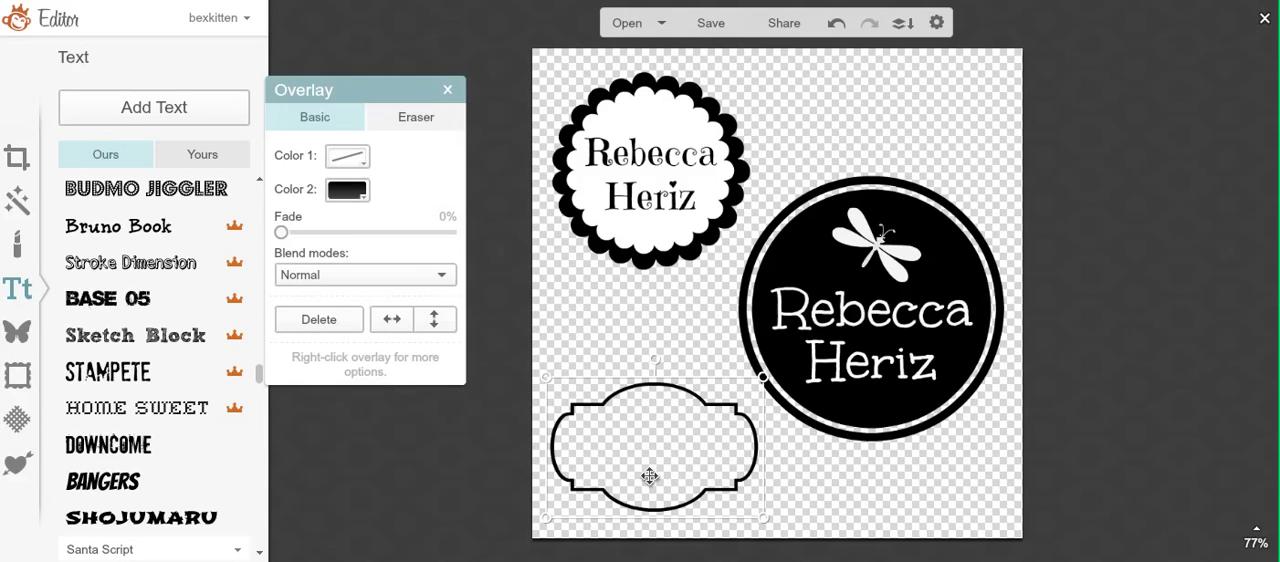
key("Delete")
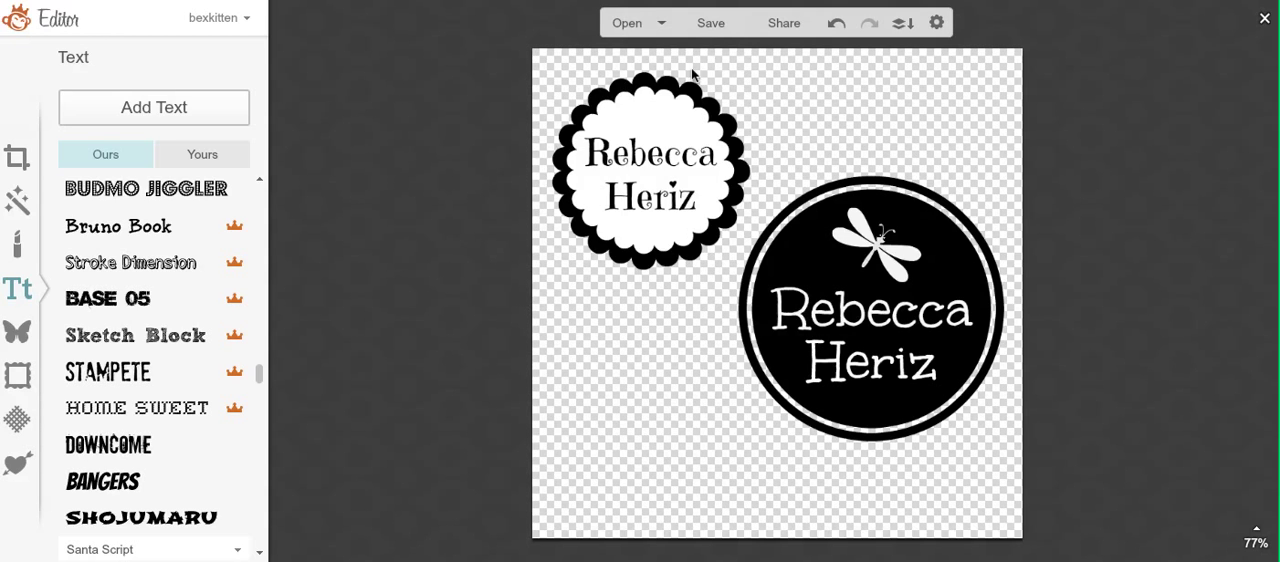
Step: Crop the canvas closely around the black circle badge to 418 x 410 pixels, without fixed proportions
left_click(15, 160)
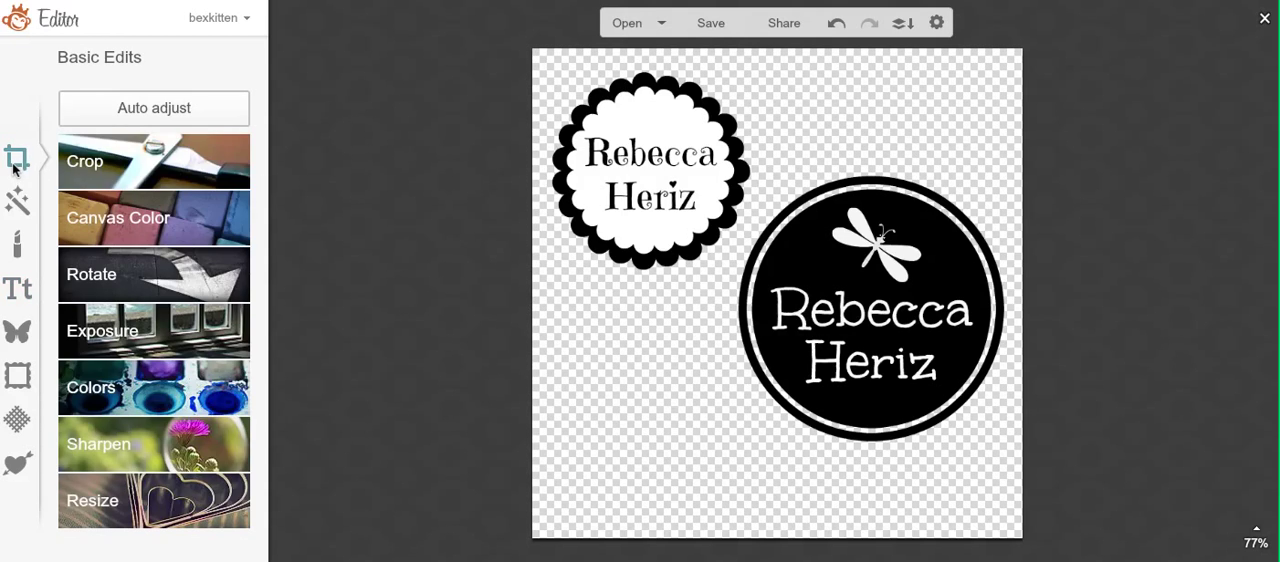
left_click(77, 160)
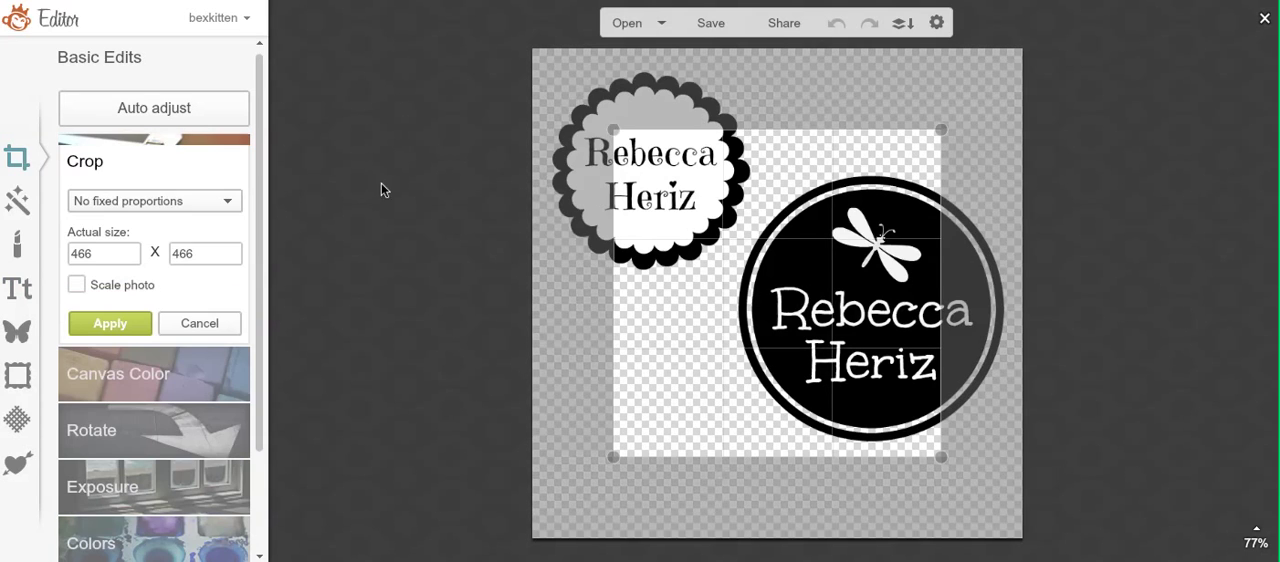
left_click_drag(677, 289, 760, 330)
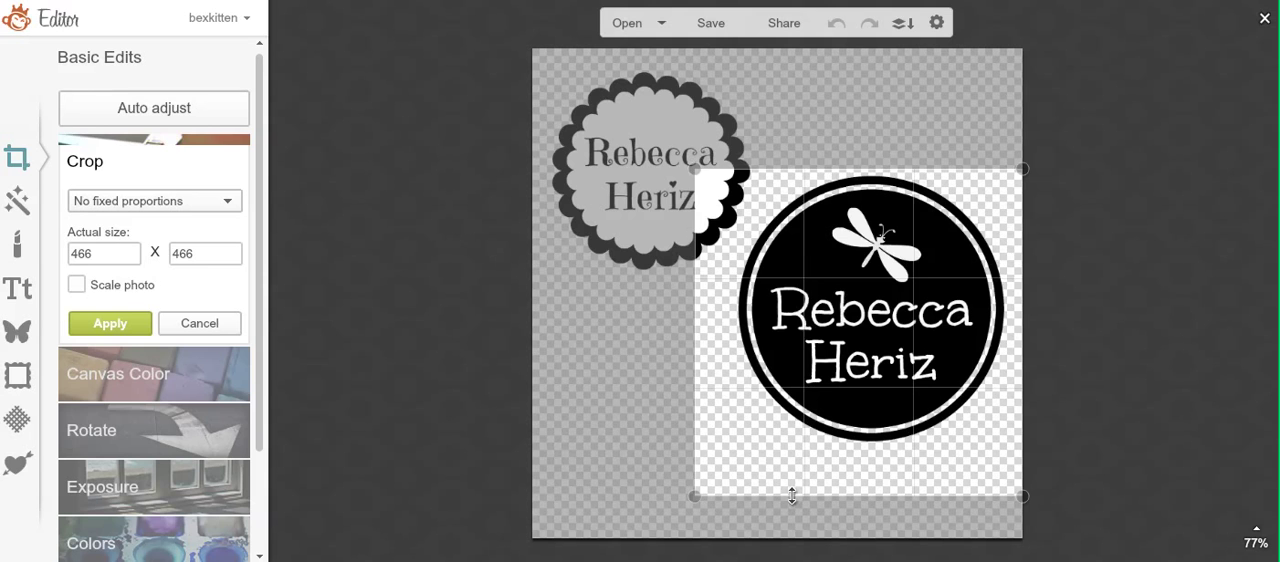
left_click_drag(791, 496, 791, 453)
left_click_drag(684, 356, 722, 357)
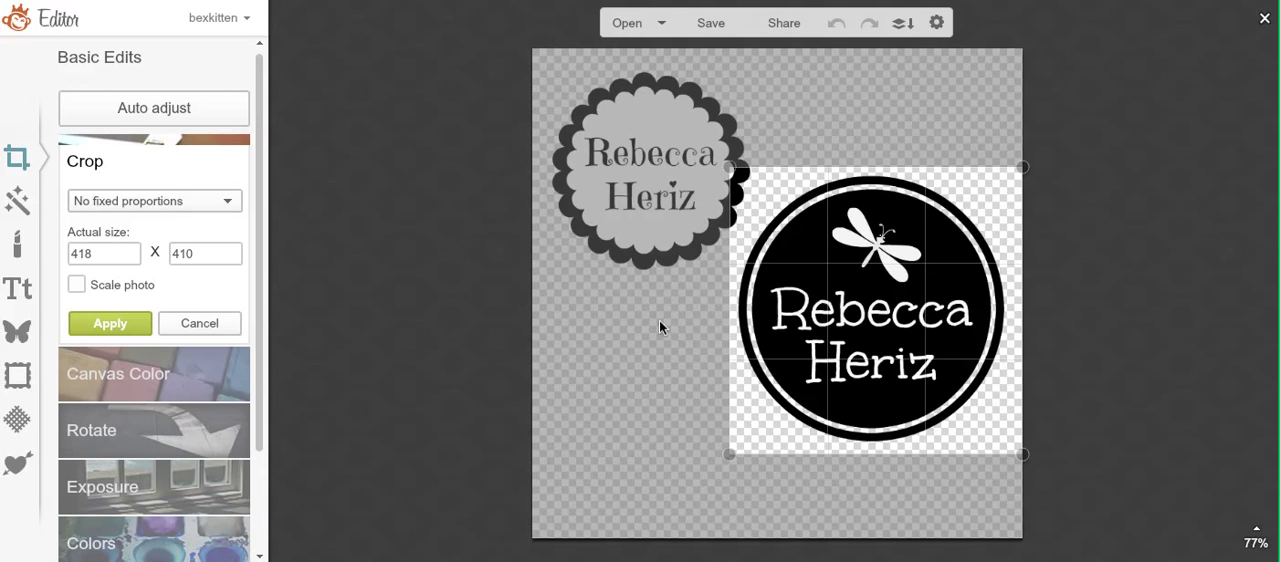
left_click(130, 323)
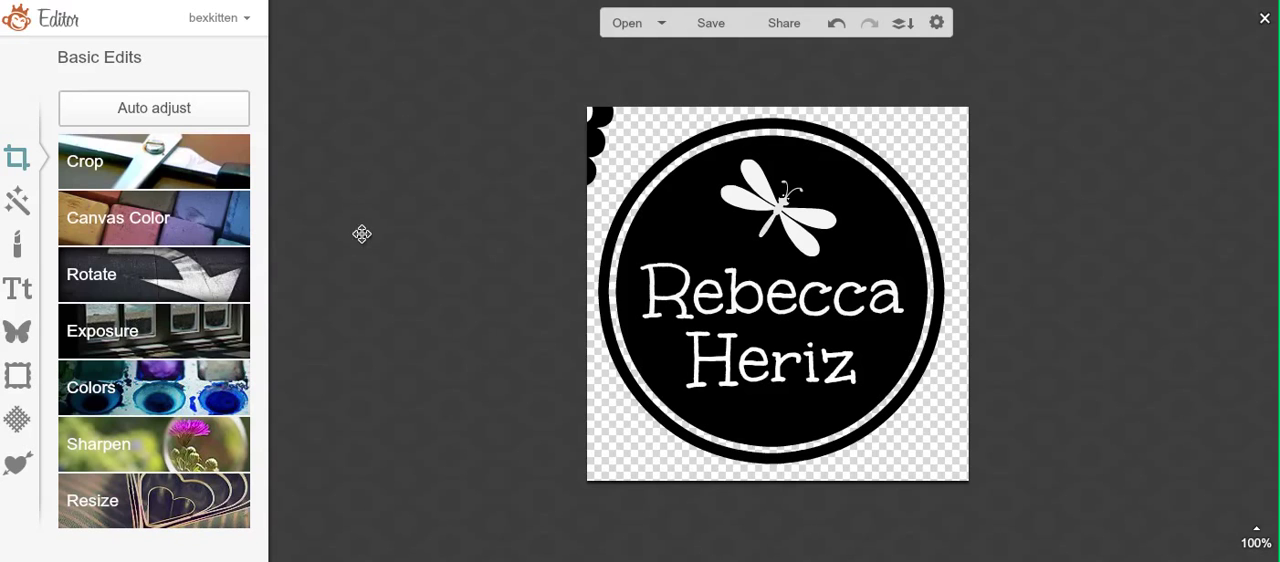
Step: Clear the leftover scalloped circle pieces and their name text away from the cropped badge's corner
left_click(585, 142)
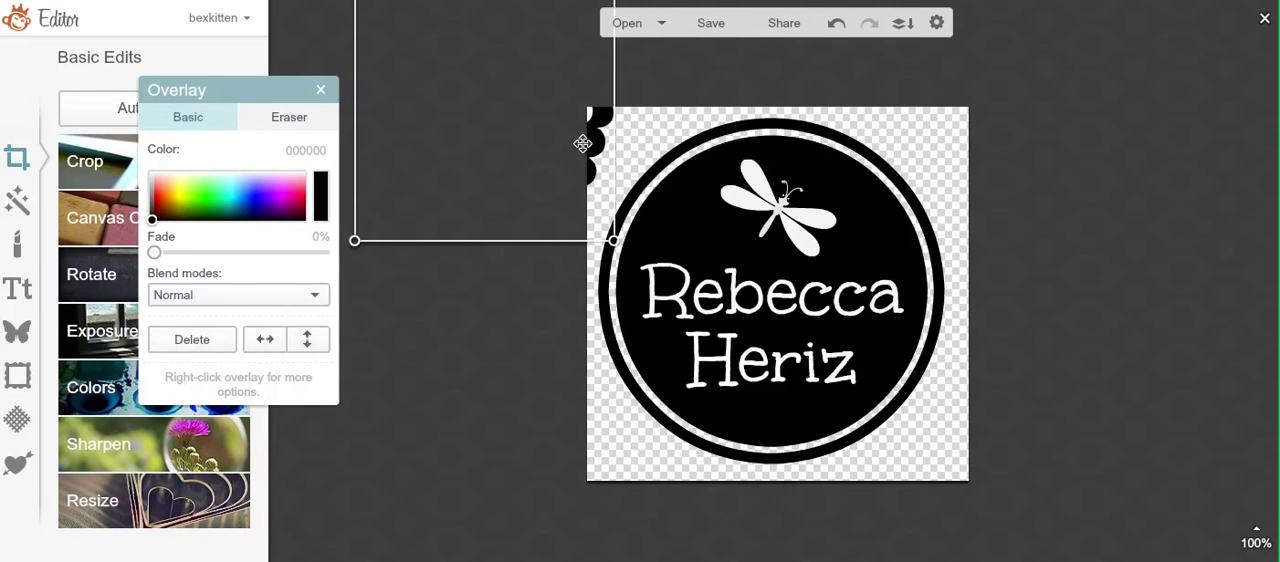
left_click_drag(562, 145, 524, 146)
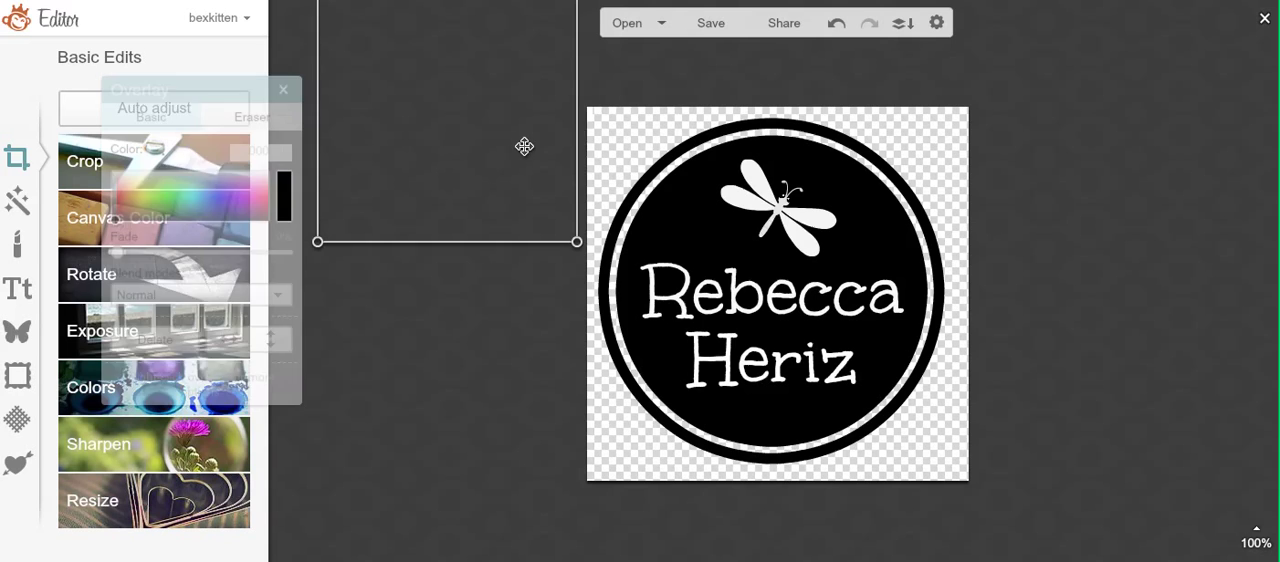
left_click(593, 116)
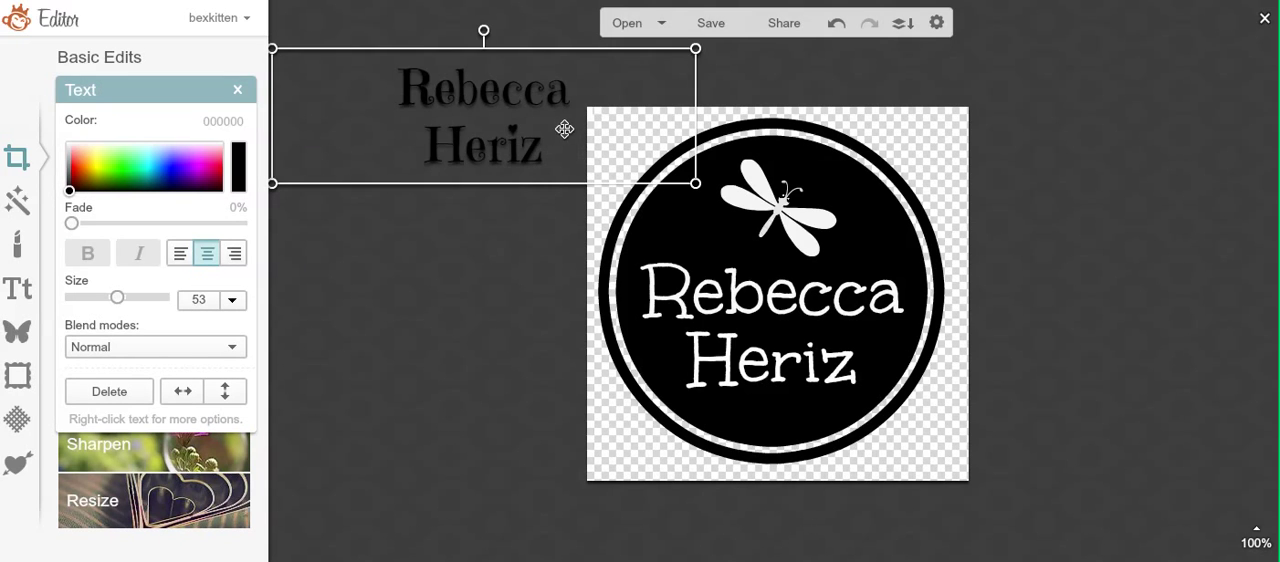
double_click(567, 130)
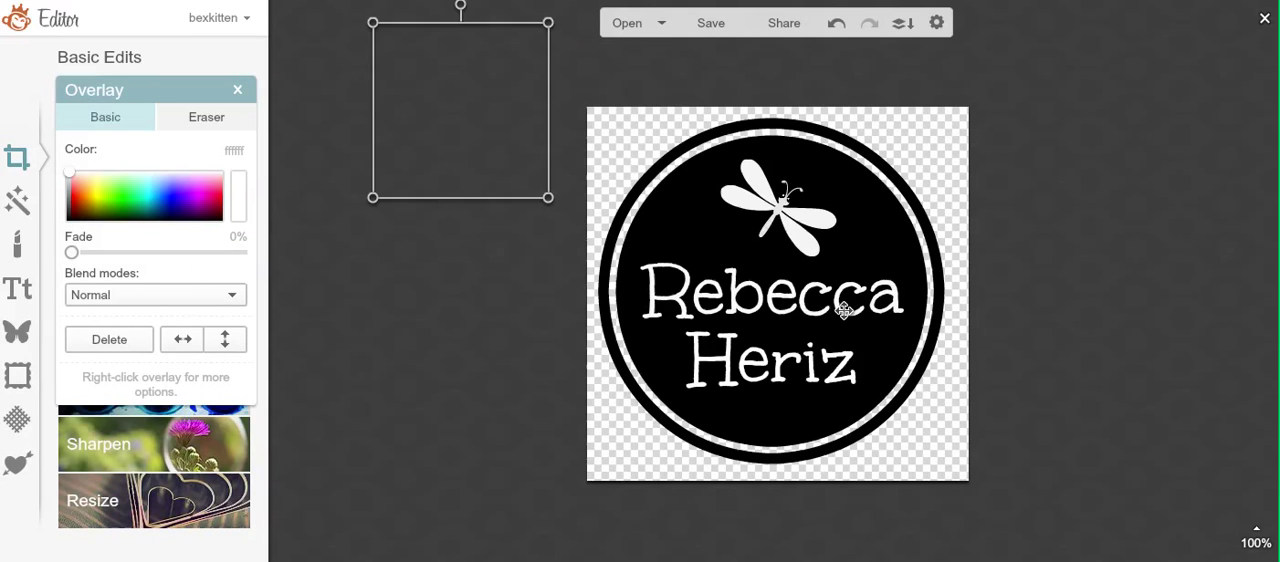
Step: Start saving the cropped badge to the computer as a .png file
left_click(711, 23)
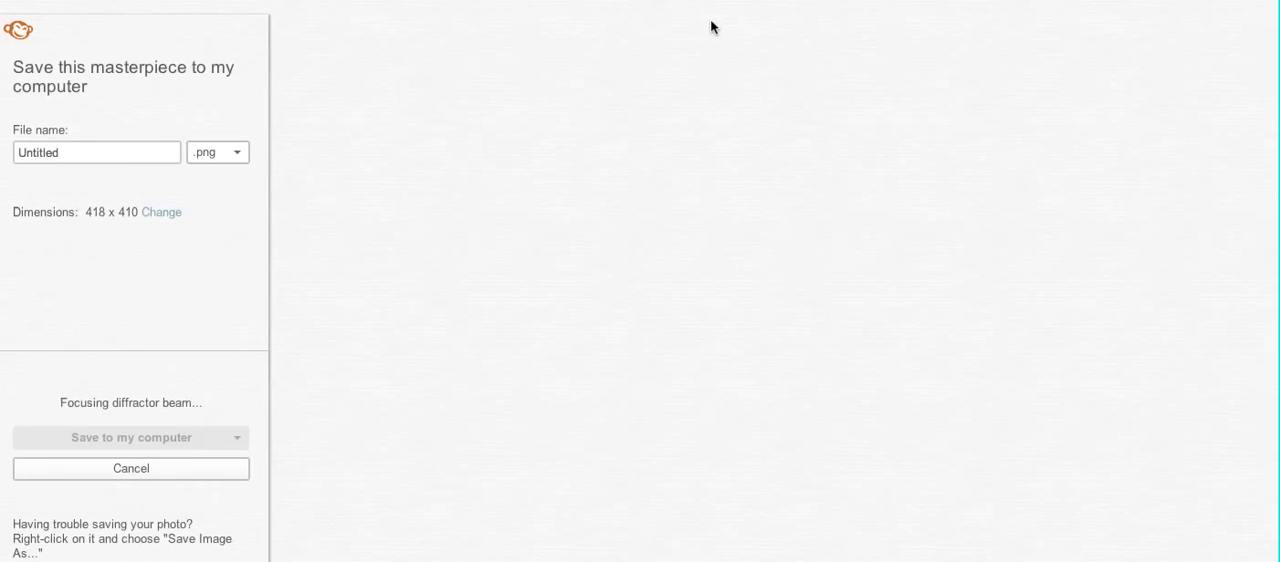
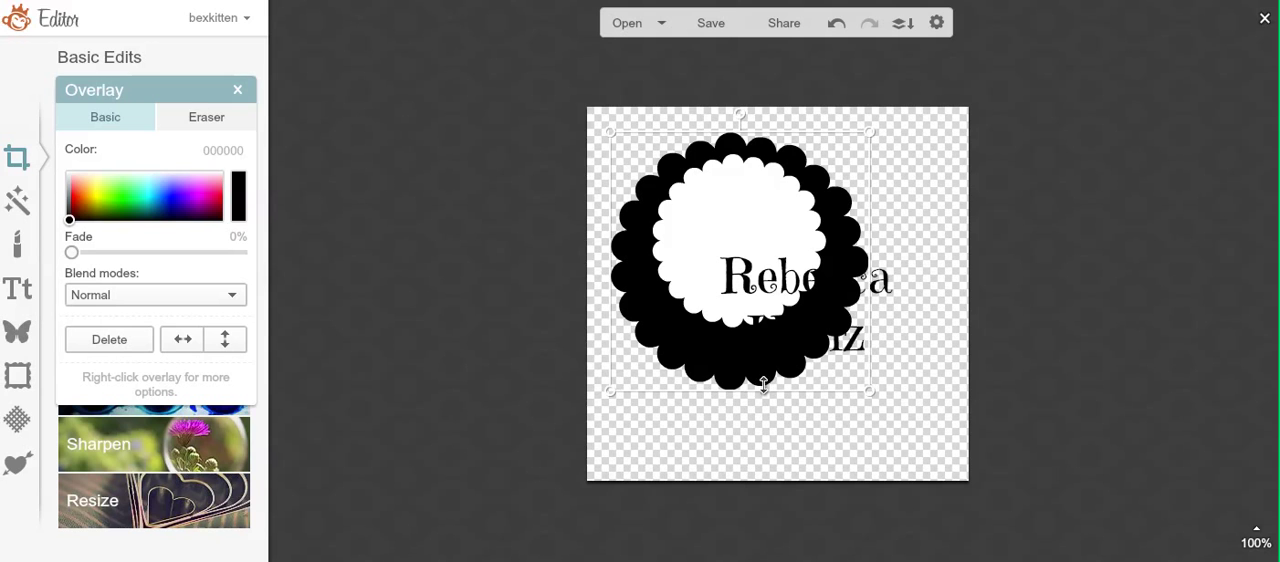
Step: Enlarge the black scalloped circle until it nearly fills the canvas and centre it there
left_click_drag(767, 402, 800, 457)
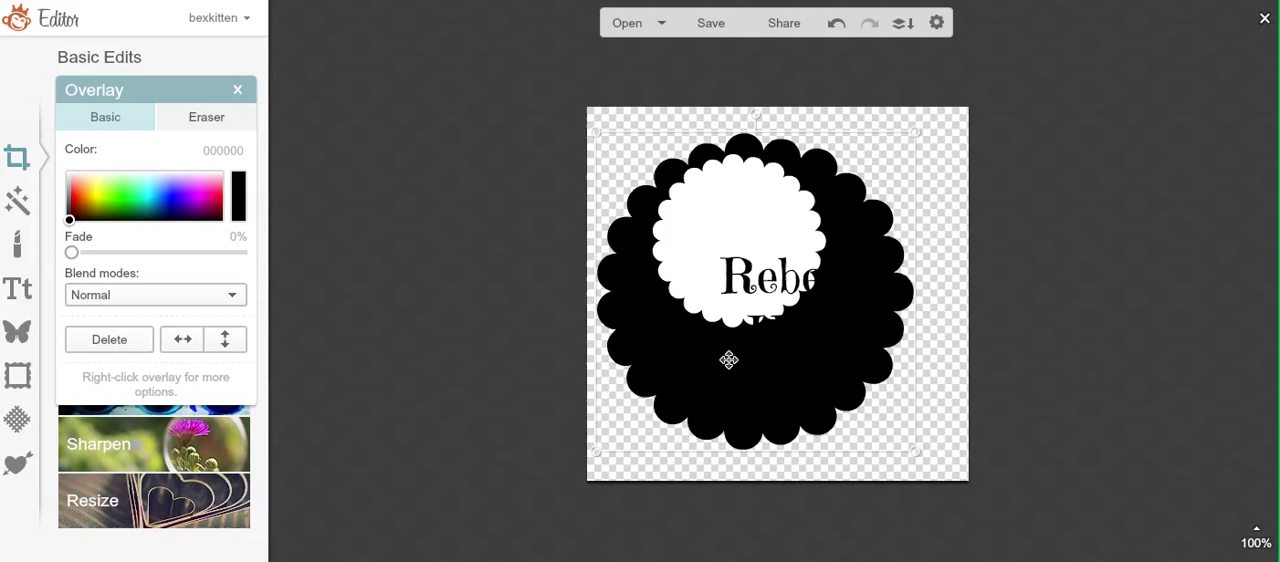
left_click_drag(728, 360, 751, 357)
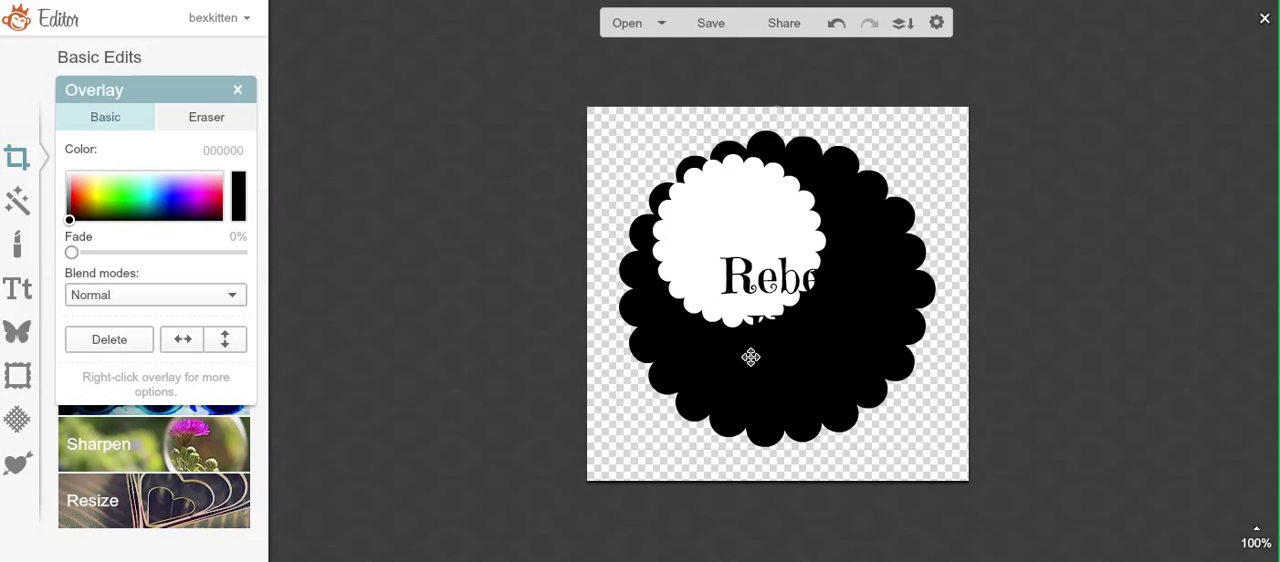
left_click_drag(617, 358, 582, 357)
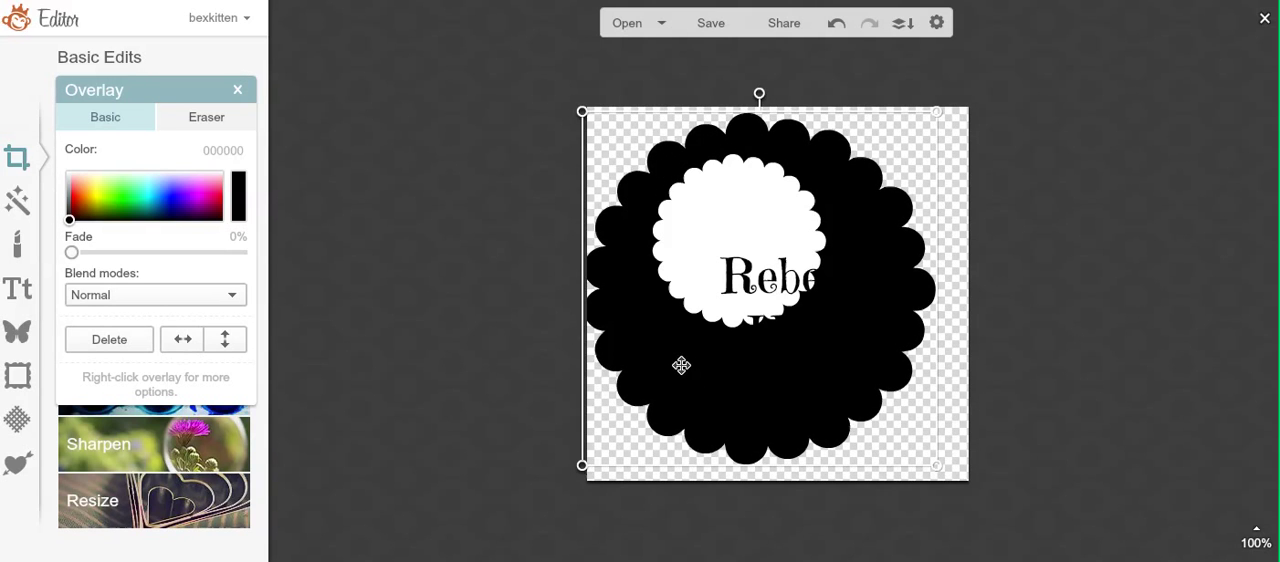
mouse_move(681, 365)
left_mouse_down()
mouse_move(706, 377)
mouse_move(699, 365)
left_mouse_up()
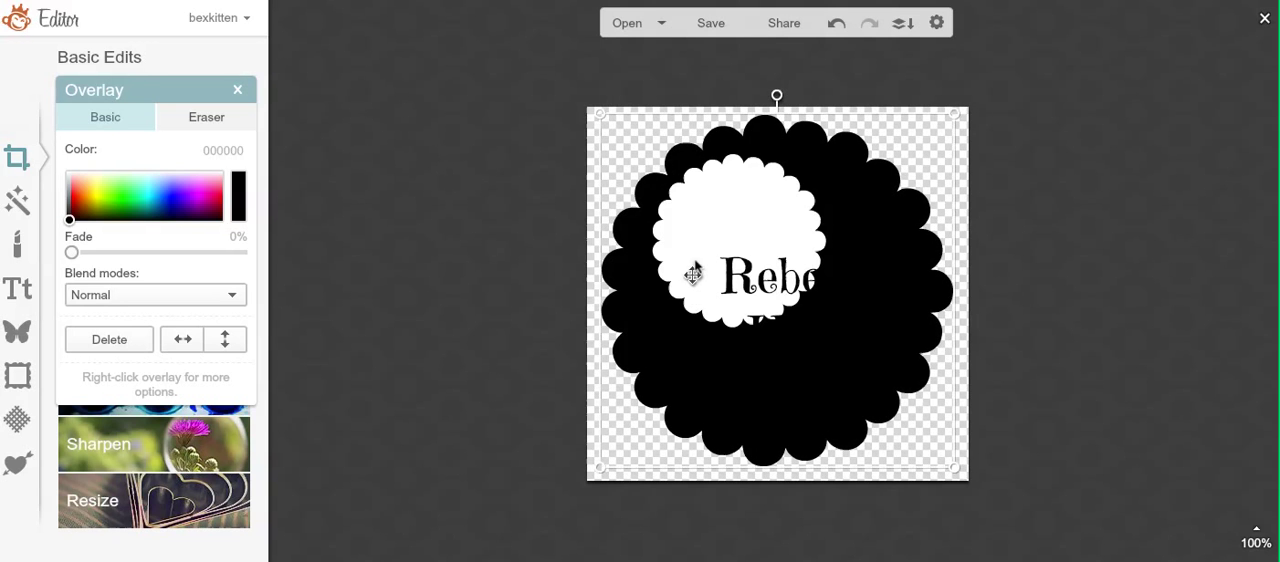
left_click(540, 151)
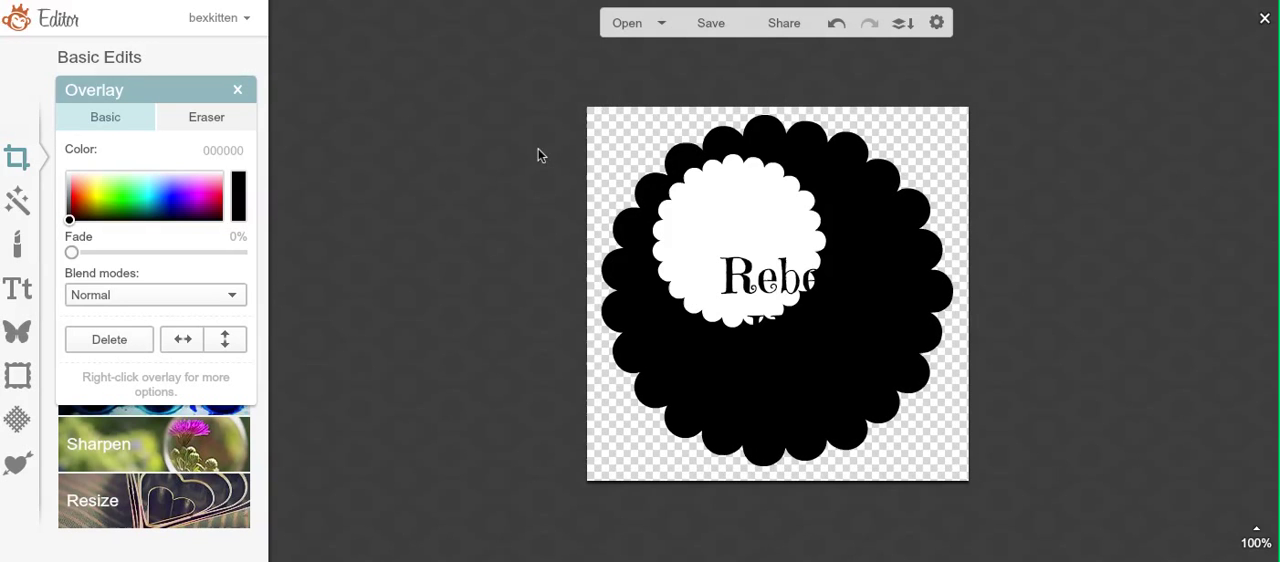
Step: Enlarge the white scalloped circle and centre it inside the black one, leaving an even black scalloped border
left_click(720, 218)
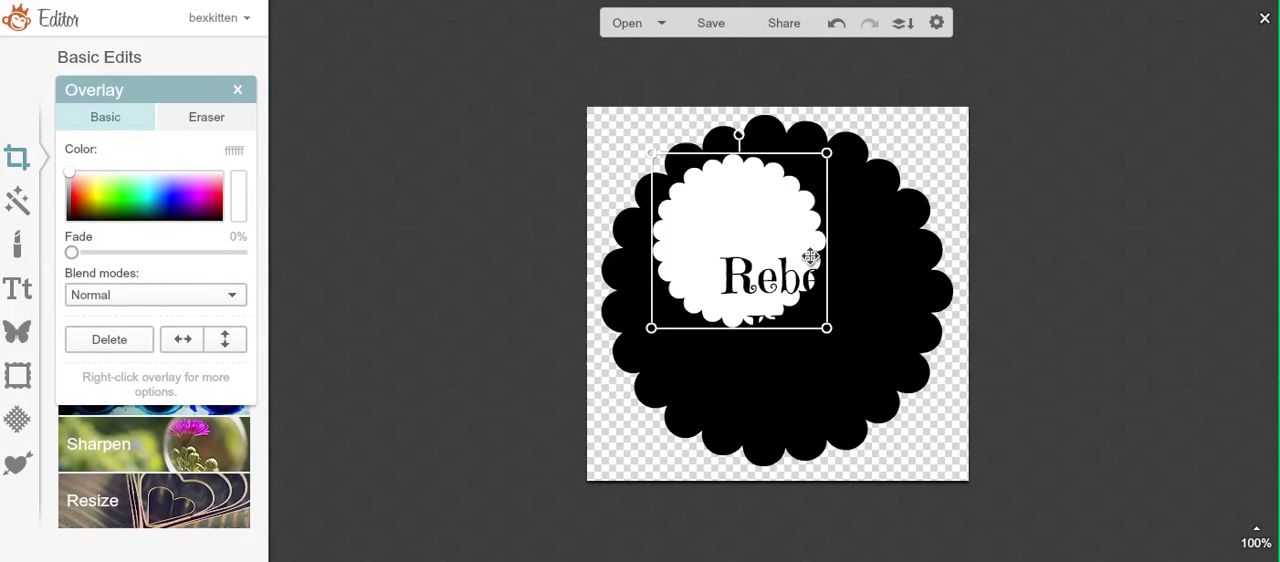
left_click_drag(832, 268, 976, 308)
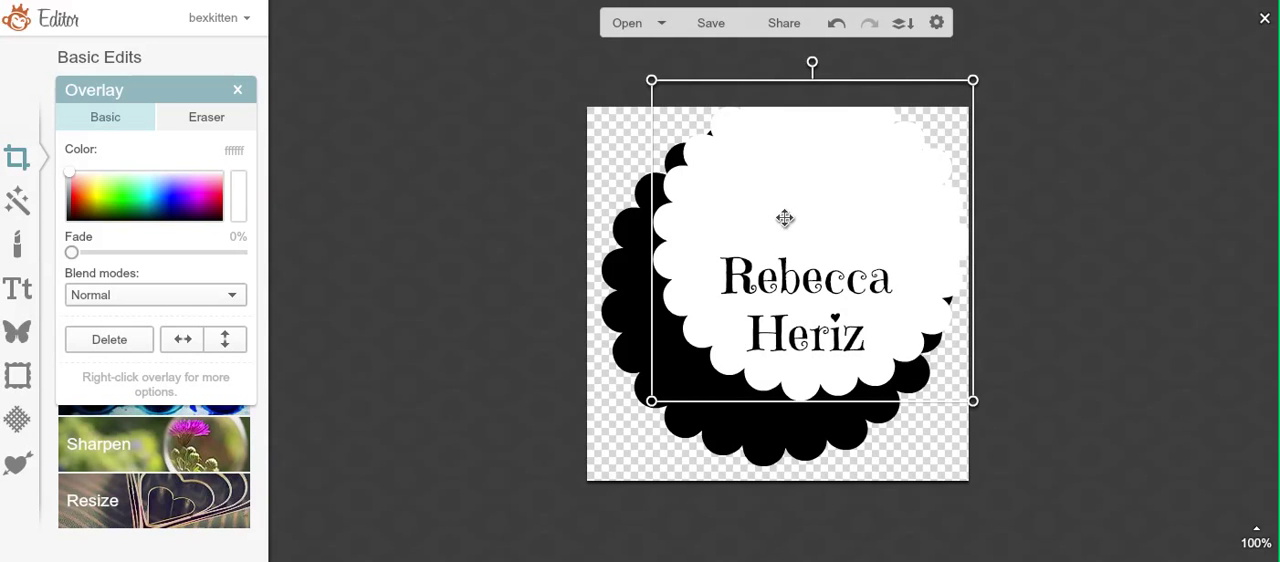
left_click_drag(786, 220, 749, 268)
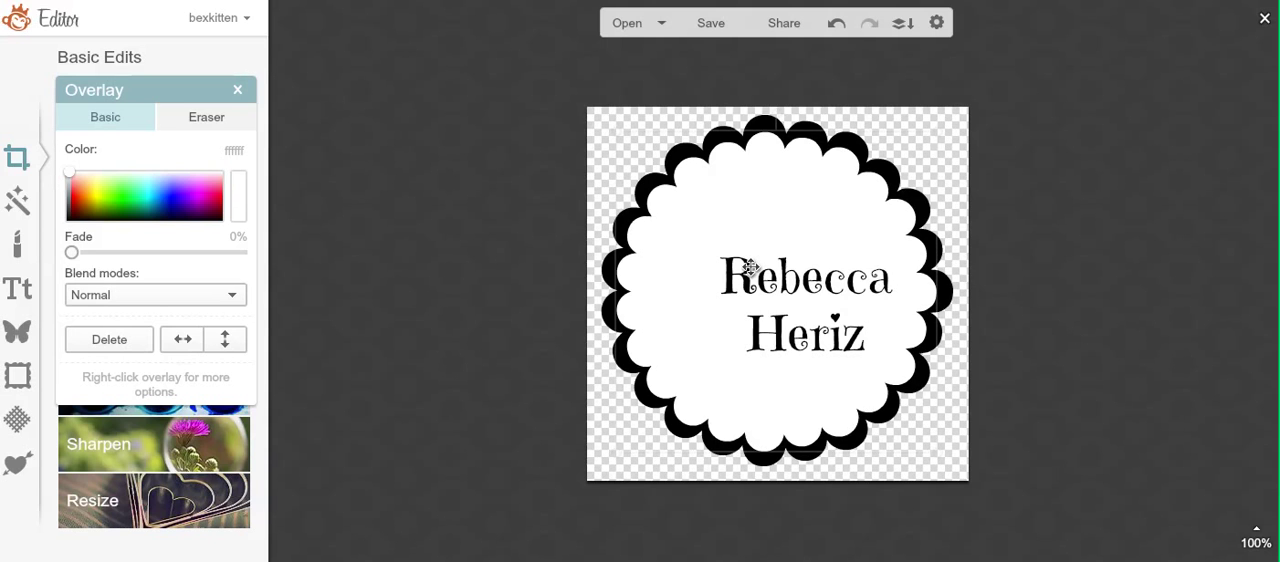
left_click_drag(749, 268, 740, 270)
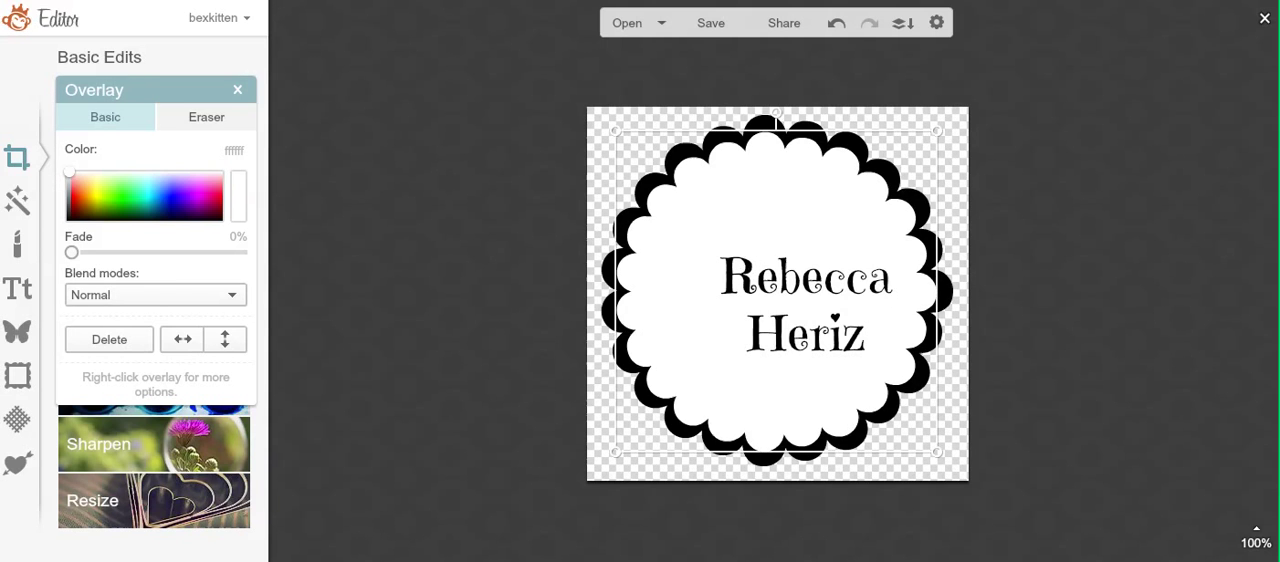
left_click(1139, 208)
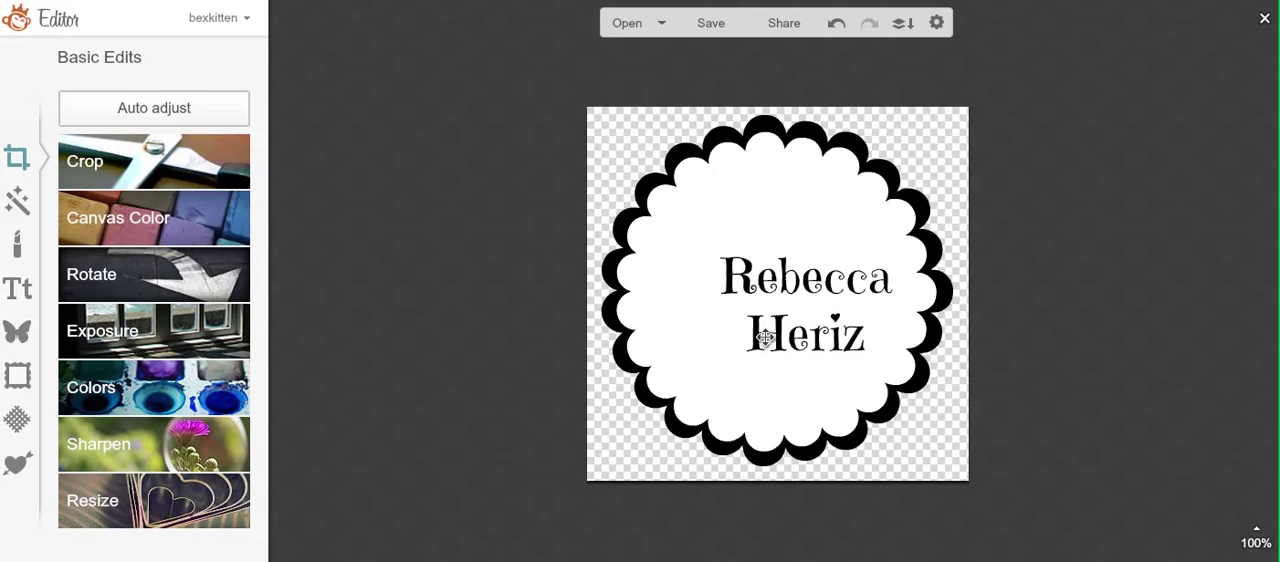
Step: Centre the two-line name text on the white scalloped circle and set its size to 84
left_click_drag(784, 287, 753, 281)
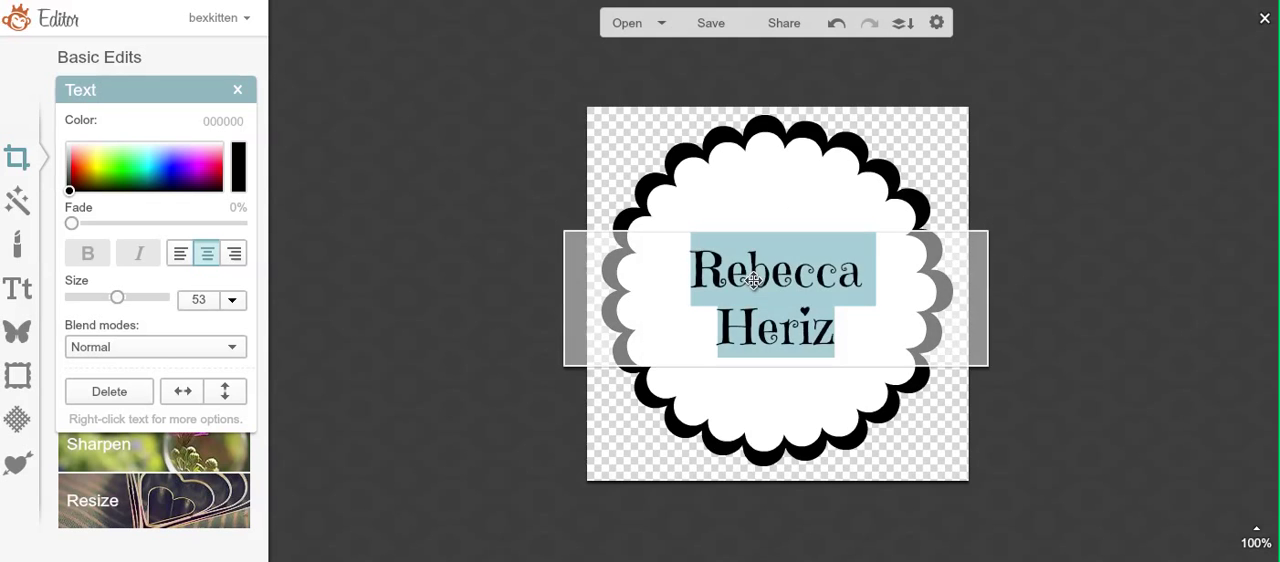
left_click_drag(115, 303, 128, 303)
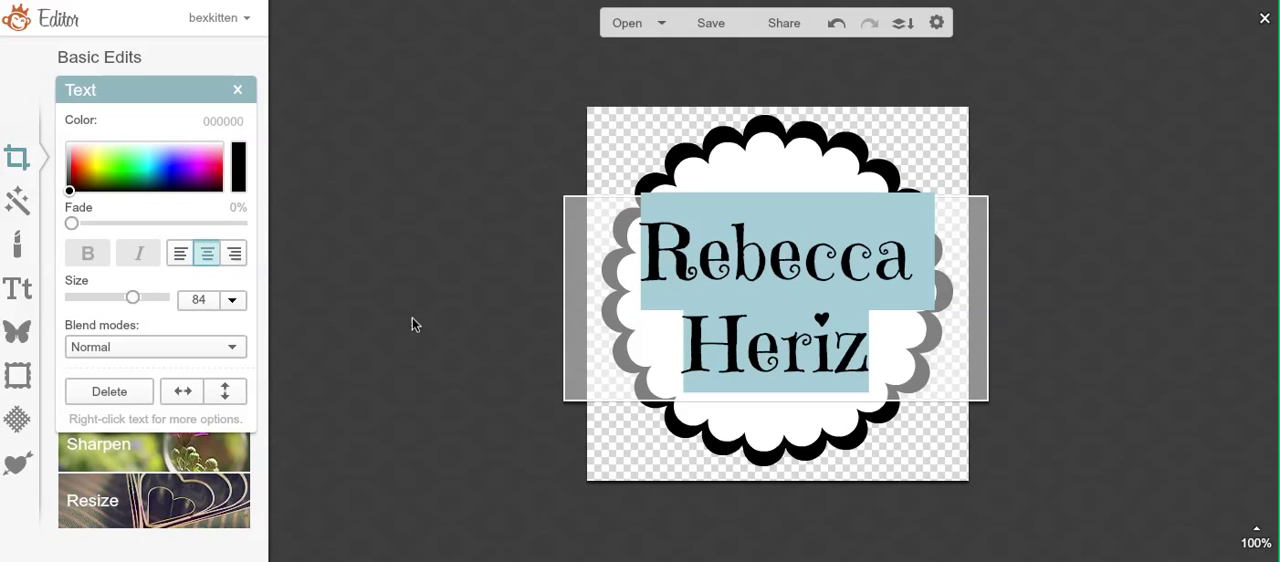
left_click(727, 408)
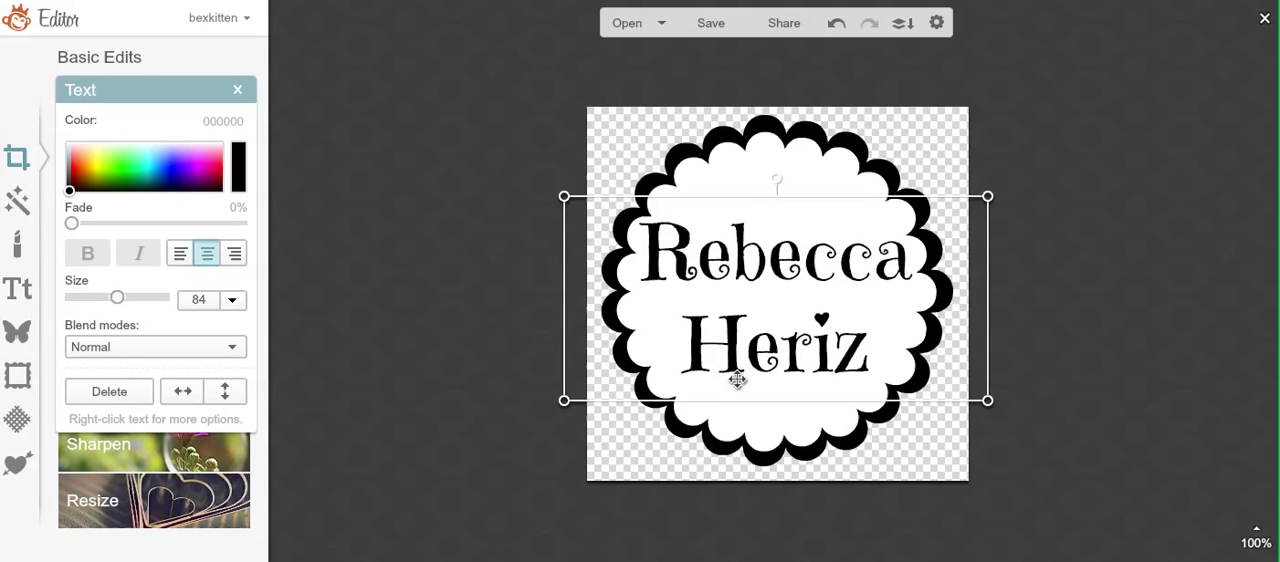
double_click(754, 314)
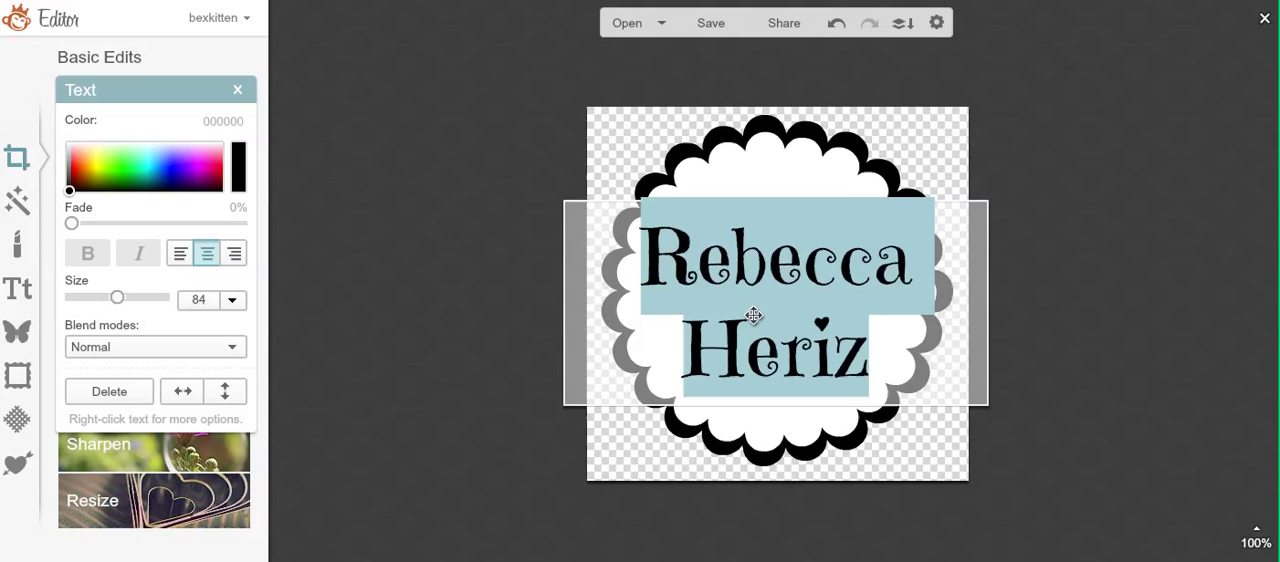
left_click(1115, 286)
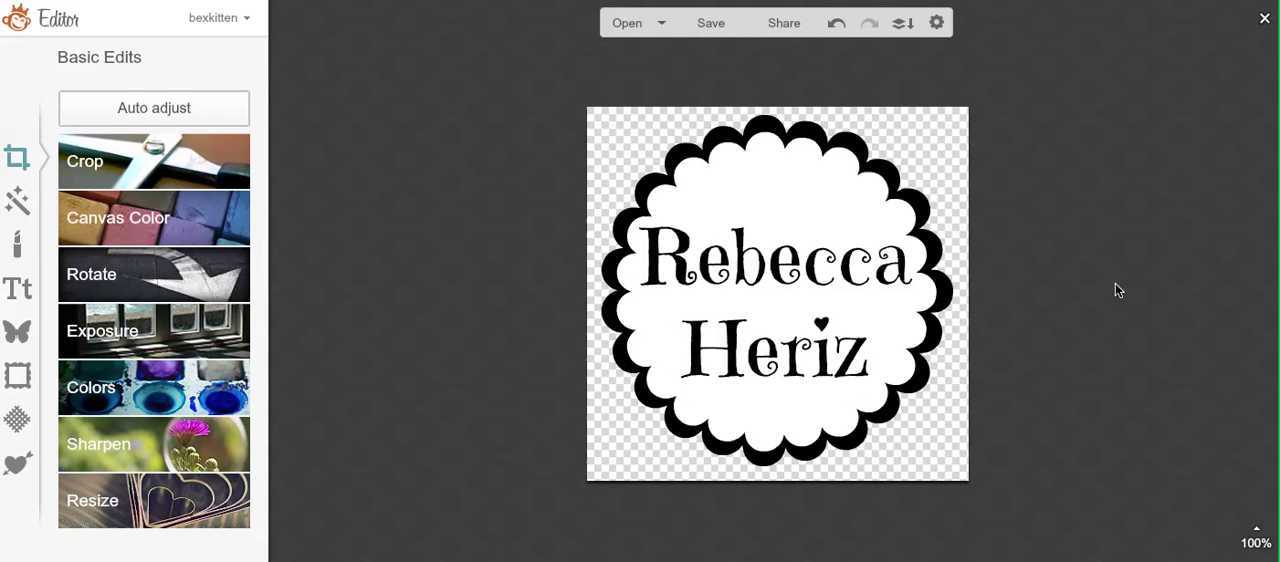
Step: Save the scalloped badge image as the PNG file "flower logo RH" in the profilepix folder on the Desktop
left_click(707, 22)
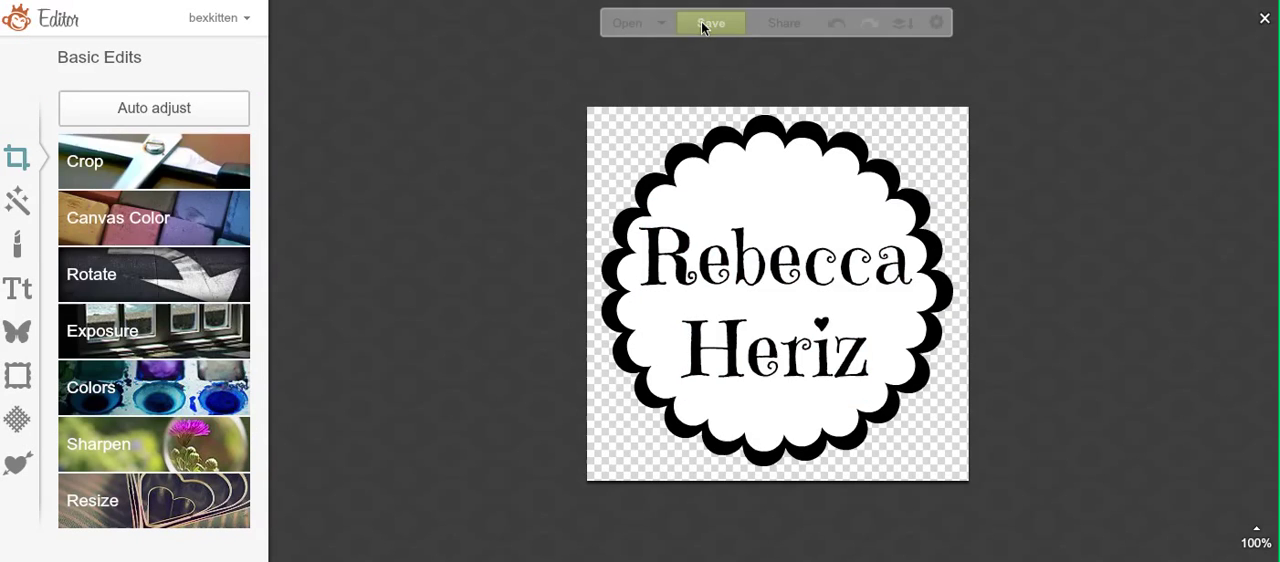
right_click(750, 333)
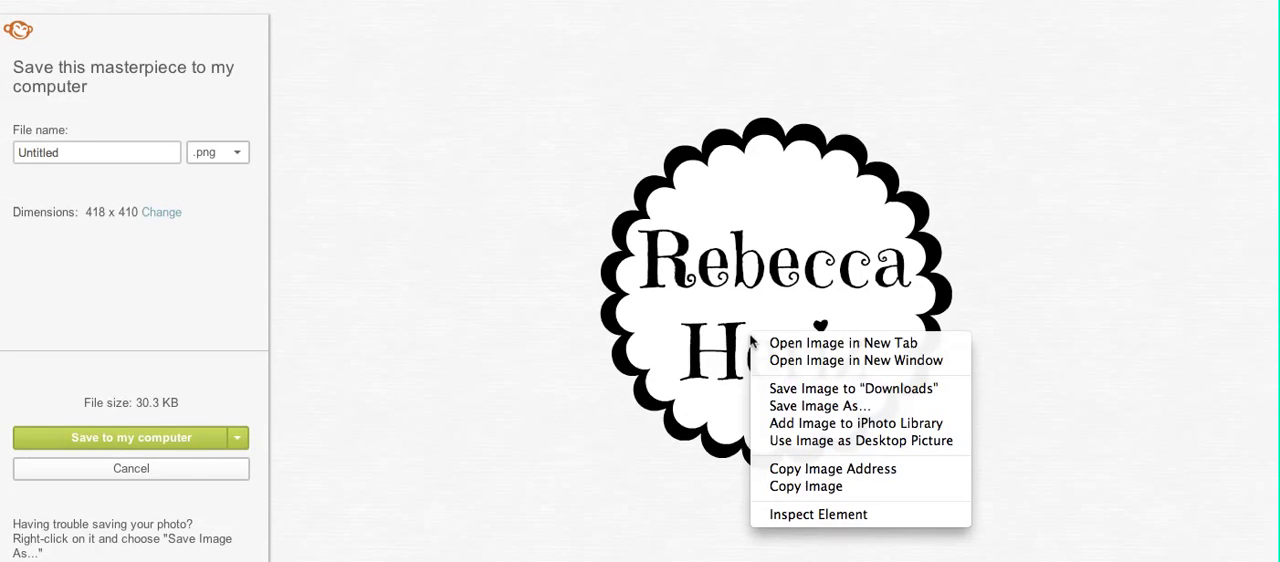
left_click(780, 405)
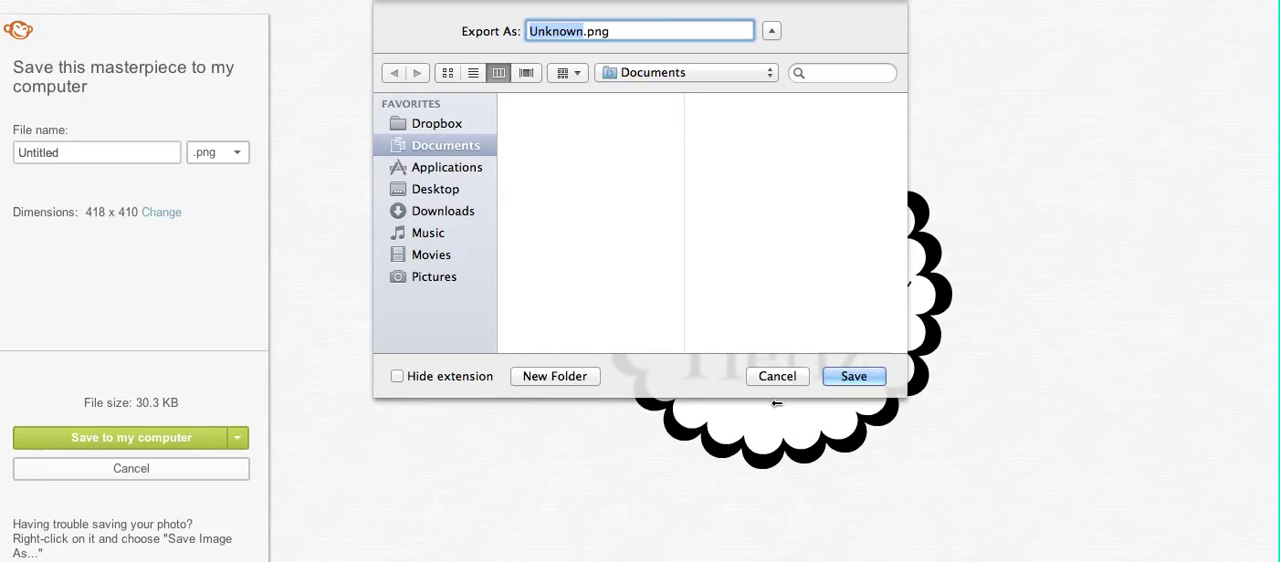
type("flower log")
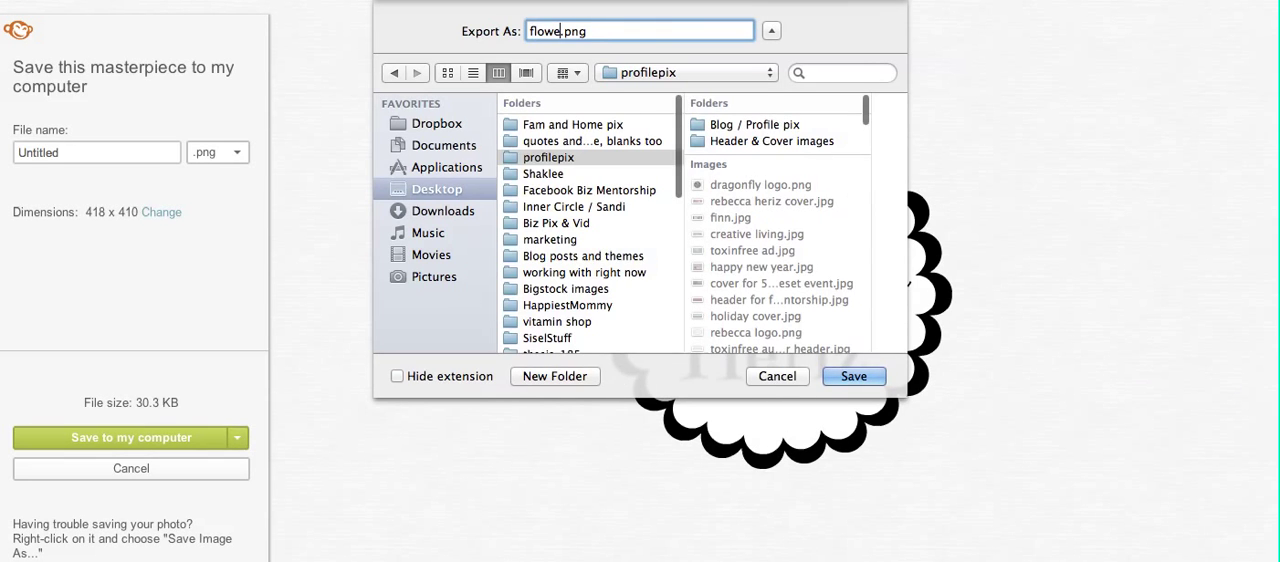
type("o ")
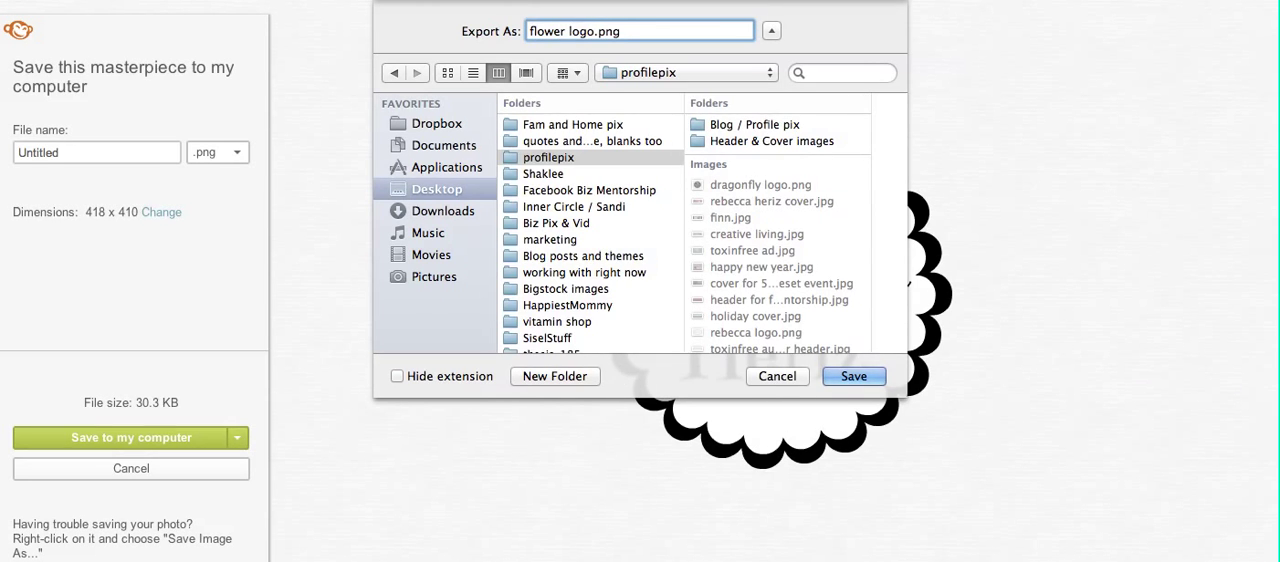
type("RH")
left_click(853, 376)
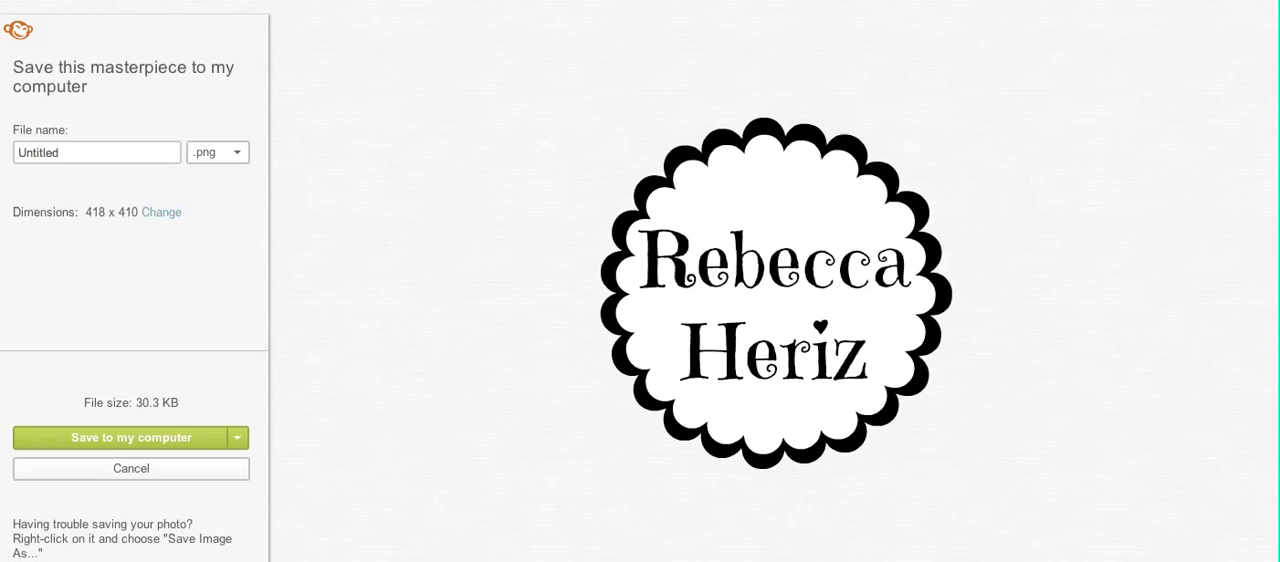
Step: Leave the save page without keeping the unsaved changes and go to the PicMonkey home page
type("pic")
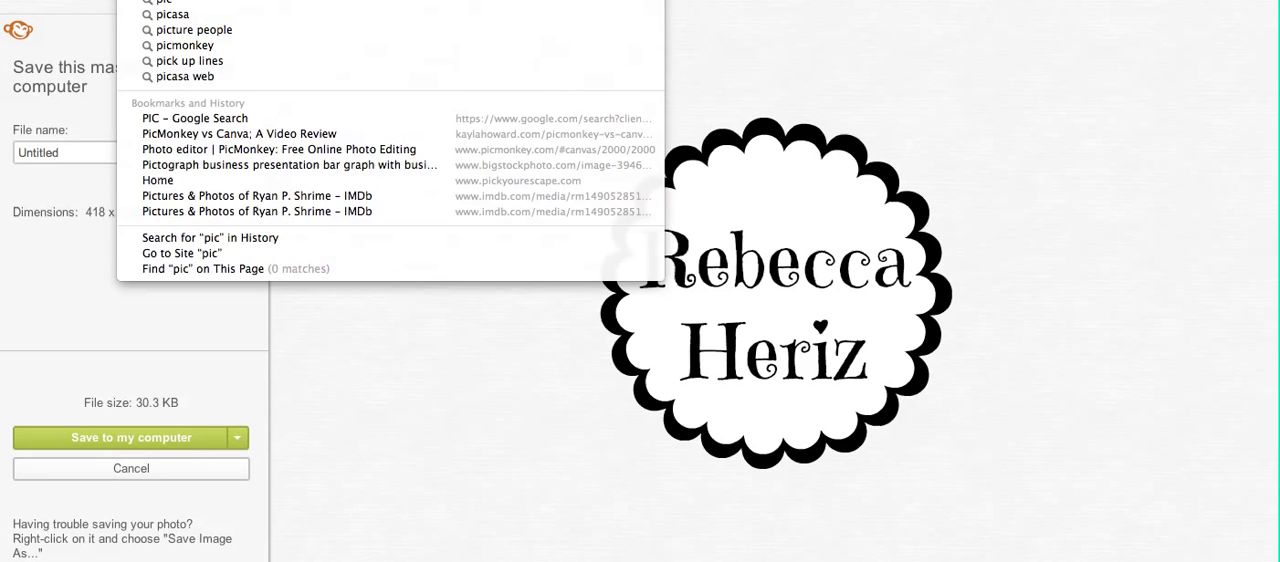
key("Return")
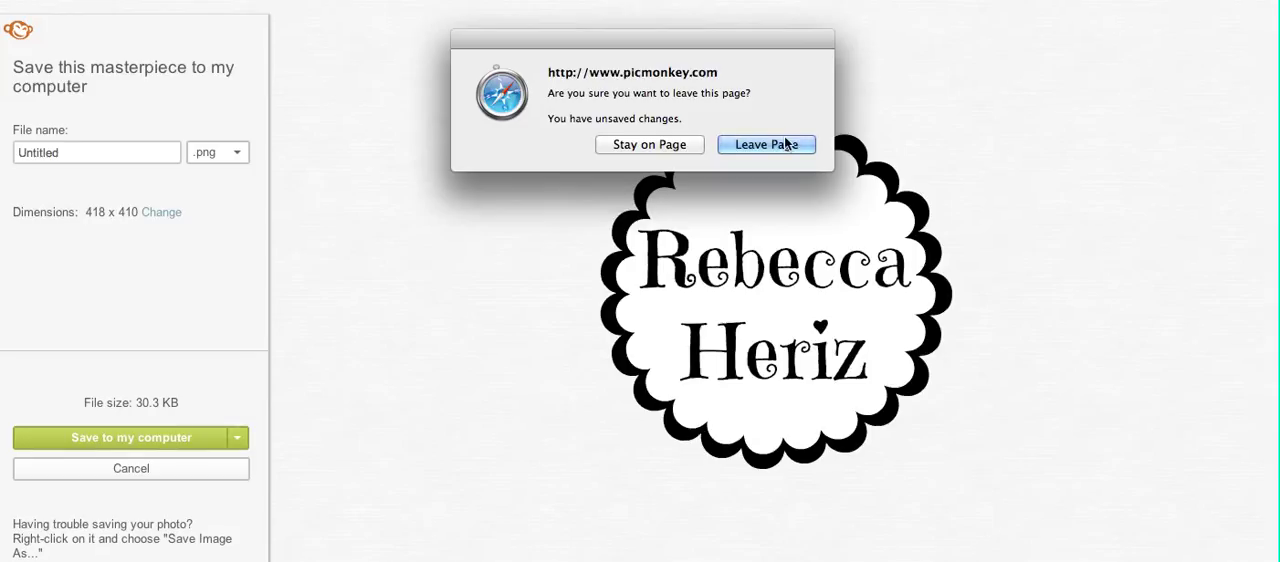
left_click(786, 145)
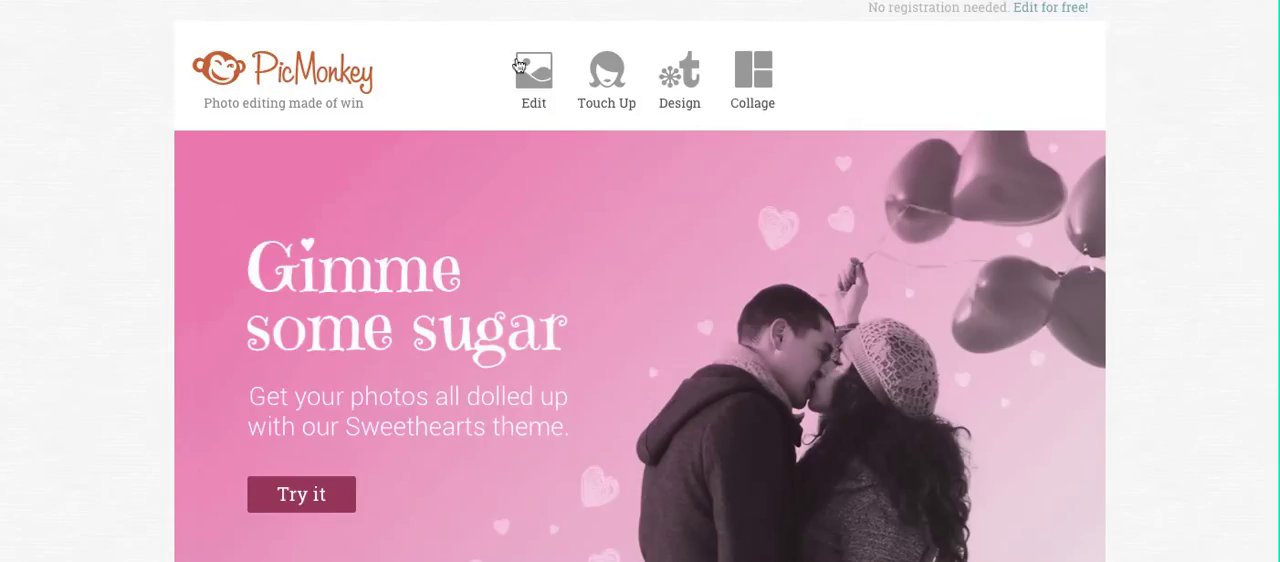
Step: Choose a photo to edit from the computer by searching for "small minds" and open small minds.jpg
mouse_move(533, 66)
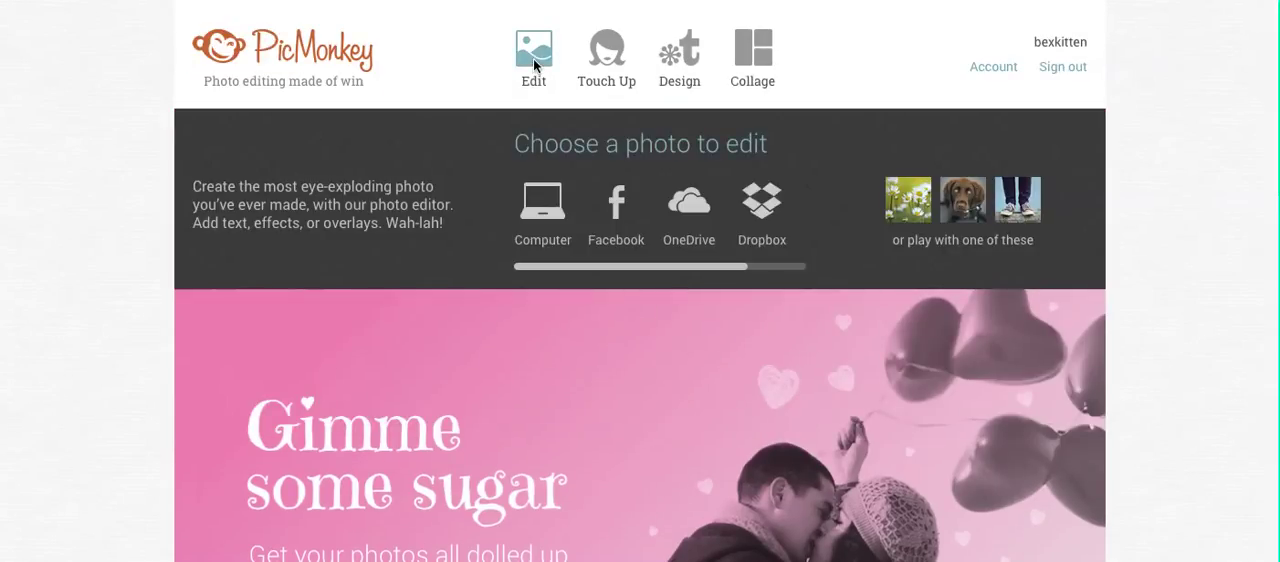
left_click(533, 66)
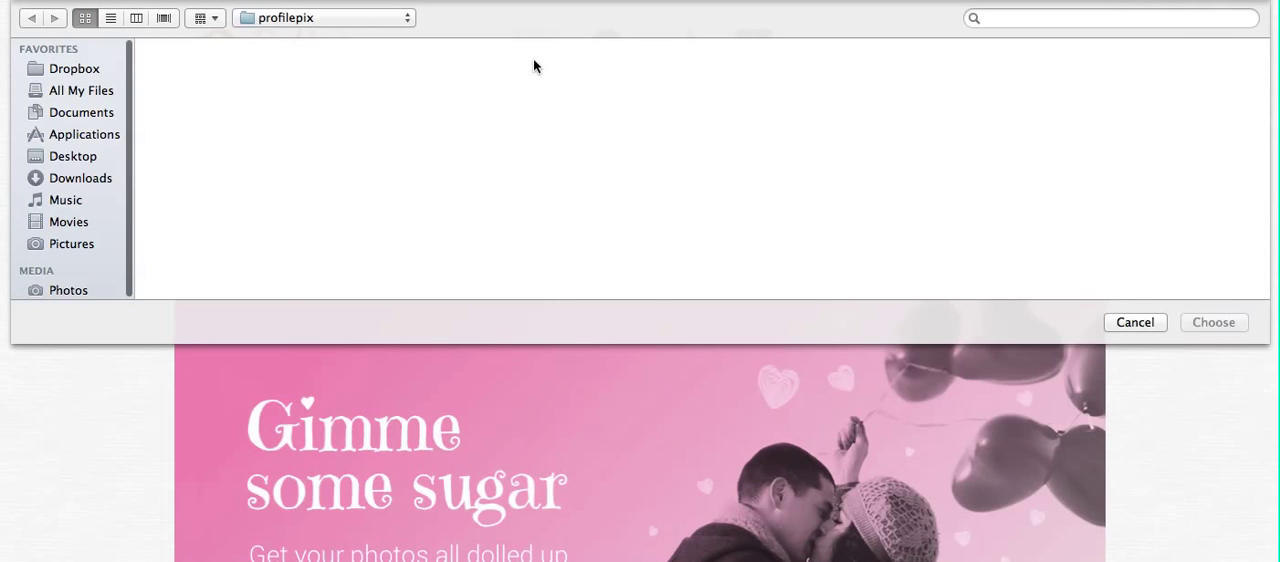
left_click(1025, 17)
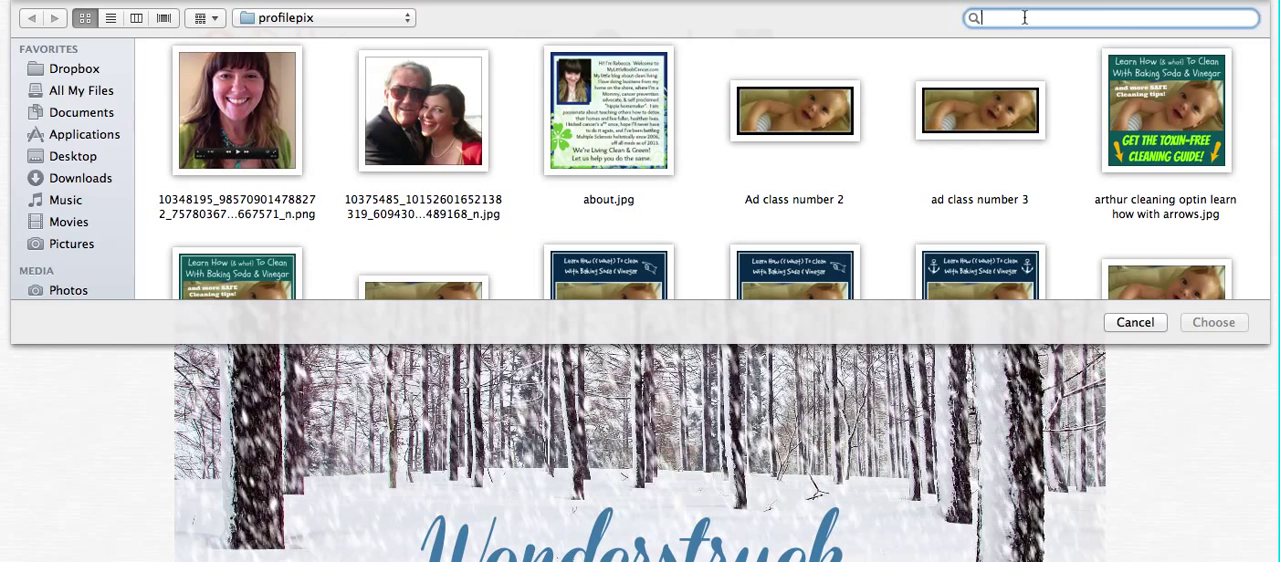
type("s")
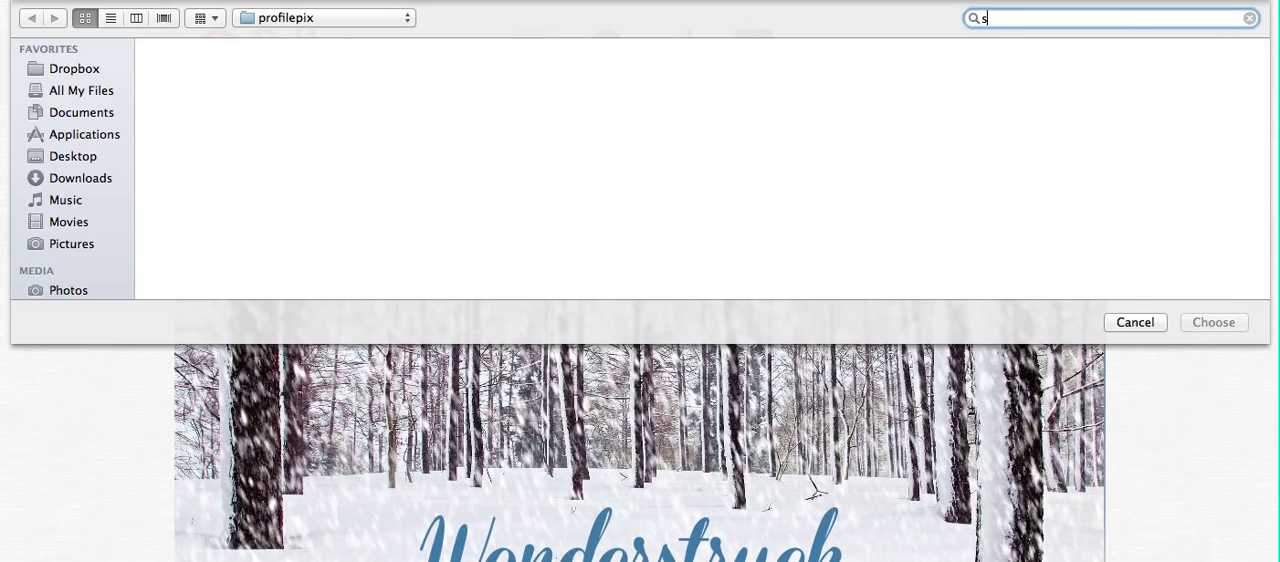
type("mall minds")
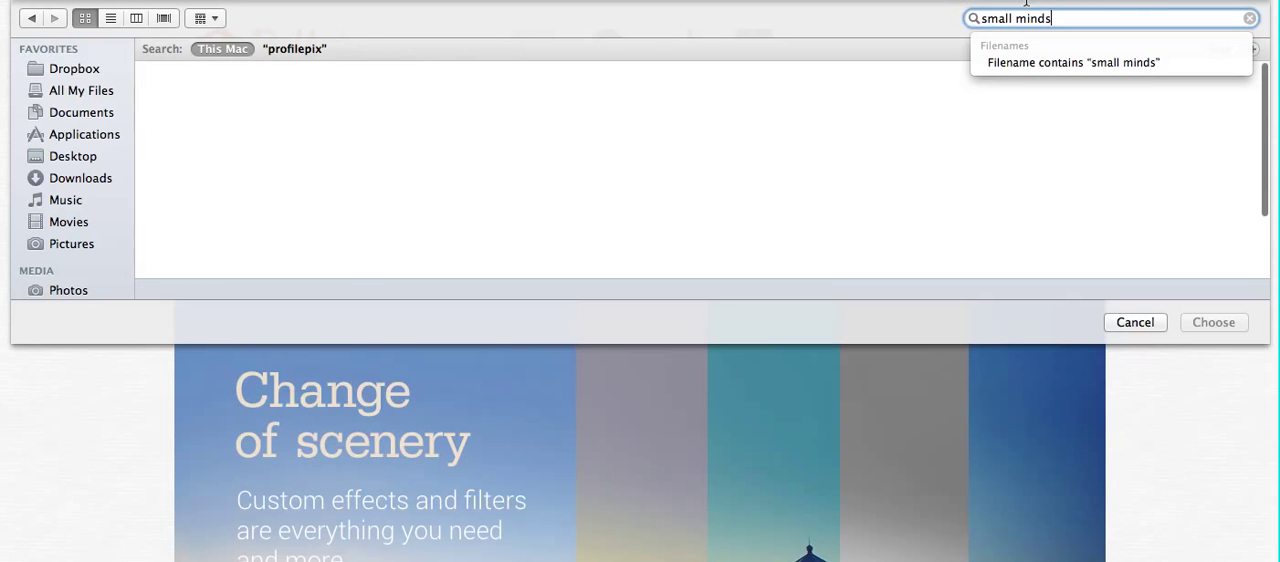
left_click(272, 201)
left_click(272, 201)
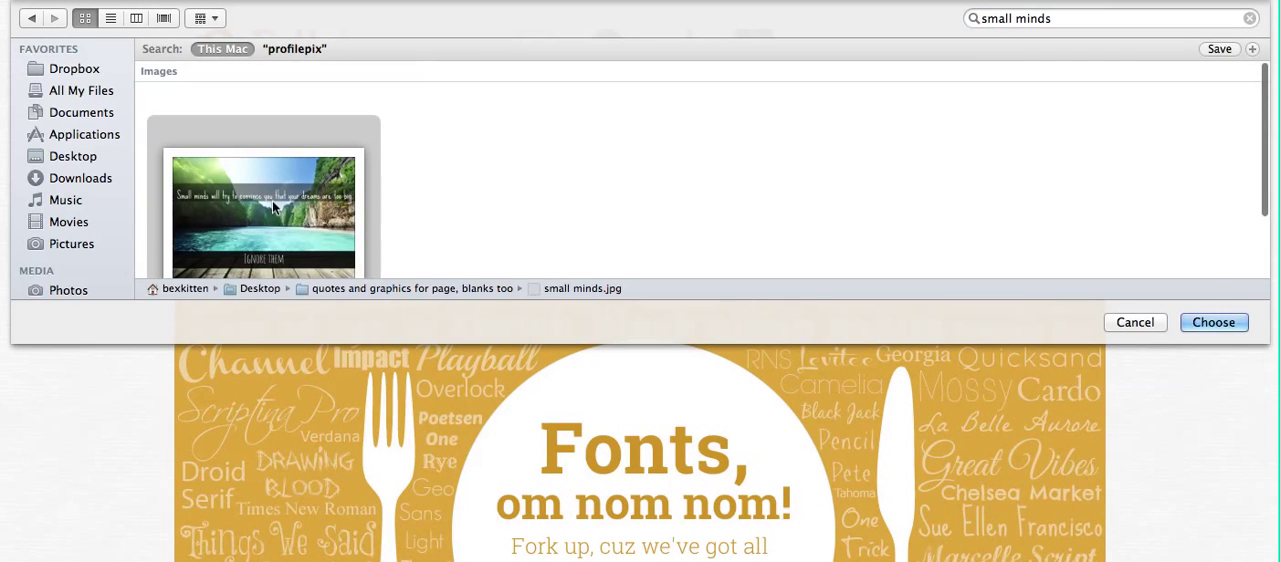
left_click(1222, 323)
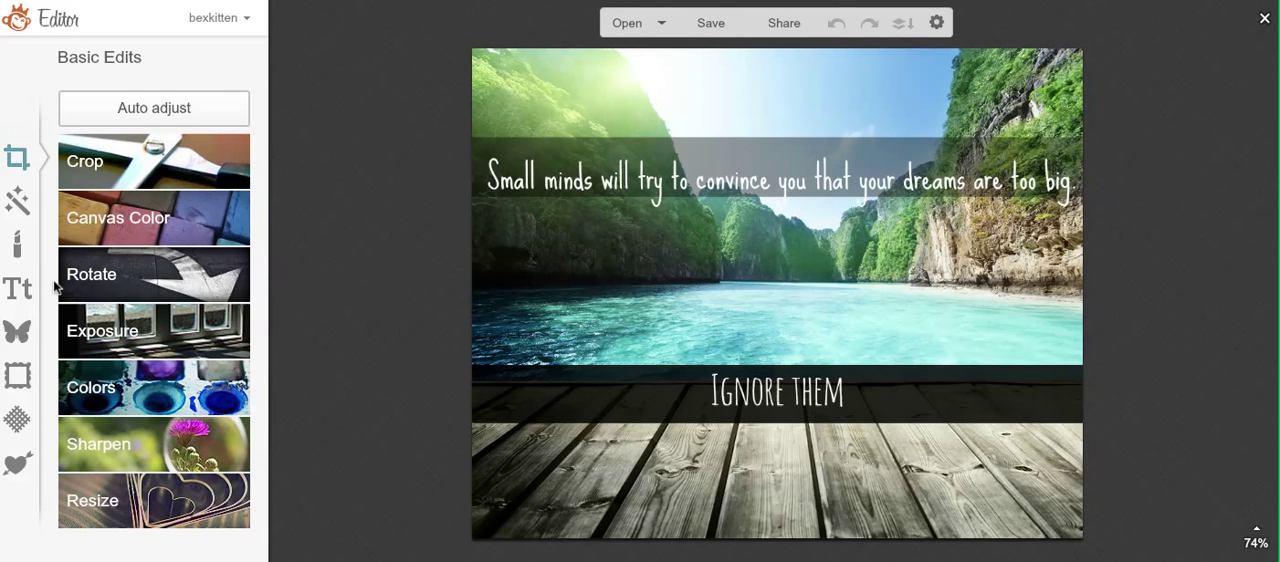
Step: Start adding an own image from the computer as an overlay on the small minds photo
left_click(17, 336)
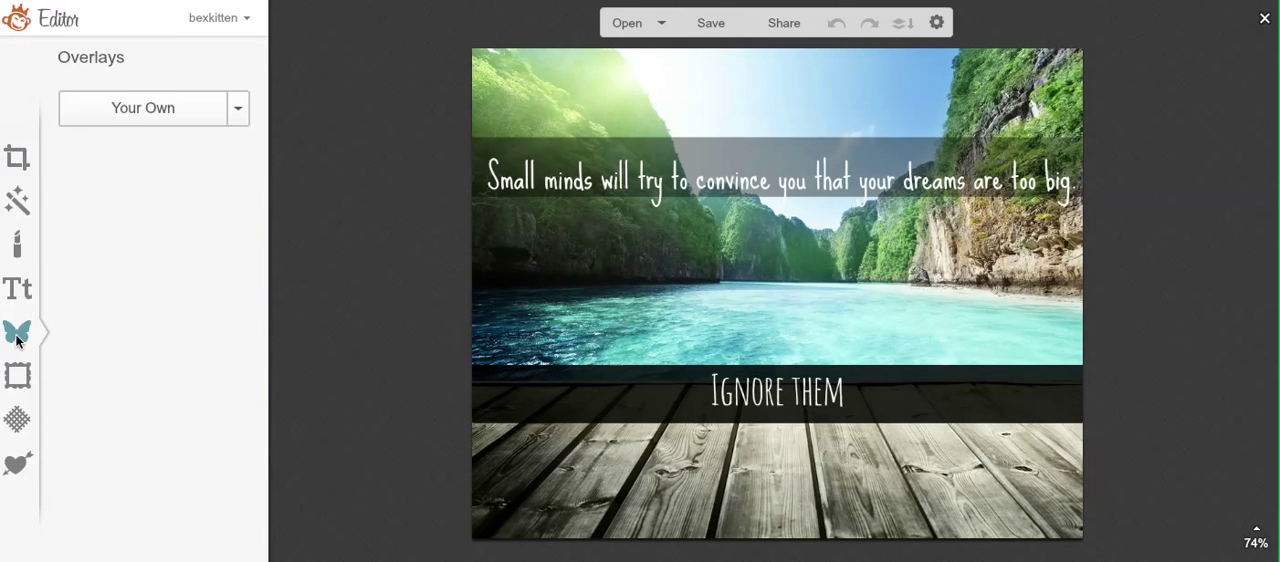
left_click(147, 107)
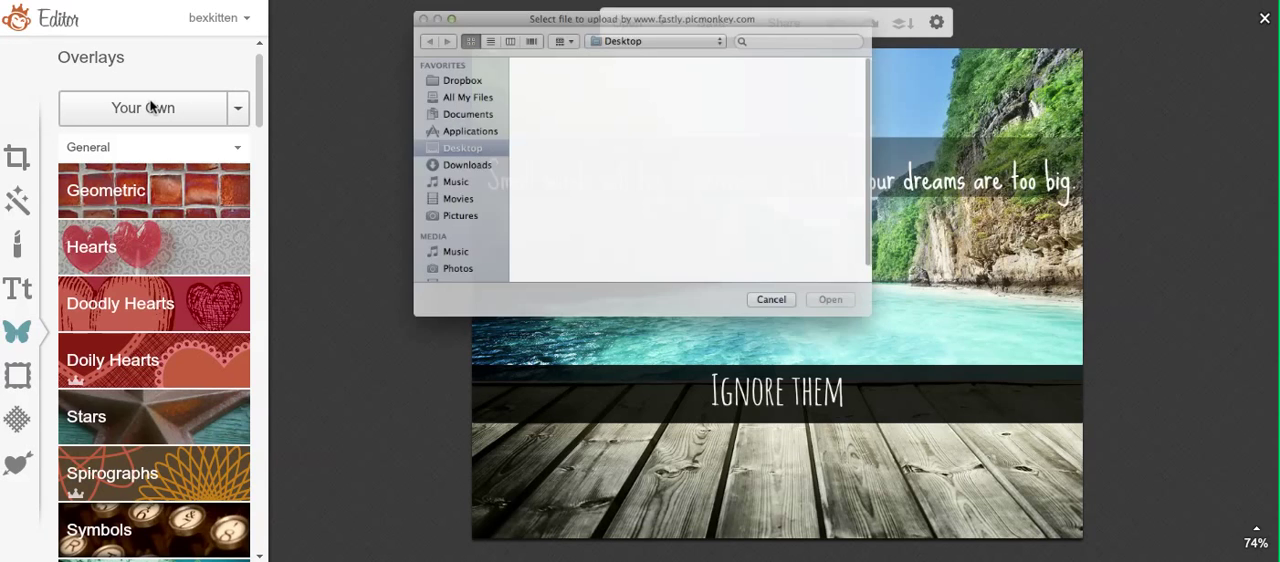
Step: Try to find the dragonfly logo by searching the computer for "dragonfly" and "dragon"
left_click(797, 8)
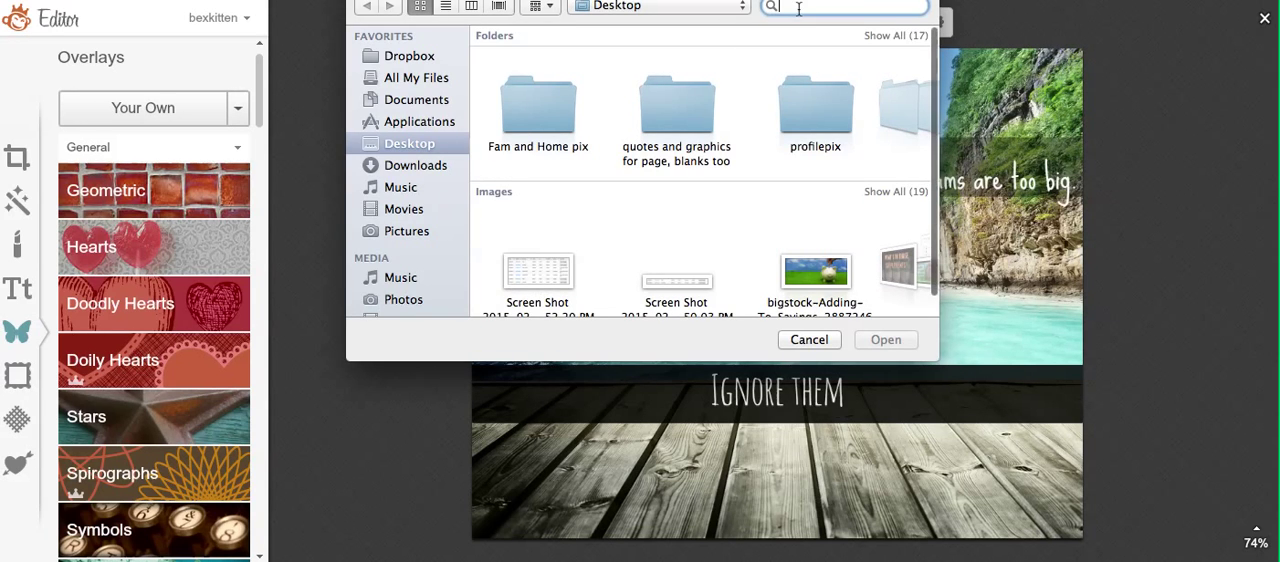
type("dra")
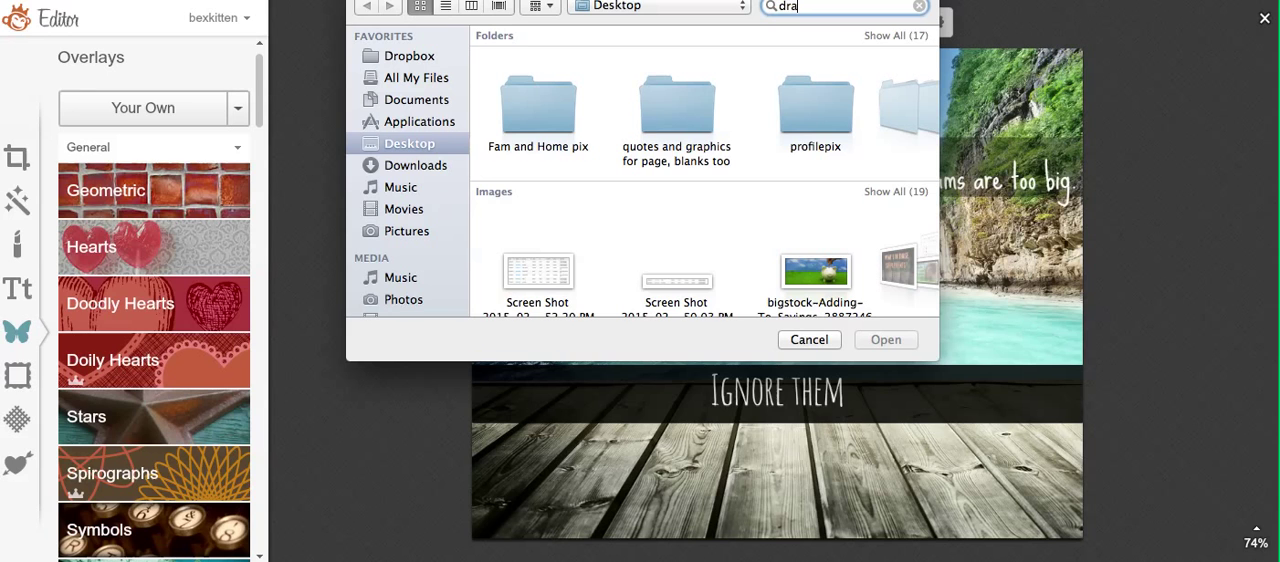
type("gonfly")
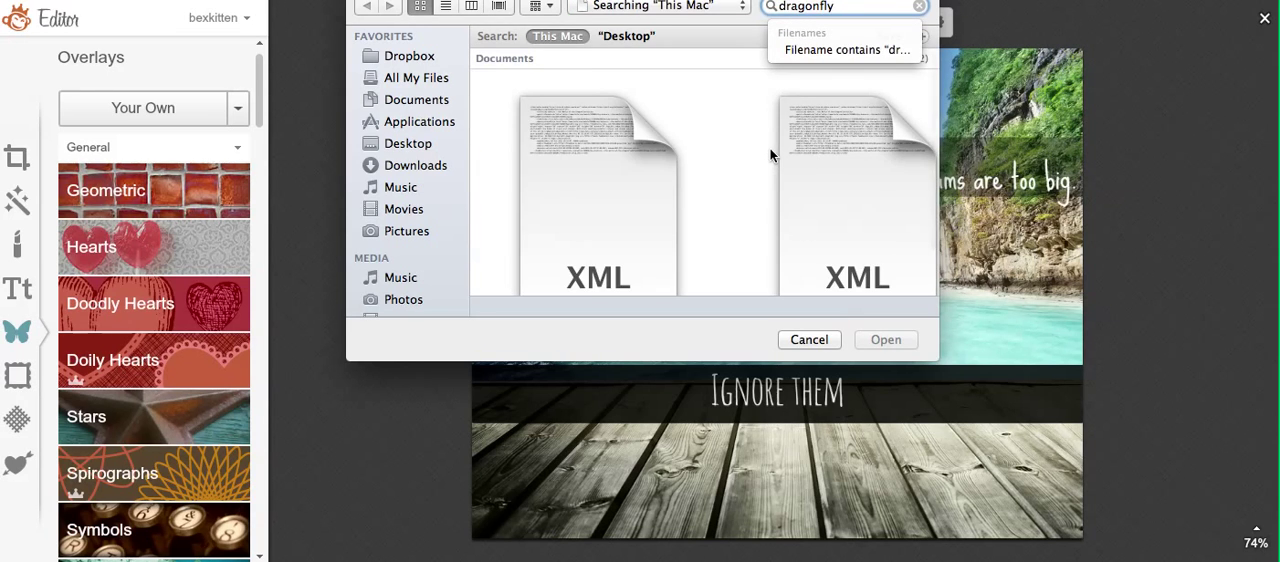
scroll(770, 155, "down", 3)
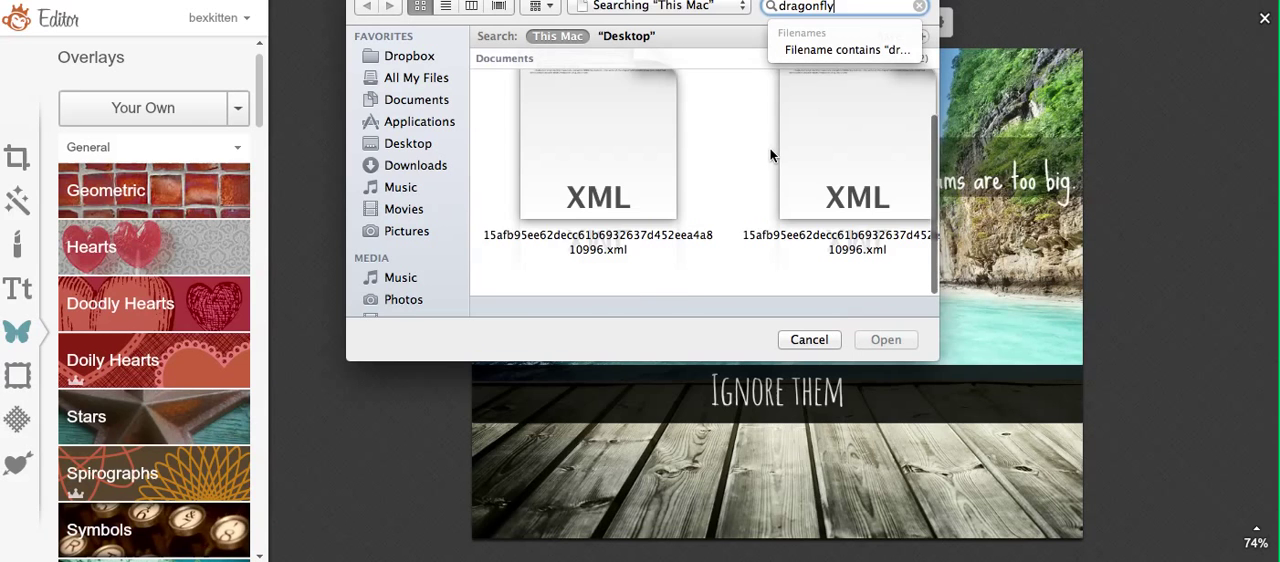
scroll(770, 155, "up", 2)
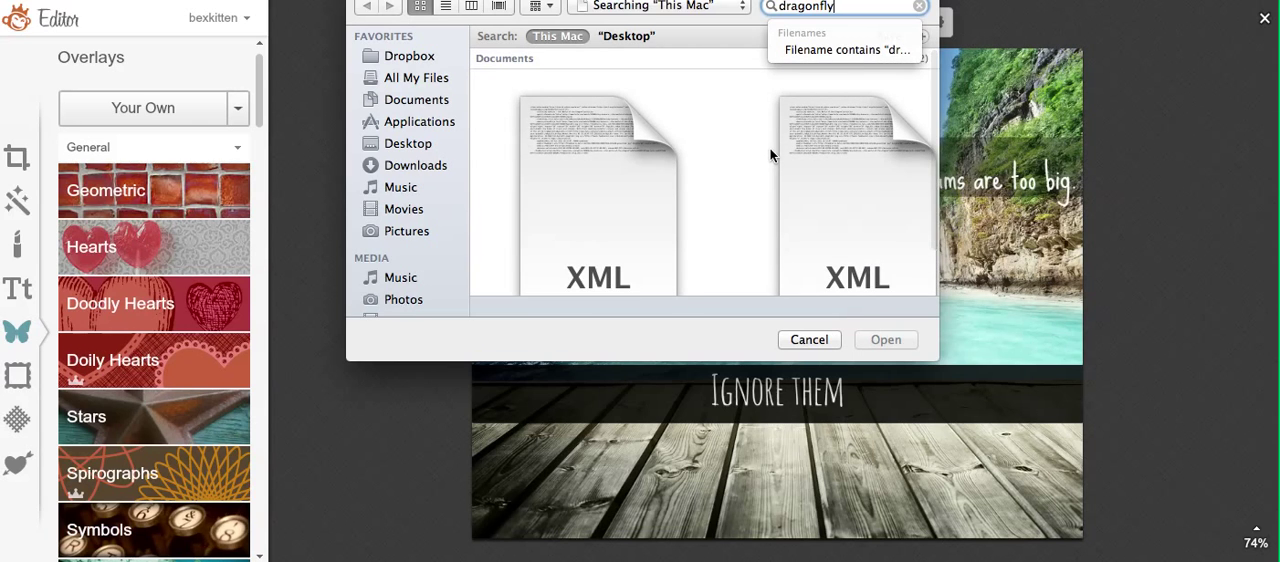
scroll(770, 155, "down", 3)
scroll(770, 155, "up", 2)
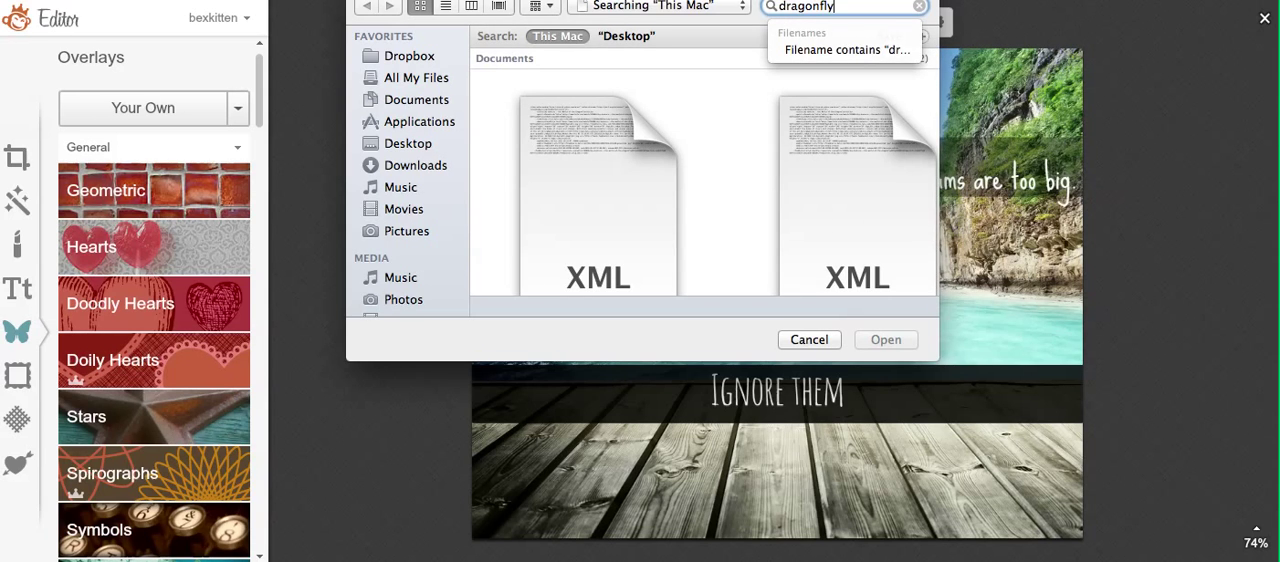
key("BackSpace")
key("BackSpace")
key("BackSpace")
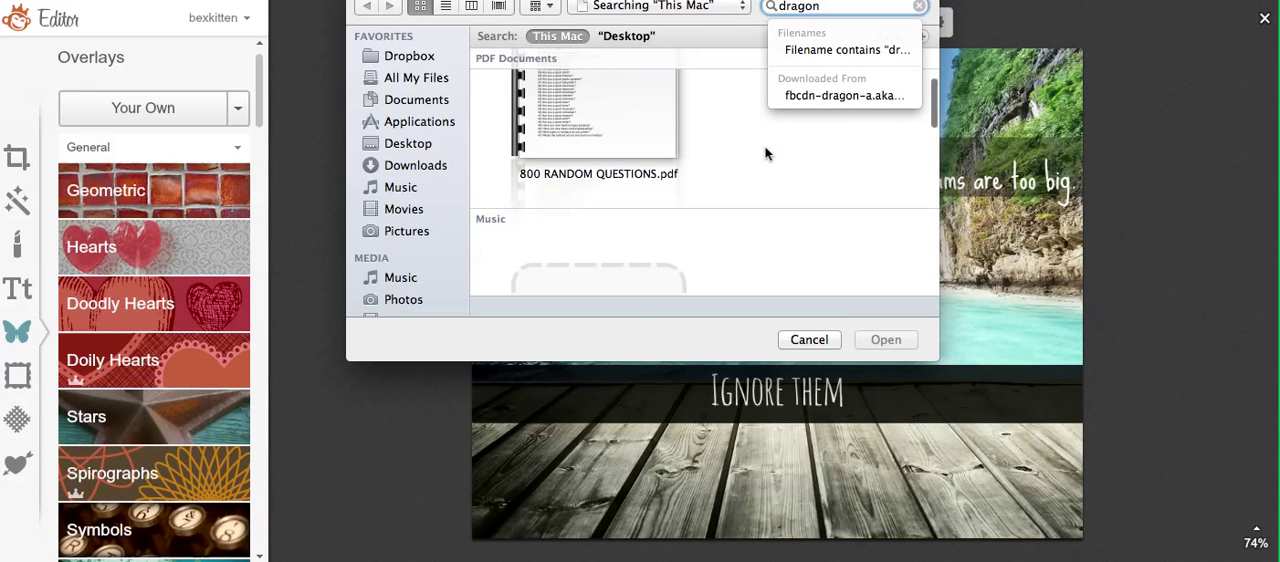
scroll(766, 153, "down", 2)
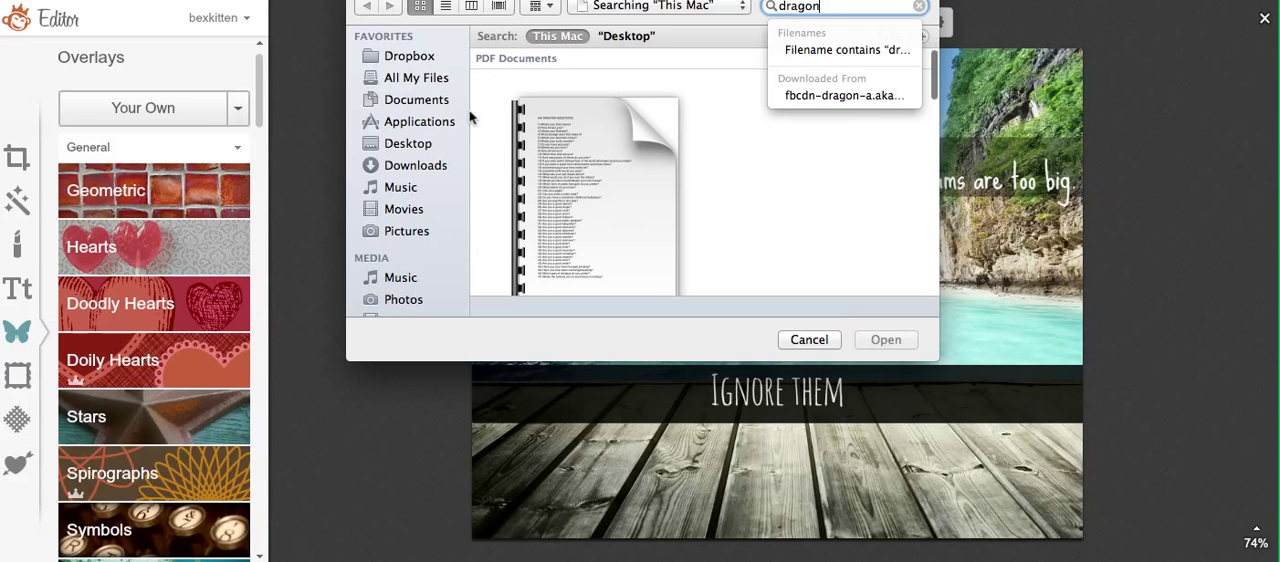
Step: Add dragonfly logo.png from the profilepix folder on the Desktop as an overlay and enlarge it on the photo
left_click(433, 148)
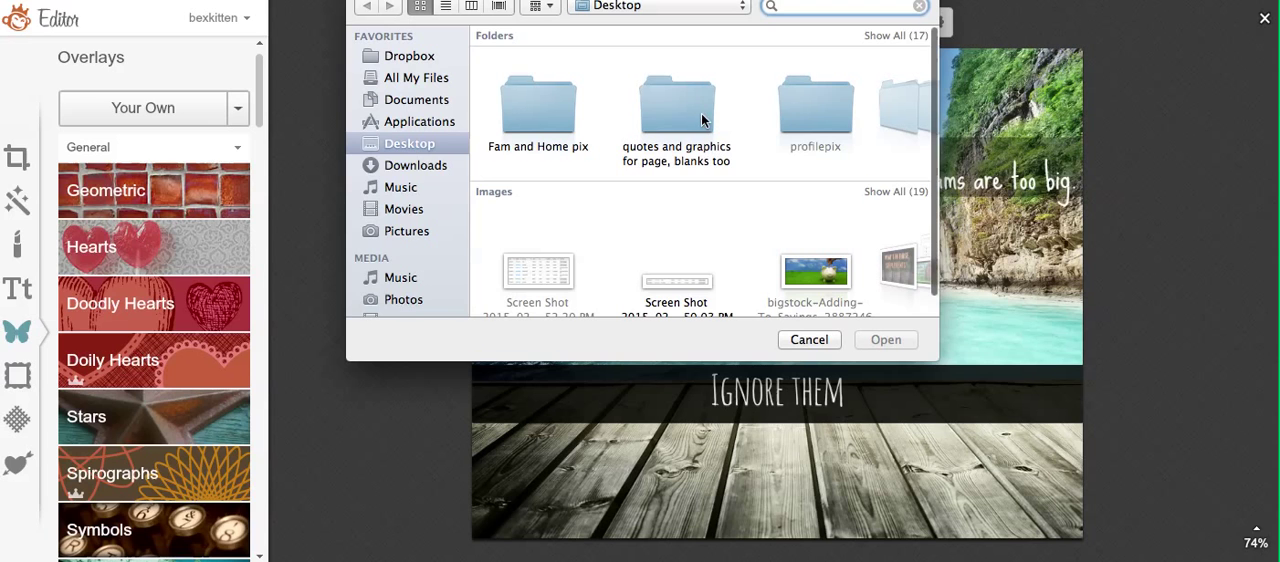
left_click(813, 122)
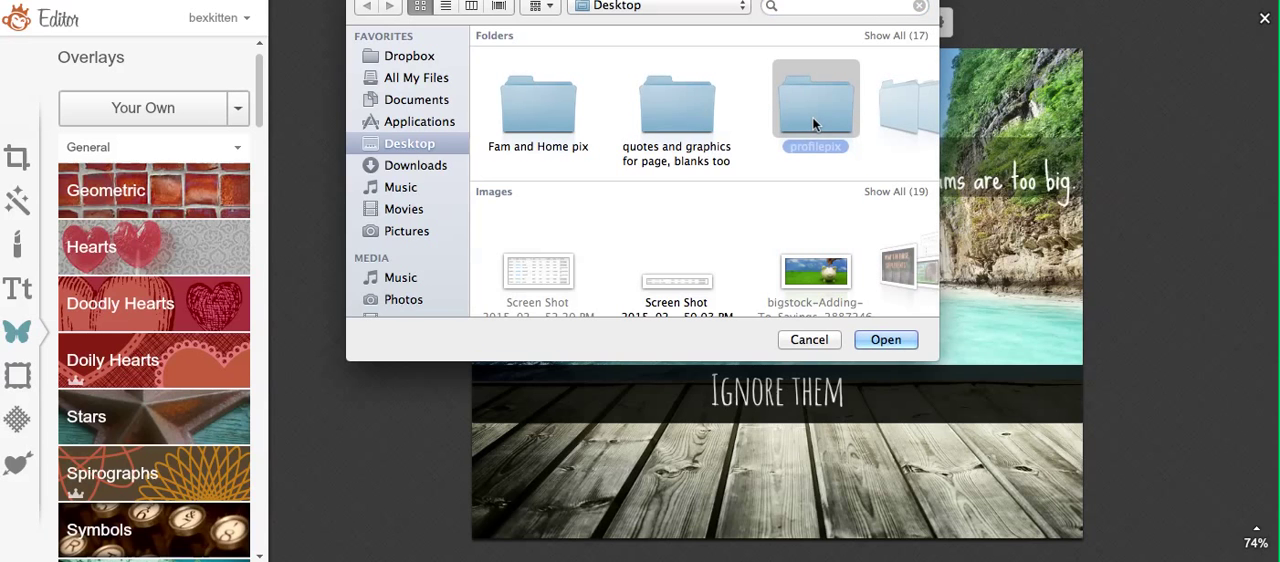
key("Return")
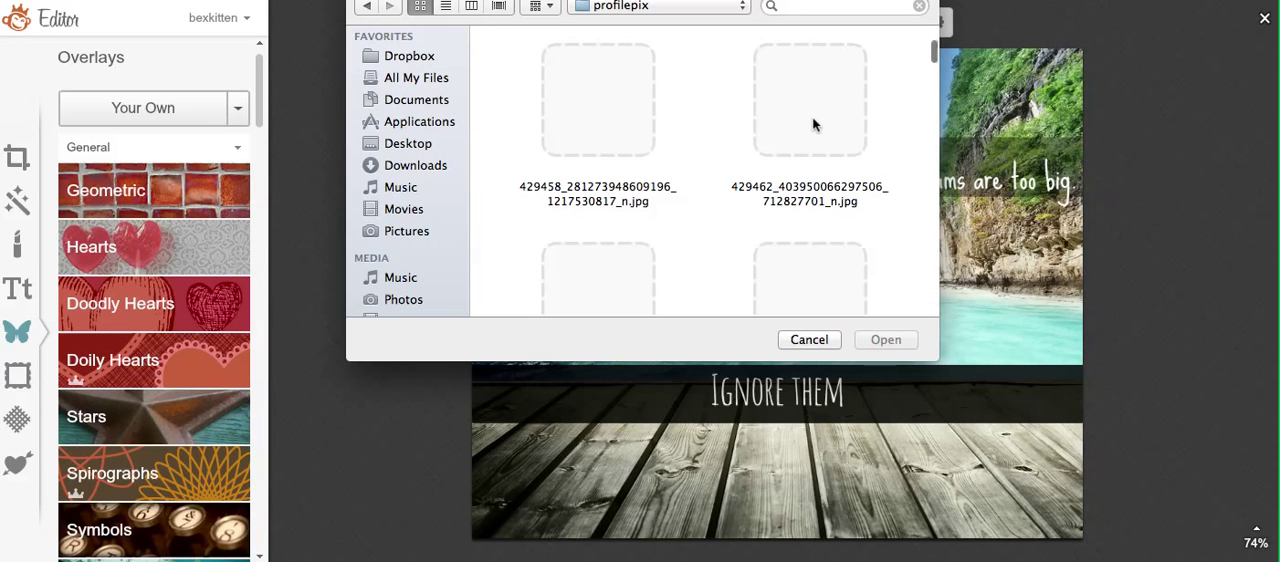
scroll(813, 122, "down", 3)
scroll(813, 122, "down", 10)
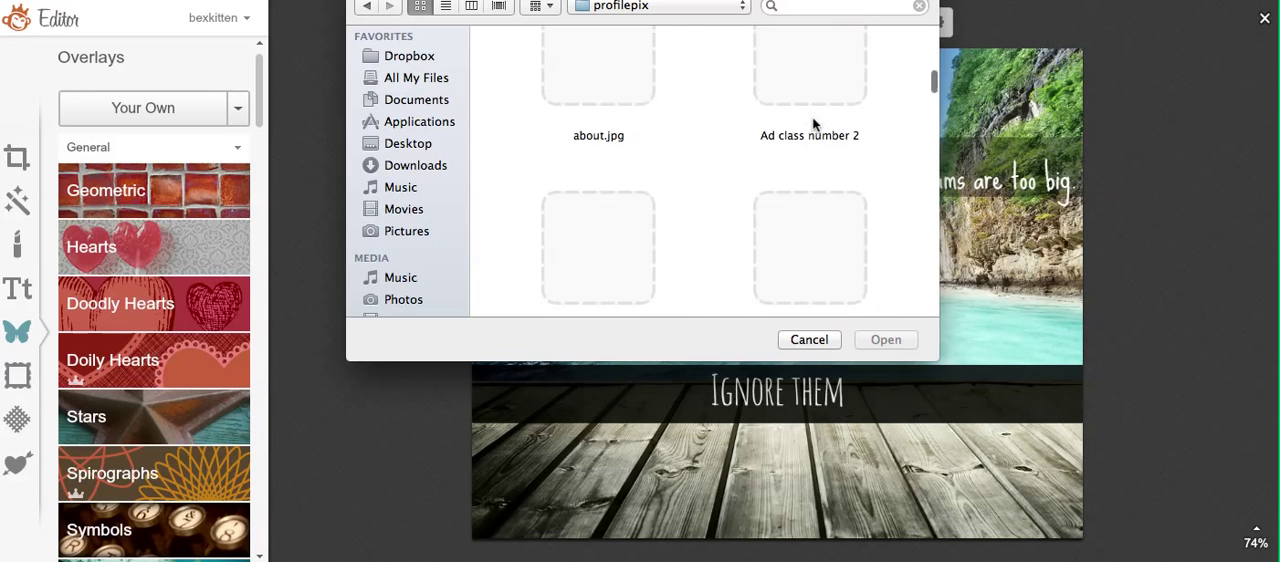
scroll(813, 124, "down", 10)
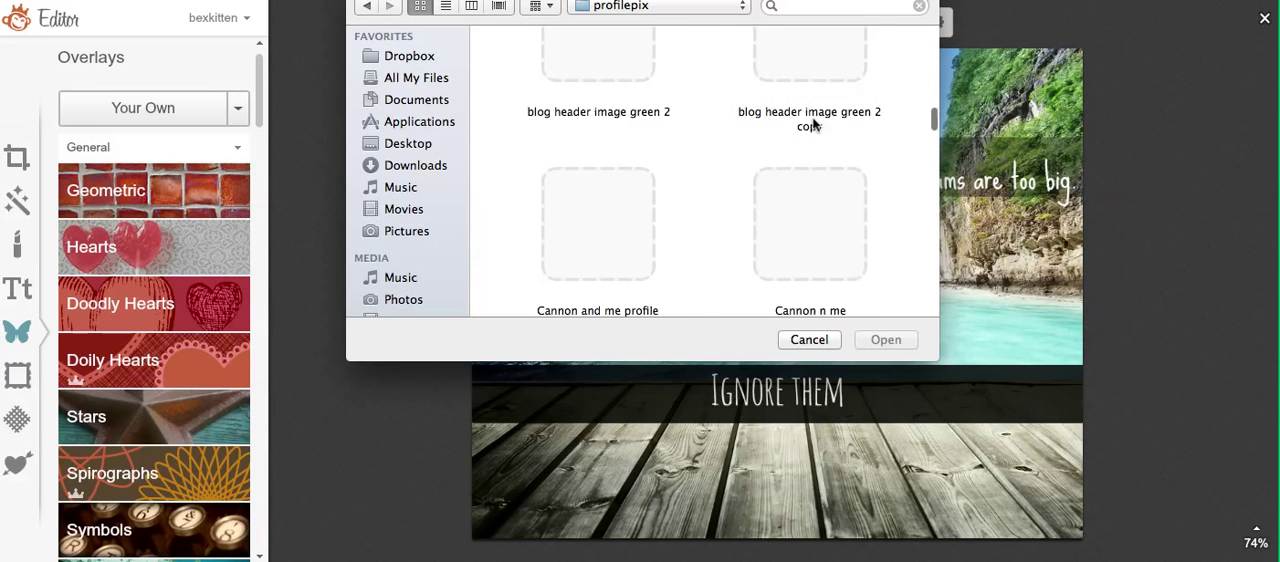
scroll(813, 124, "down", 10)
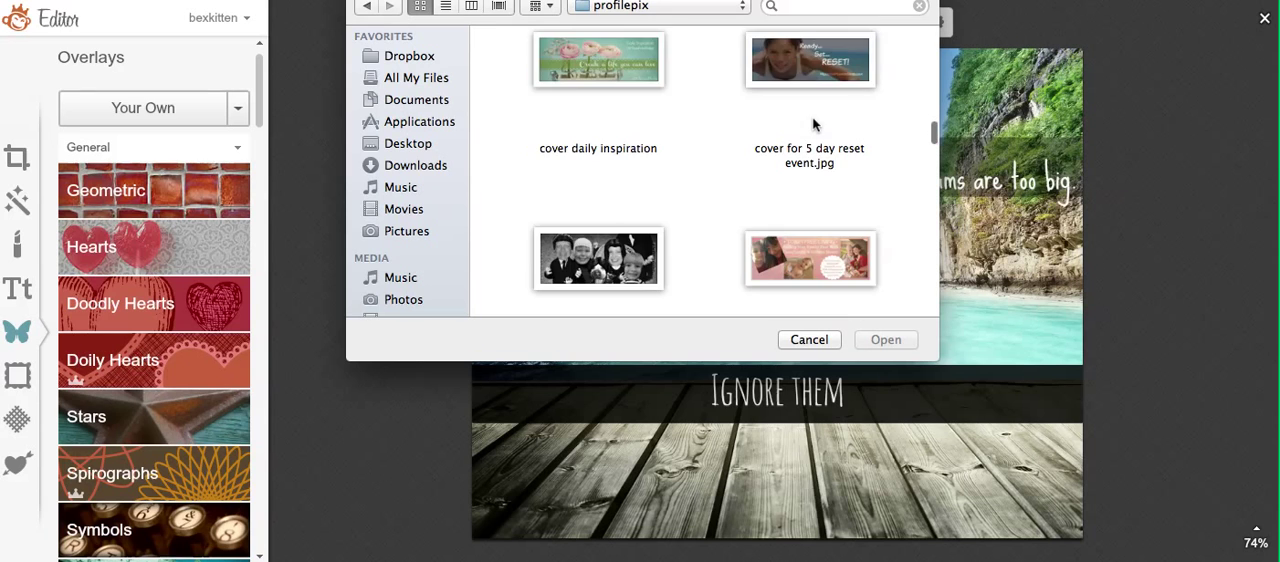
scroll(813, 124, "down", 10)
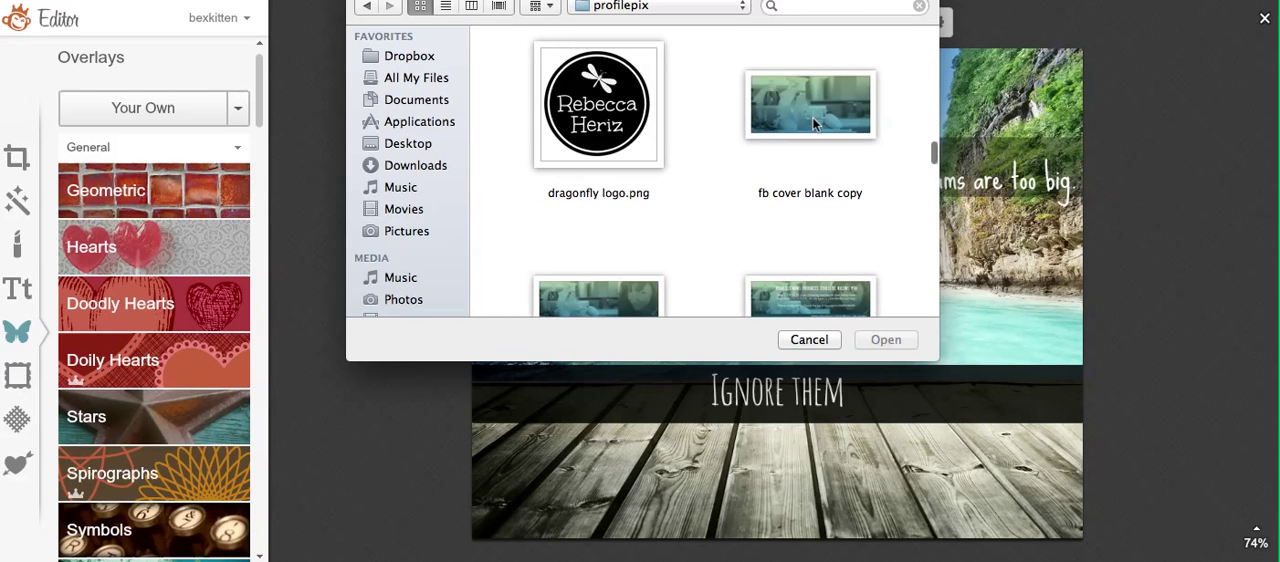
scroll(813, 124, "up", 2)
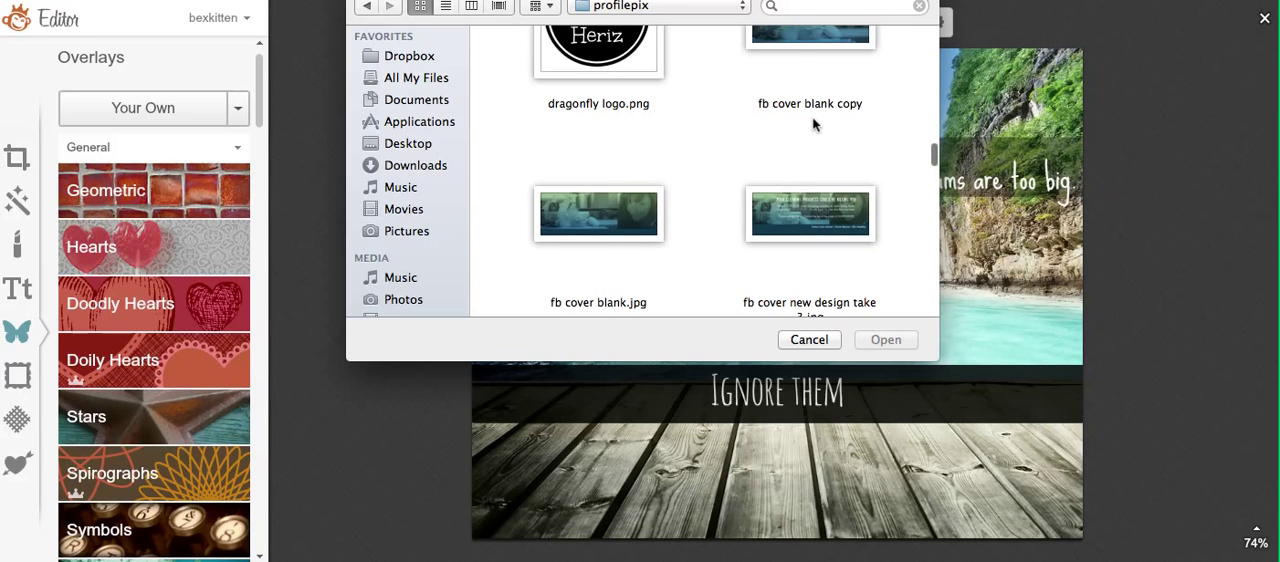
scroll(813, 124, "up", 2)
left_click(597, 128)
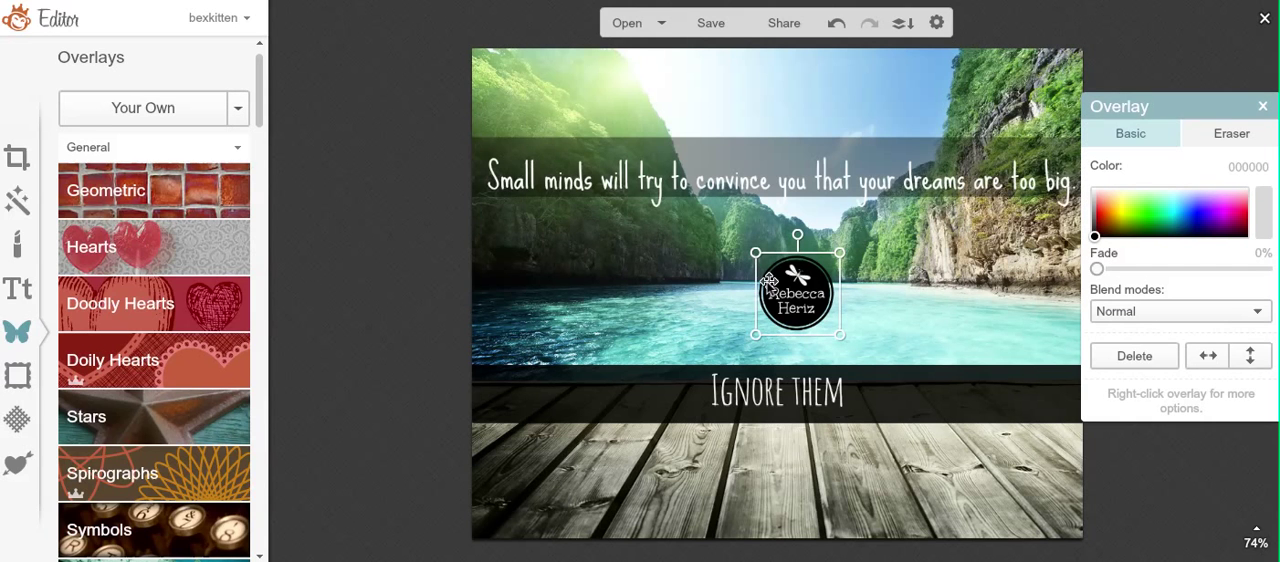
left_click_drag(754, 293, 724, 290)
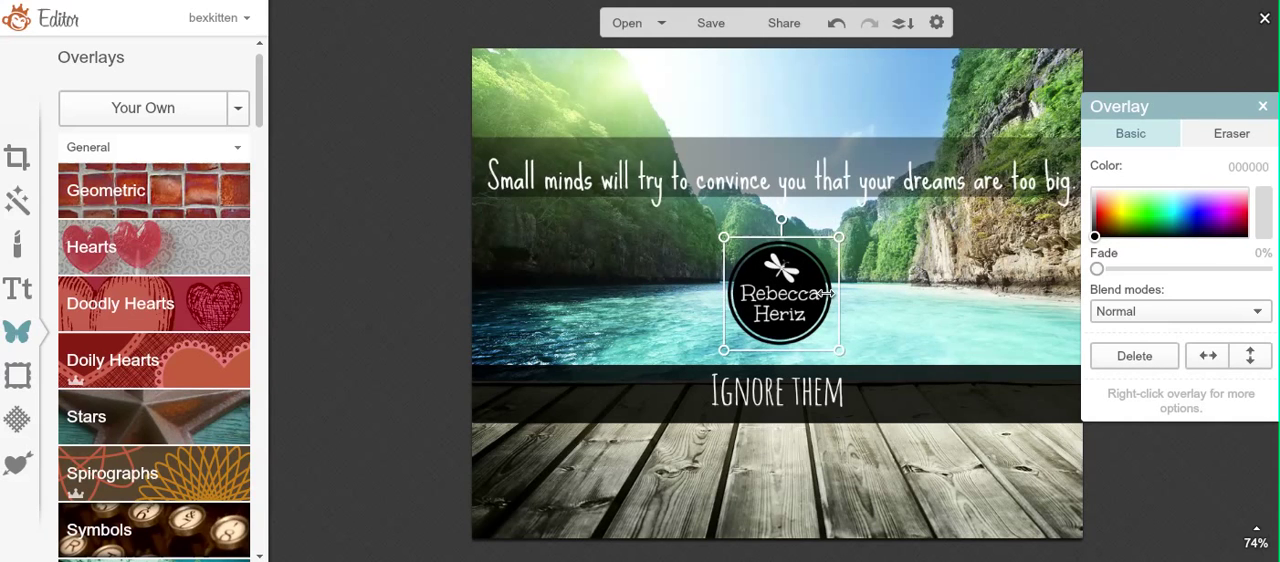
Step: Try the Overlay blend mode on the logo with green, turquoise 54fff8 and blue 4c4aff
left_click(1160, 312)
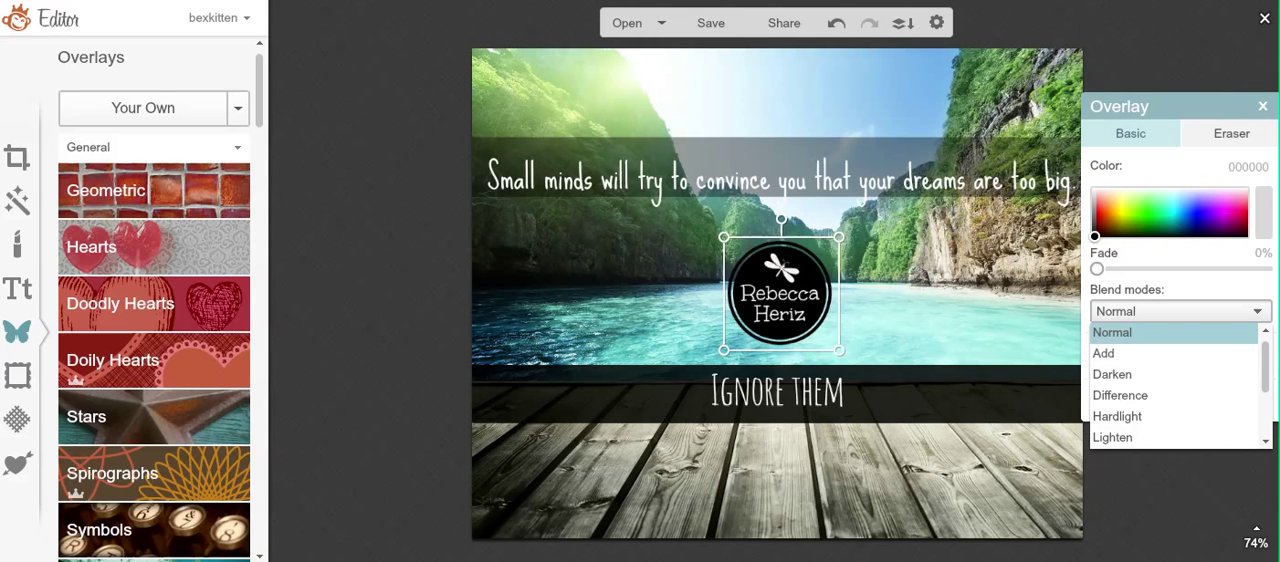
left_click_drag(1266, 368, 1268, 430)
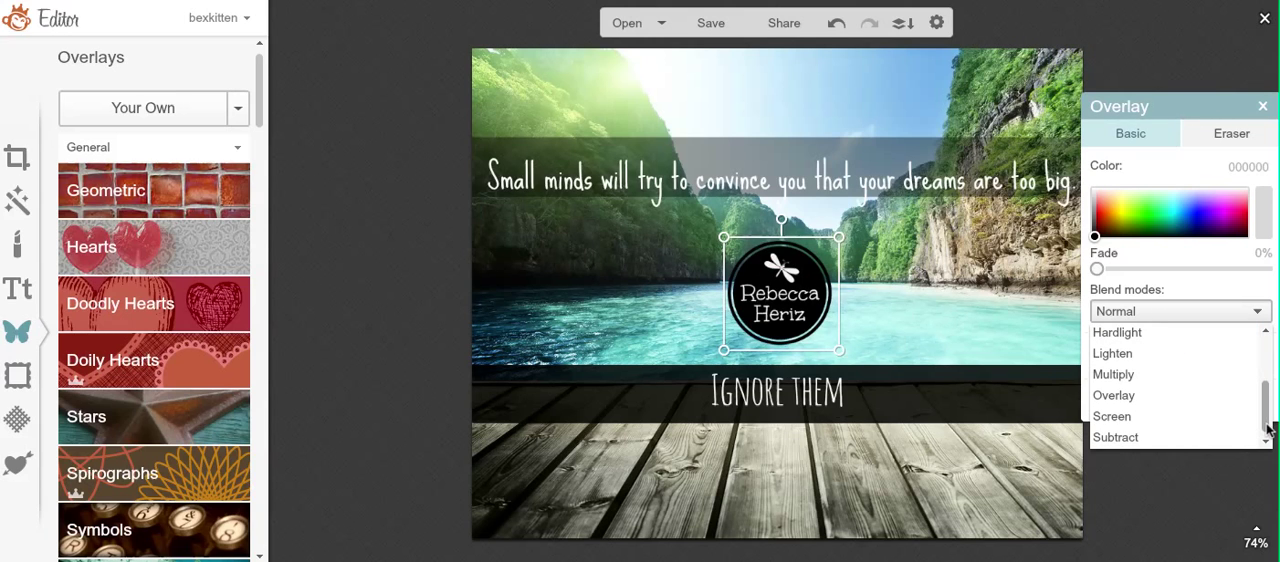
left_click(1196, 396)
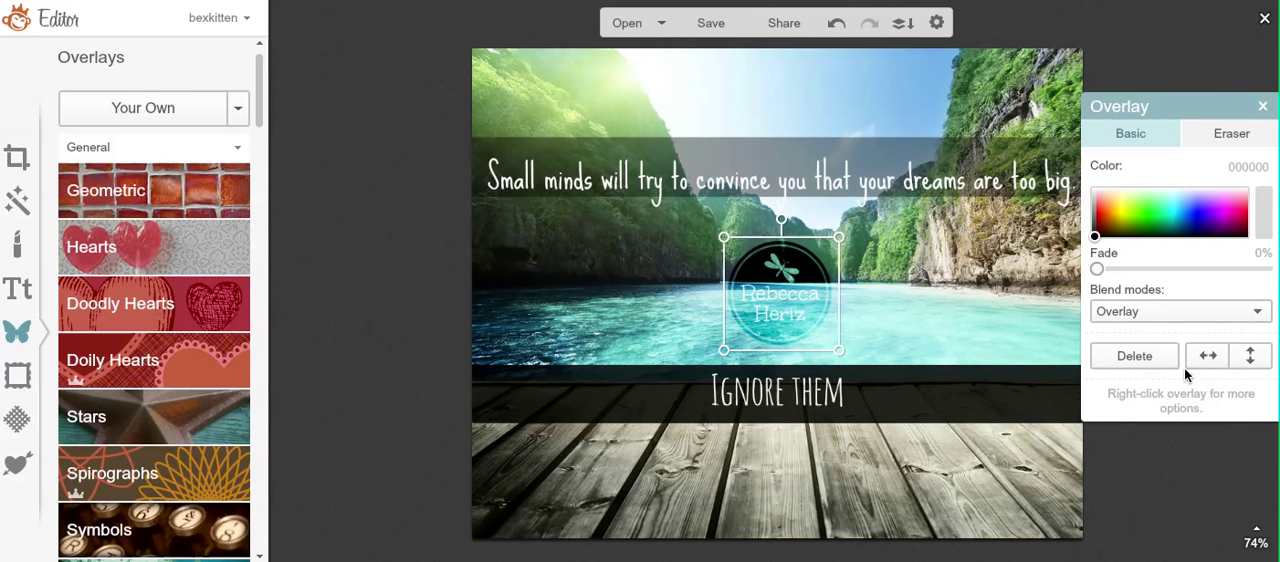
left_click(1106, 213)
left_click(1172, 207)
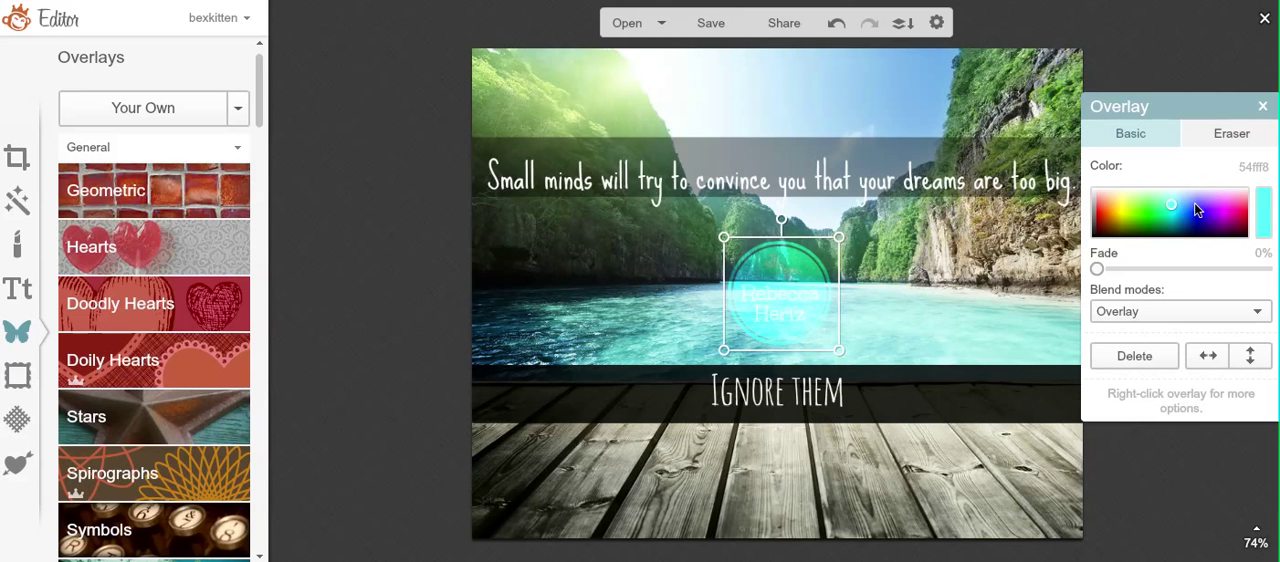
left_click(1197, 206)
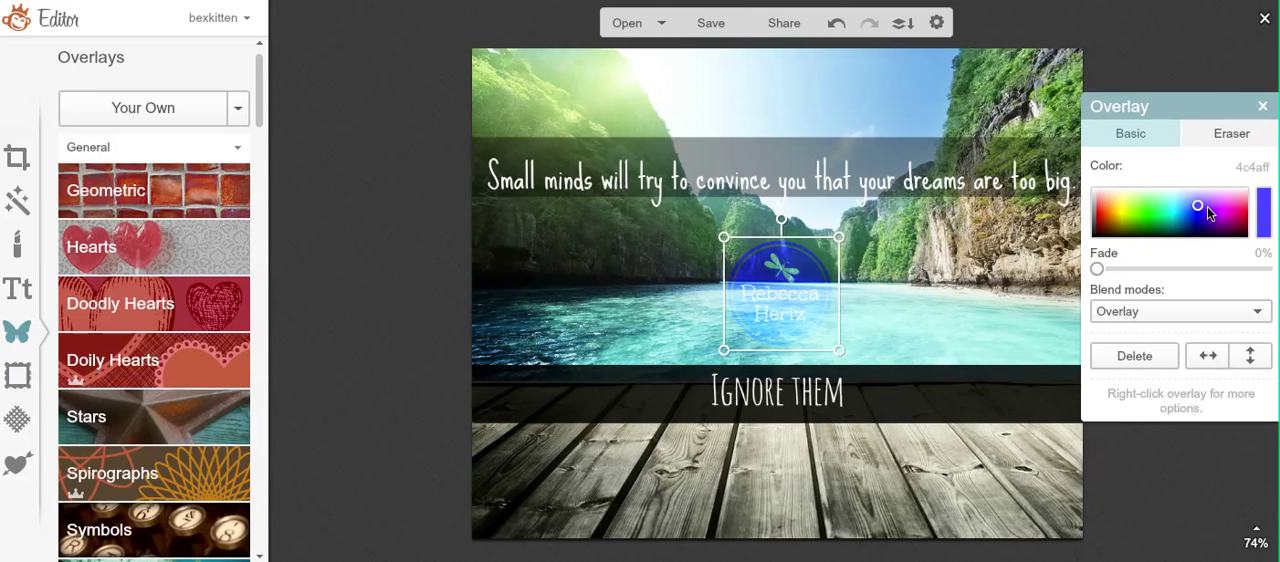
Step: Return the logo's blend mode to Normal and recolor it pink ff547f and dark red 7c001f
left_click(1196, 318)
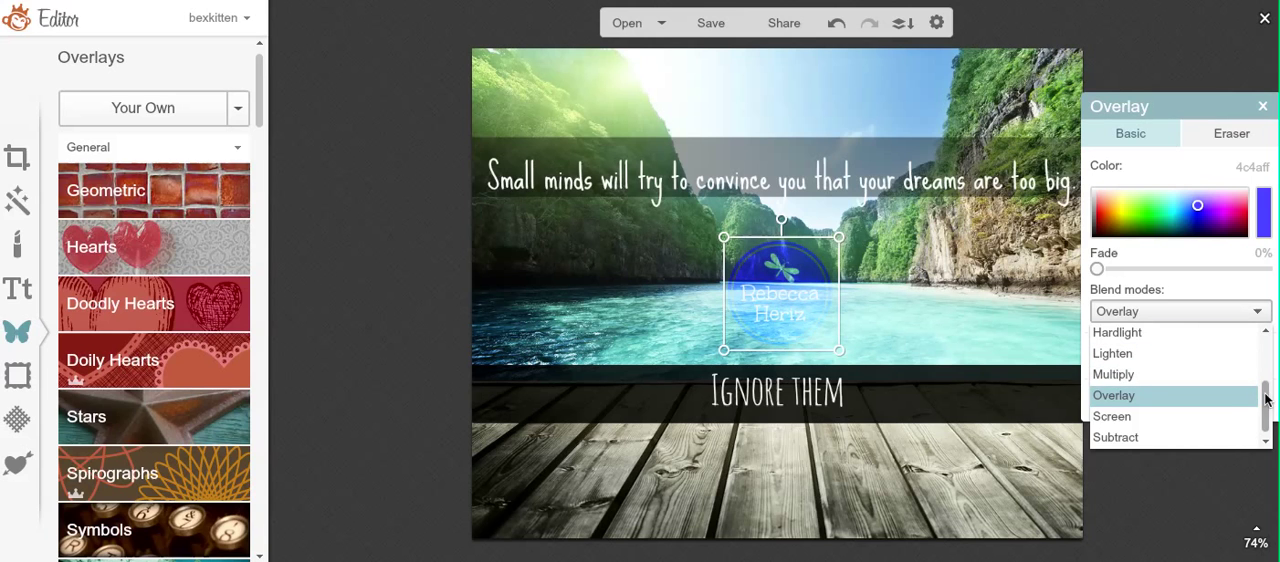
left_click_drag(1266, 398, 1240, 331)
left_click(1244, 332)
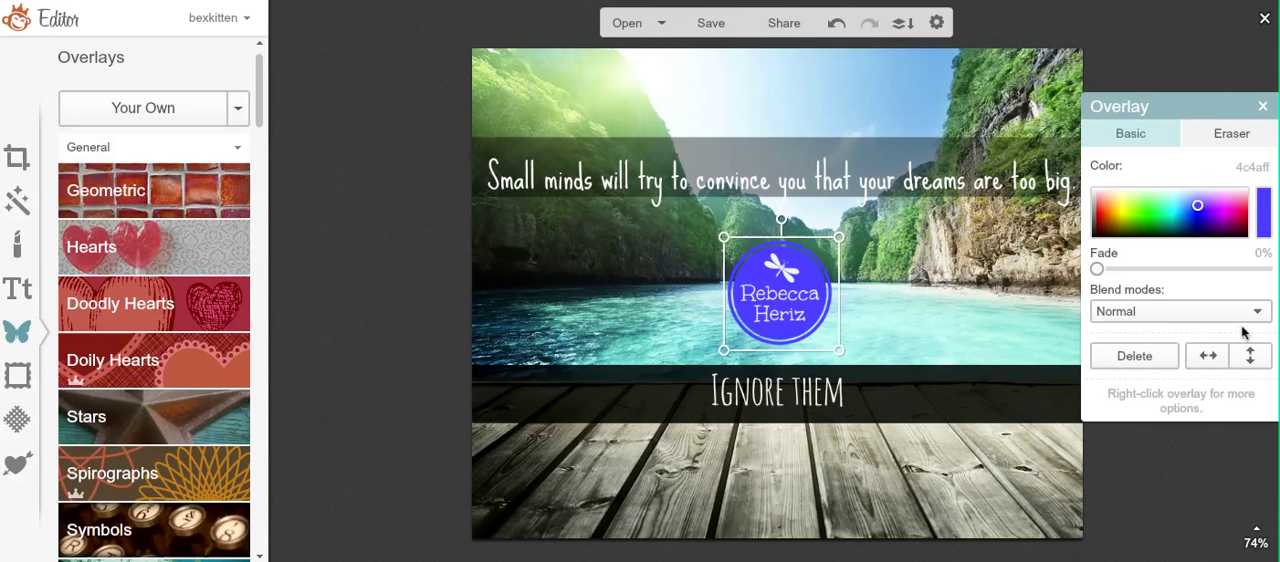
left_click(1231, 214)
left_click(1241, 205)
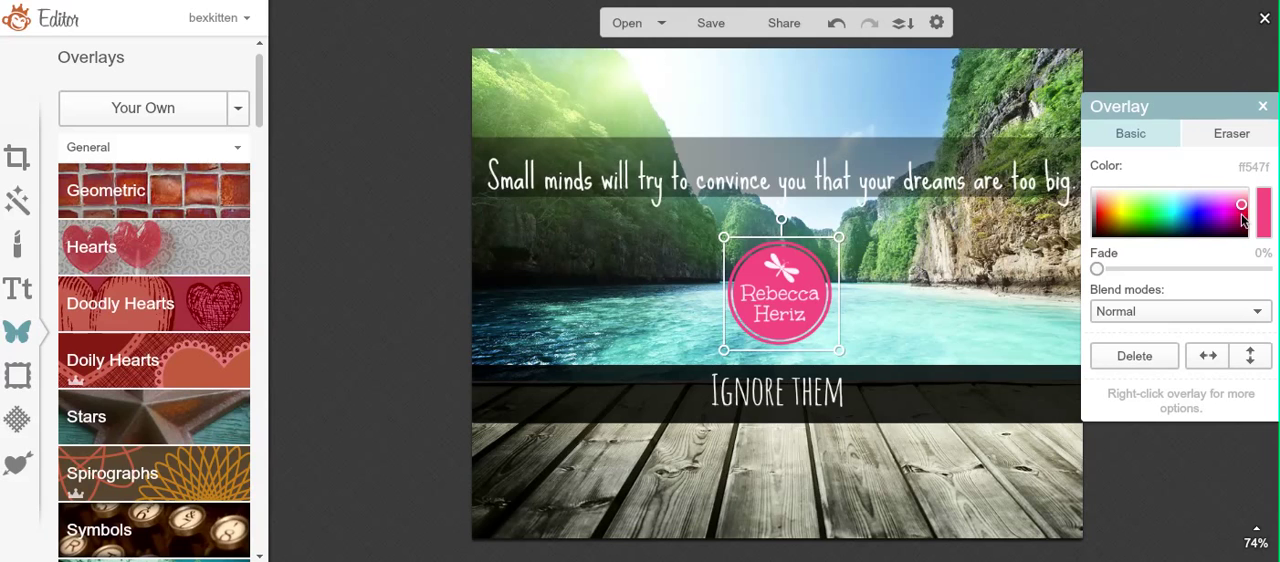
left_click(1241, 225)
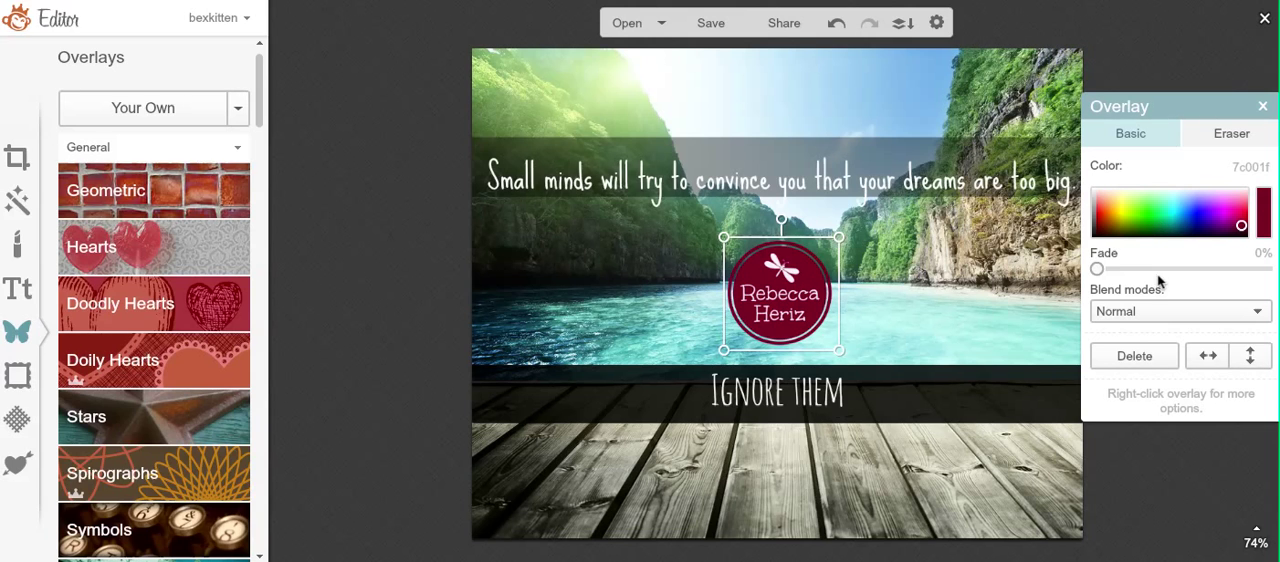
Step: Set the recolored logo's blend mode to Overlay
left_click(1172, 314)
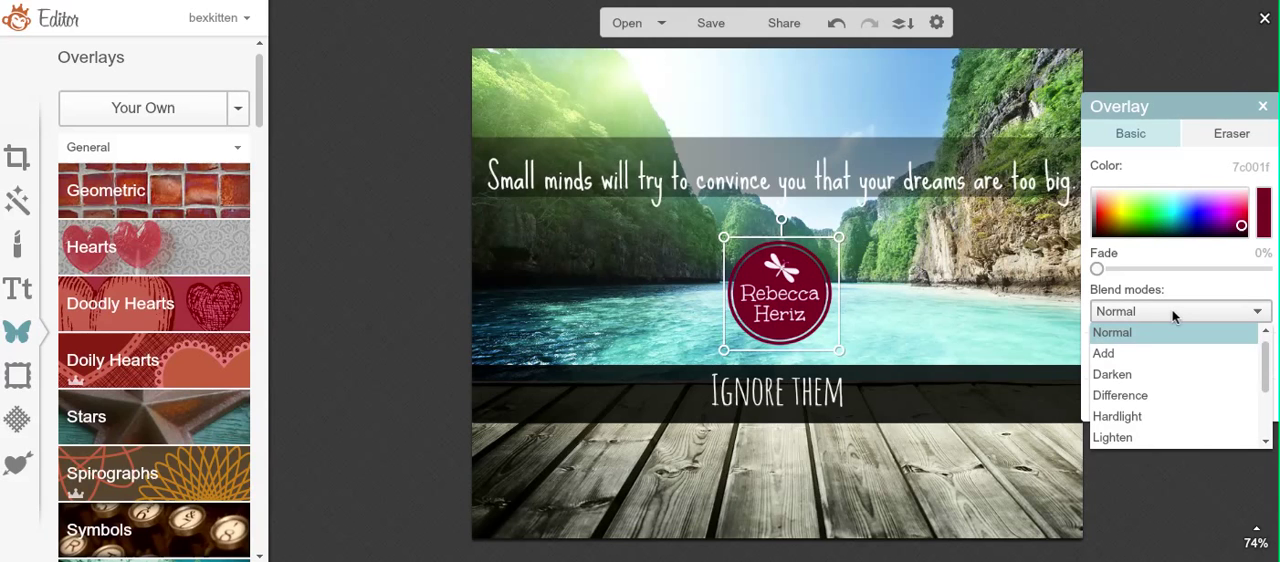
left_click_drag(1261, 377, 1266, 418)
left_click(1210, 396)
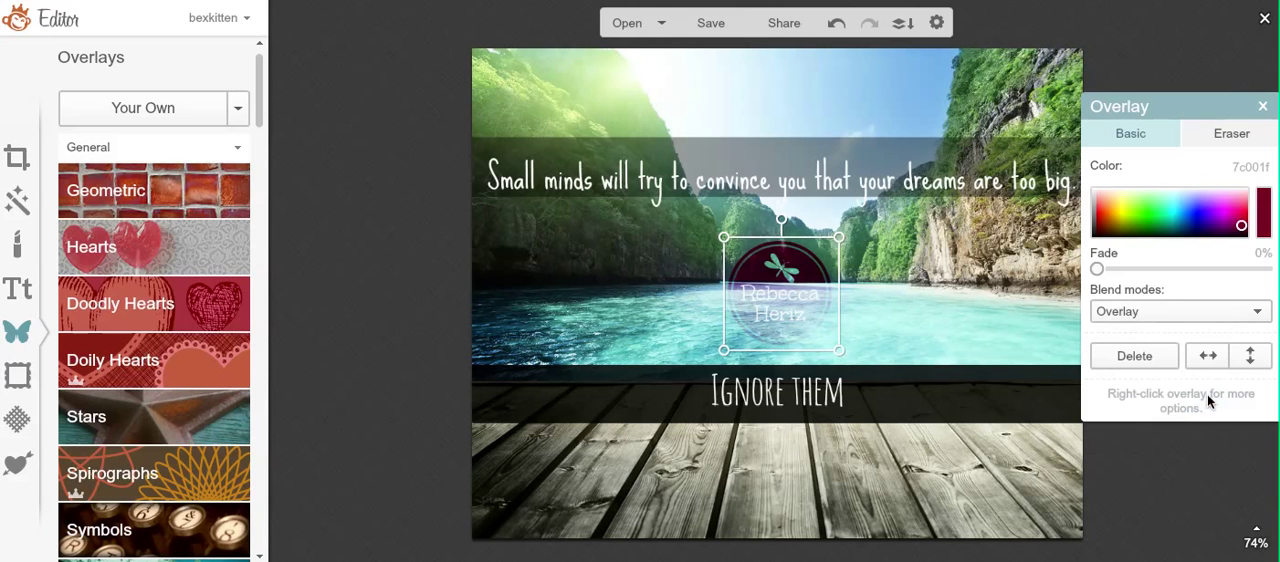
Step: Move the logo to the lower-right corner of the photo and shrink it to fit over the wooden planks
left_click_drag(762, 271, 1045, 533)
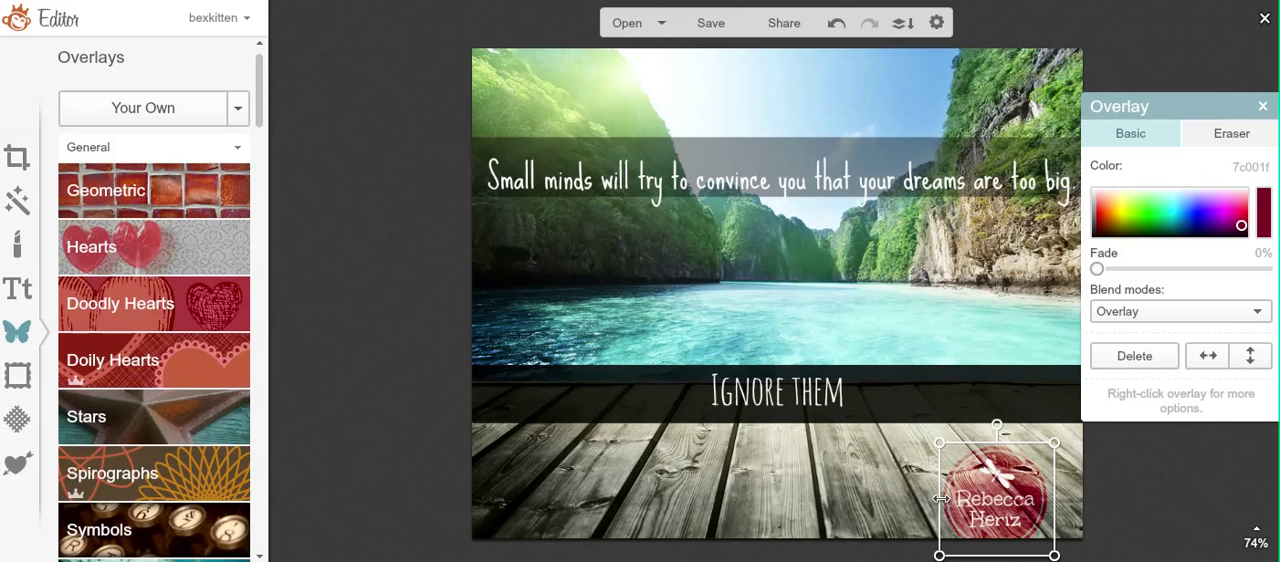
left_click_drag(941, 498, 1037, 491)
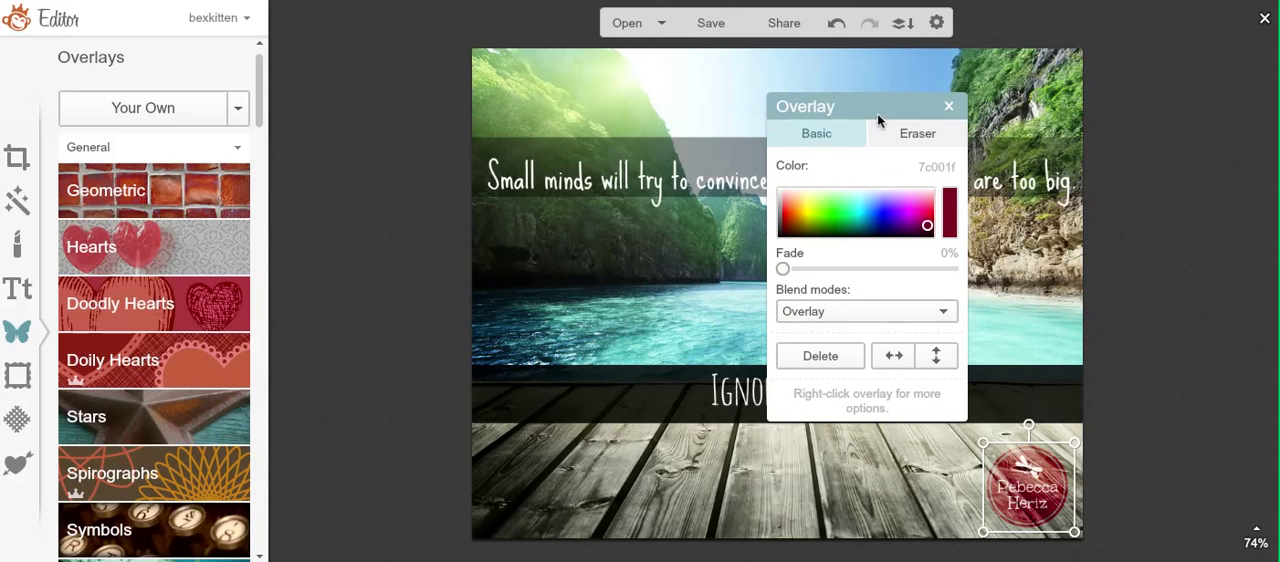
Step: Recolor the logo by sampling the dark band behind "Ignore them" and darkening the sampled color to 0b0600
left_click_drag(876, 112, 372, 141)
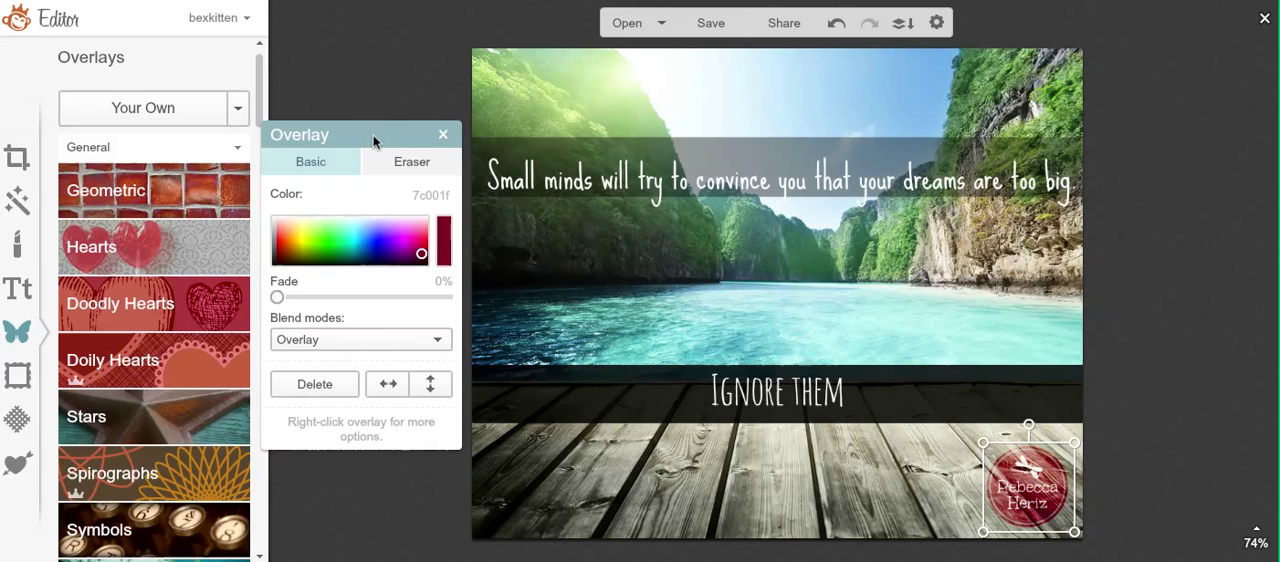
left_click(450, 229)
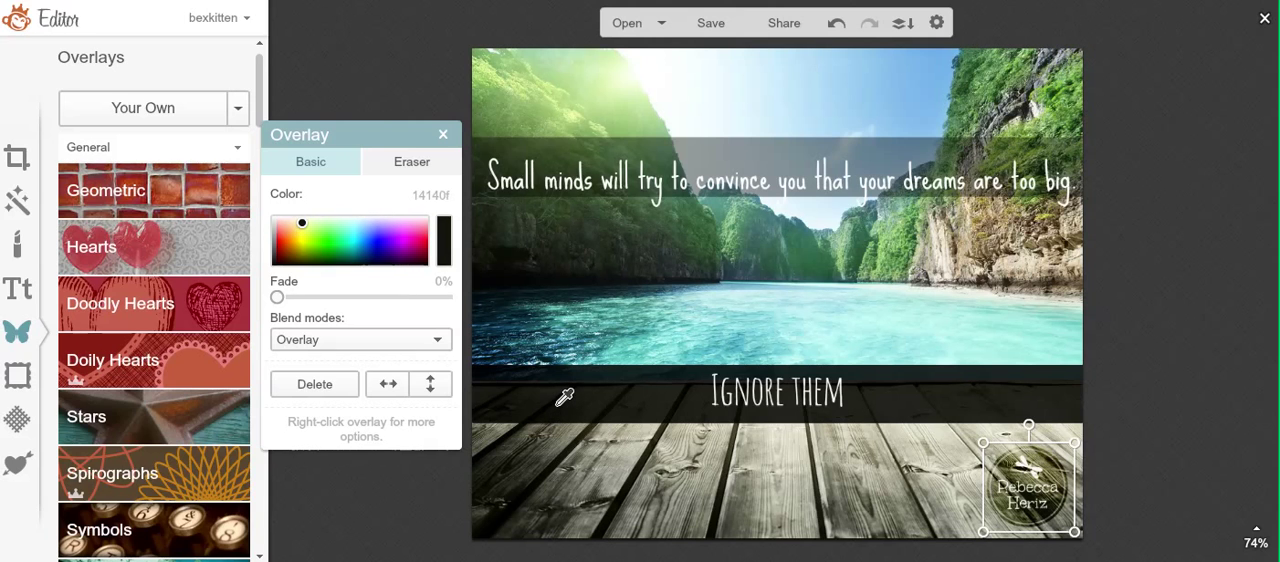
left_click(559, 403)
left_click(300, 225)
left_click_drag(300, 225, 290, 264)
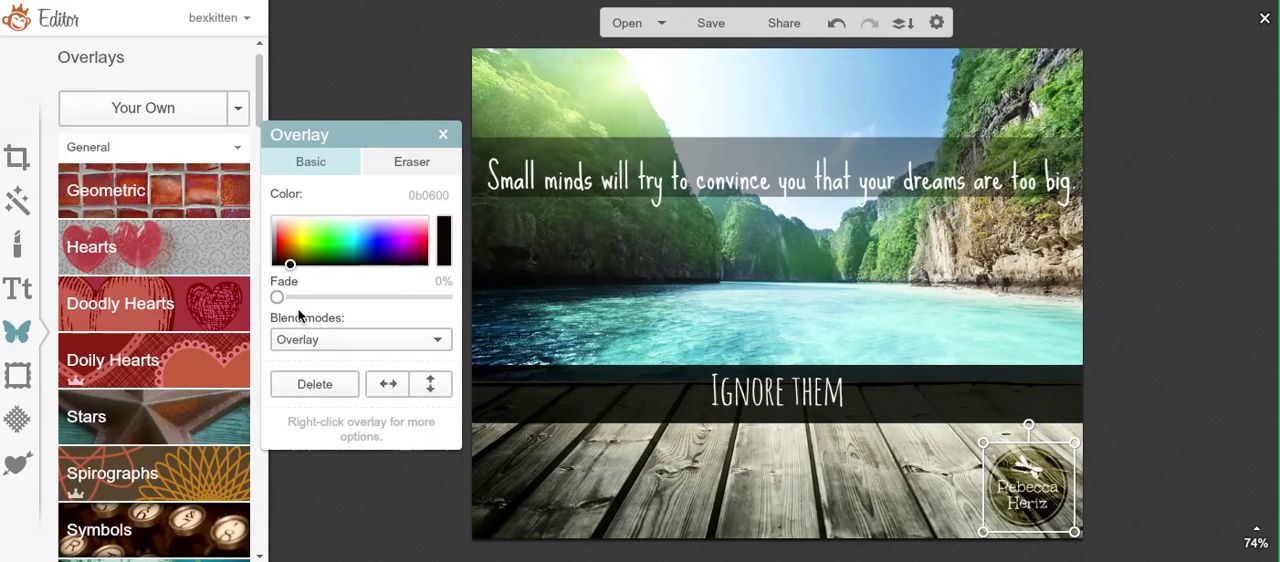
Step: Enlarge the logo slightly within the lower-right corner of the photo
left_click(740, 475)
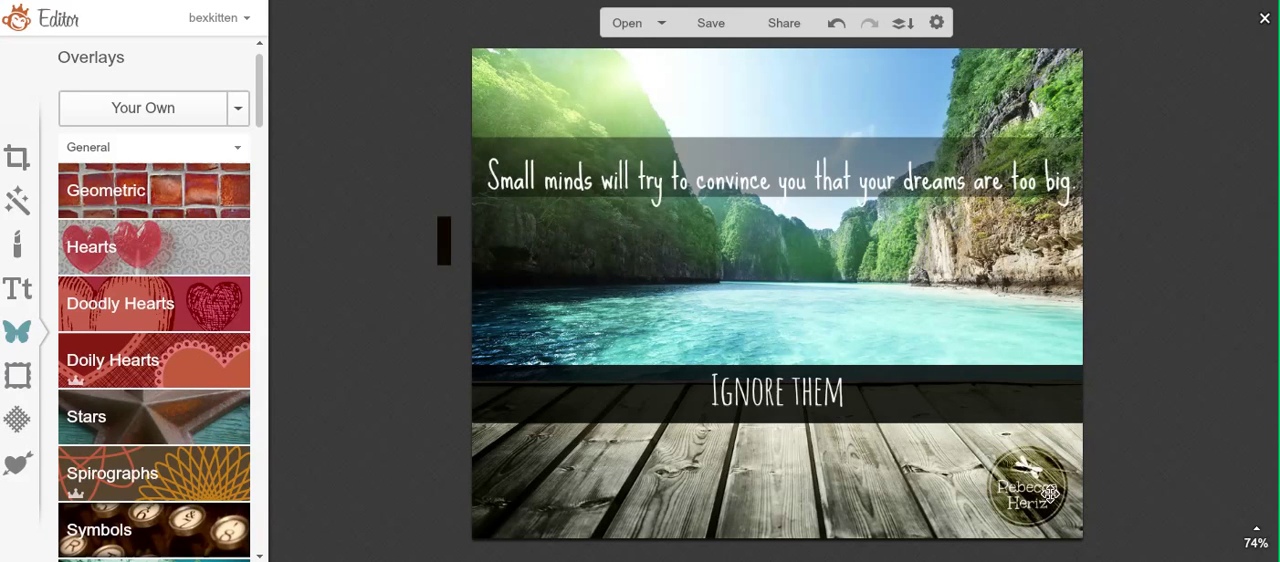
left_click(1048, 492)
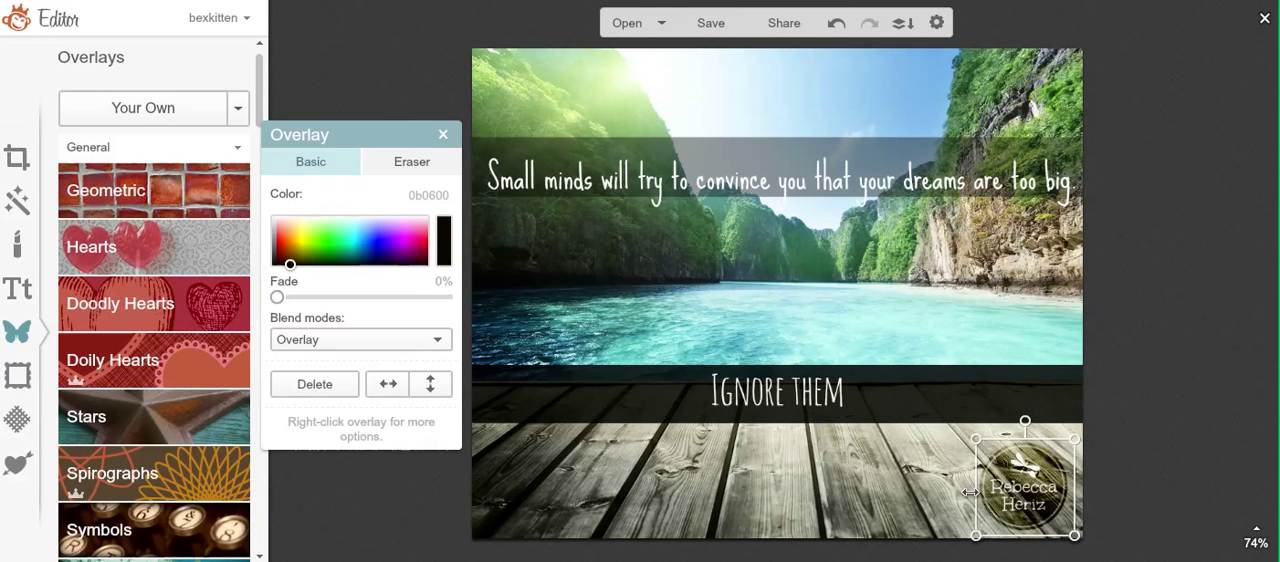
mouse_move(1017, 479)
left_mouse_down()
mouse_move(966, 497)
mouse_move(1033, 506)
mouse_move(1018, 480)
mouse_move(550, 483)
mouse_move(535, 495)
mouse_move(703, 507)
mouse_move(1028, 478)
left_mouse_up()
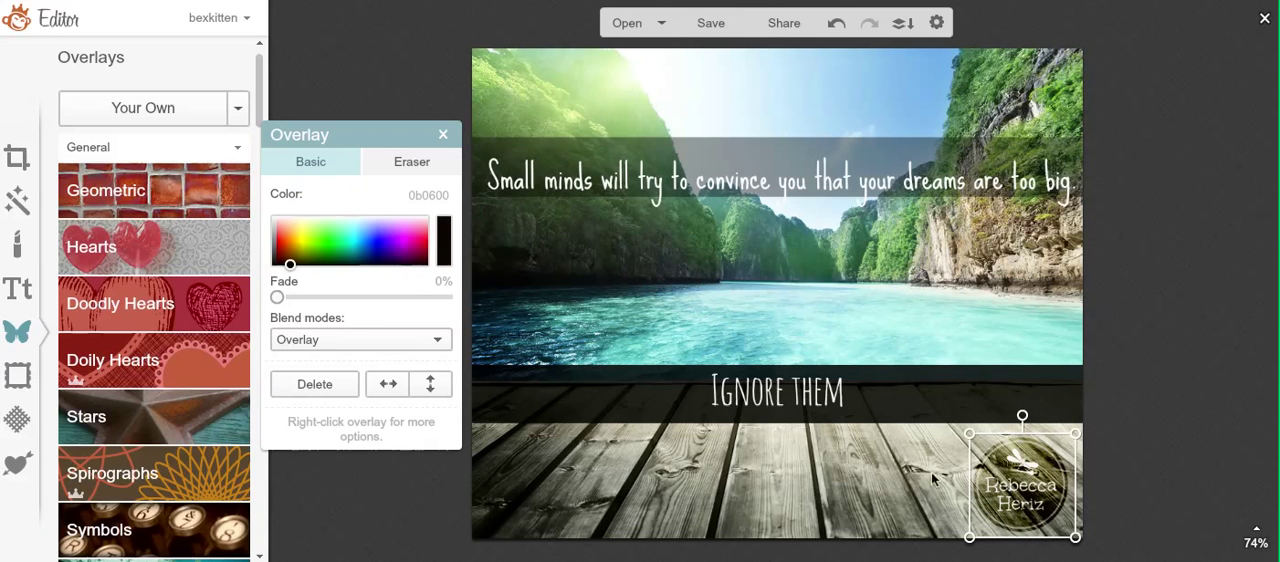
Step: Try the Normal blend mode on the logo with a 56% fade
left_click(392, 341)
left_click_drag(444, 432, 442, 280)
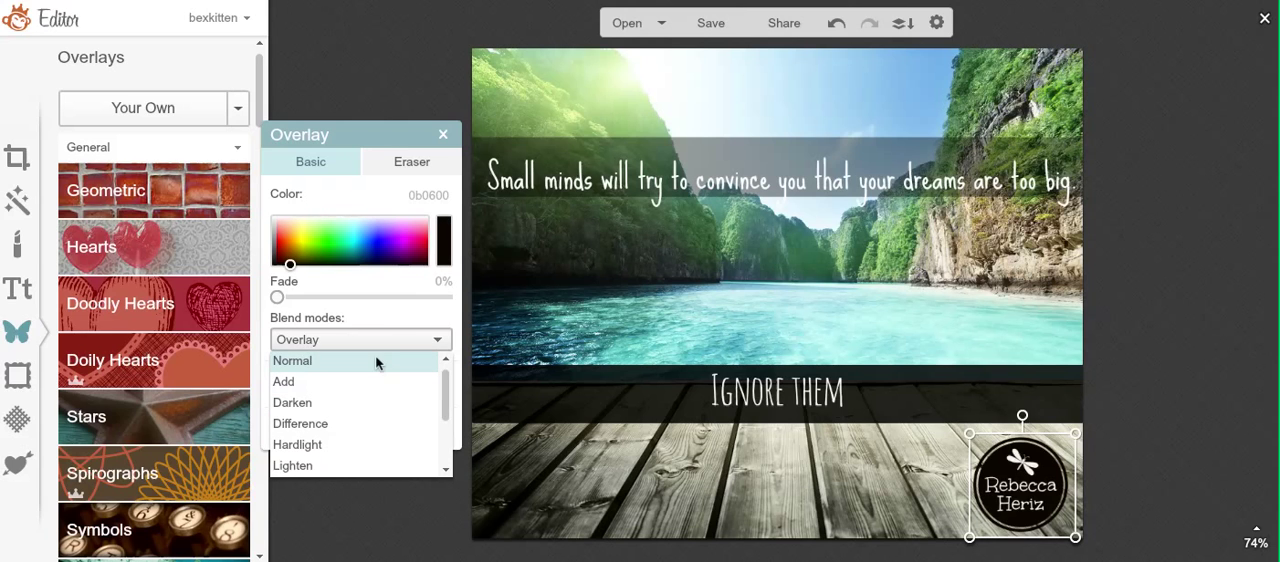
left_click_drag(278, 298, 373, 298)
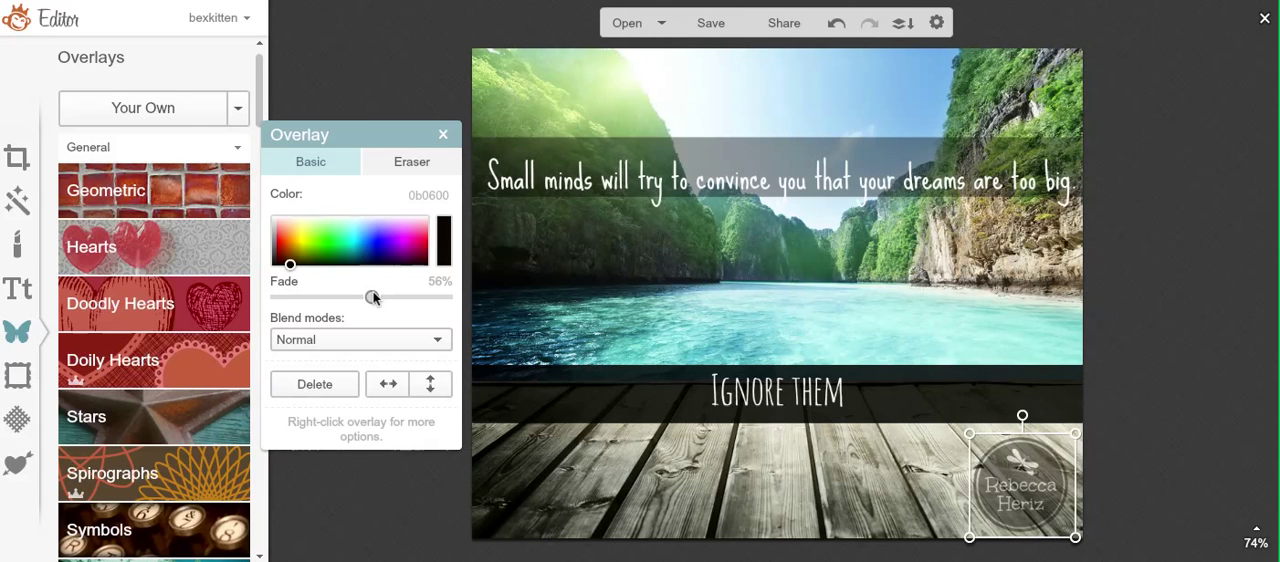
Step: Try the Overlay blend mode on the faded logo, and return its fade to 0%
left_click(422, 347)
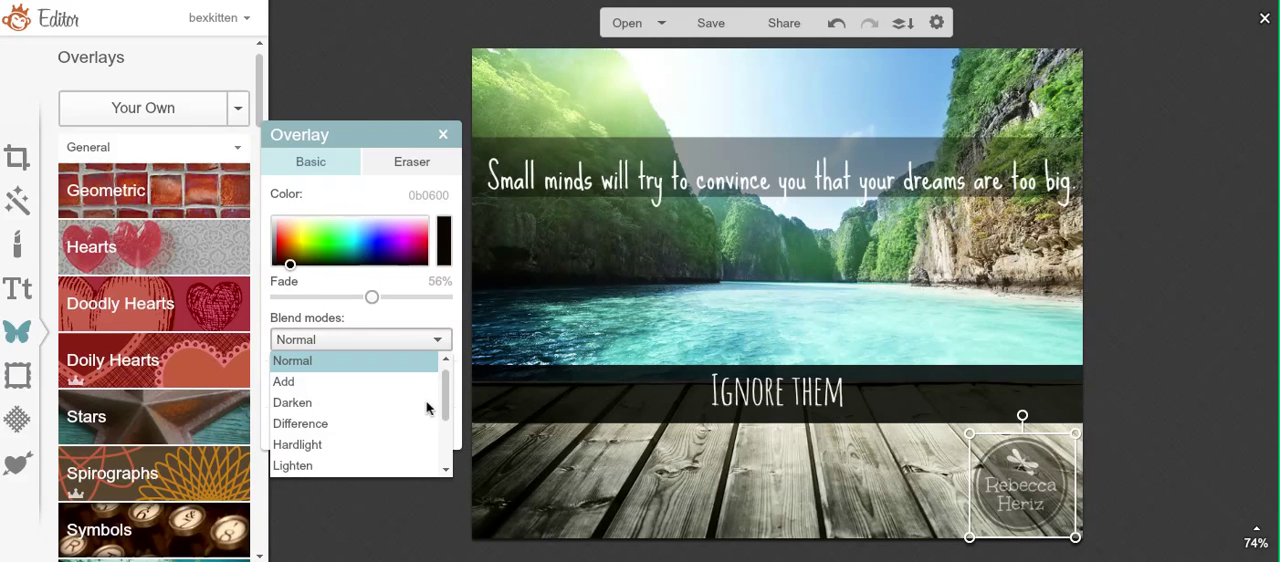
left_click_drag(449, 400, 446, 476)
left_click(405, 423)
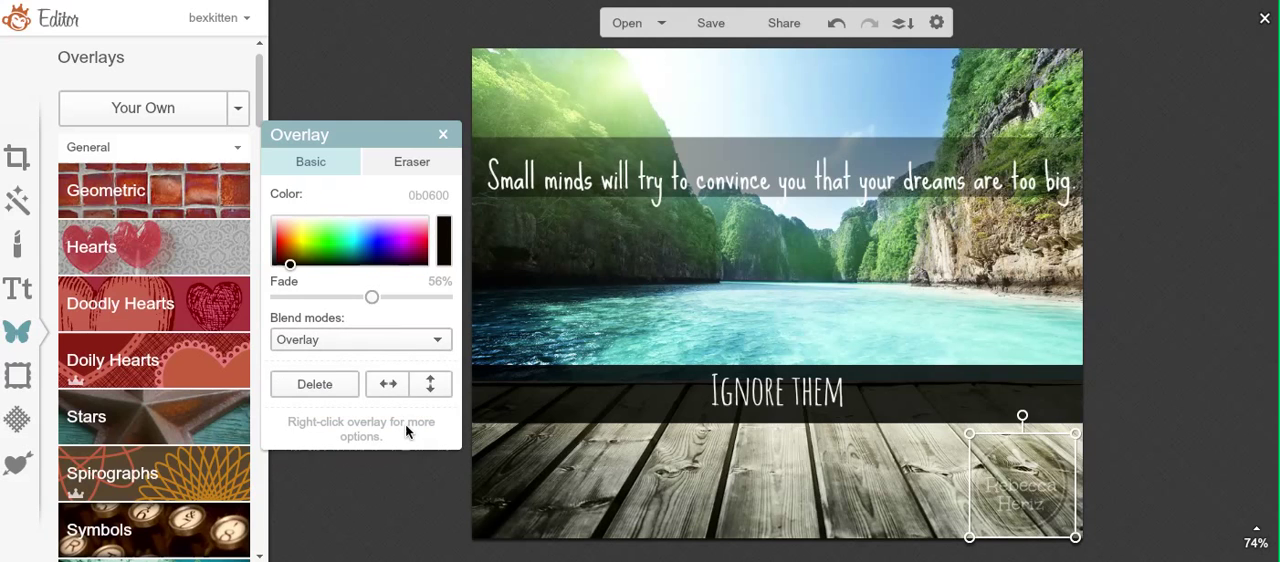
left_click_drag(371, 297, 369, 297)
left_click_drag(203, 306, 199, 295)
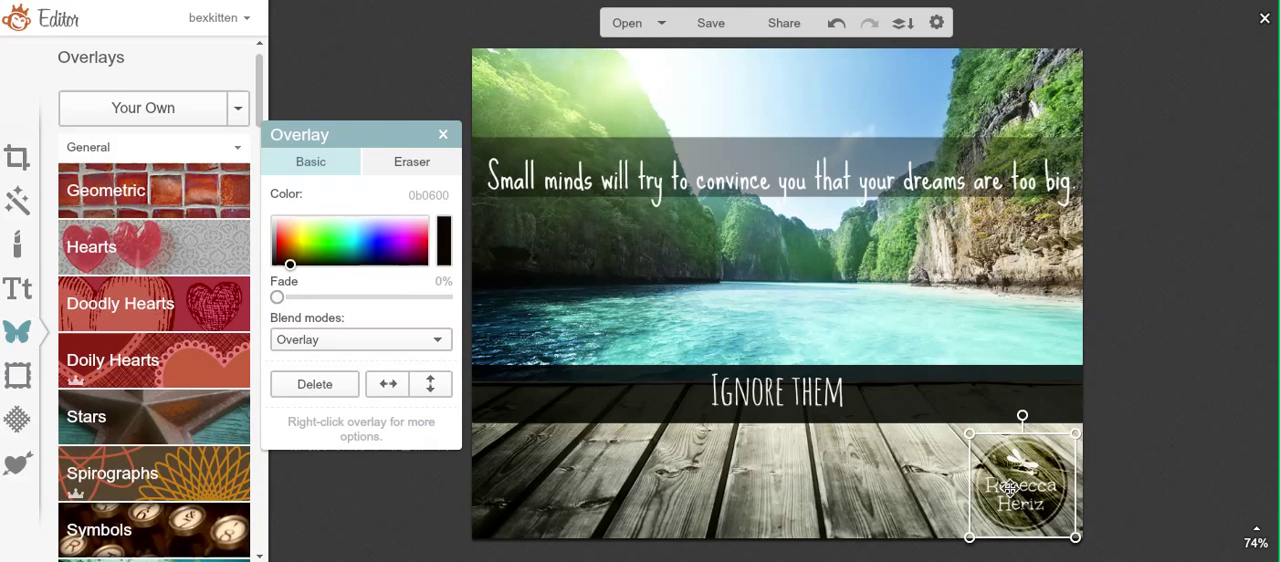
Step: Shift the logo slightly left on the planks and set its blend mode to Normal
left_click_drag(1020, 484, 993, 487)
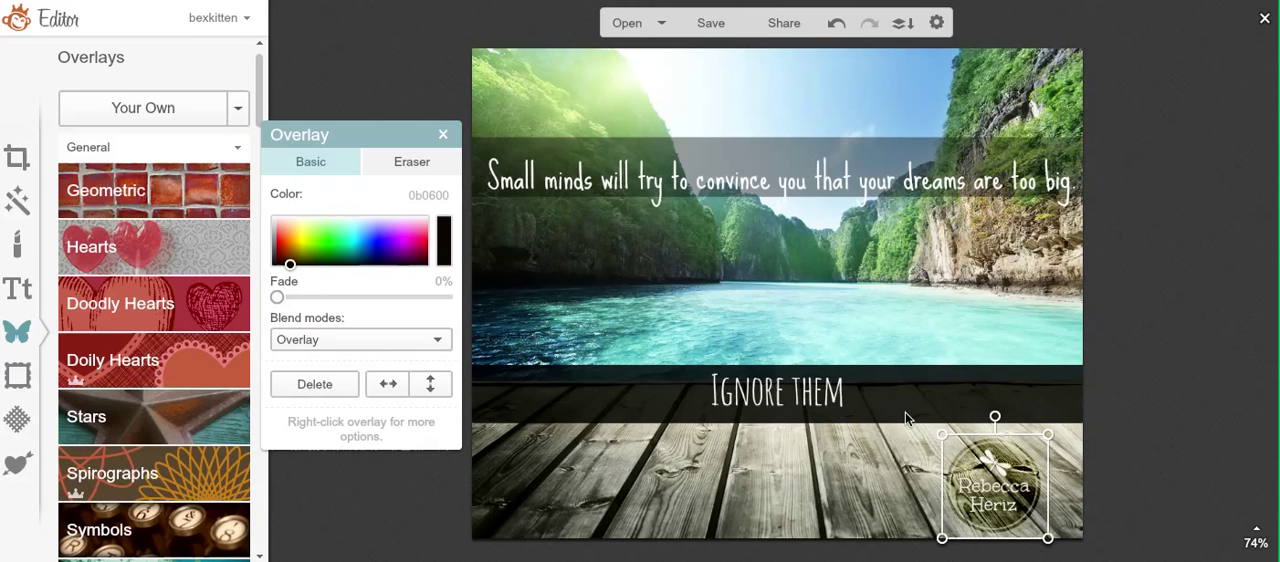
left_click(366, 339)
scroll(448, 416, "up", 3)
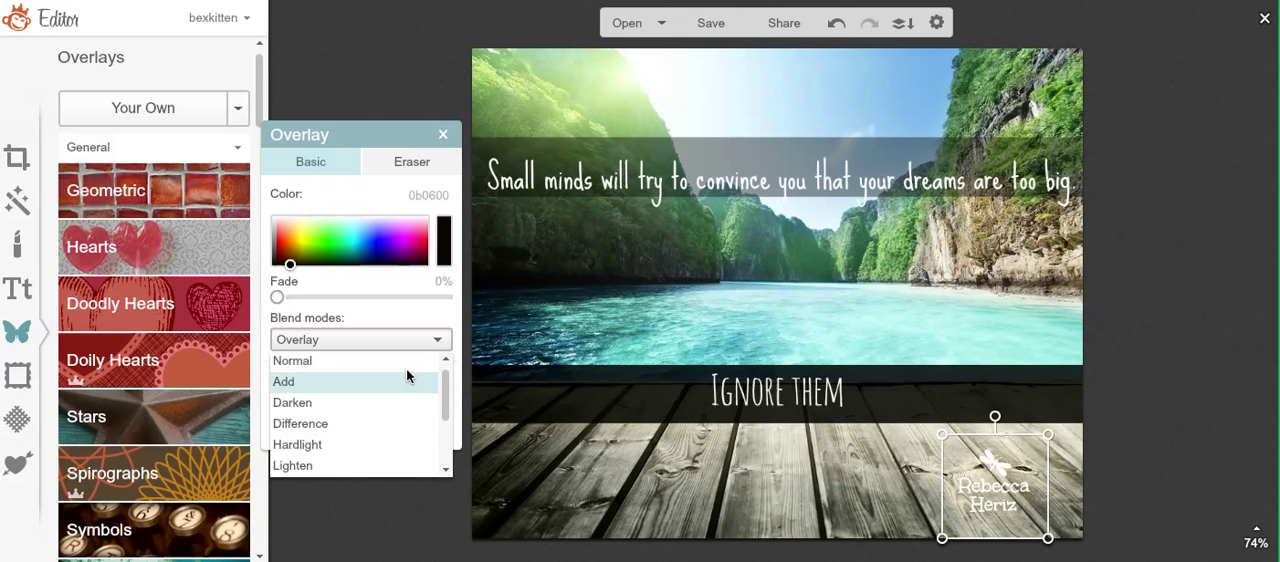
left_click(412, 361)
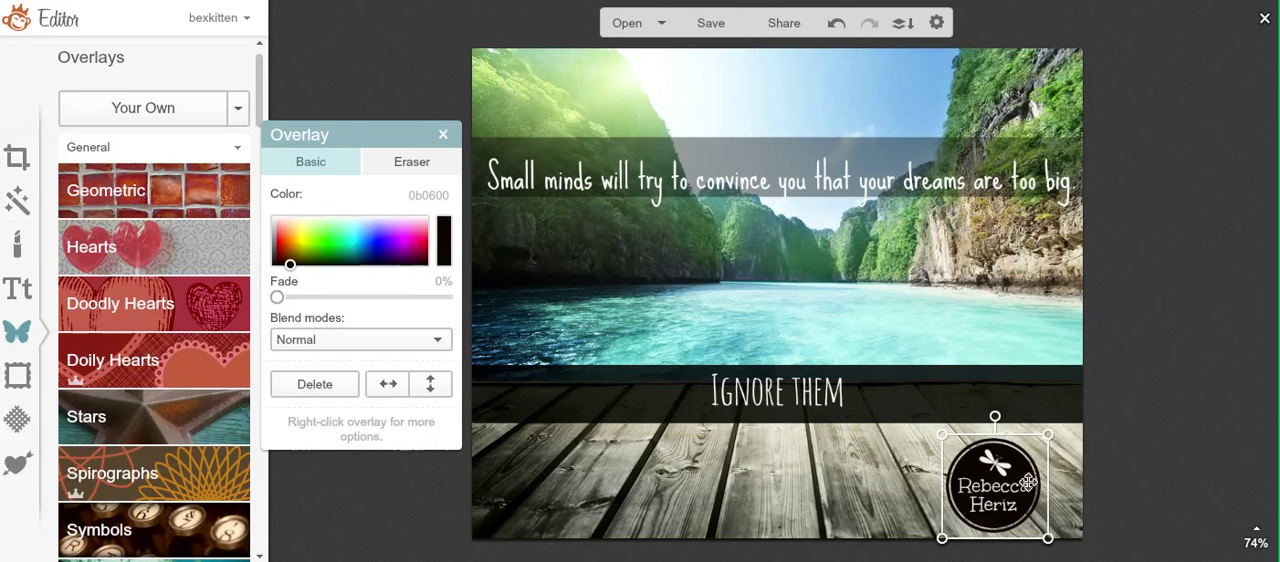
Step: Move the logo into the photo's lower-right corner, set its fade to 22% and deselect it
left_click_drag(996, 487, 1032, 485)
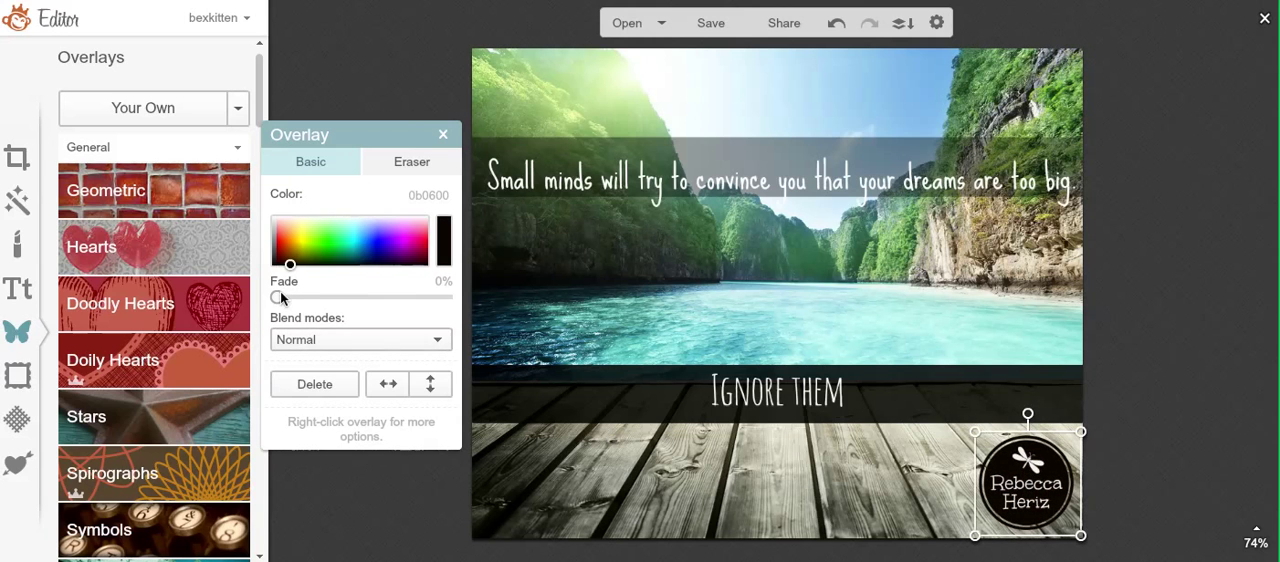
left_click_drag(281, 297, 319, 301)
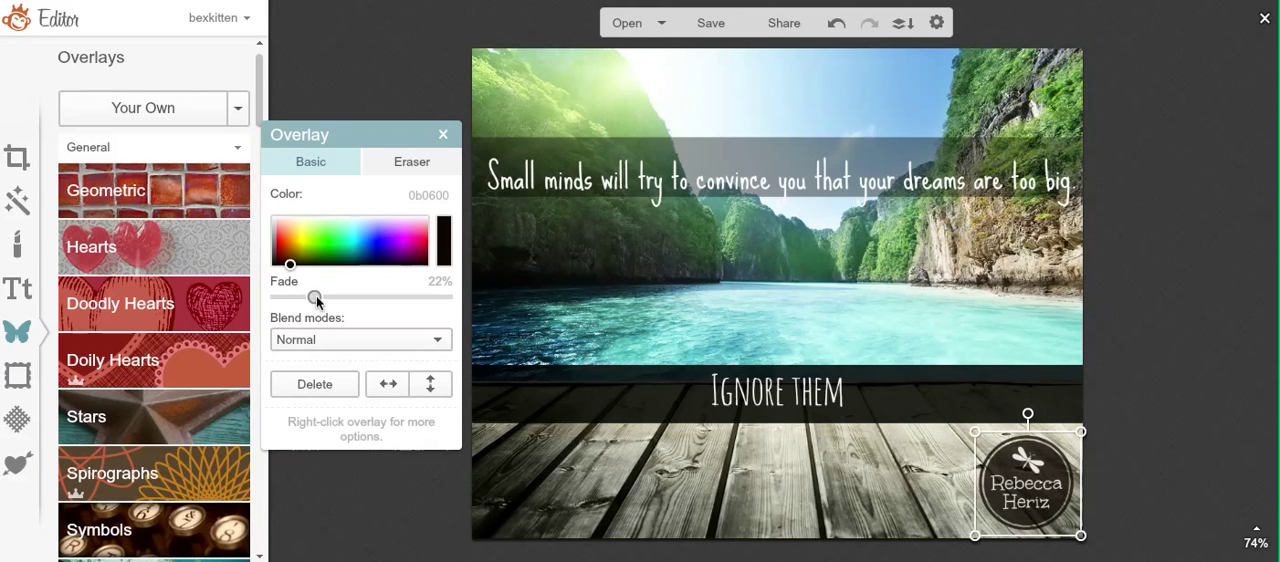
left_click(390, 487)
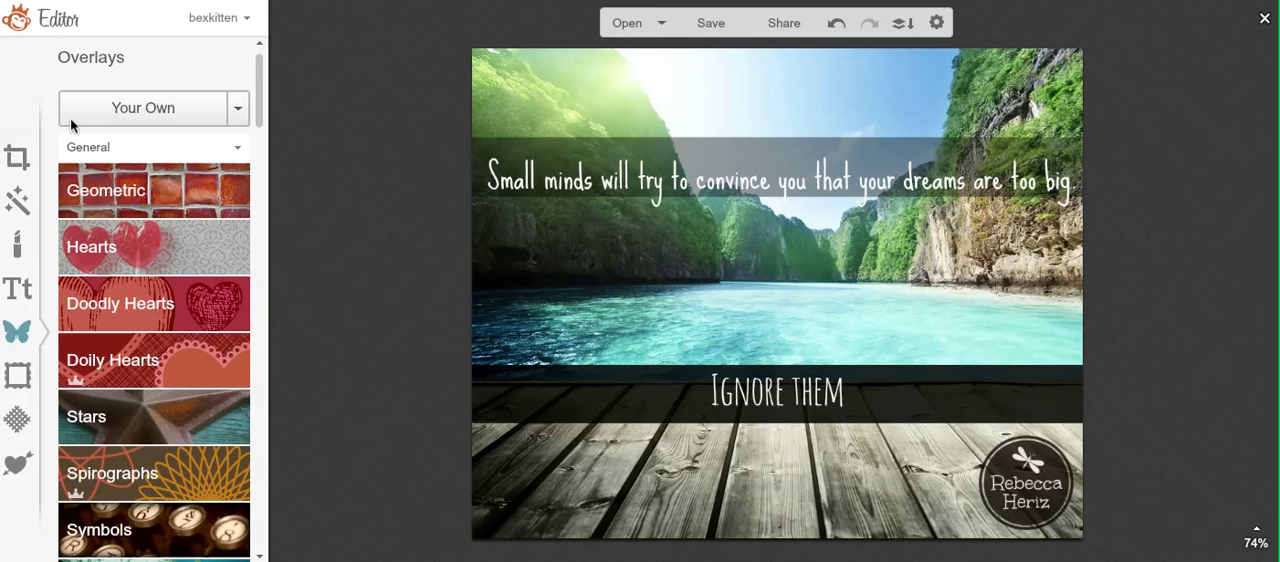
Step: Search the computer for the other logo file to overlay, using the terms "flower" and "flower logo"
left_click(152, 120)
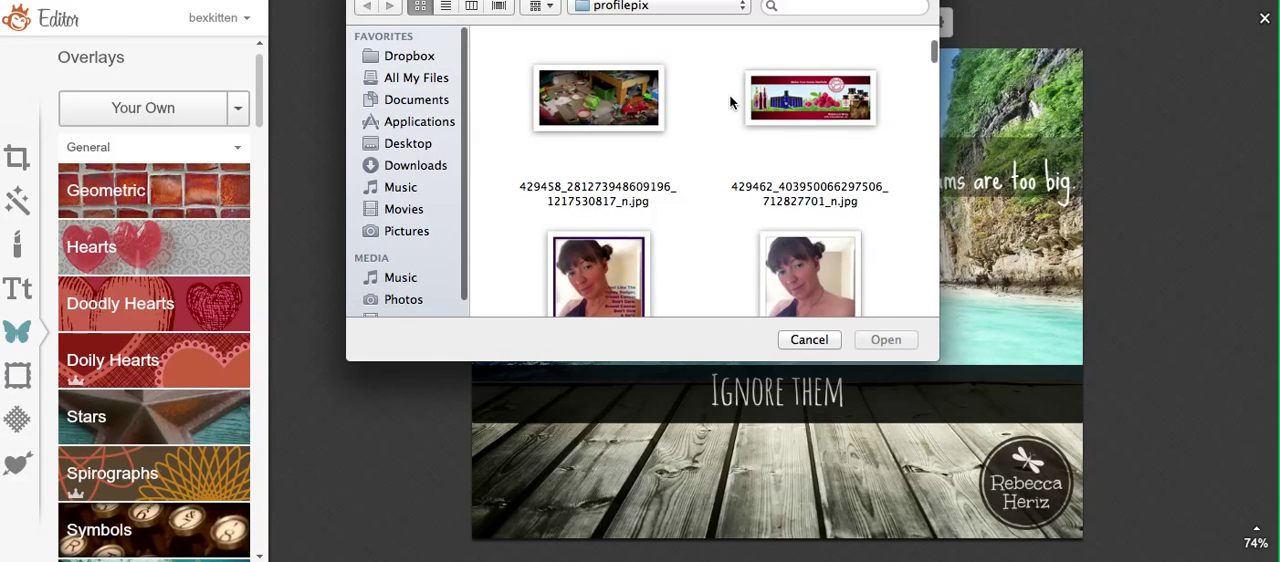
scroll(780, 120, "down", 5)
scroll(799, 128, "up", 1)
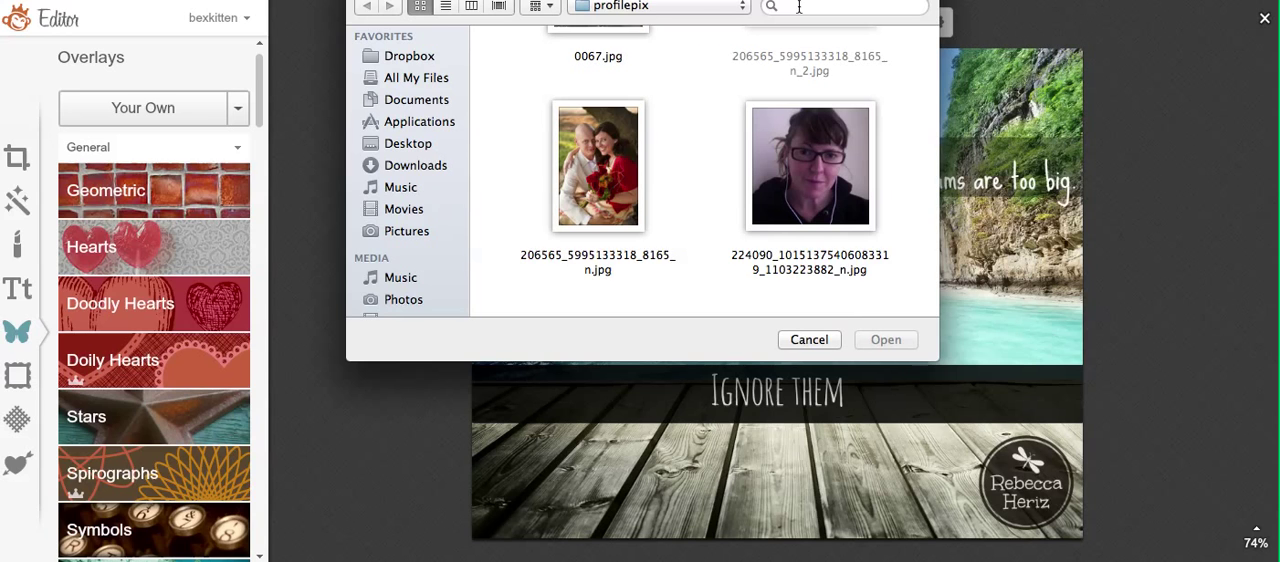
left_click(799, 7)
scroll(800, 93, "up", 3)
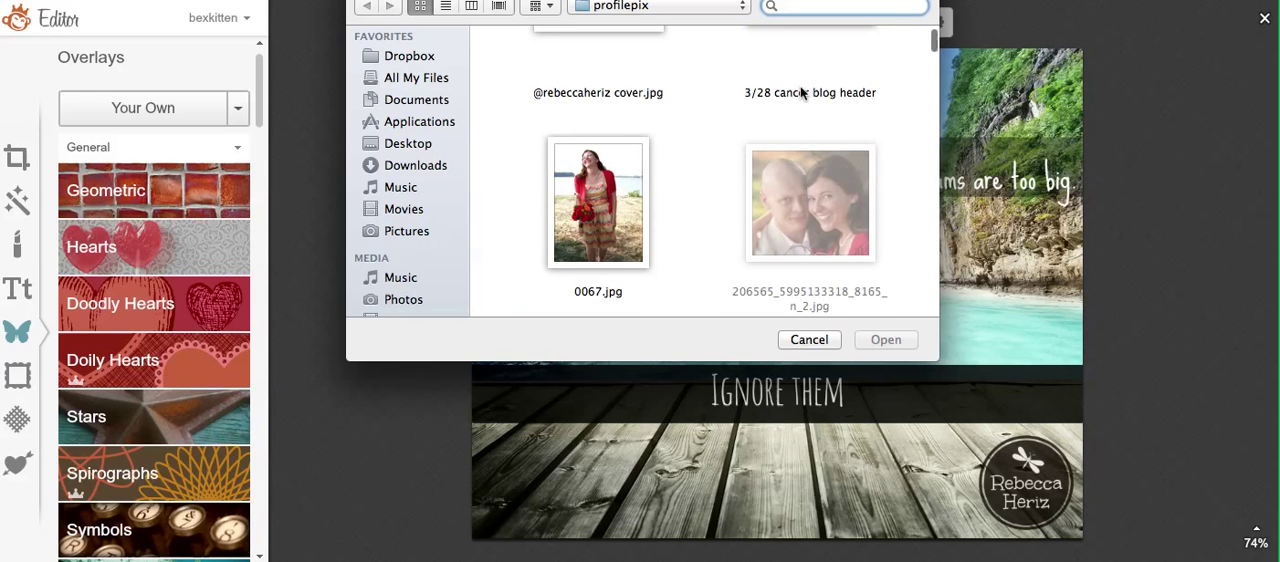
type("flower")
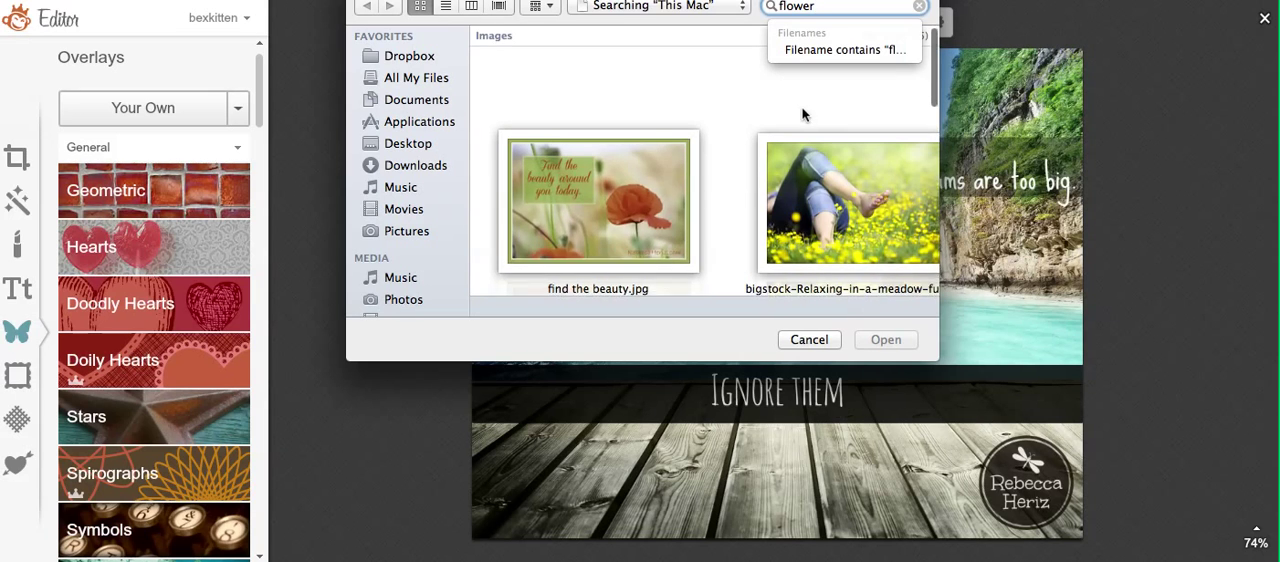
scroll(802, 115, "down", 5)
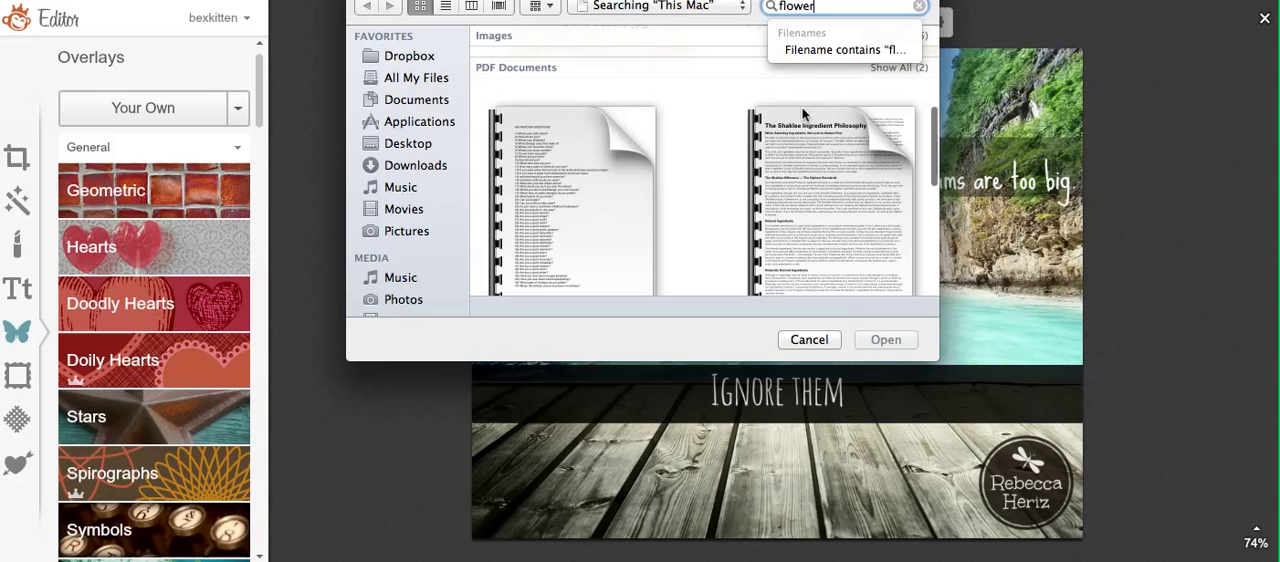
type("logo")
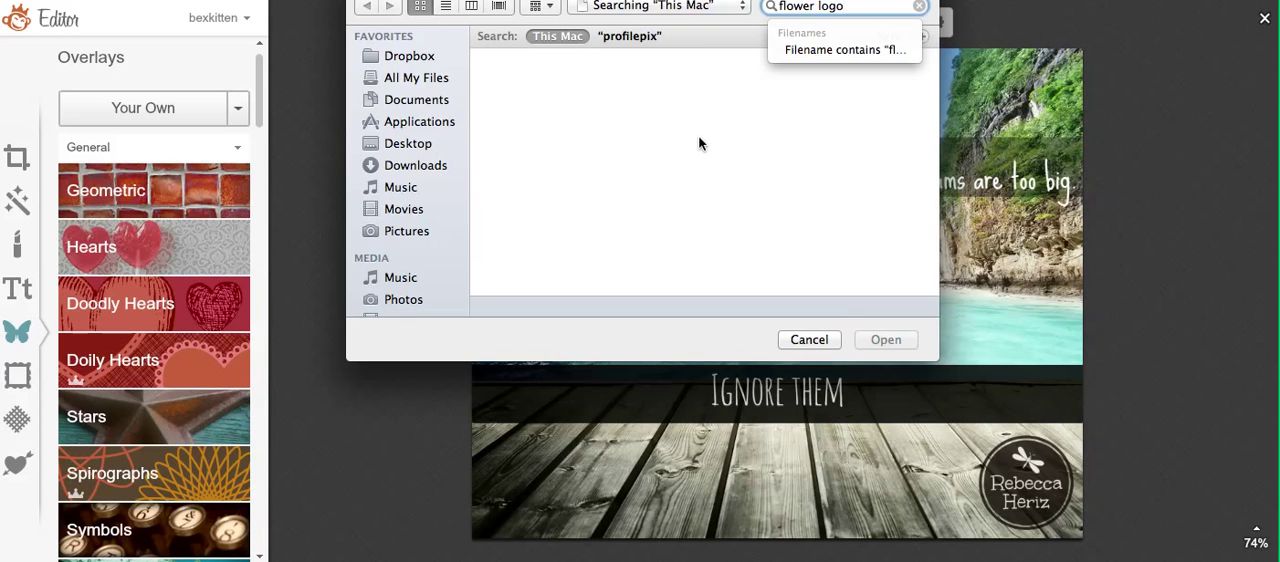
key("BackSpace")
key("BackSpace")
key("BackSpace")
key("BackSpace")
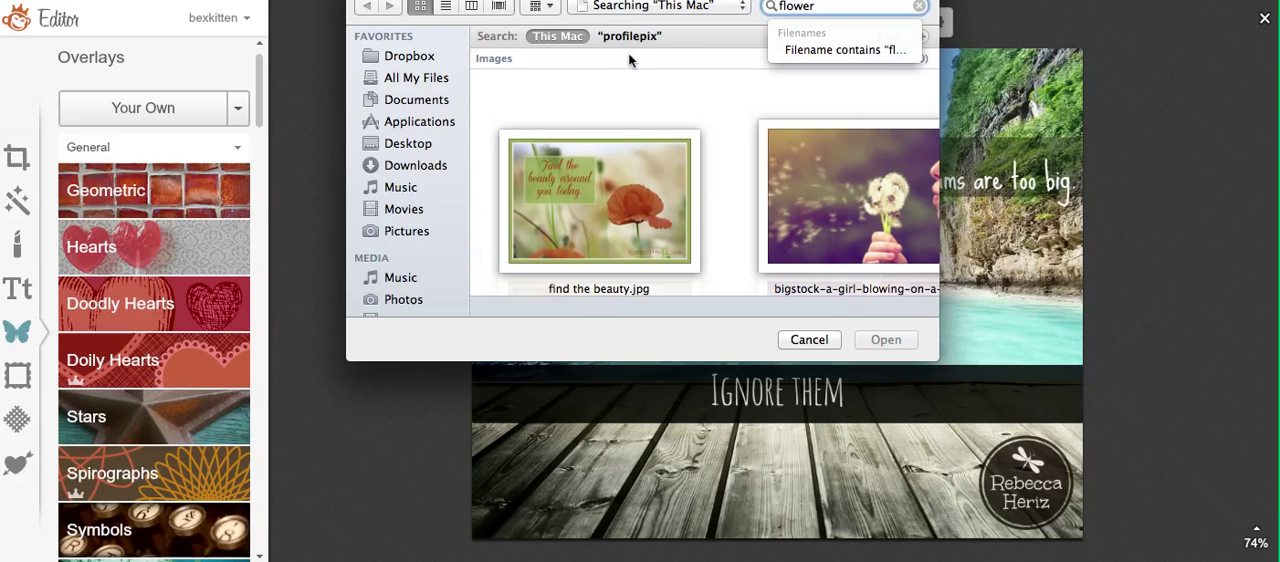
Step: Add "flower logo RH.png" from the profilepix folder on the Desktop as a new overlay
left_click(410, 143)
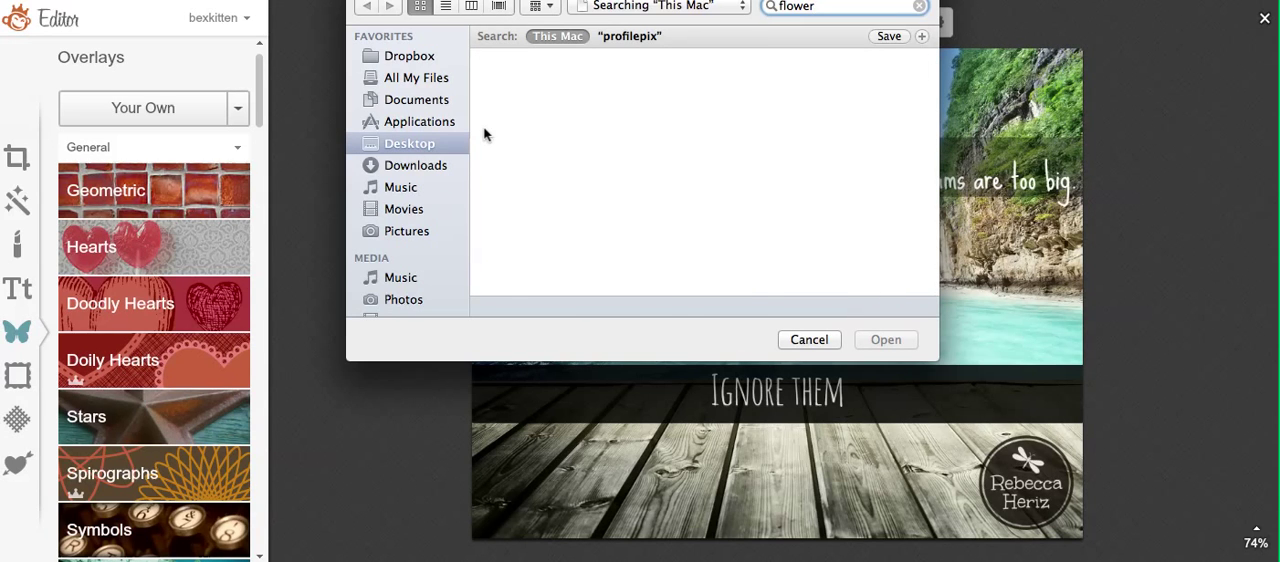
left_click(800, 117)
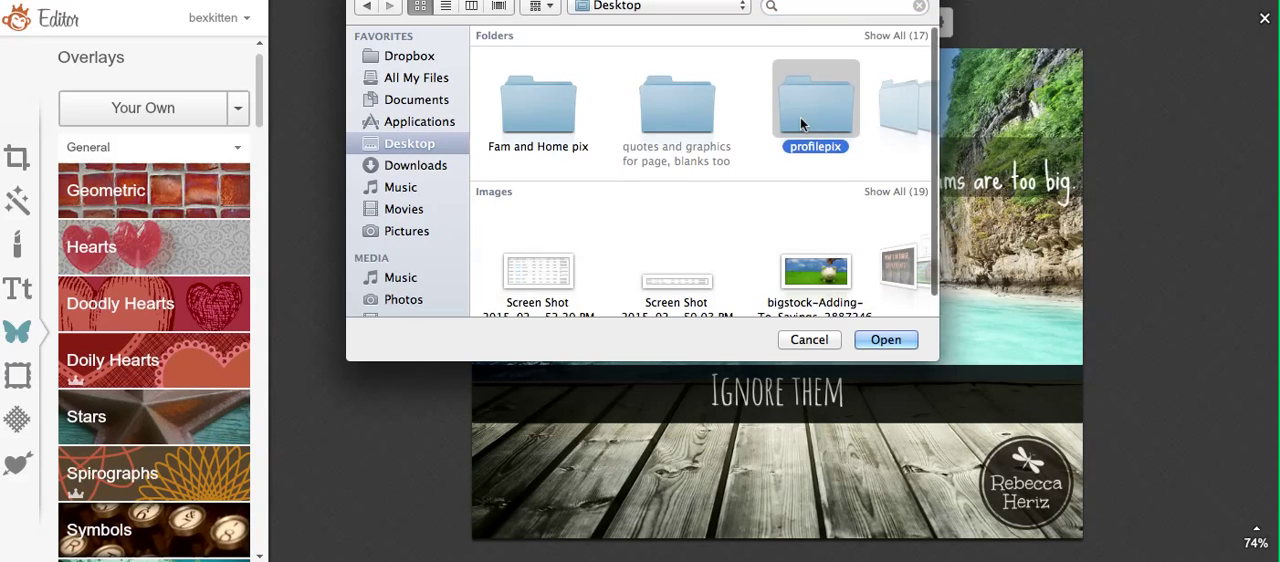
double_click(800, 117)
scroll(800, 121, "down", 10)
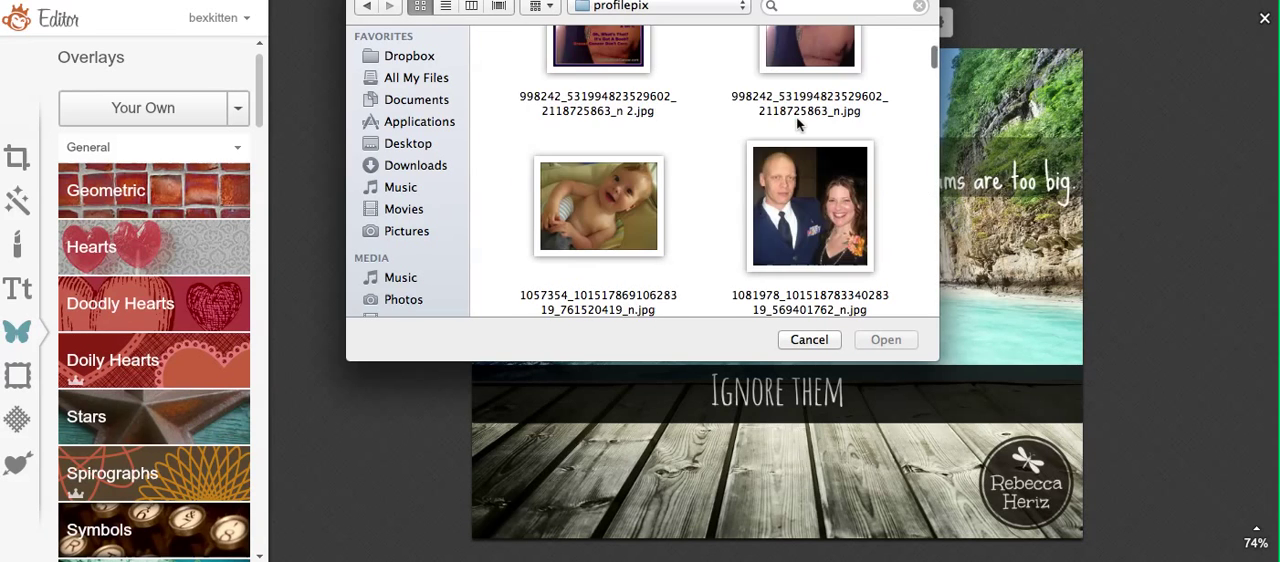
scroll(797, 124, "down", 15)
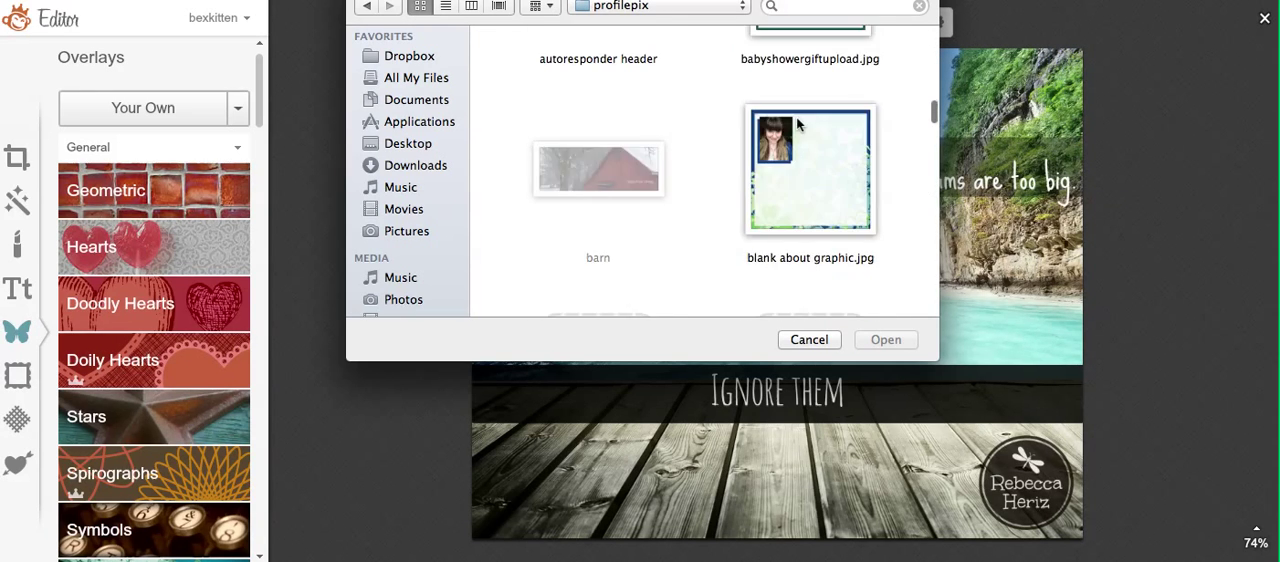
scroll(797, 124, "down", 15)
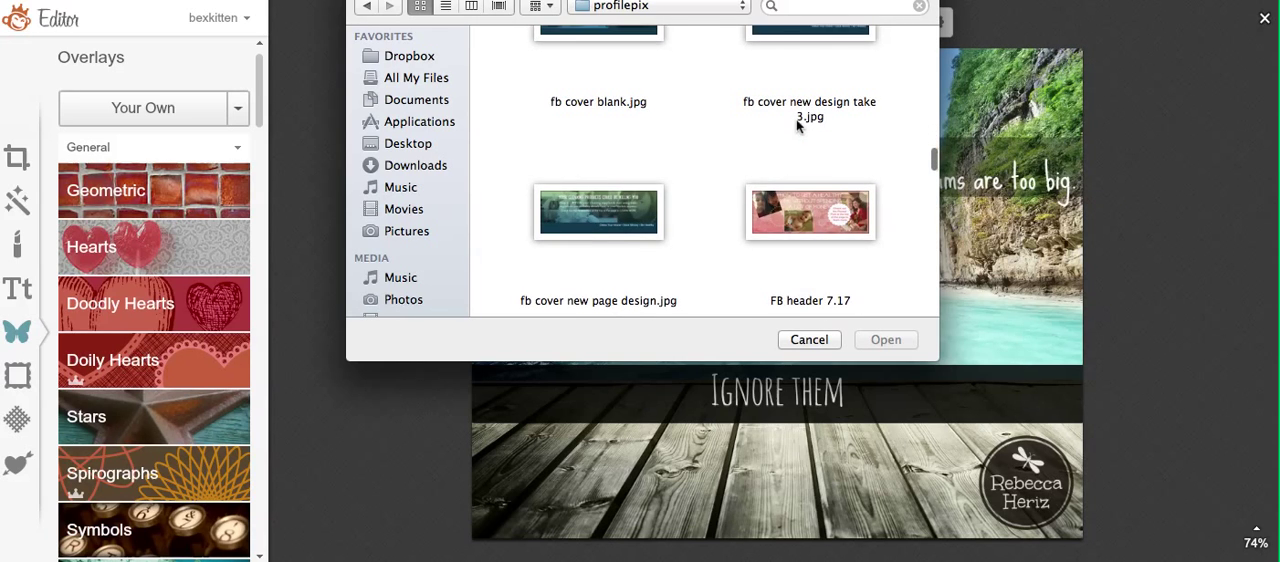
scroll(797, 124, "down", 10)
scroll(797, 124, "down", 3)
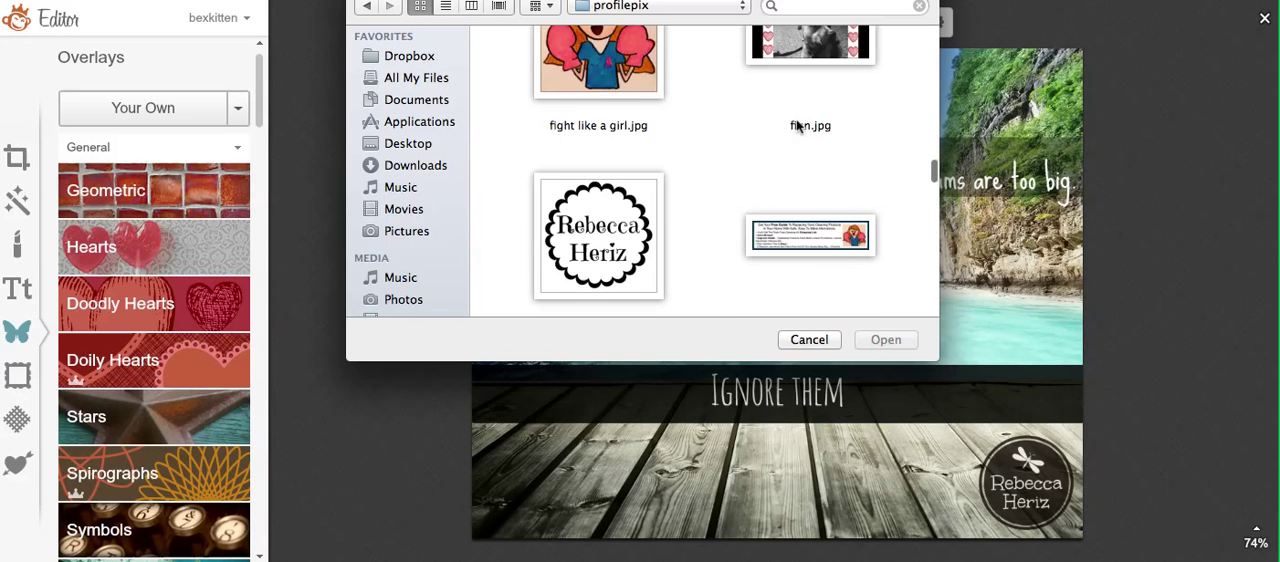
left_click(637, 192)
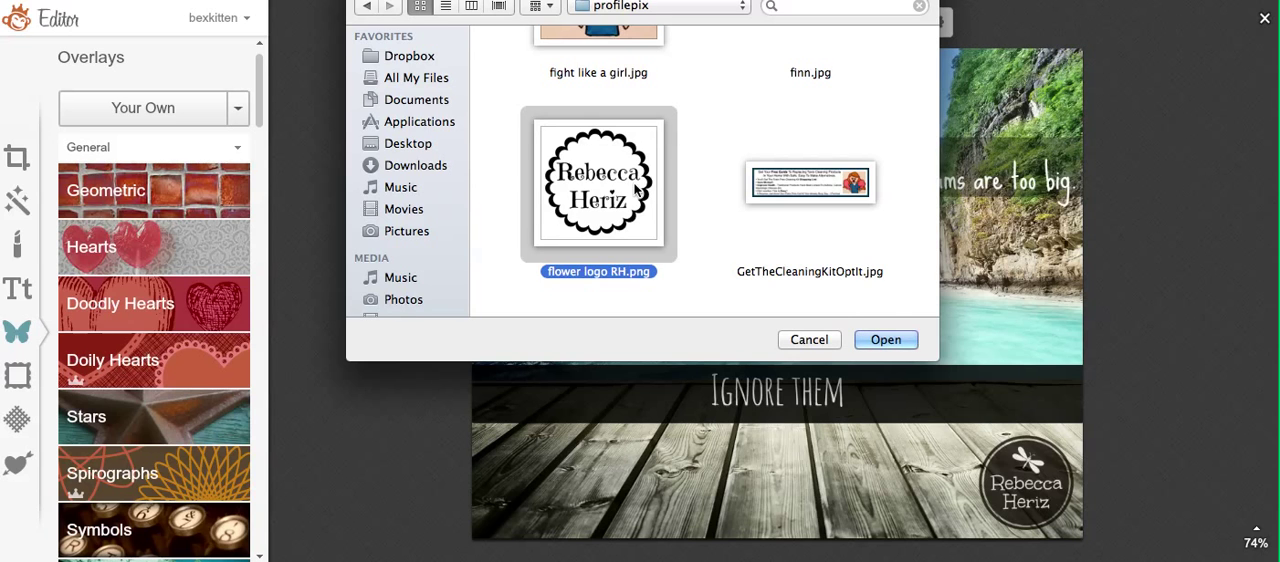
left_click(886, 340)
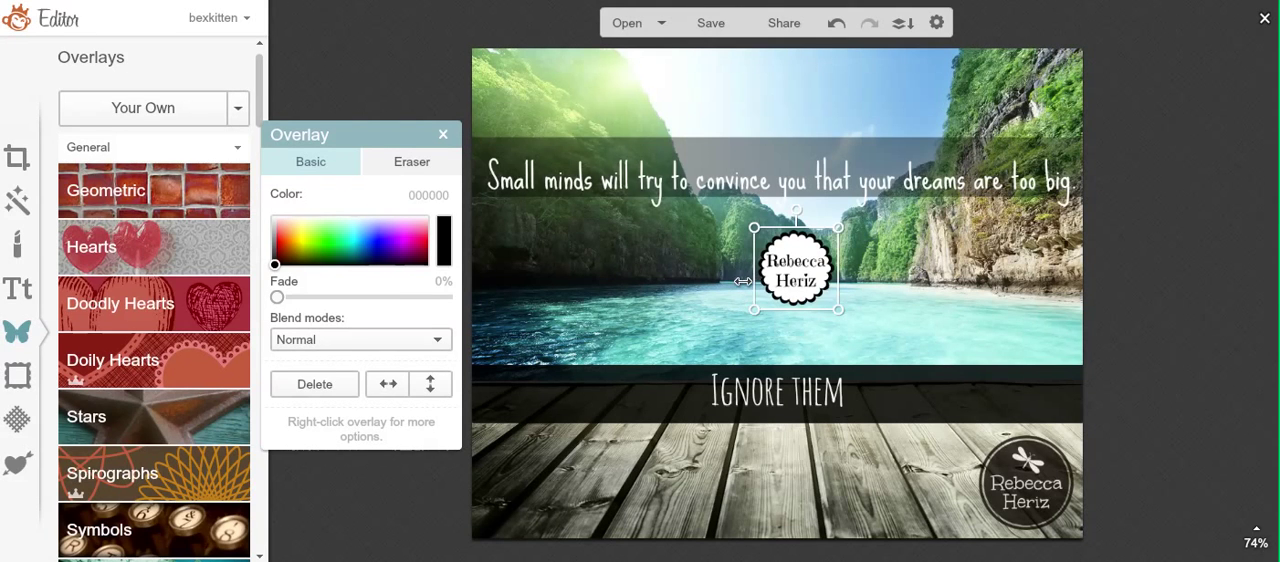
Step: Enlarge the flower logo over the middle of the photo and set its blend mode to Overlay
left_click_drag(742, 281, 666, 283)
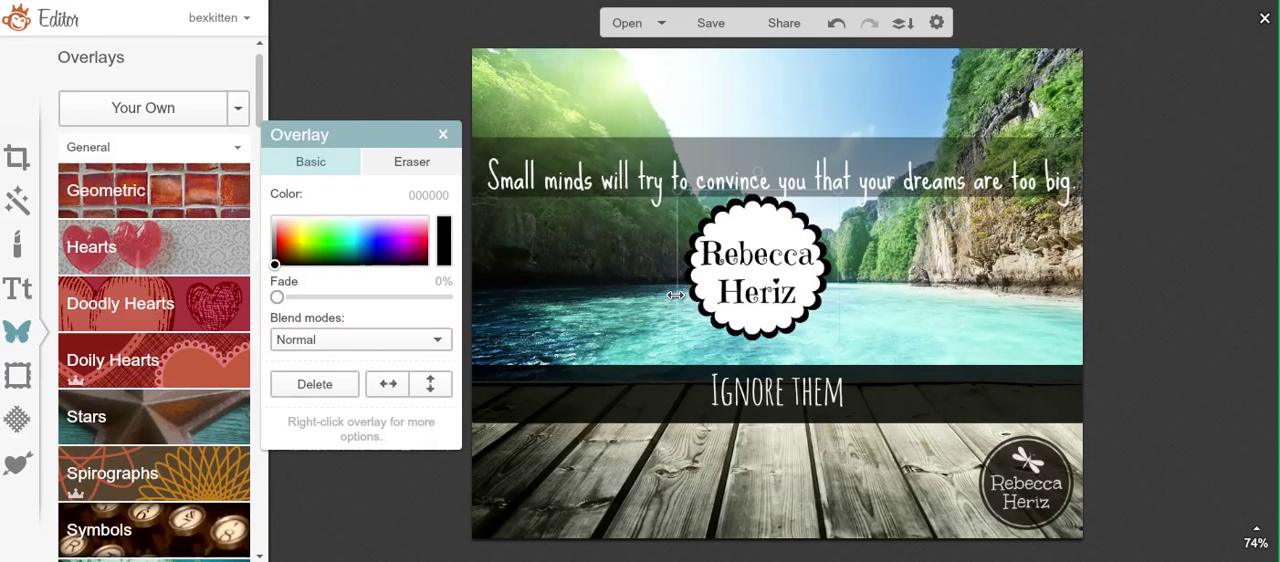
left_click(427, 340)
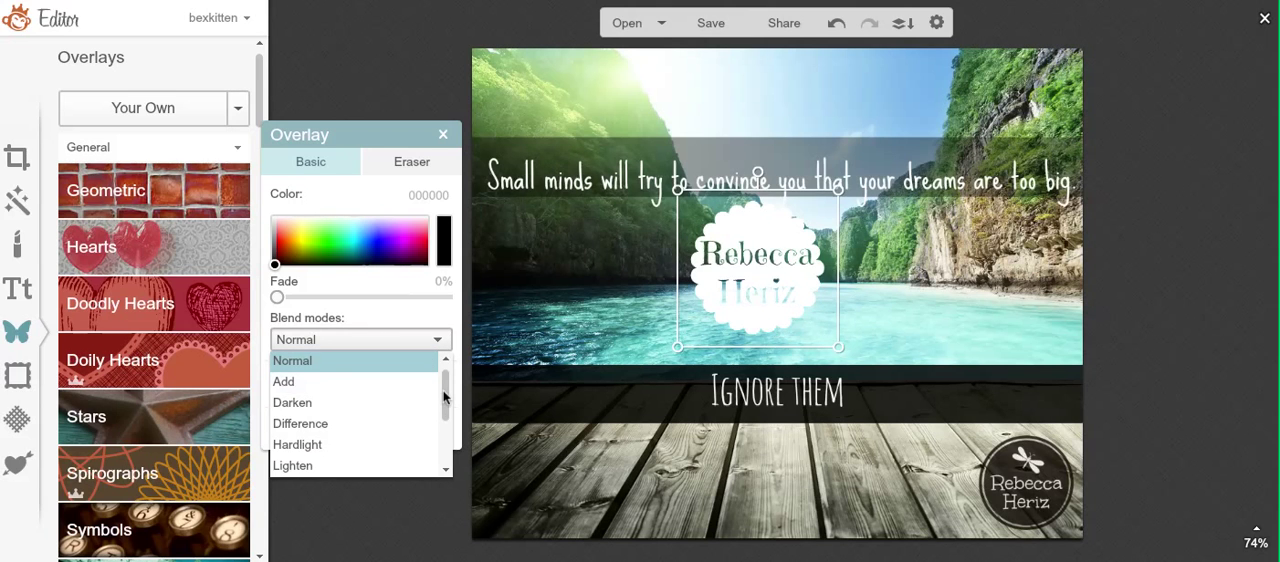
left_click_drag(446, 397, 440, 486)
left_click(406, 424)
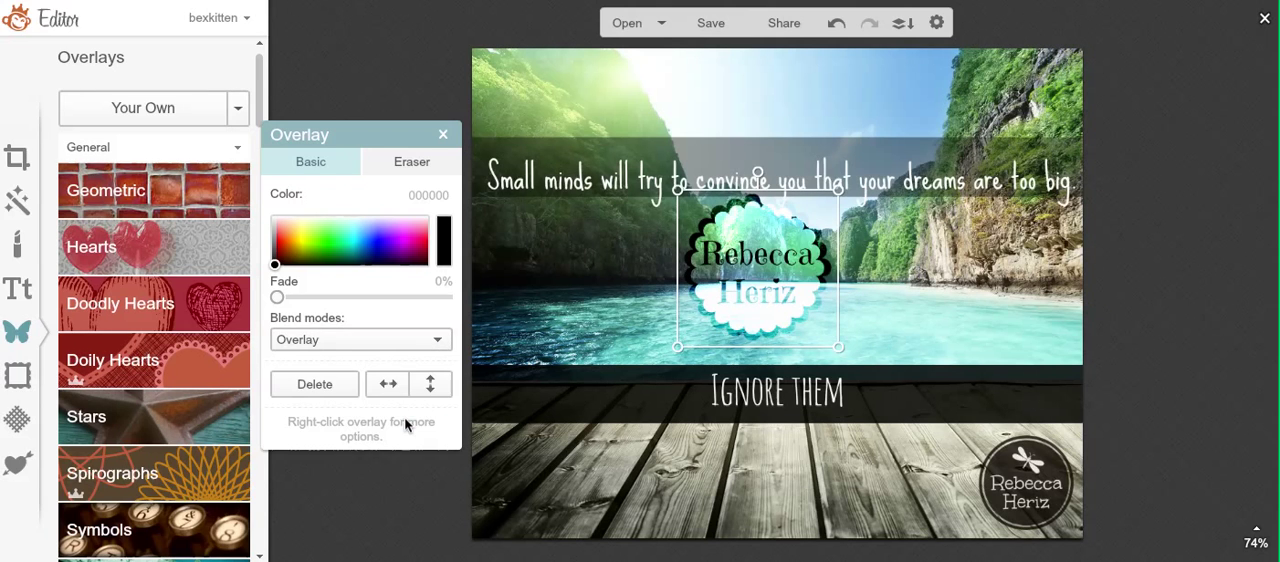
Step: Move the flower logo onto the wooden deck beside the dragonfly logo, with Normal blend mode and 43% fade
left_click_drag(772, 270, 912, 466)
mouse_move(858, 492)
left_mouse_down()
mouse_move(873, 347)
mouse_move(818, 292)
mouse_move(836, 232)
mouse_move(821, 147)
mouse_move(836, 130)
mouse_move(998, 130)
mouse_move(818, 140)
mouse_move(763, 301)
mouse_move(698, 372)
mouse_move(630, 535)
mouse_move(615, 523)
mouse_move(625, 485)
mouse_move(898, 502)
mouse_move(920, 326)
mouse_move(1017, 334)
mouse_move(909, 383)
mouse_move(842, 498)
left_mouse_up()
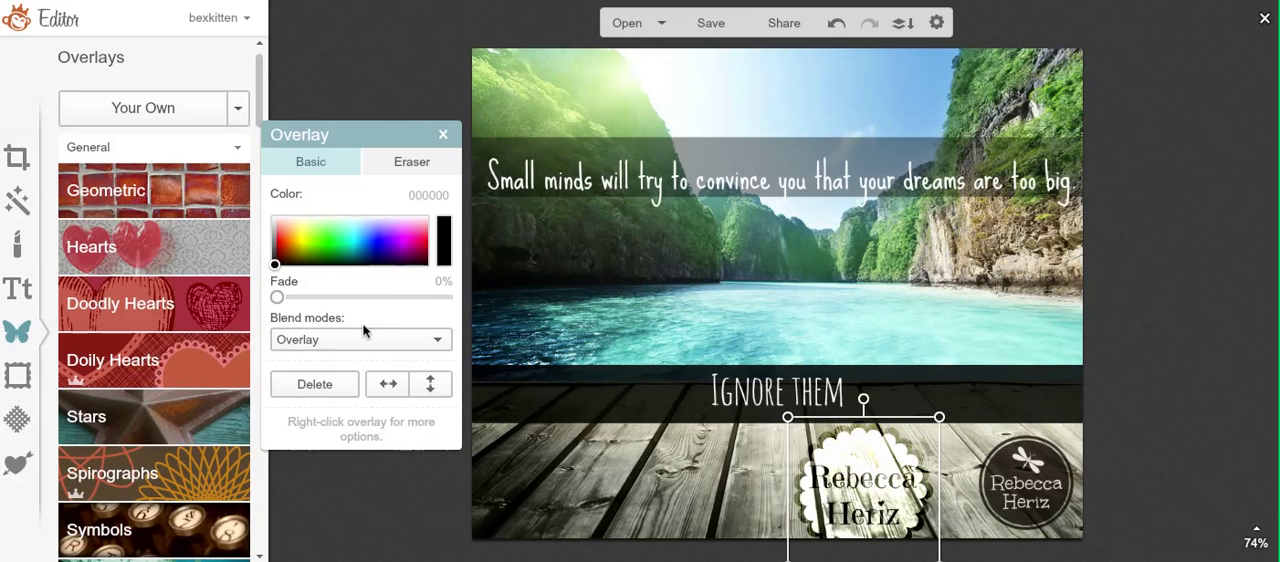
left_click(404, 340)
scroll(412, 390, "up", 2)
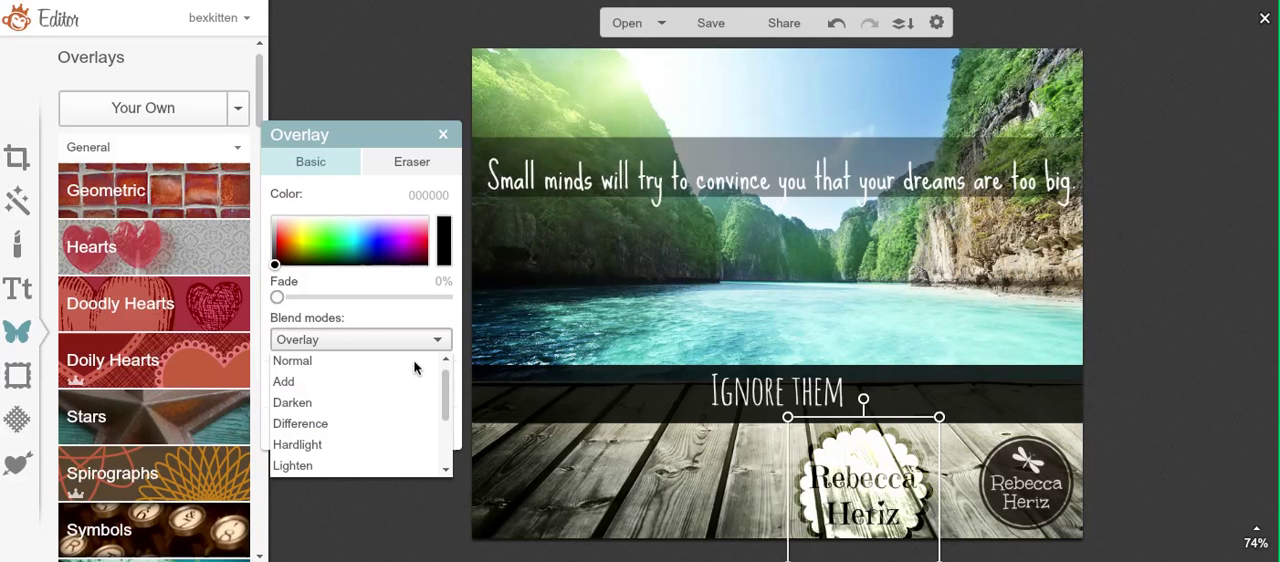
left_click(408, 362)
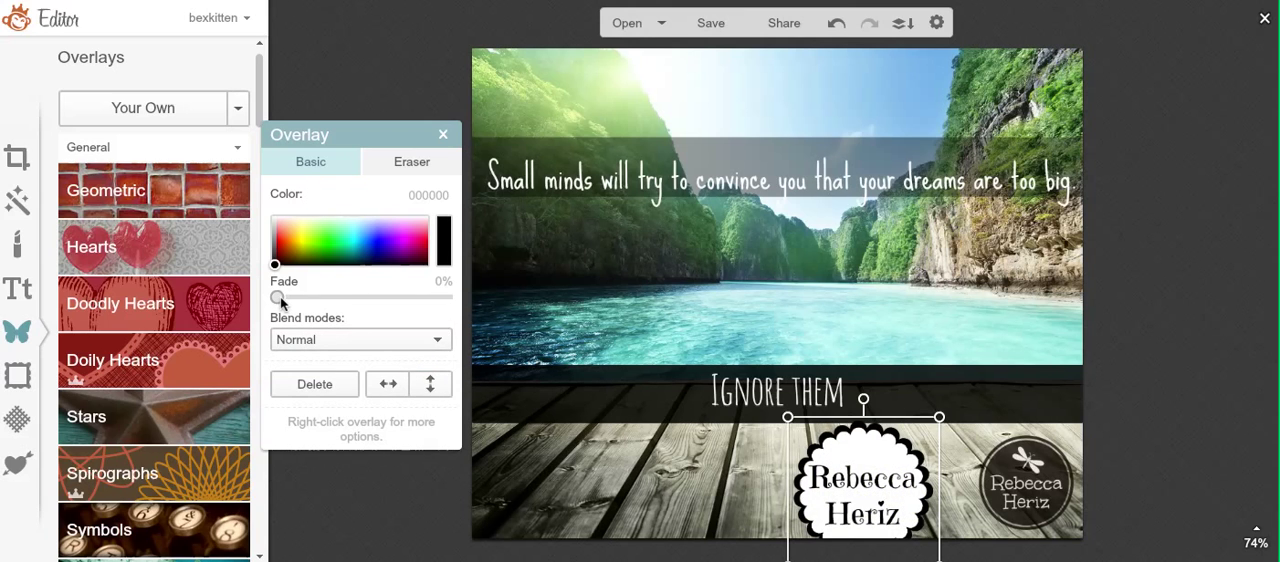
left_click_drag(281, 302, 352, 303)
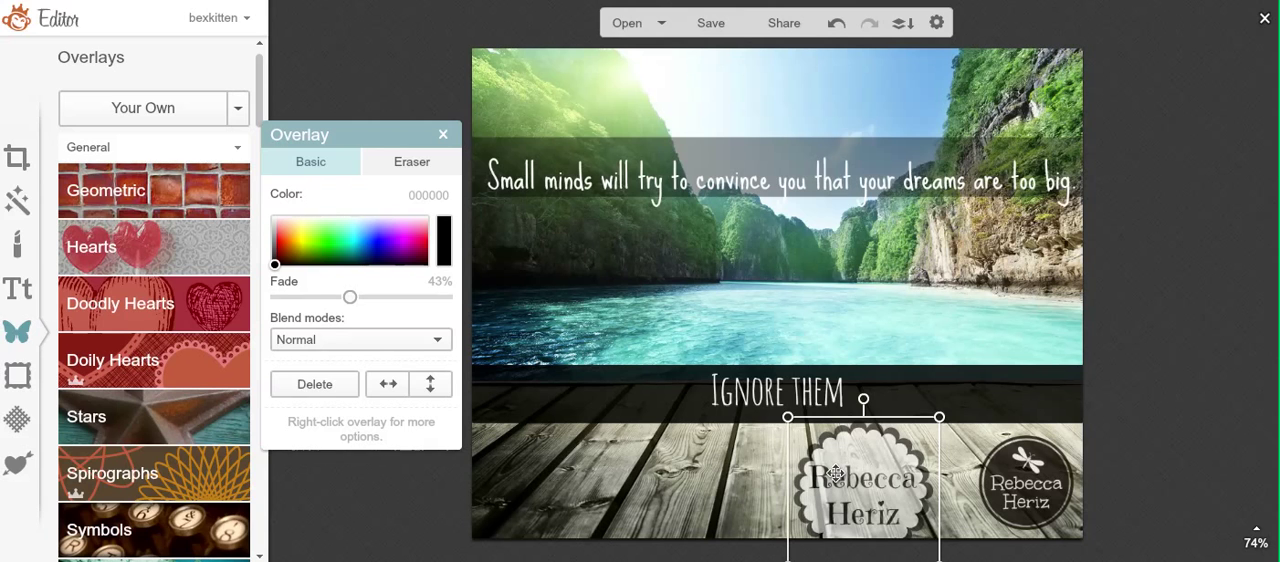
left_click(754, 488)
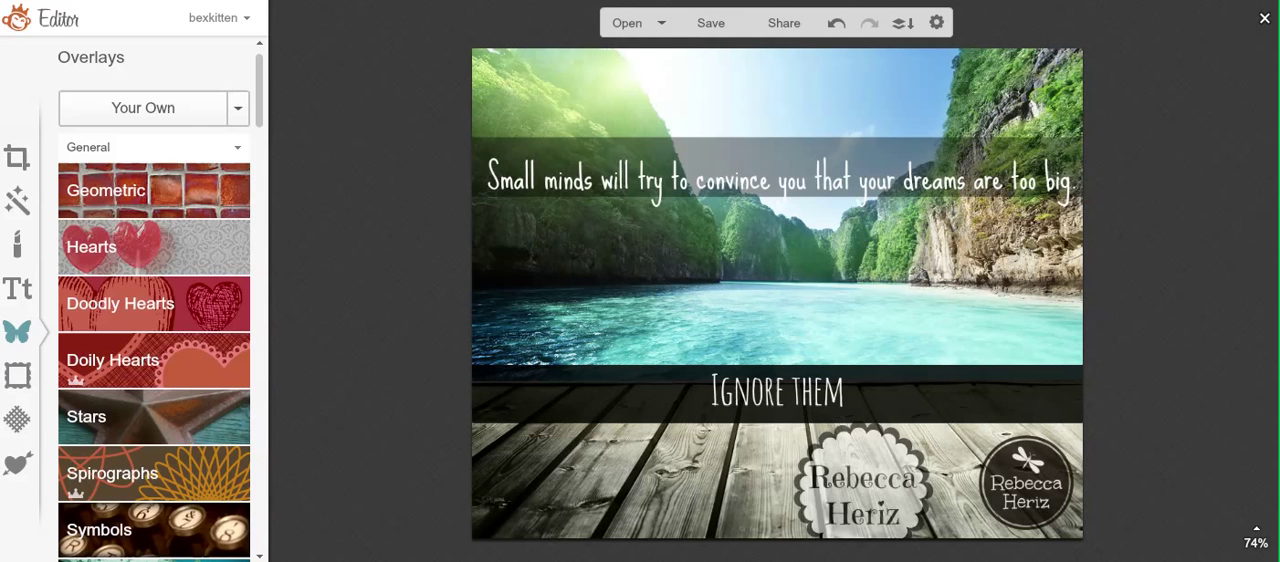
Step: Delete the flower logo overlay from the wooden deck
left_click(800, 510)
key("Delete")
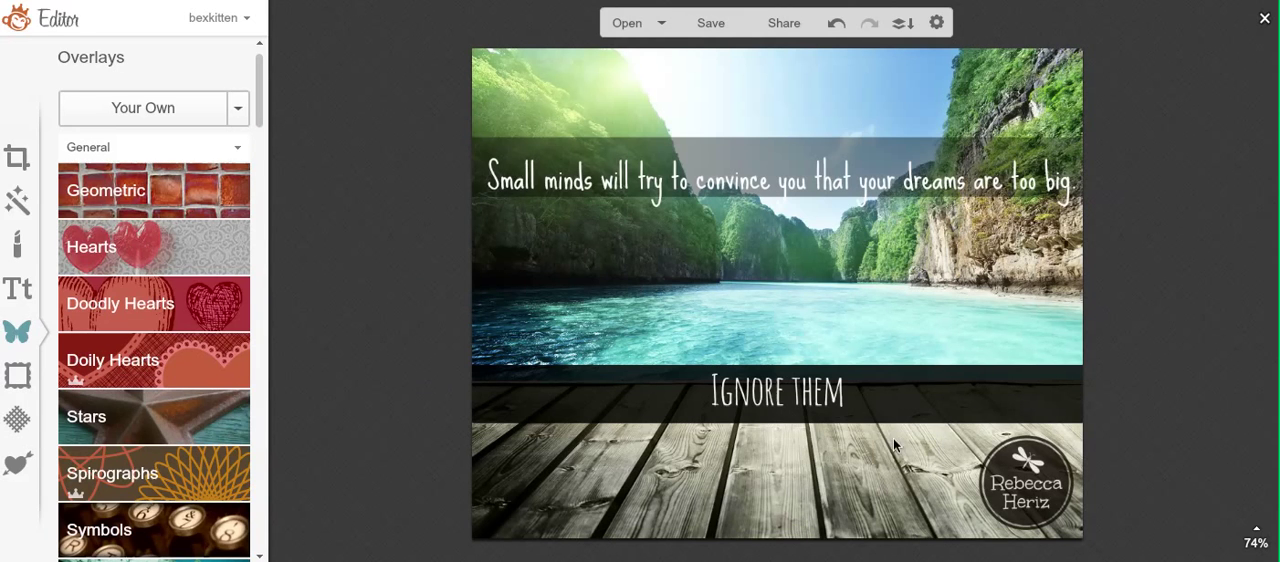
Step: Shrink the dragonfly logo slightly and move it closer to the photo's lower-right corner
left_click(990, 512)
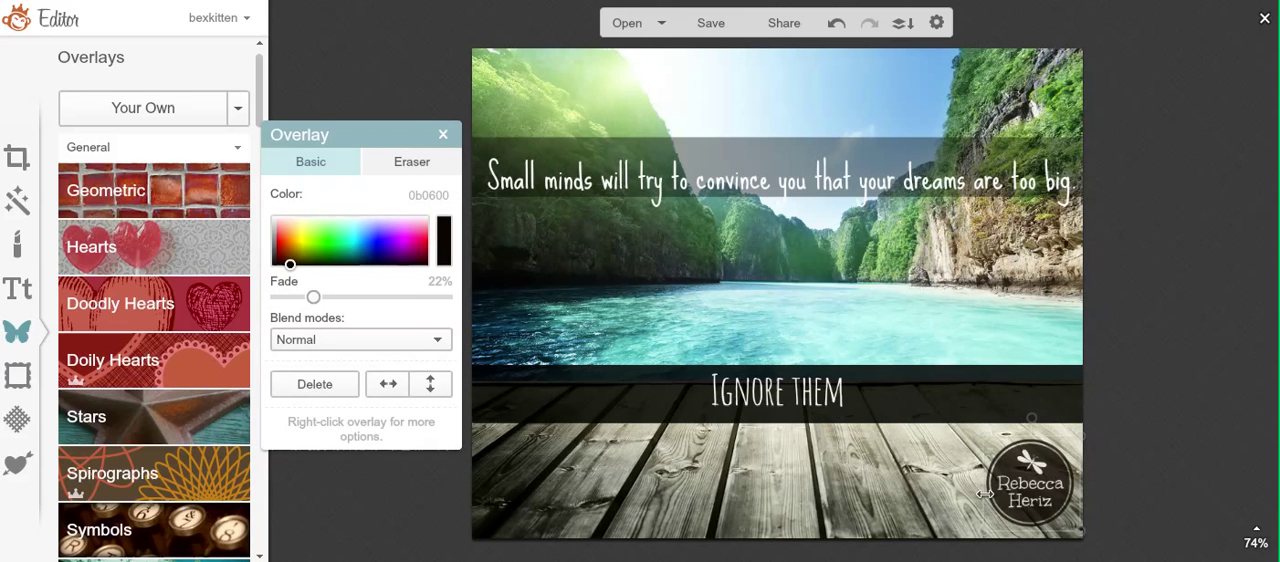
left_click_drag(1052, 487, 1060, 491)
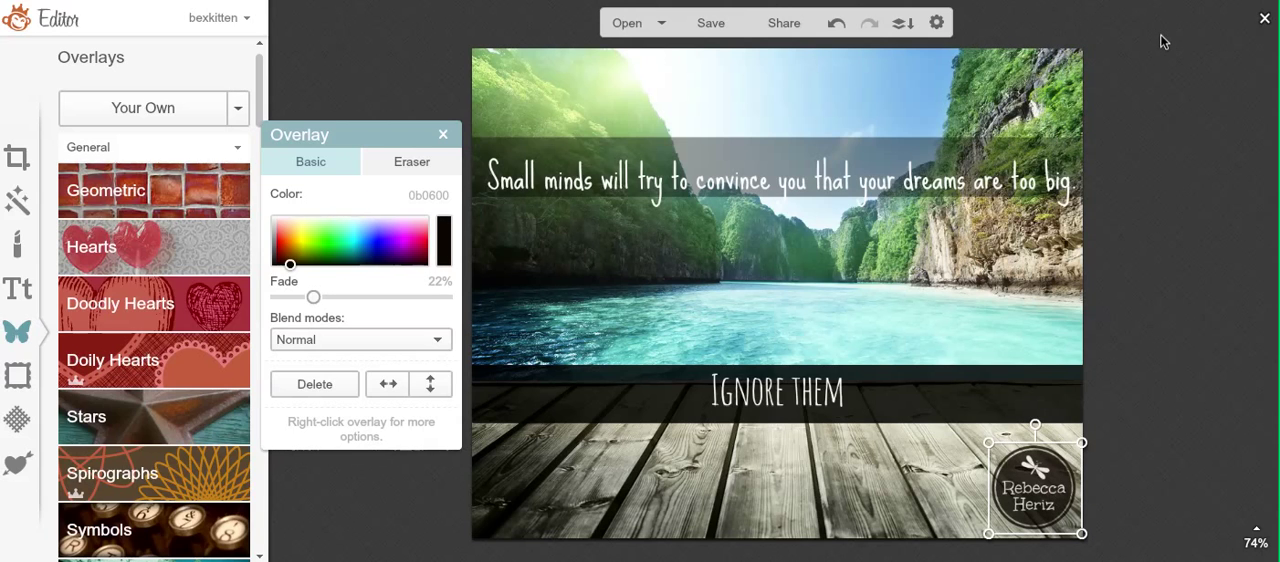
Step: Open the save settings for the finished quote photo
left_click(720, 24)
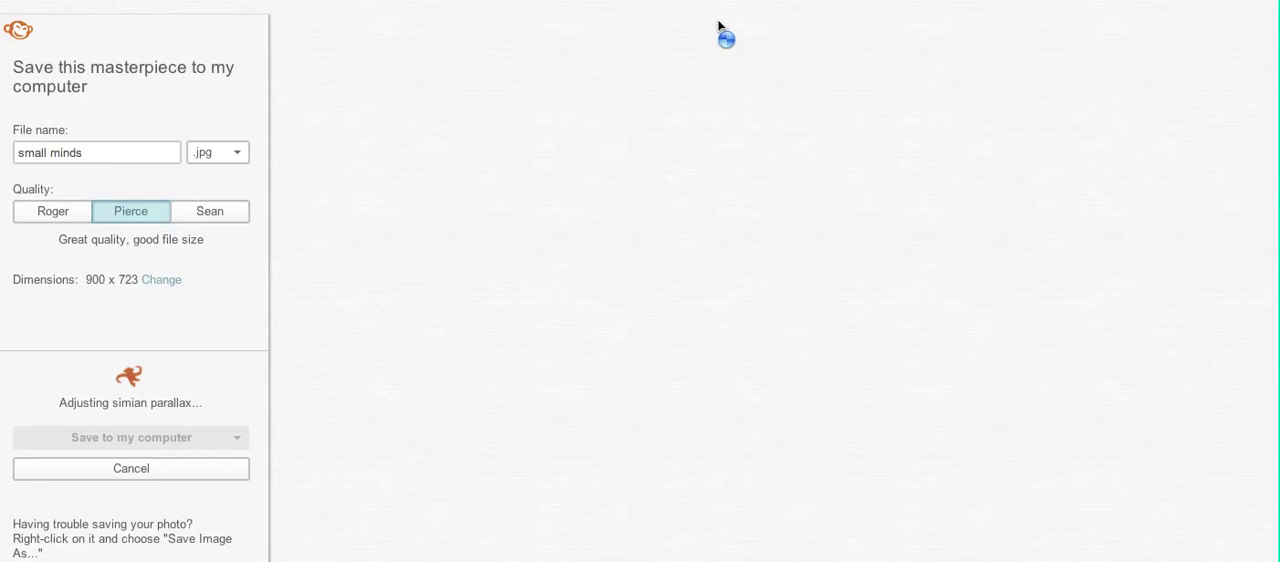